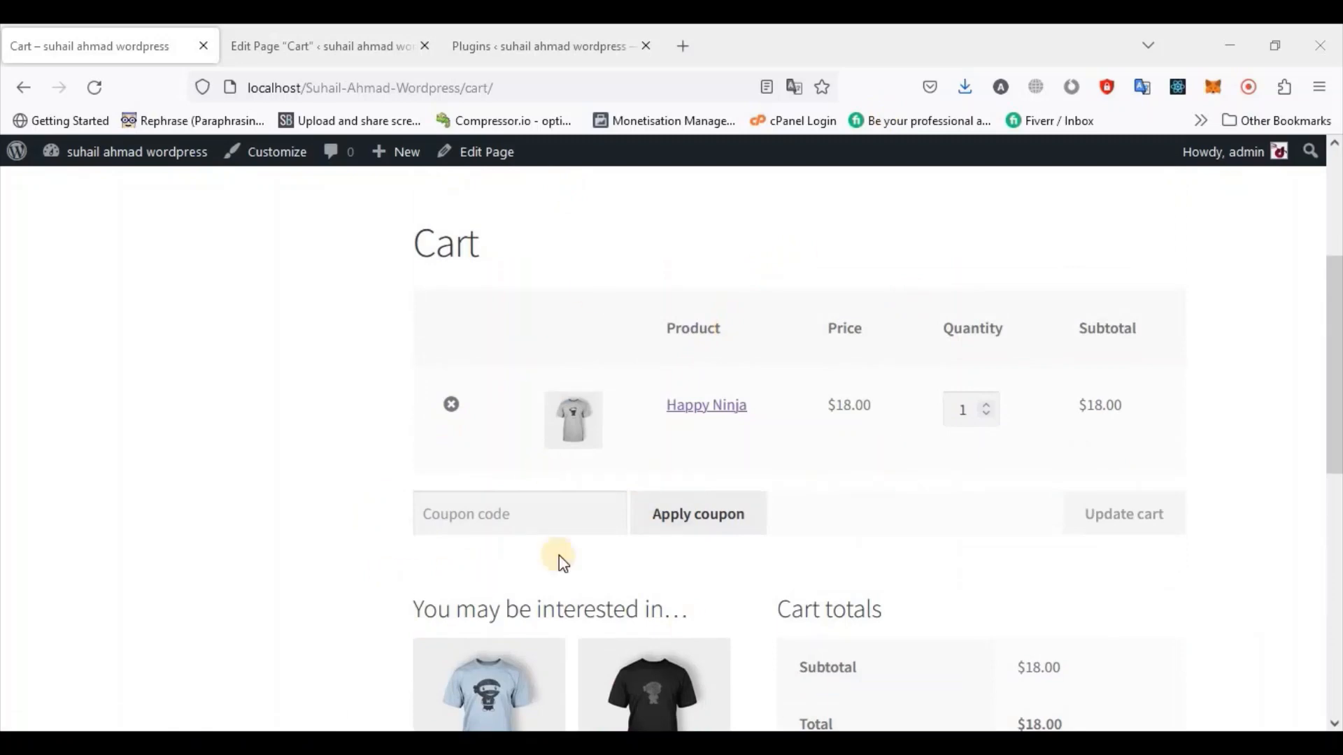
Examine the current layout of the storefront Cart page, from the product table to the cart totals
scroll(555, 456, down, 4)
scroll(900, 381, up, 4)
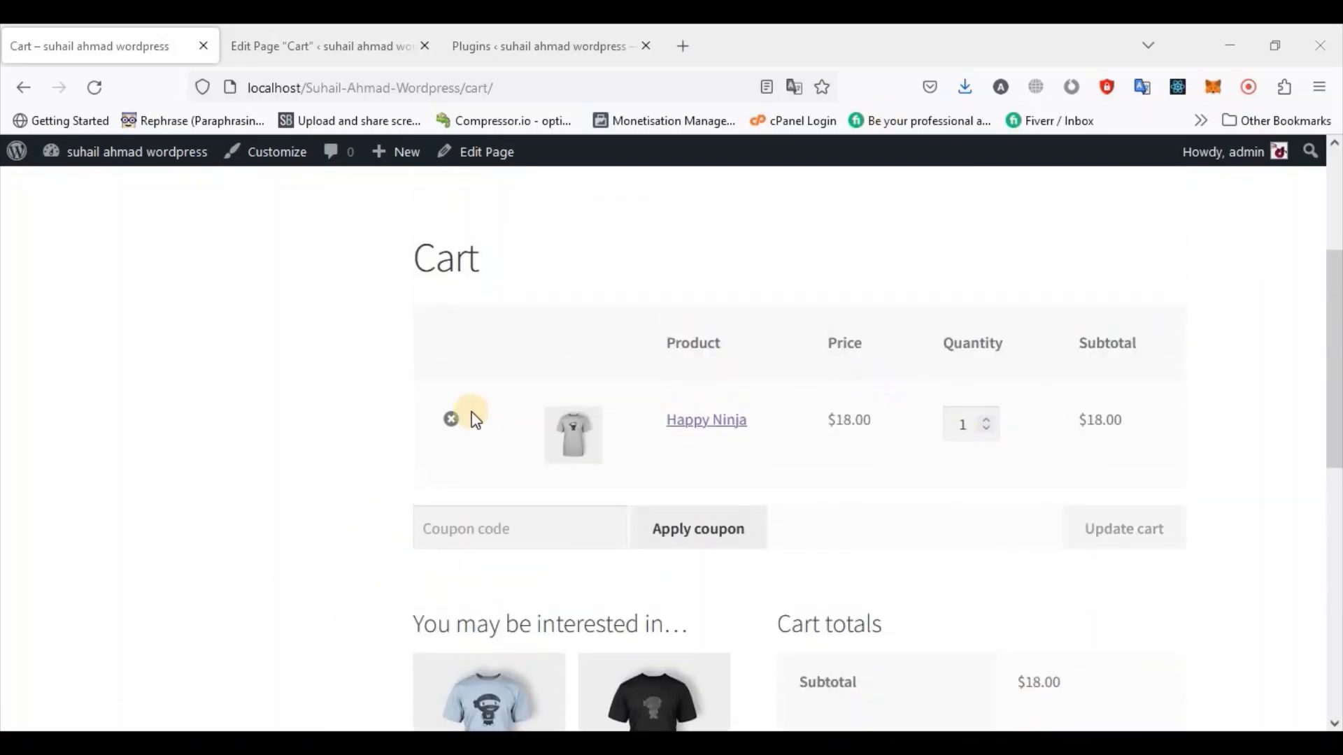
scroll(888, 366, down, 2)
scroll(721, 396, up, 2)
scroll(682, 391, down, 1)
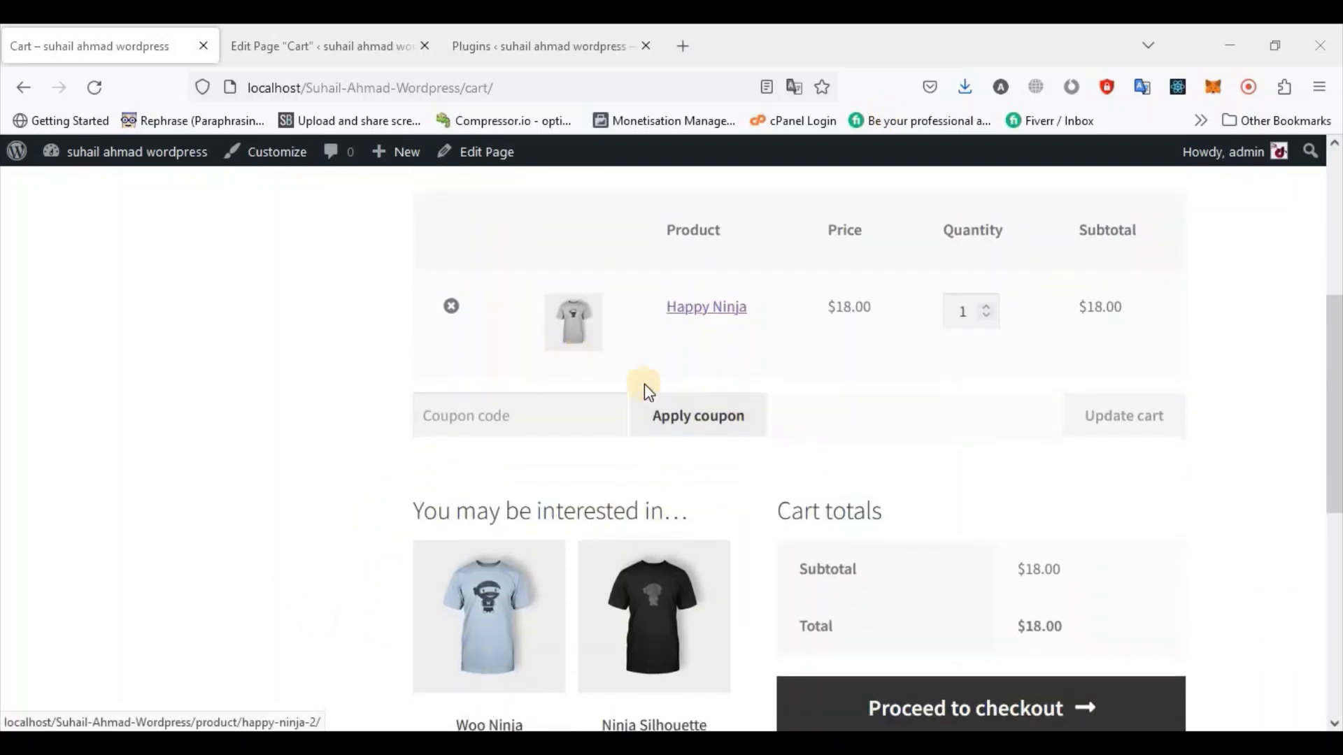
scroll(368, 516, up, 3)
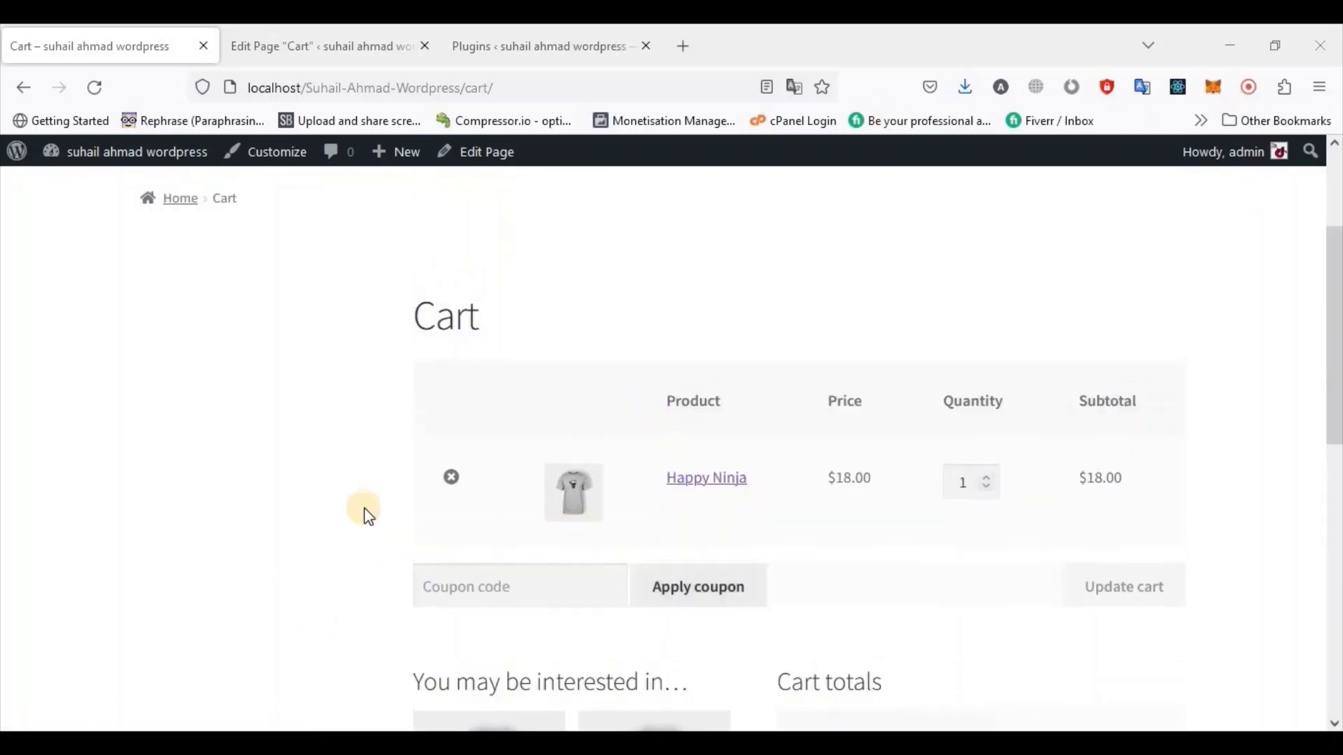
Remove the [woocommerce_cart] Shortcode block from the Cart page in the page editor
click(343, 47)
click(500, 357)
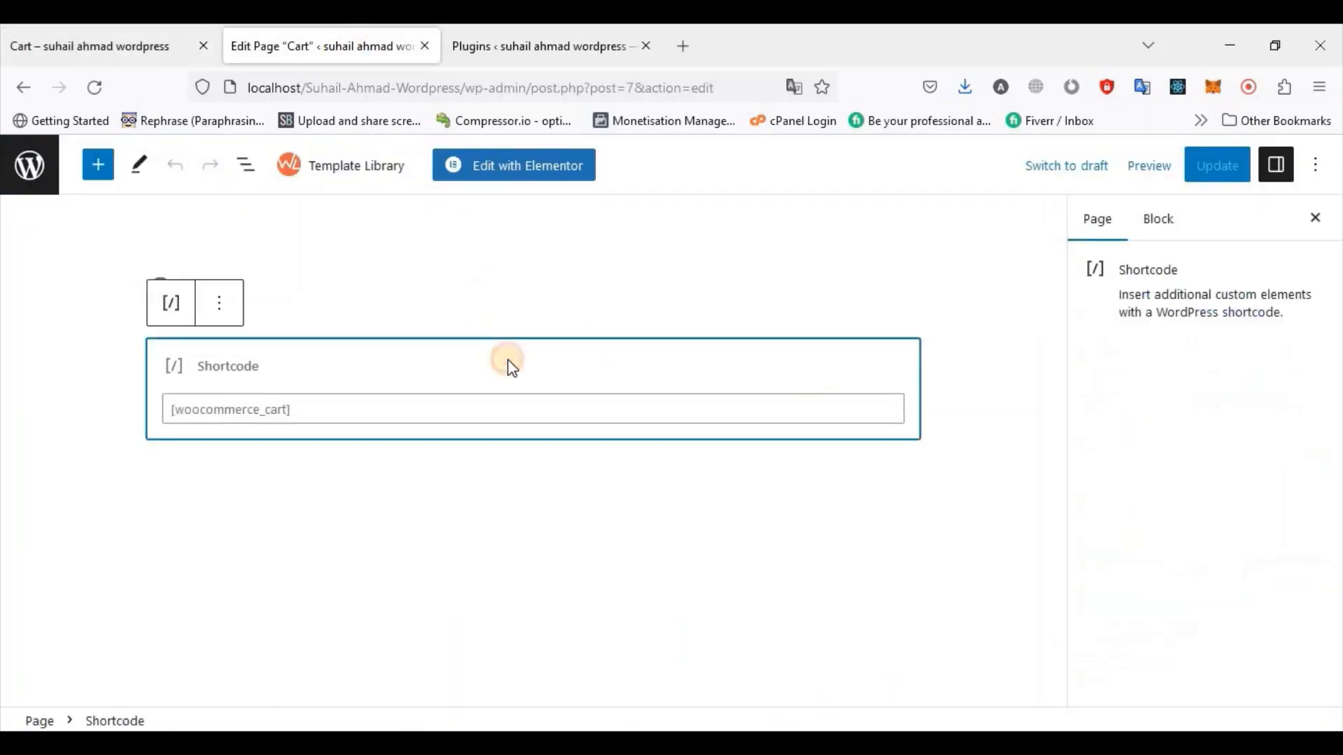
click(220, 306)
scroll(389, 559, down, 1)
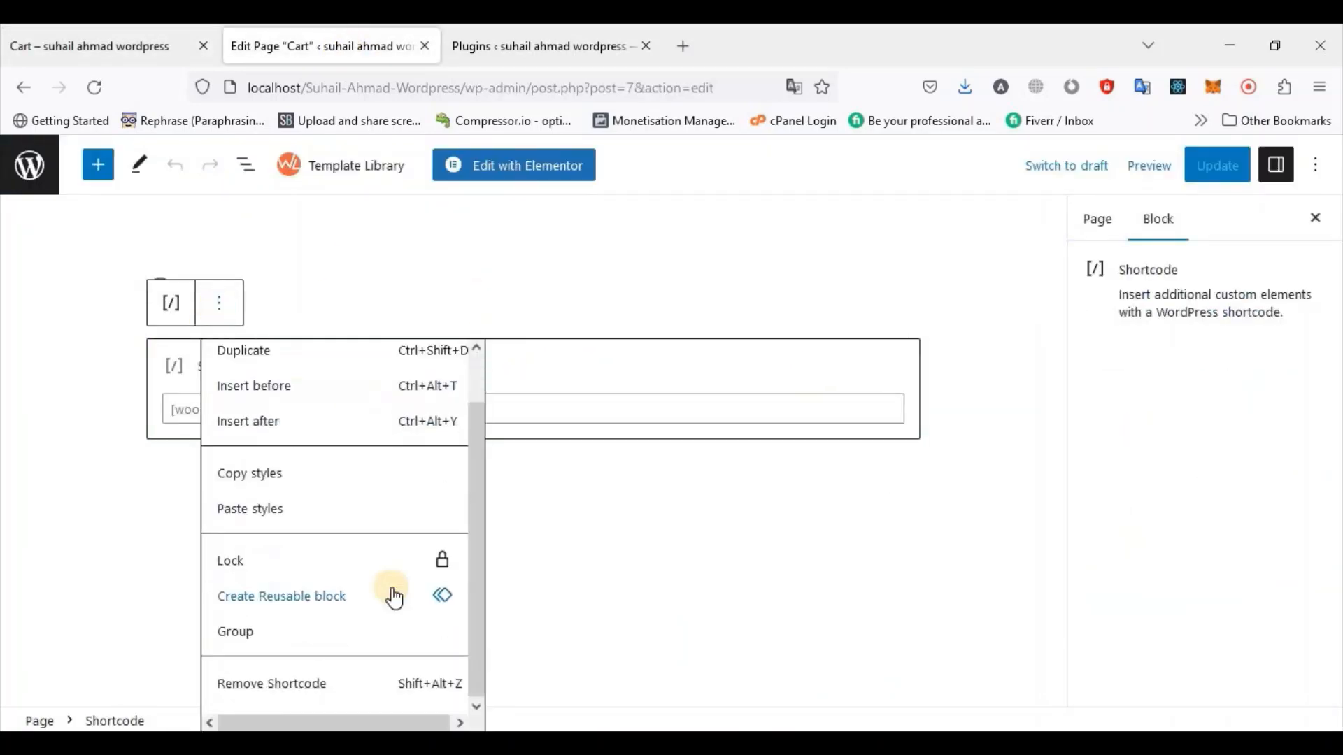
click(313, 692)
Open the full block library for the empty page and find the WooCommerce blocks section
click(907, 350)
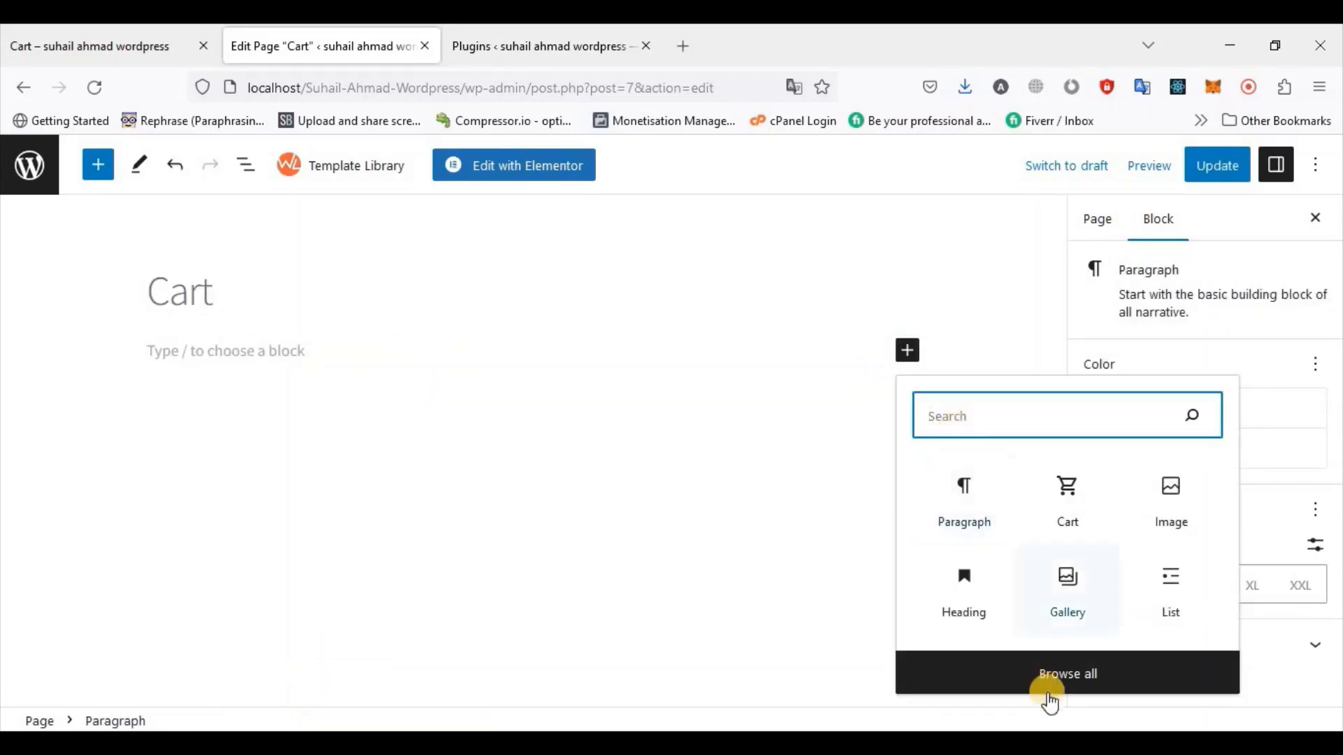
click(1048, 676)
scroll(280, 493, down, 5)
scroll(280, 494, down, 15)
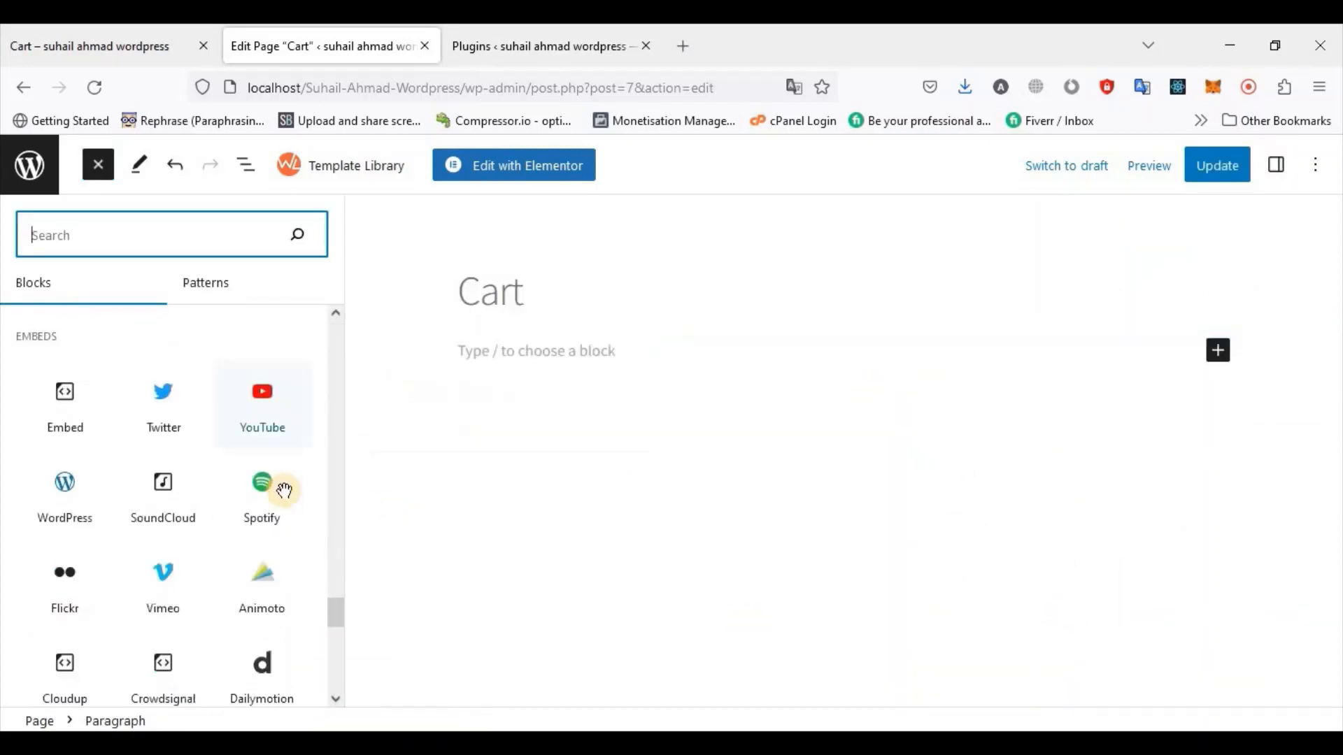
scroll(74, 663, down, 5)
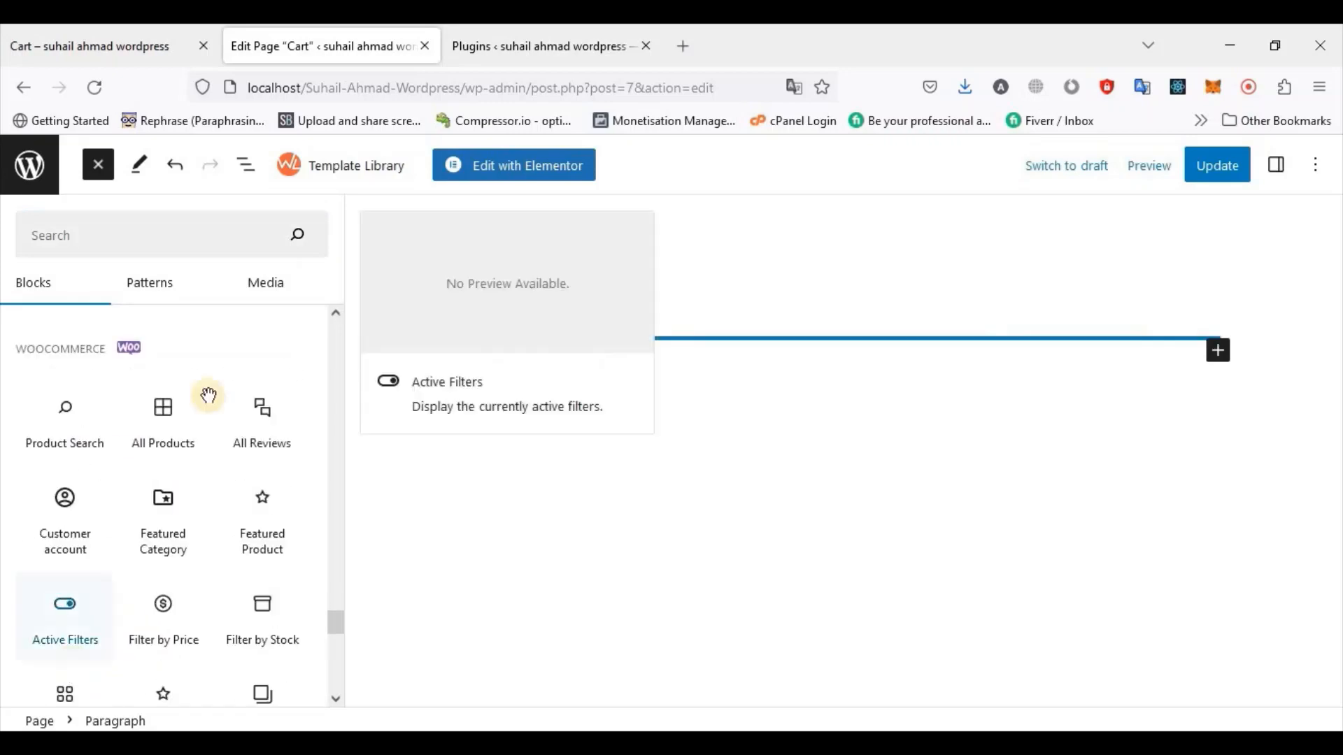
Check the installed plugins list for Elementor Header & Footer Builder, ShopLentor and WooCommerce
click(542, 46)
scroll(404, 444, down, 2)
scroll(421, 521, down, 3)
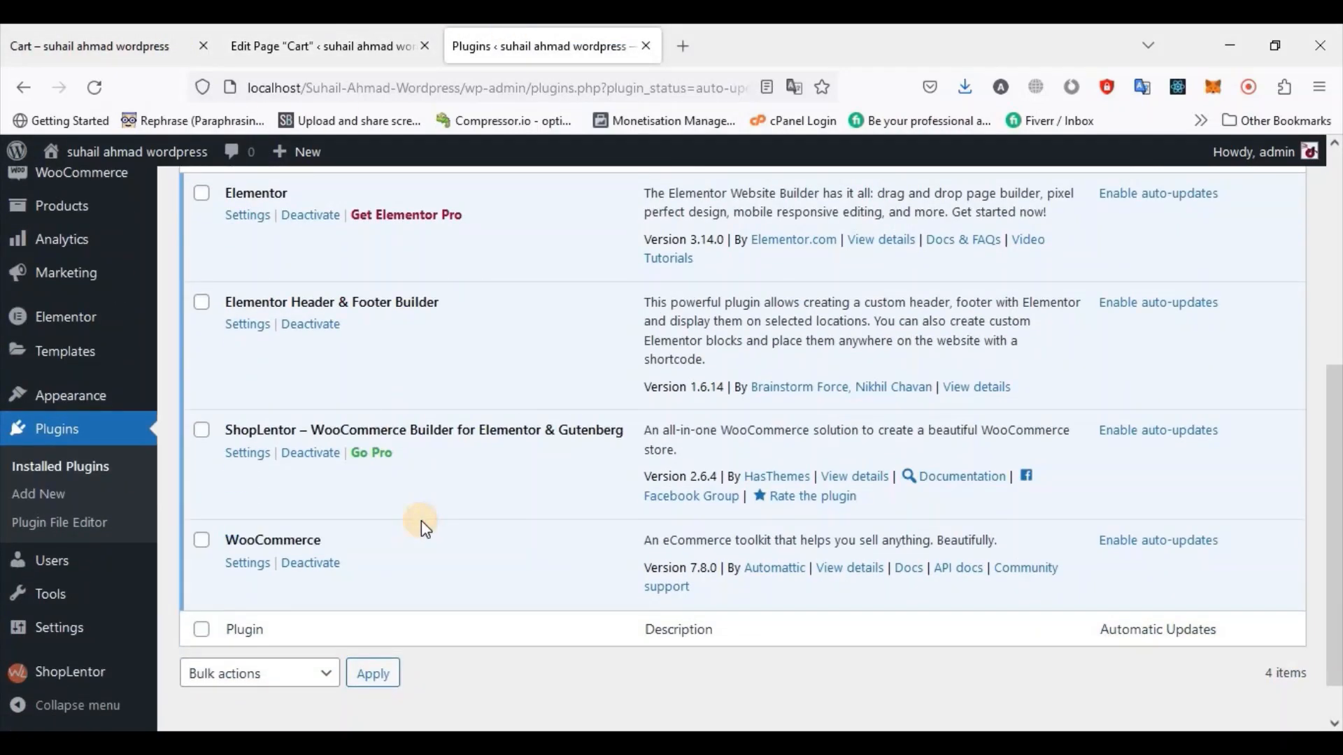
scroll(342, 381, up, 2)
triple_click(367, 360)
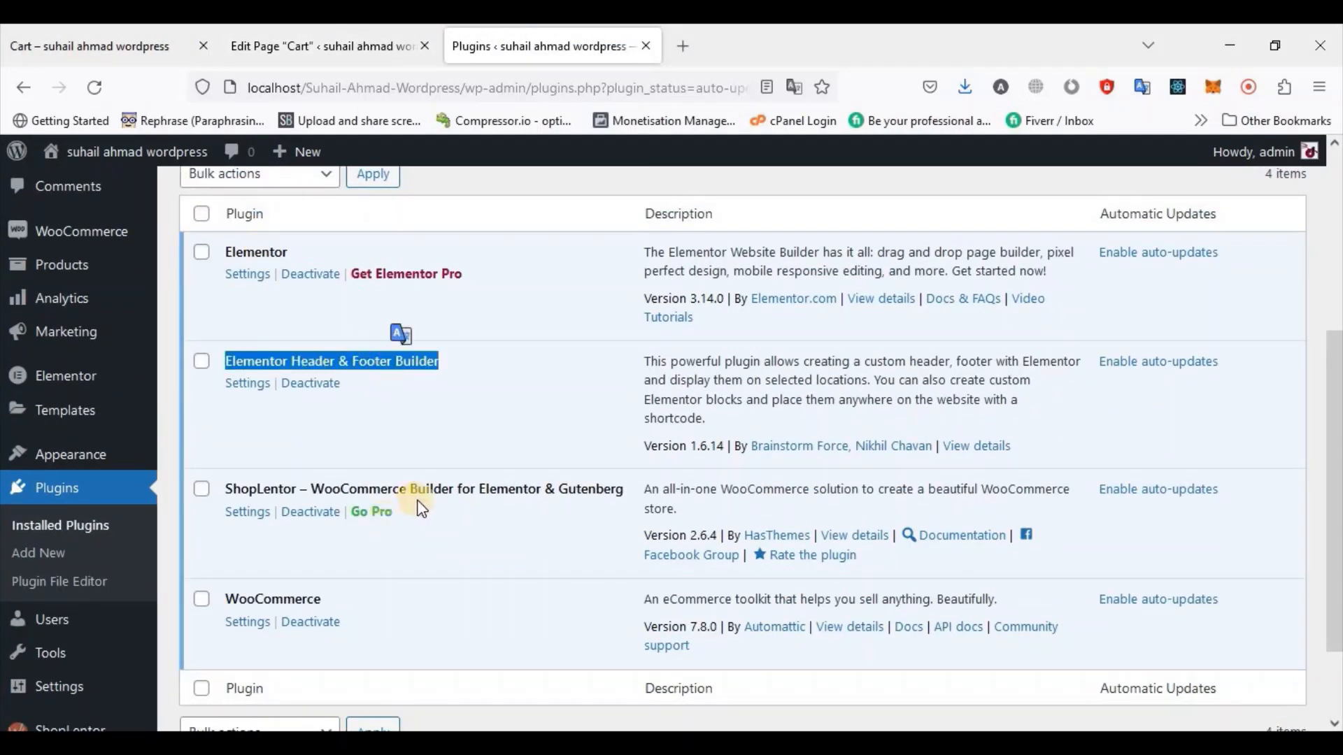
triple_click(424, 489)
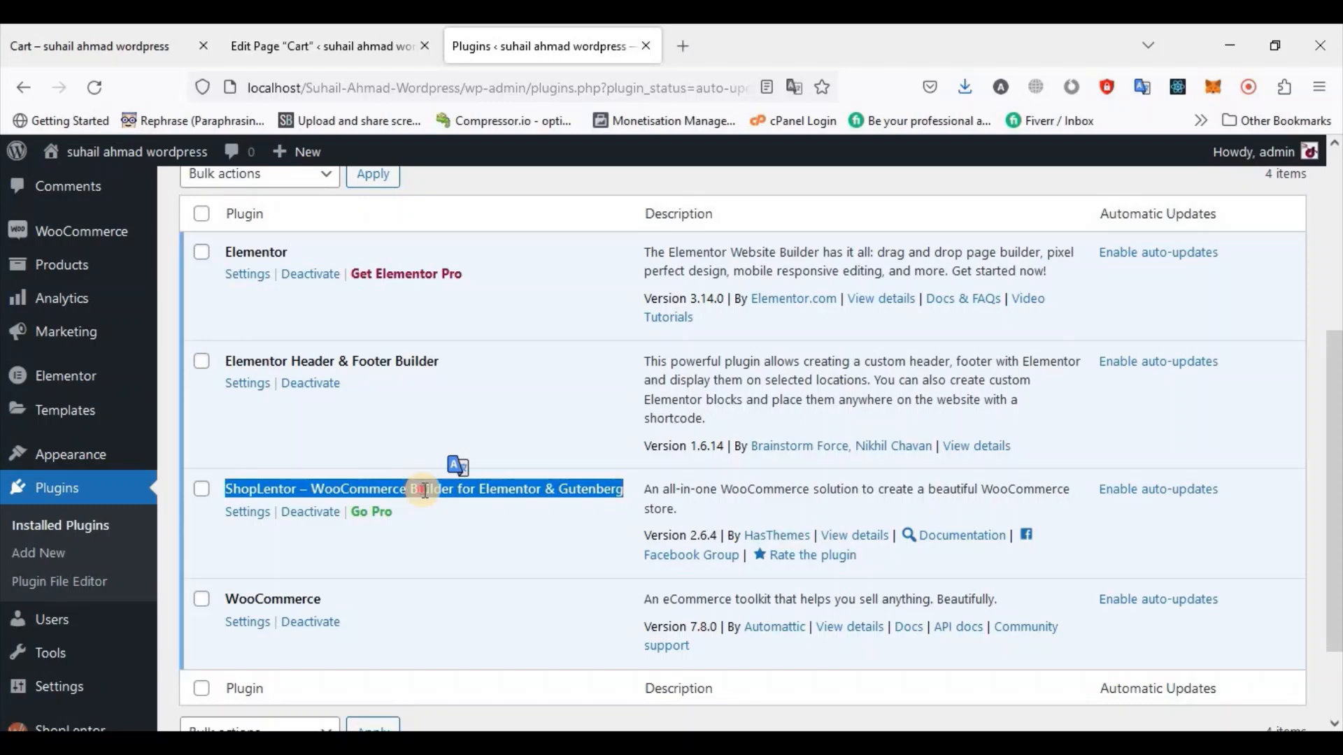
double_click(425, 489)
double_click(308, 602)
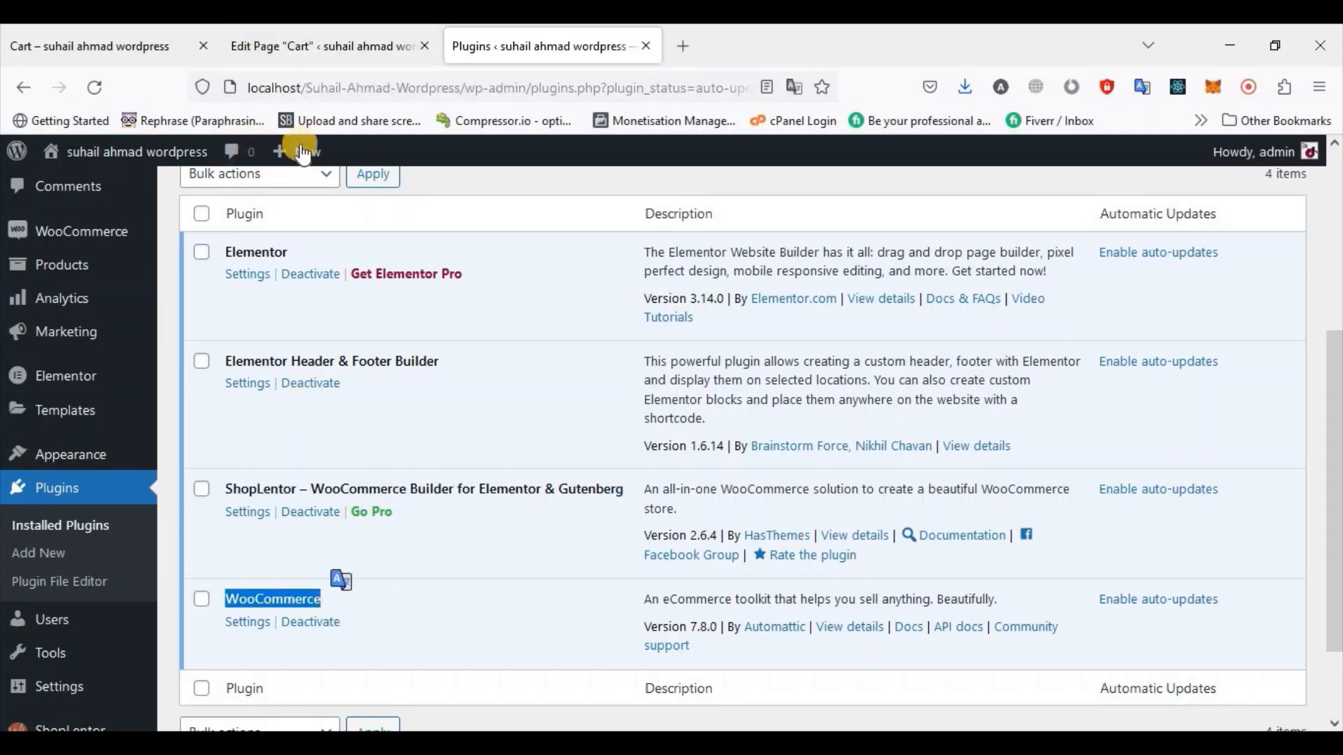
Insert the WooCommerce Cart block into the Cart page and update the page
click(288, 46)
scroll(264, 579, down, 6)
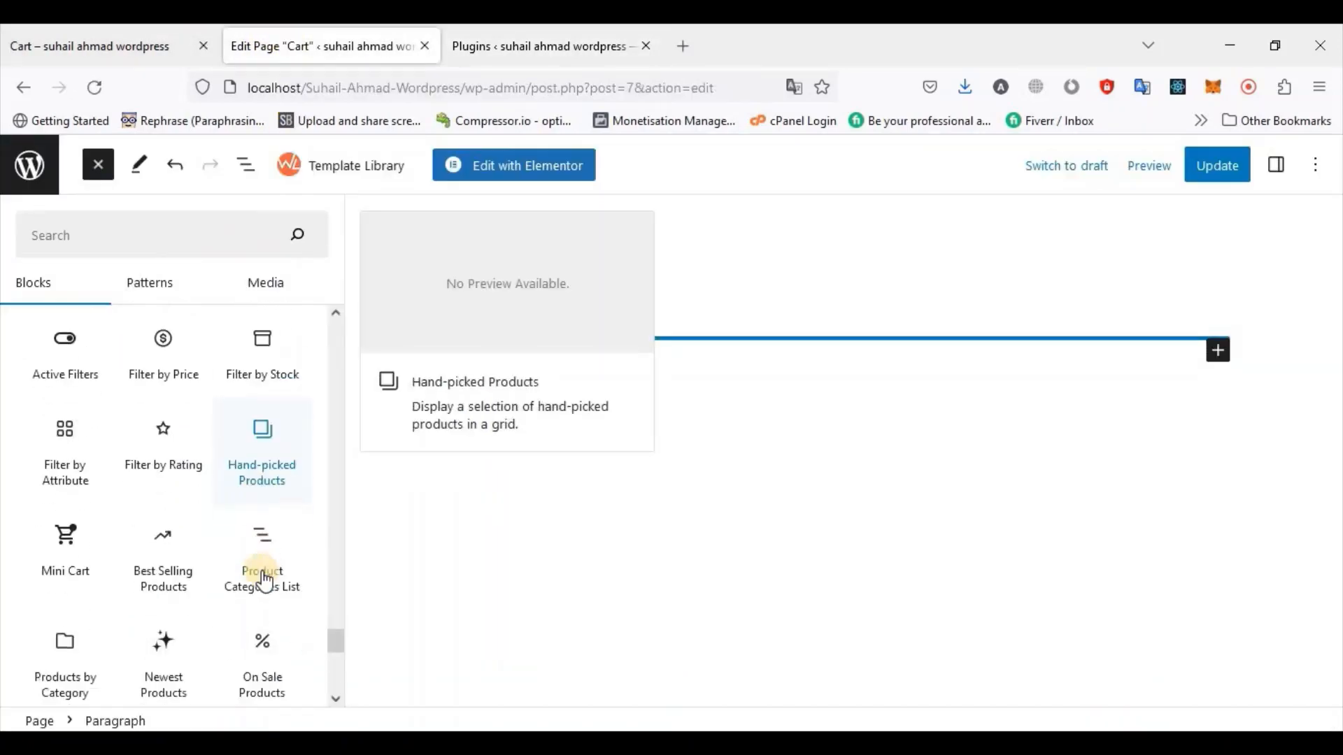
scroll(238, 566, down, 2)
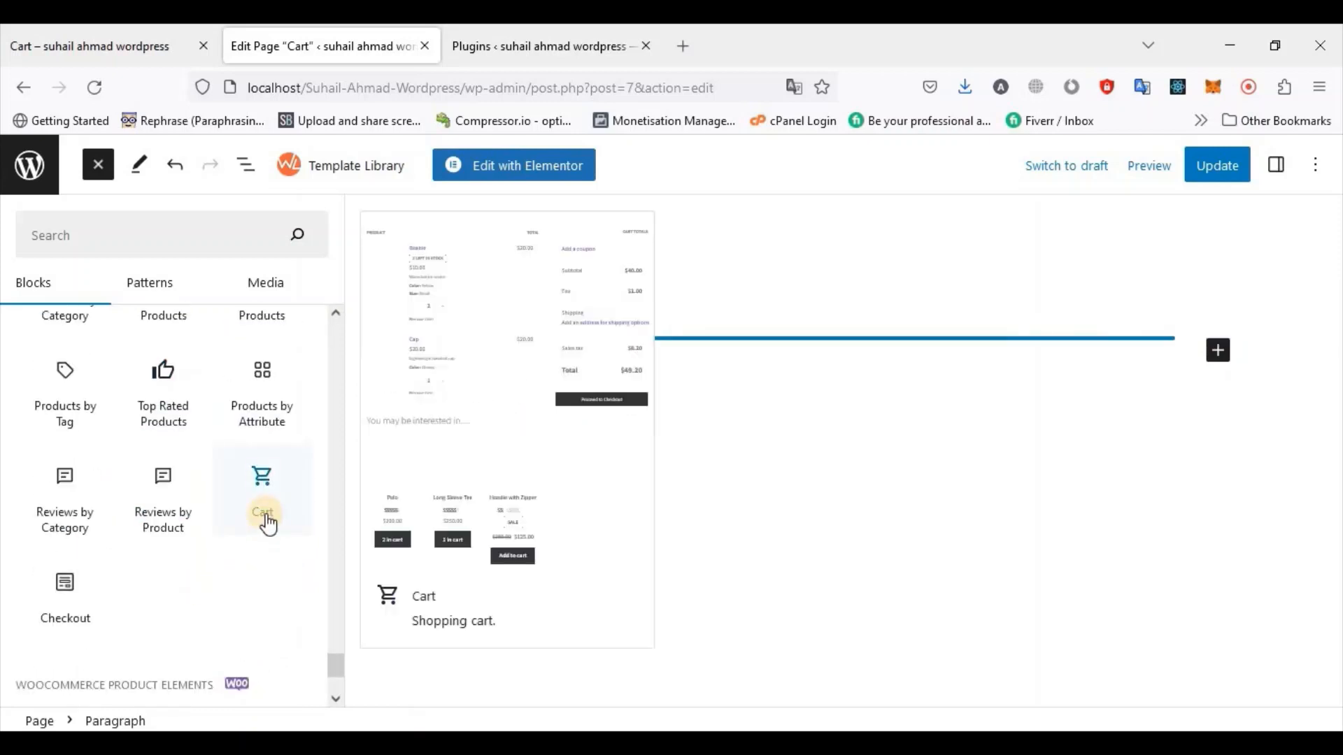
click(264, 511)
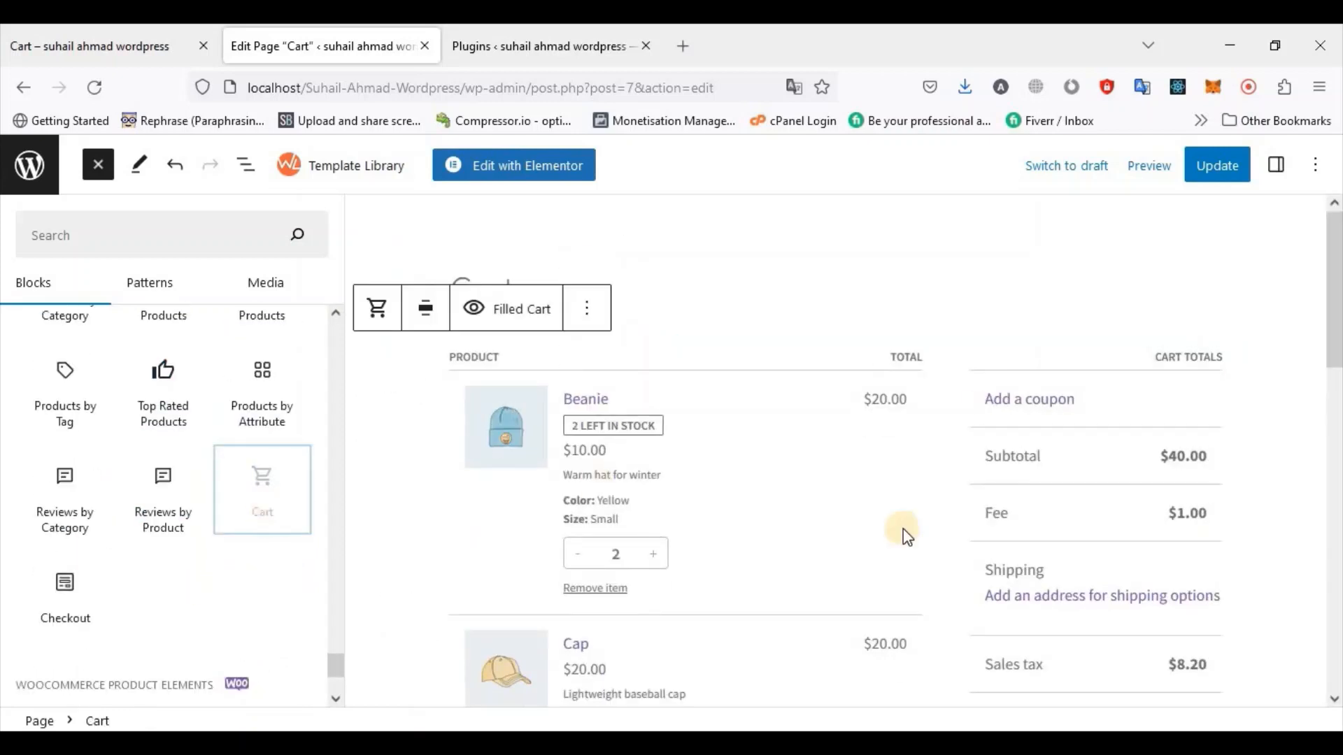
click(1217, 175)
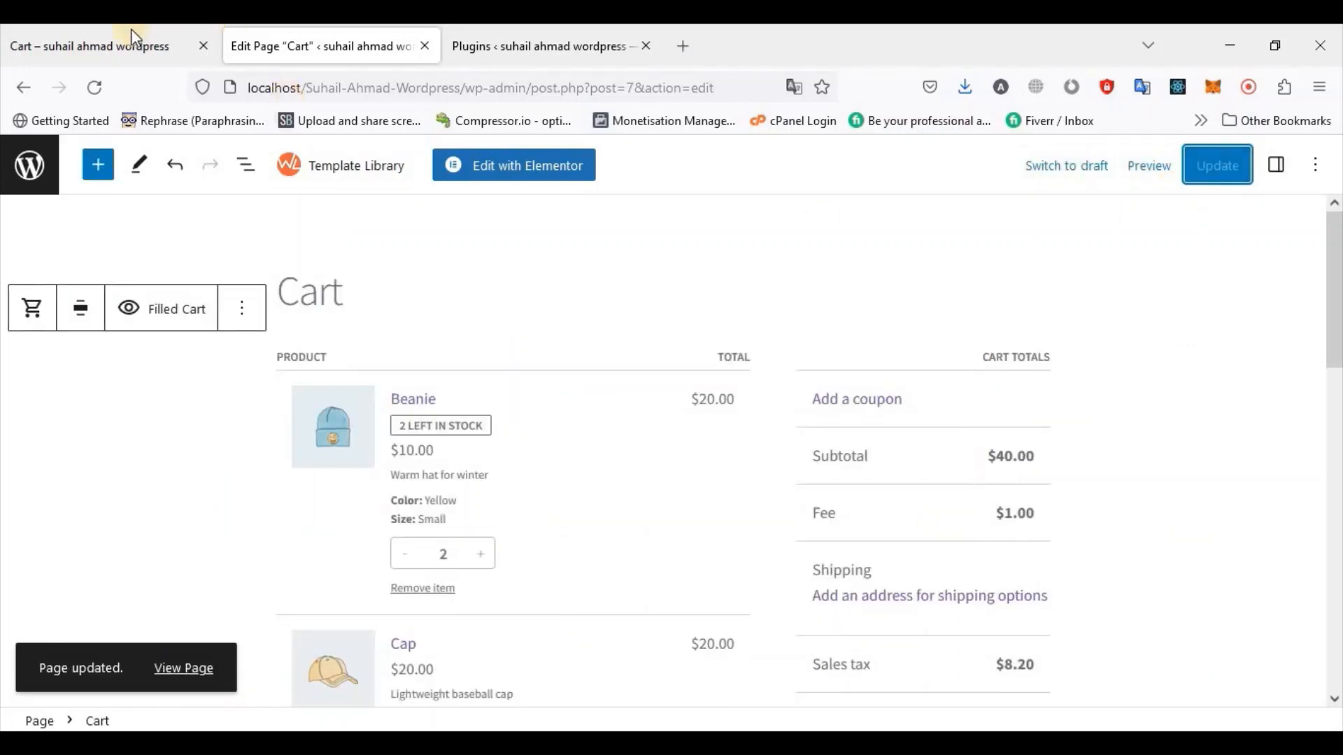
Reload the storefront Cart page and examine the layout produced by the Cart block
click(135, 38)
click(95, 88)
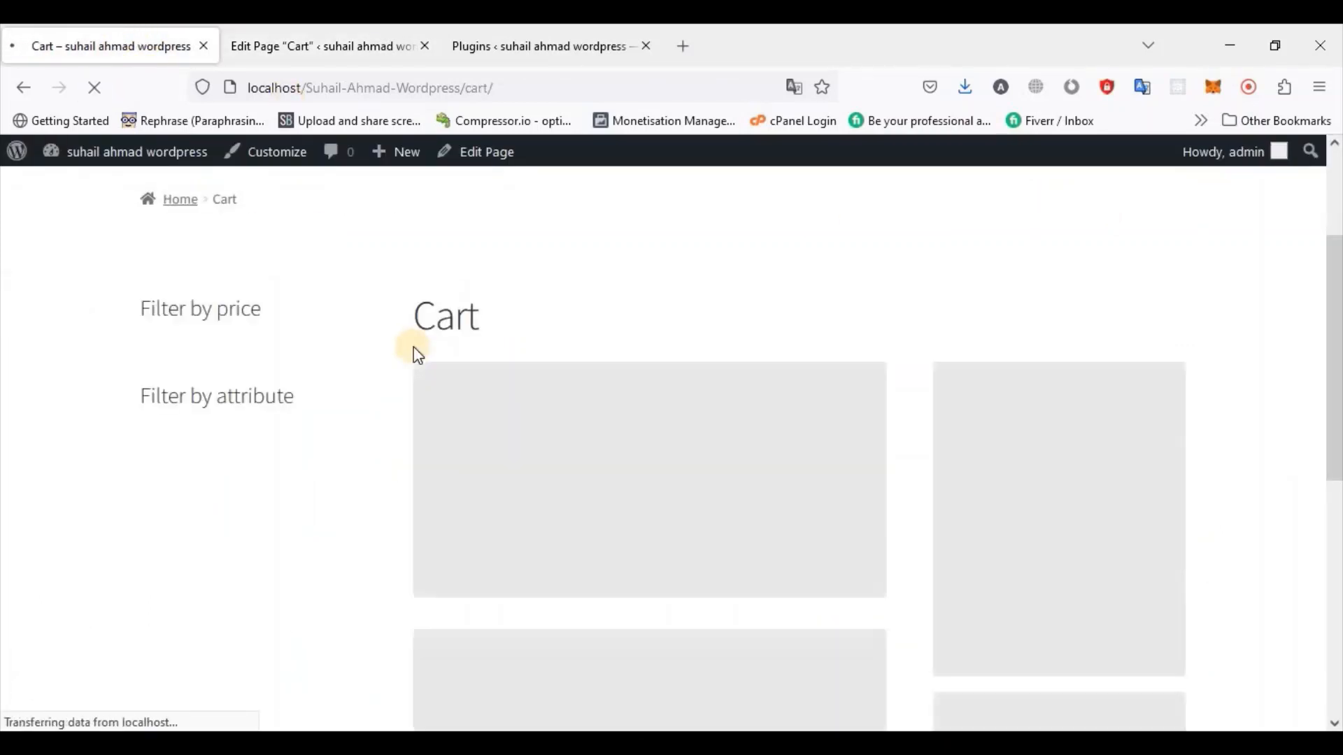
scroll(1064, 534, down, 3)
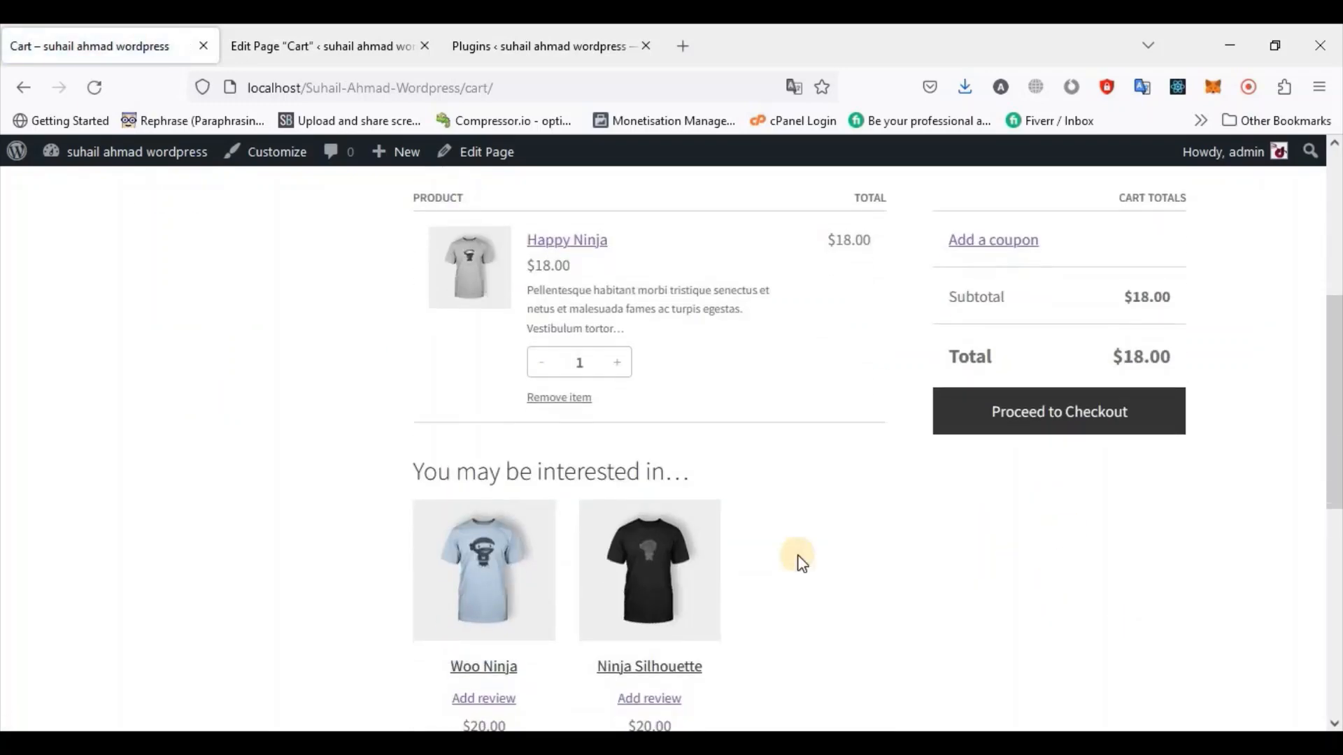
scroll(797, 561, up, 5)
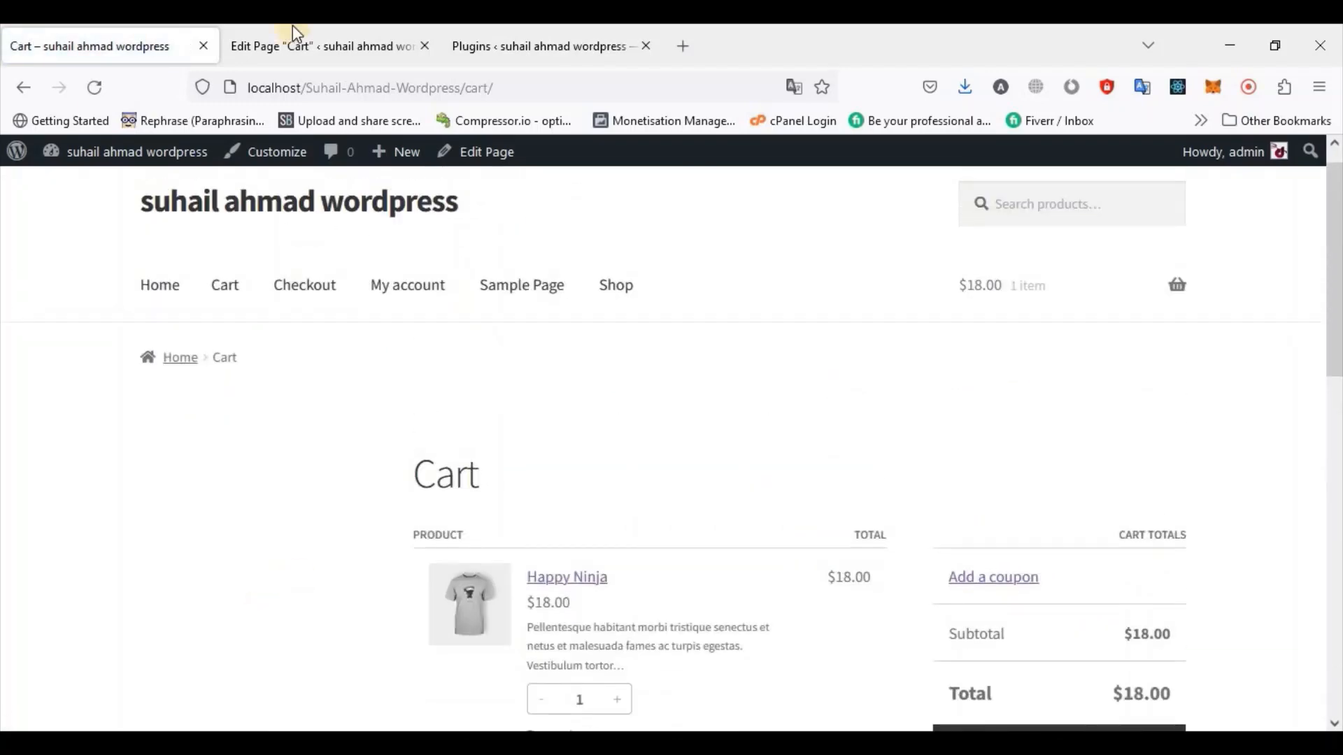
Set the Cart page's template to Full width and update the page
click(298, 34)
click(1276, 165)
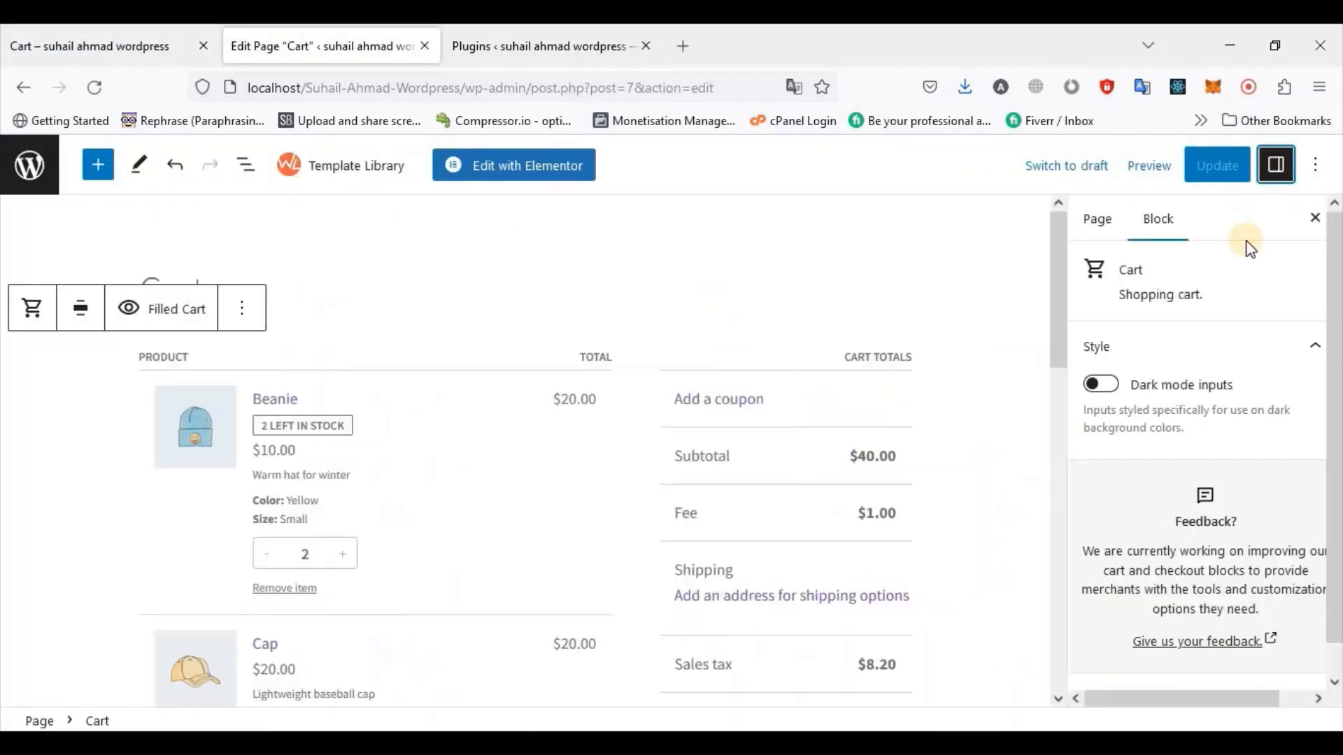
click(1113, 219)
click(1246, 402)
click(1217, 549)
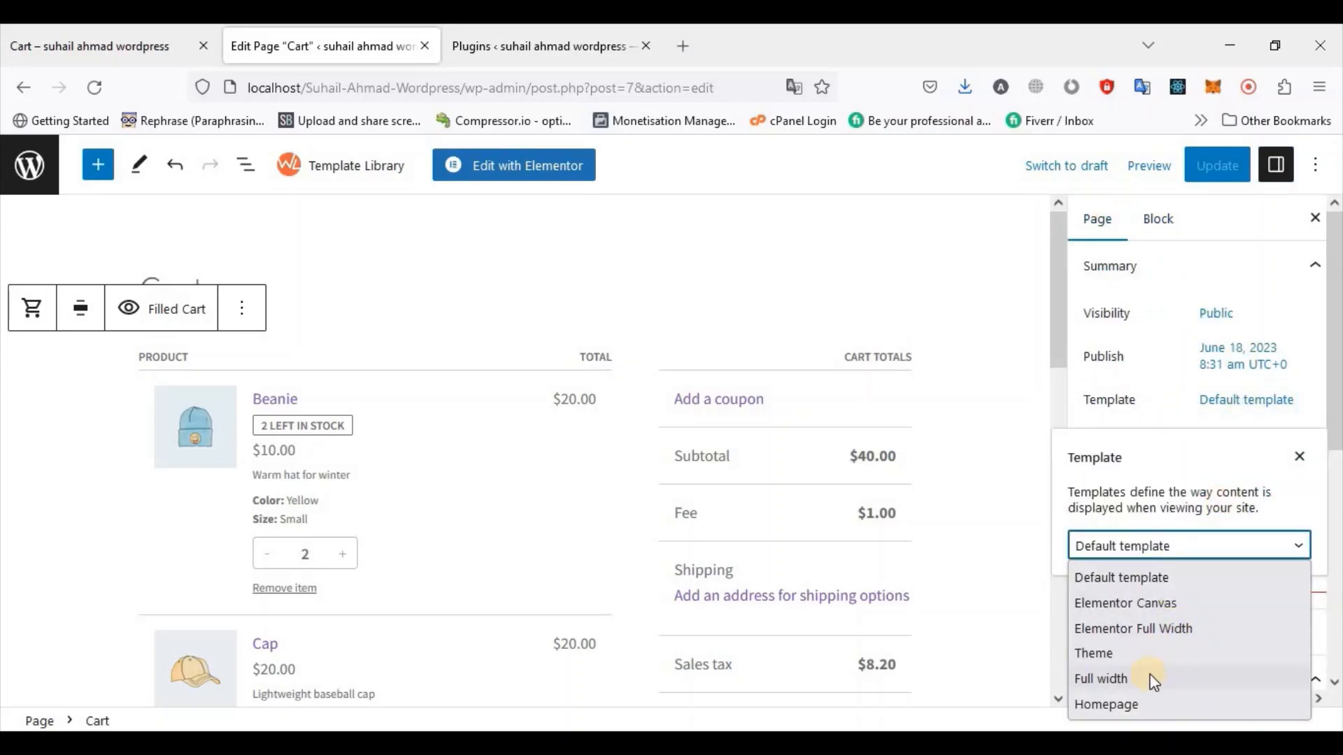
click(1132, 689)
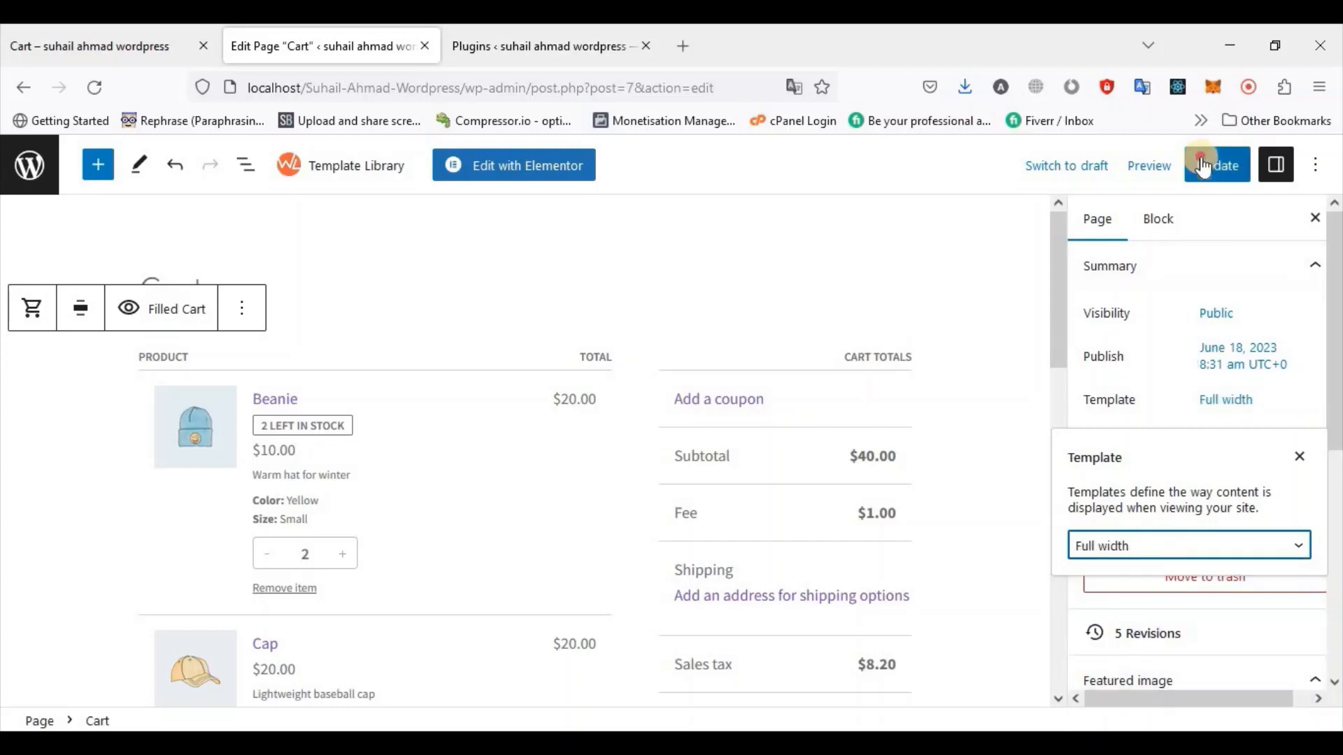
click(1217, 165)
Reload the storefront Cart page and examine its full-width layout
click(110, 45)
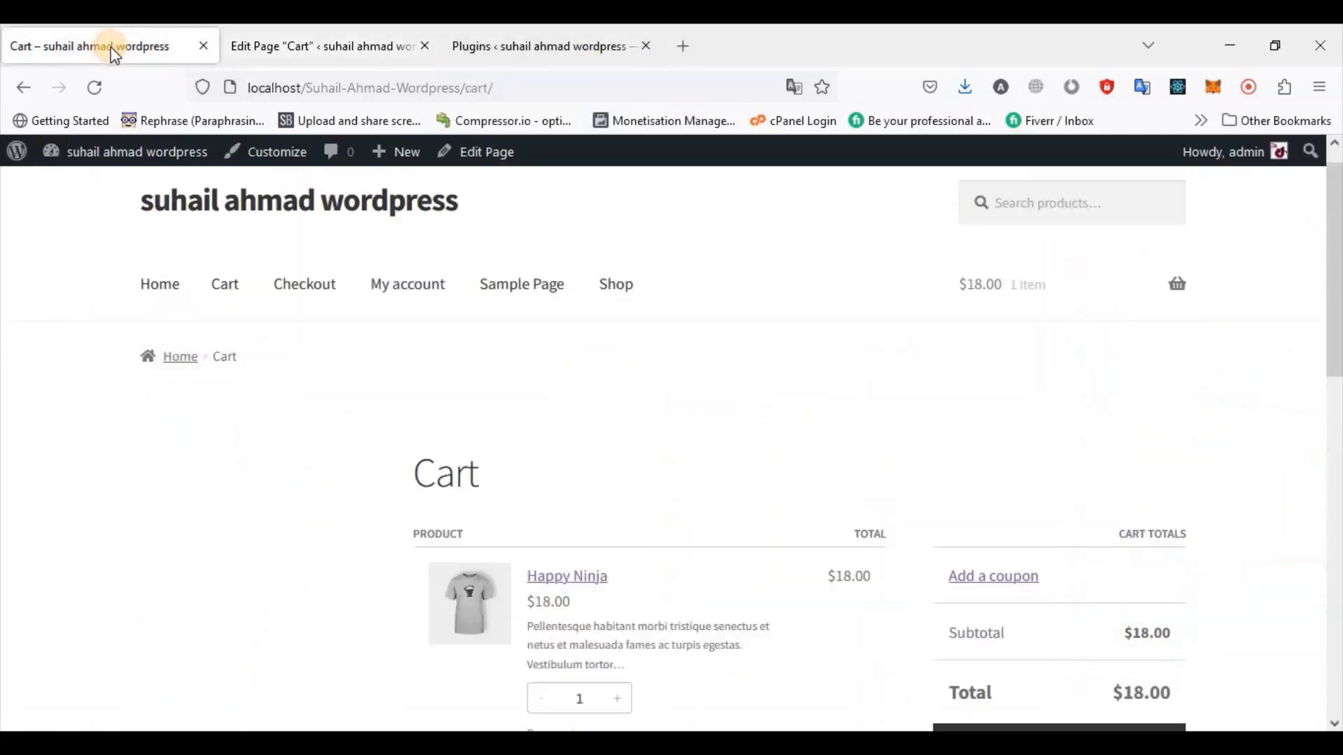
key(F5)
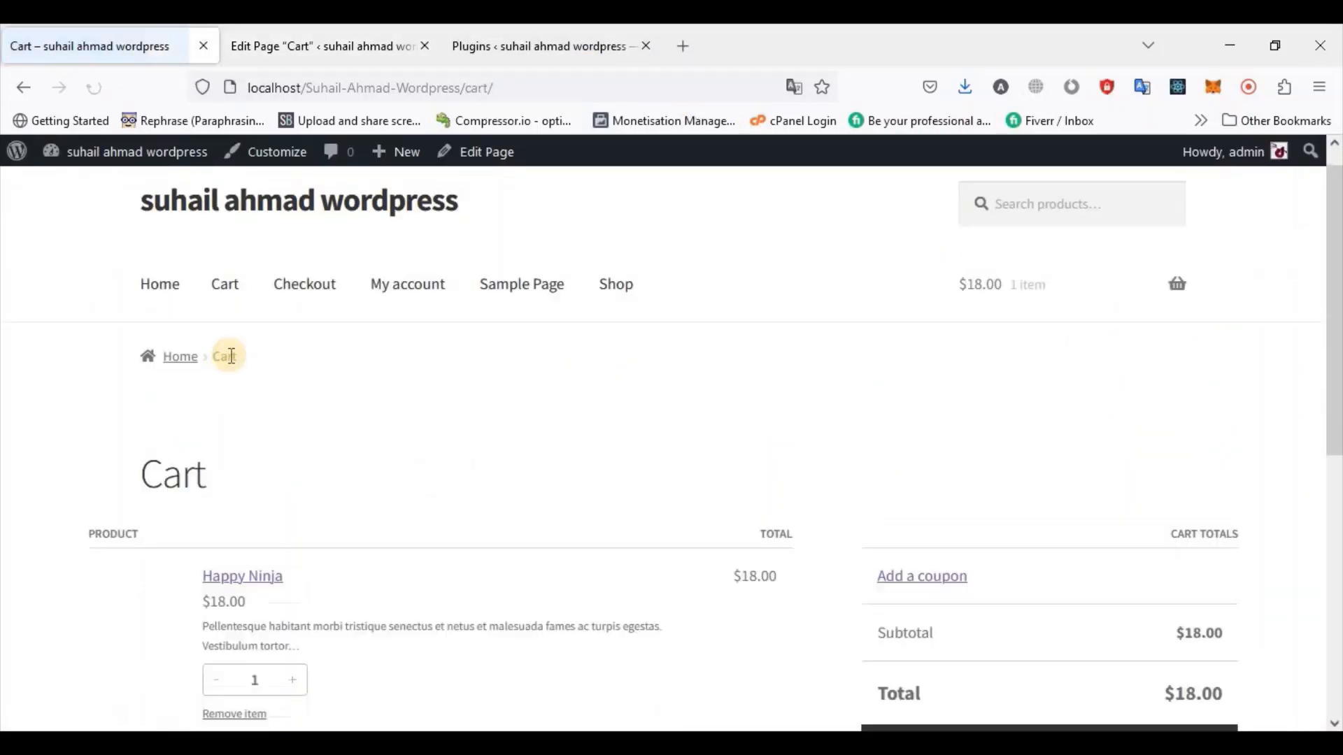
scroll(574, 513, down, 4)
scroll(573, 518, up, 5)
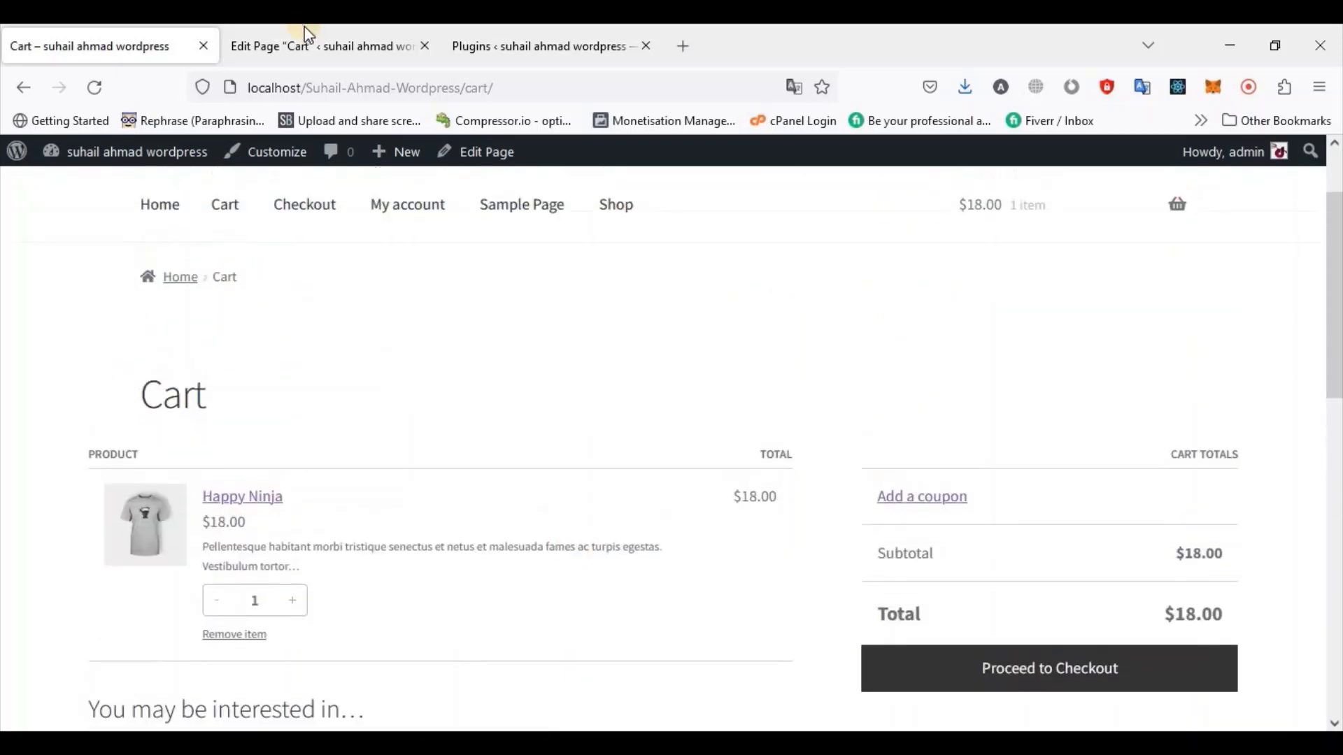
Switch the Cart block in the page editor from the Filled Cart view to the Empty Cart view
click(322, 46)
click(243, 309)
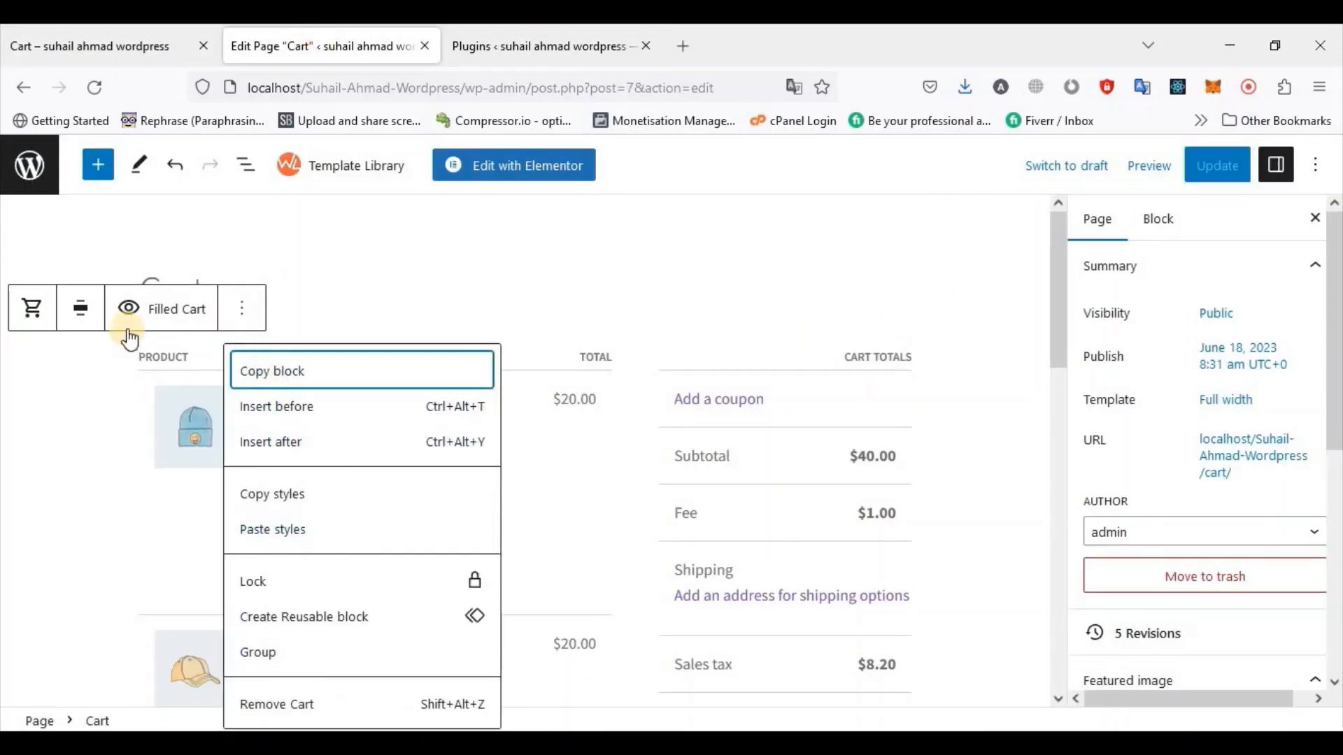
click(193, 322)
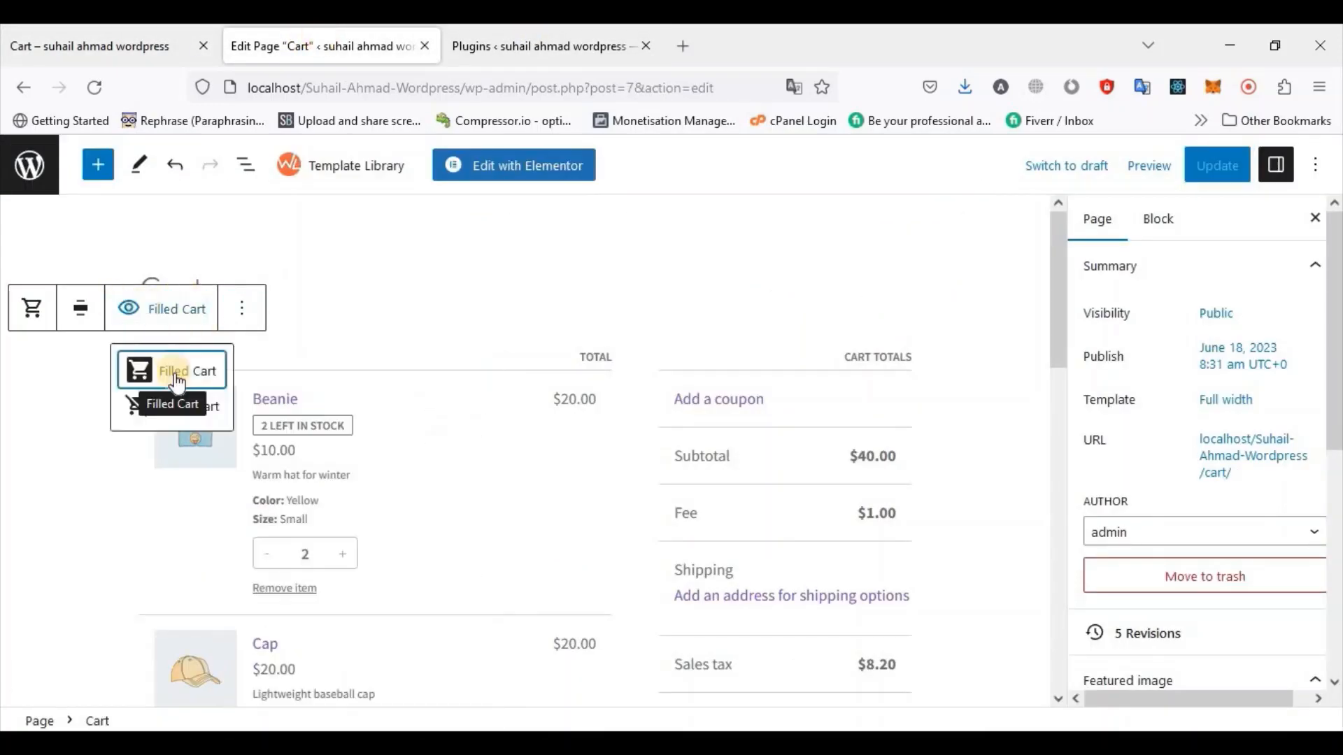
click(207, 418)
scroll(832, 427, down, 2)
Delete the Newest Products grid from the Empty Cart view
click(487, 443)
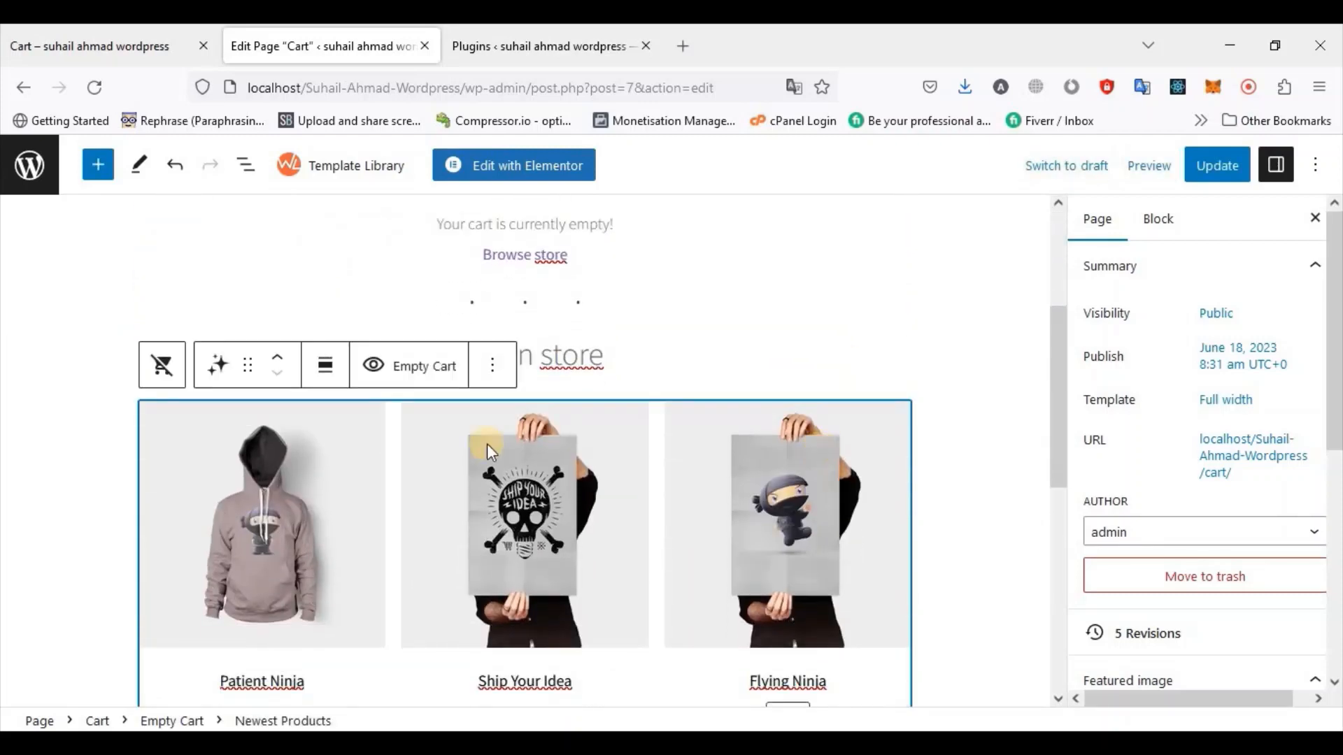
scroll(494, 511, down, 2)
scroll(495, 420, up, 2)
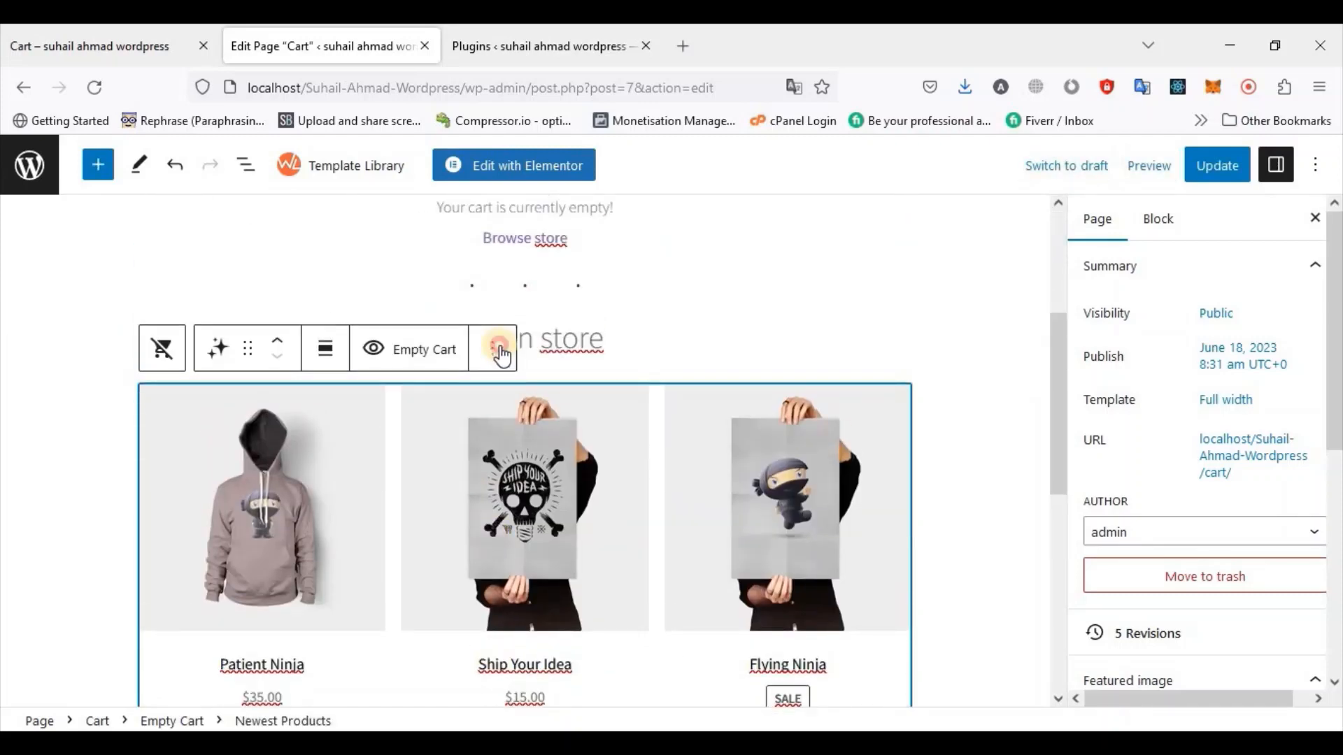
click(492, 349)
click(555, 696)
Delete the "New in store" heading and the dotted separator from the Empty Cart view
click(714, 392)
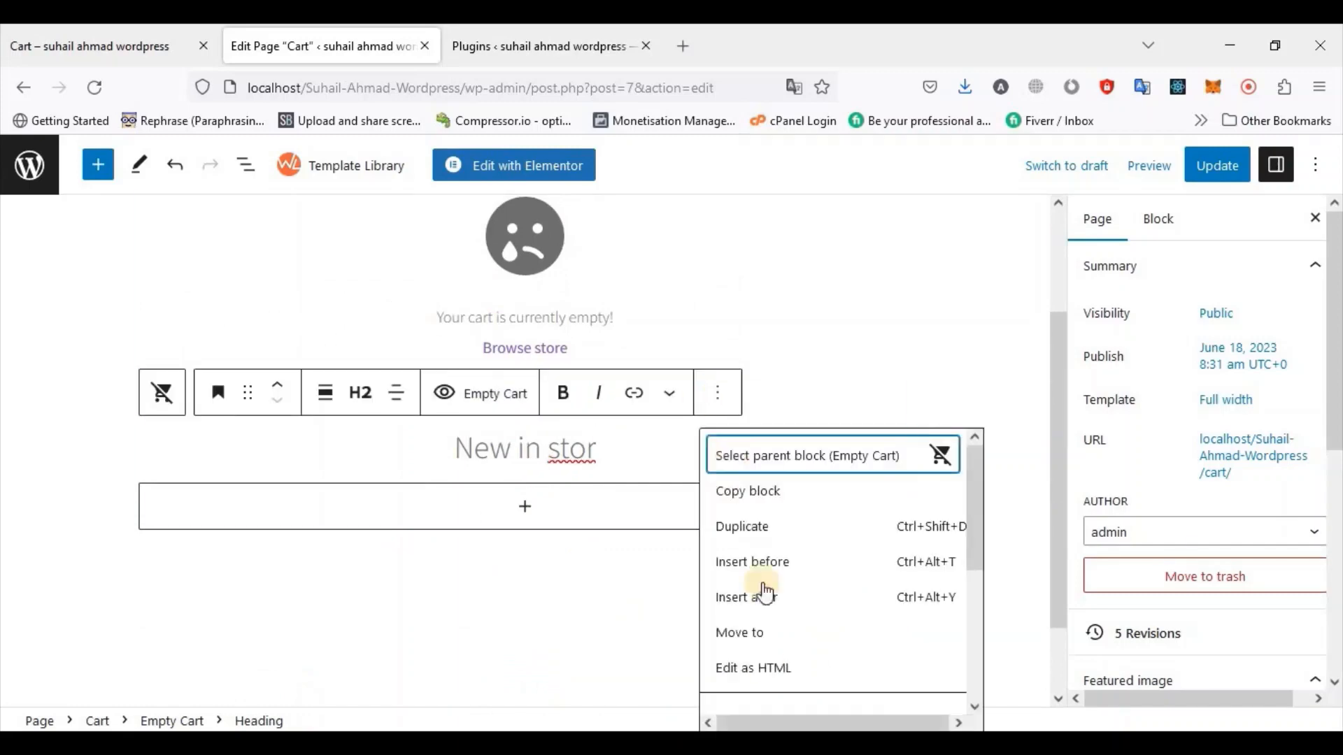
scroll(765, 629, down, 3)
click(766, 690)
click(493, 348)
click(558, 689)
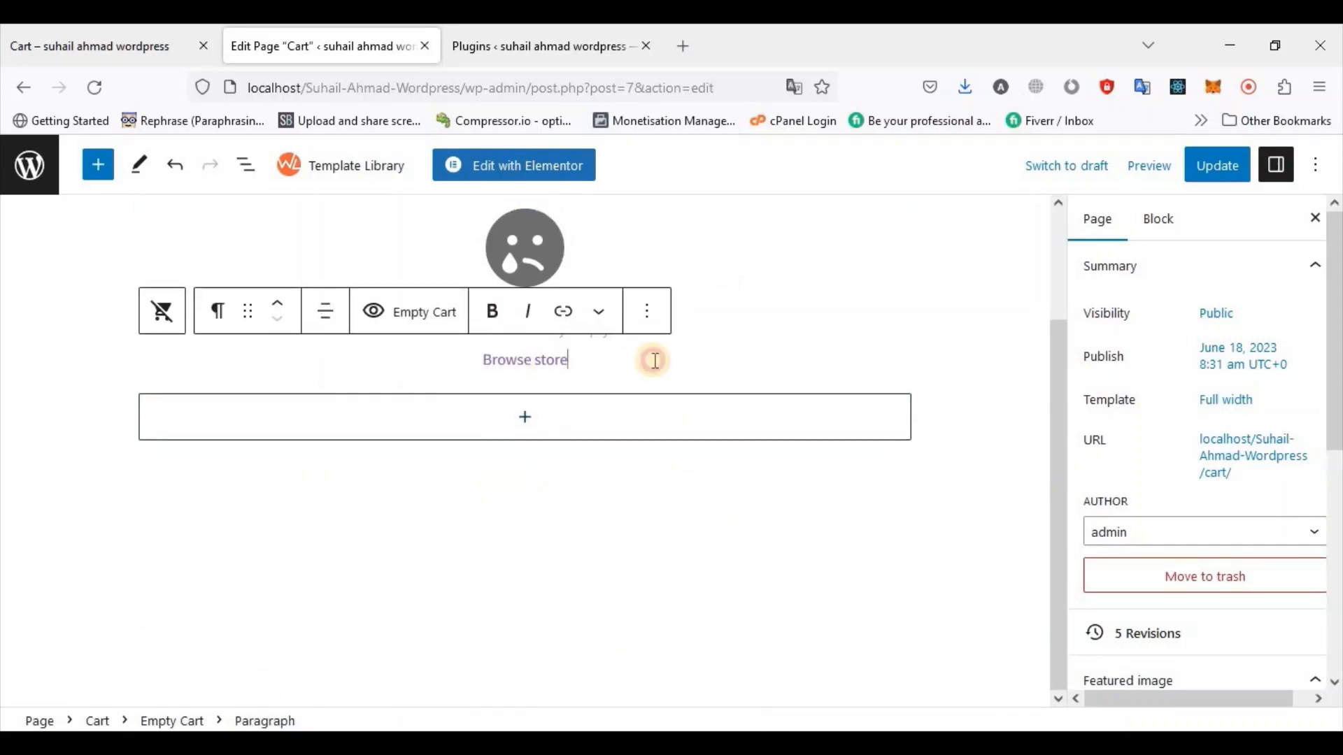
key(ctrl+a)
click(577, 399)
click(532, 360)
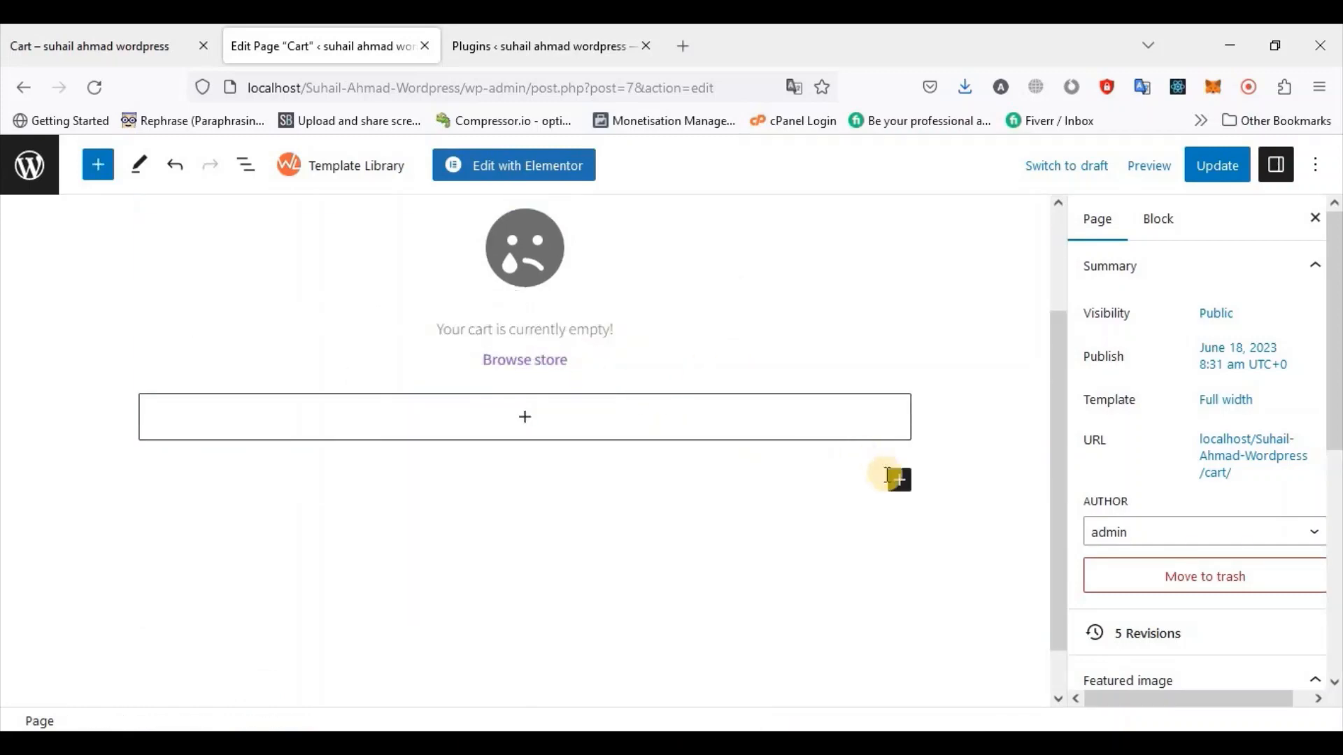
Add a button block below the empty cart content and label it "Back to store"
click(899, 480)
text(butt)
click(955, 265)
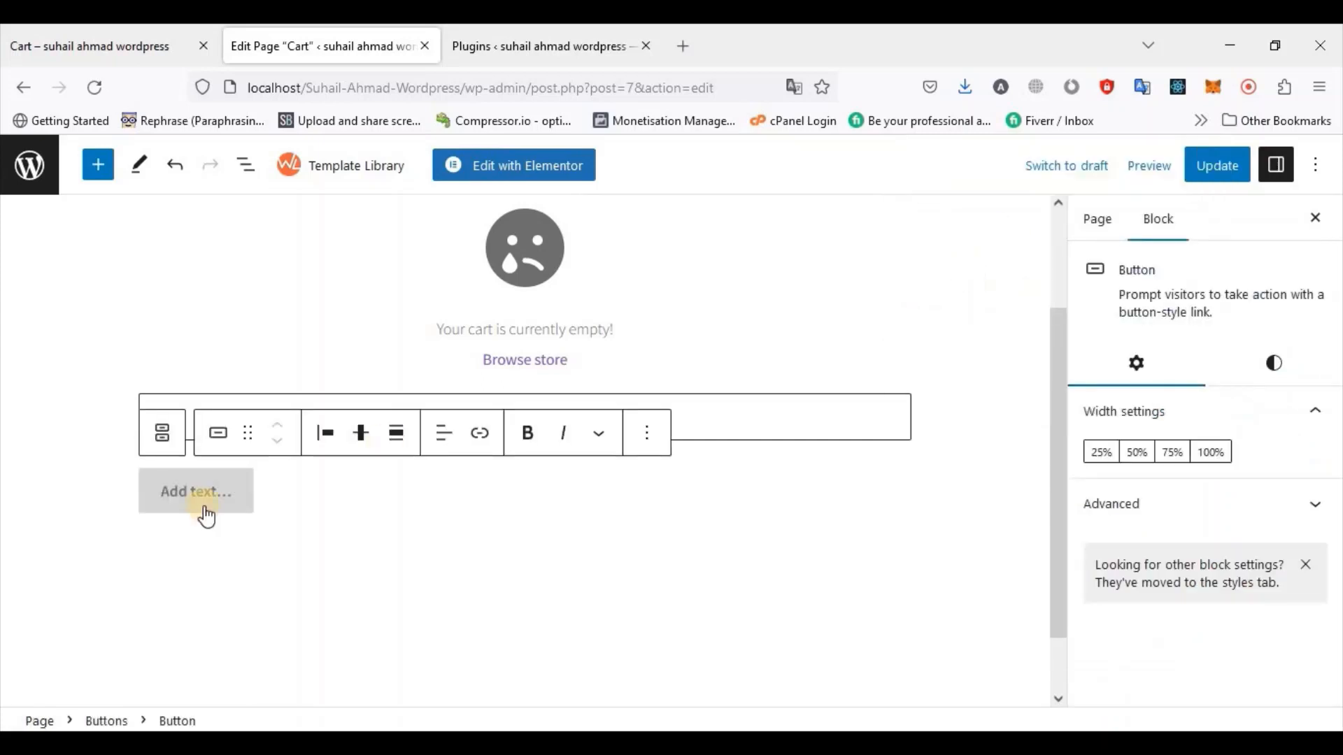
click(205, 501)
text(Back to)
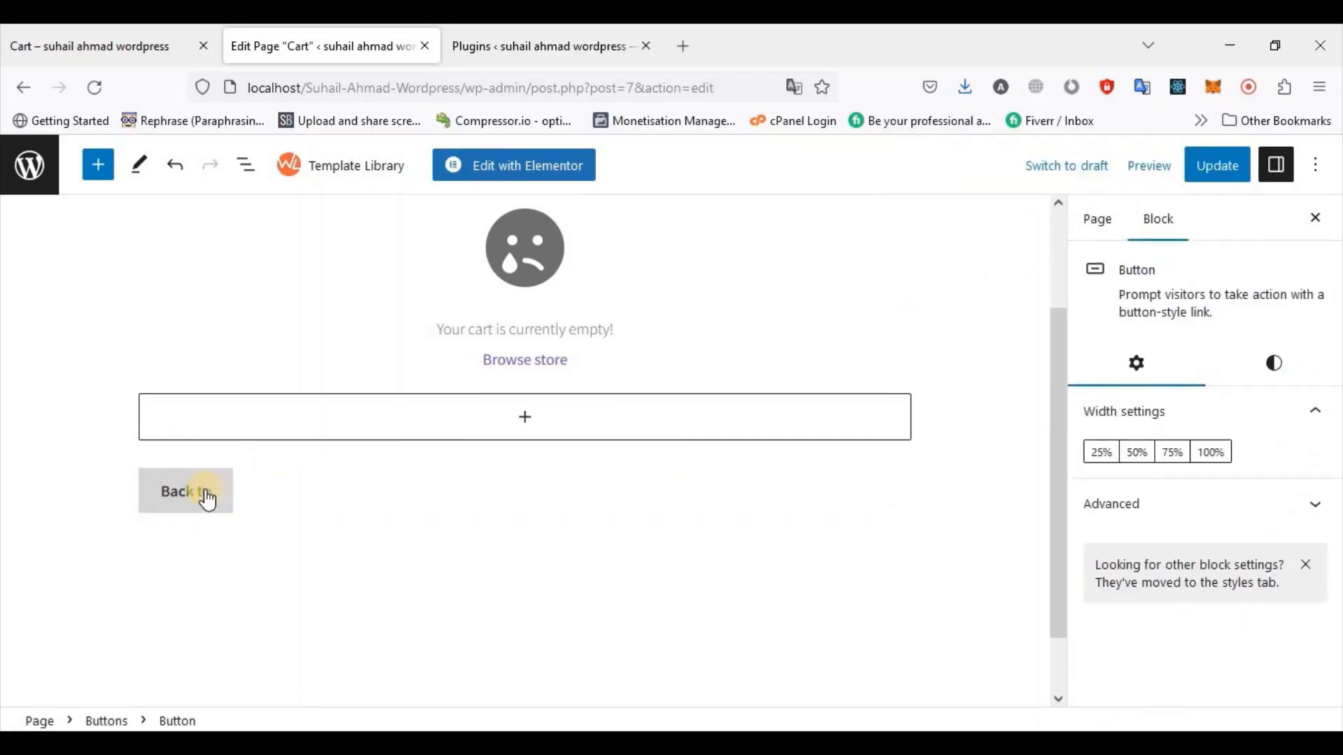
text(e)
Change the vertical alignment of the "Back to store" button
click(216, 493)
click(363, 439)
click(402, 535)
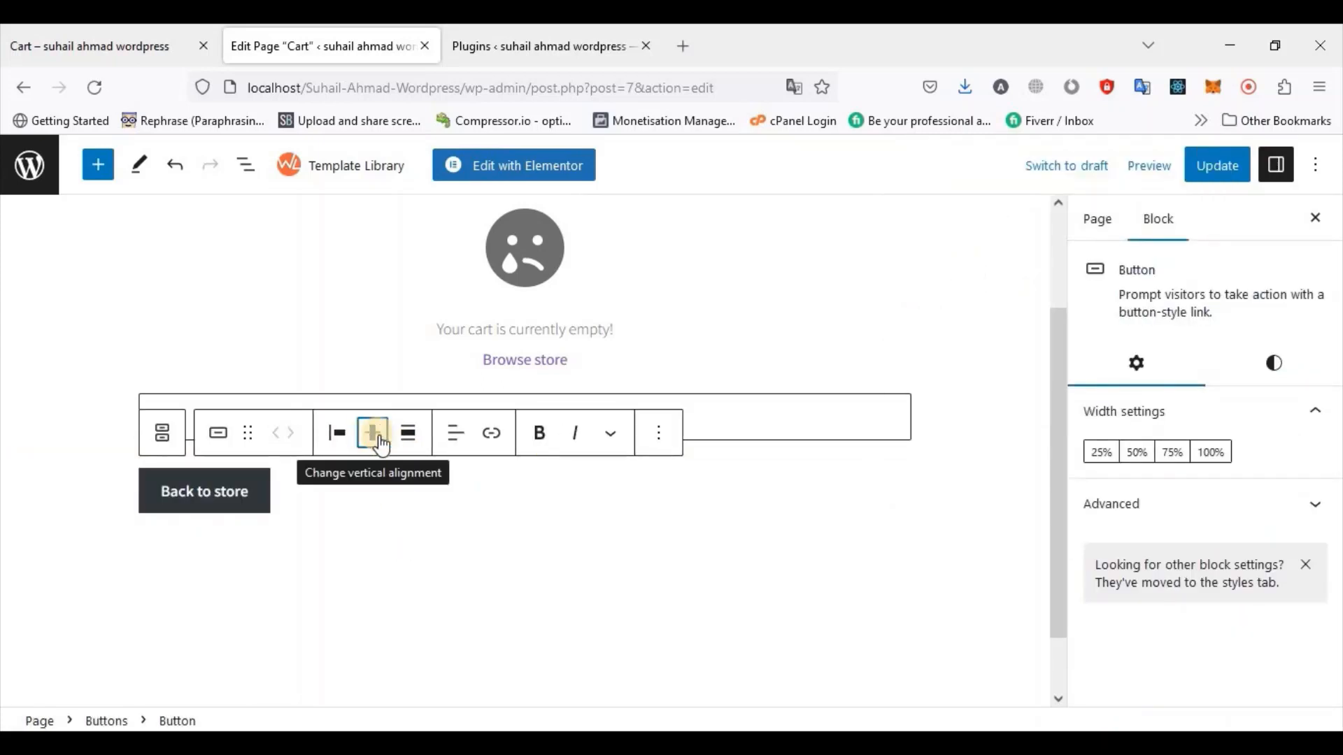
Try out different alignment options on the "Back to store" button
click(374, 439)
click(416, 438)
click(460, 535)
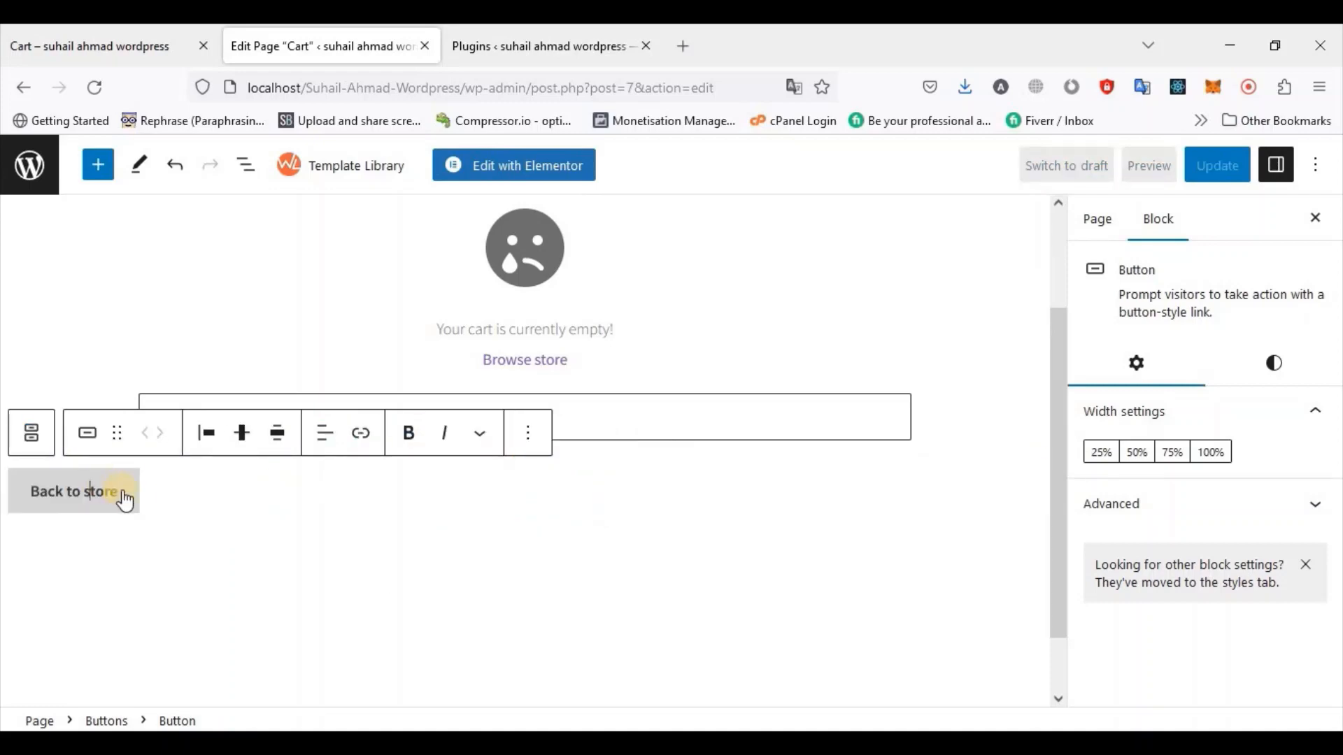
click(243, 438)
click(281, 446)
click(319, 535)
click(315, 533)
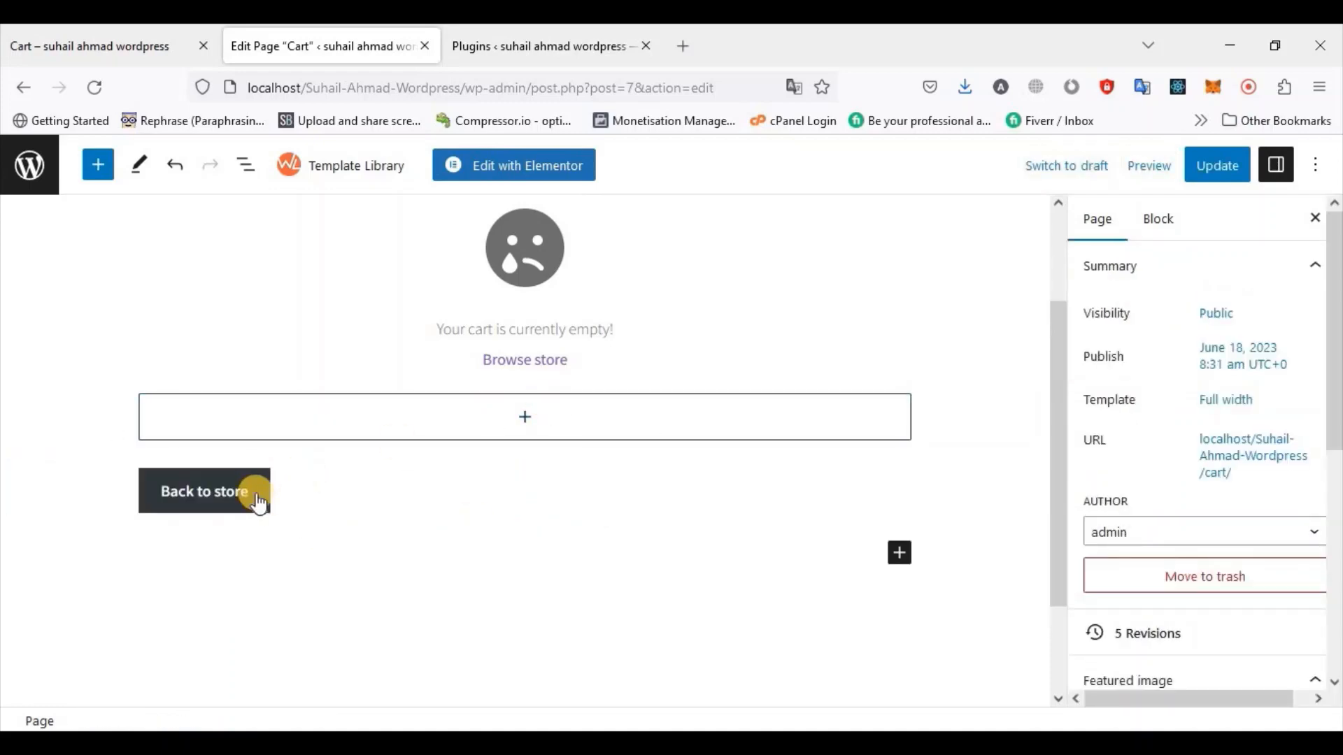
click(256, 497)
click(658, 435)
click(979, 420)
Set the width of the "Back to store" button to 50%
click(262, 491)
click(1173, 455)
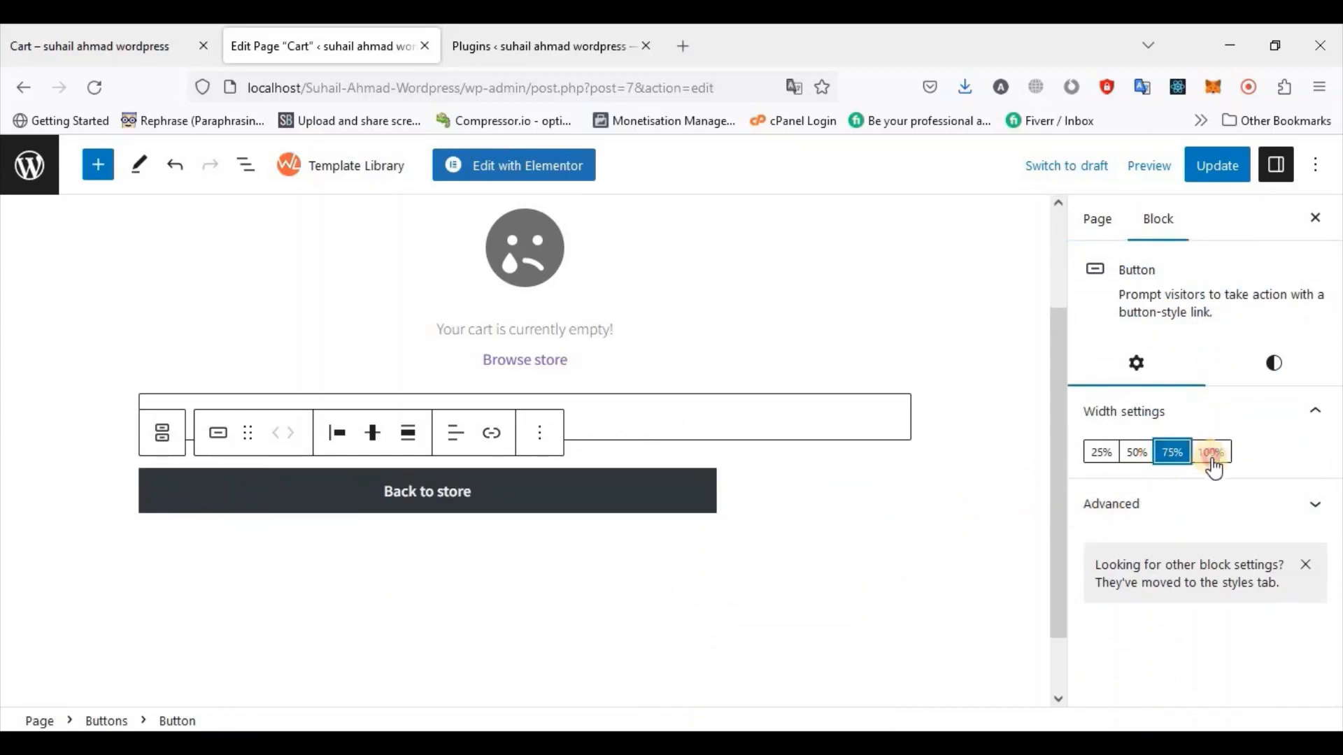
click(1210, 456)
click(1137, 456)
click(1103, 455)
click(1137, 454)
Keep the button's Default style and give it white text on a Vivid cyan blue background
click(1274, 367)
click(1268, 460)
click(1142, 460)
scroll(1163, 570, down, 2)
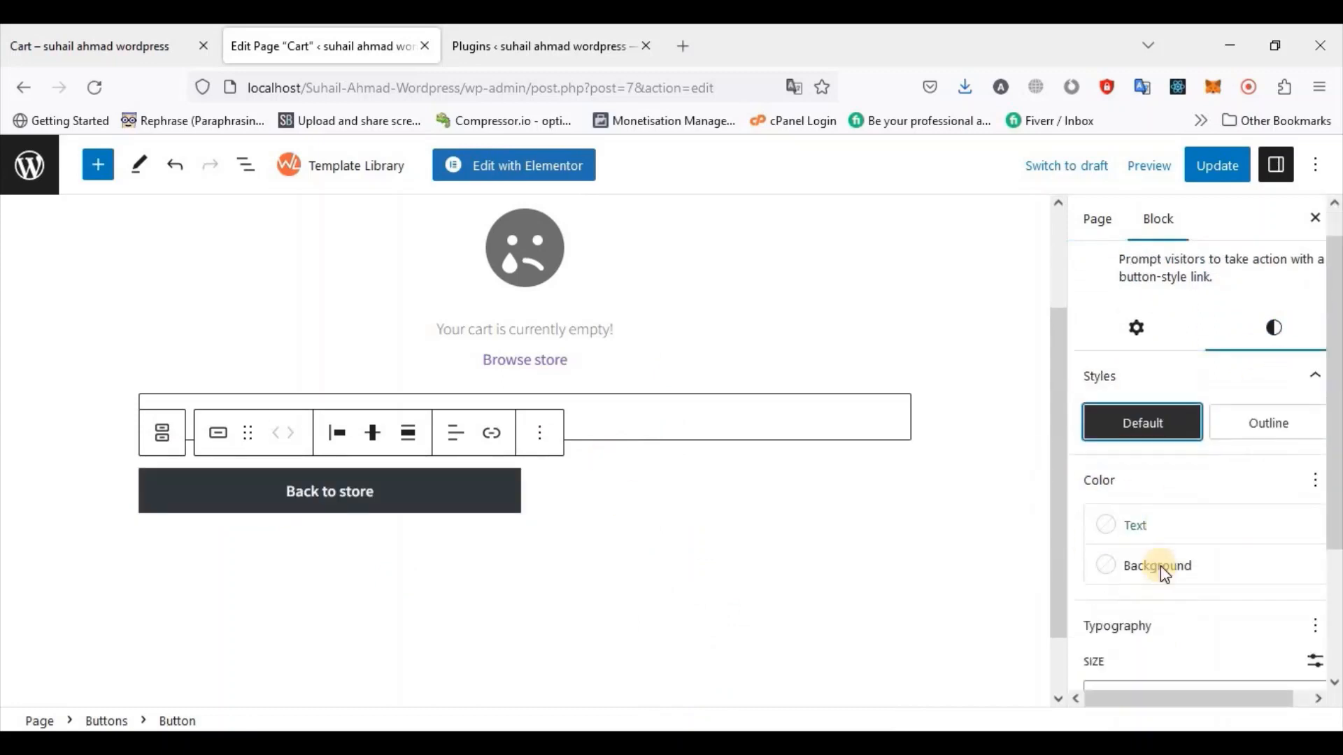
click(1136, 411)
click(892, 540)
click(1158, 450)
click(980, 651)
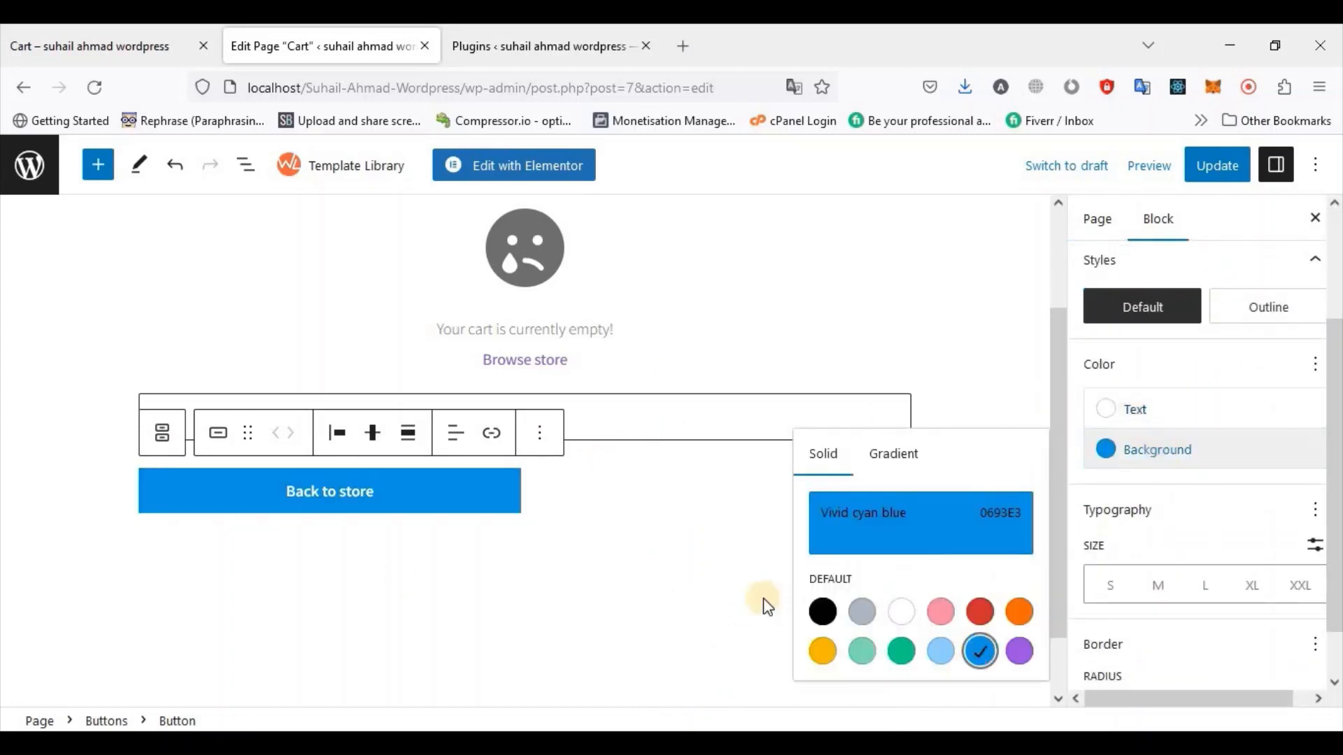
Set the button's text size to M and slightly round its corners with the border radius
click(1204, 544)
scroll(1182, 544, down, 1)
click(1213, 529)
click(1161, 528)
drag(1215, 652, 1216, 654)
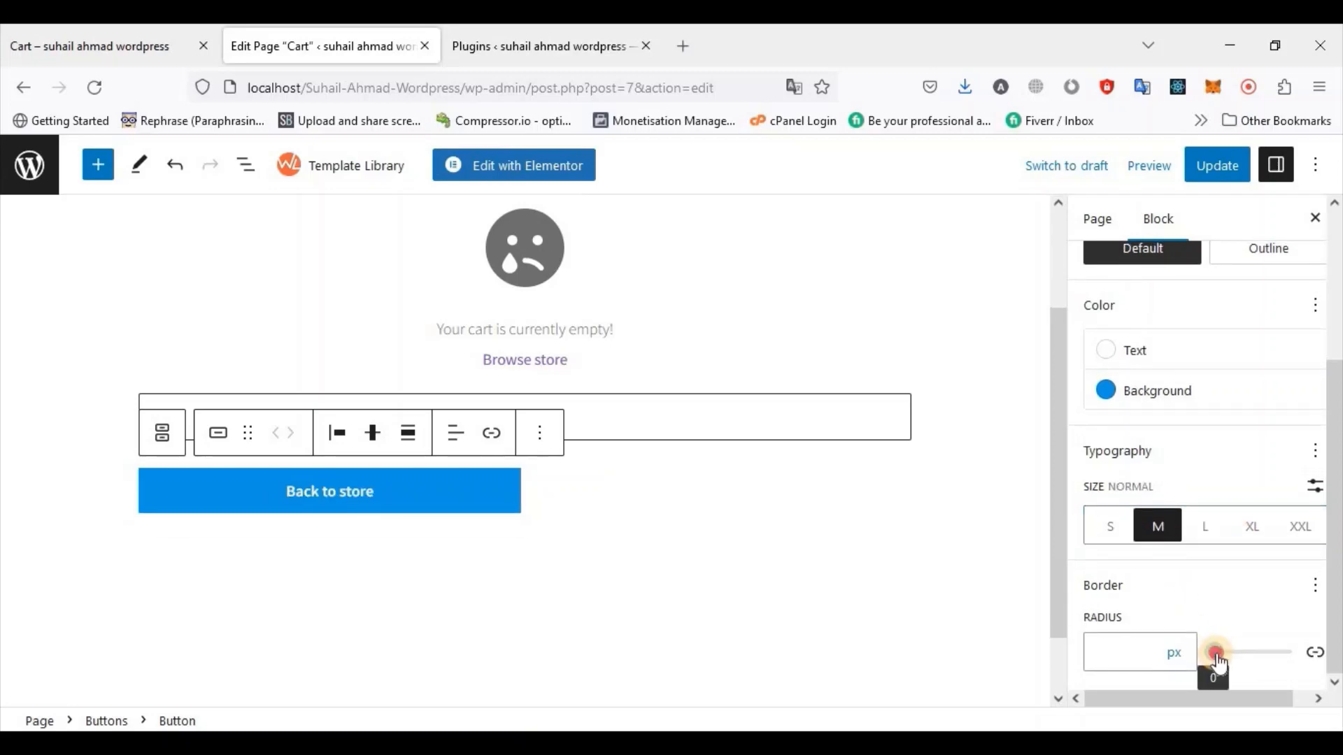
scroll(1203, 448, up, 2)
Delete the "Browse store" link paragraph from the Empty Cart view
click(557, 360)
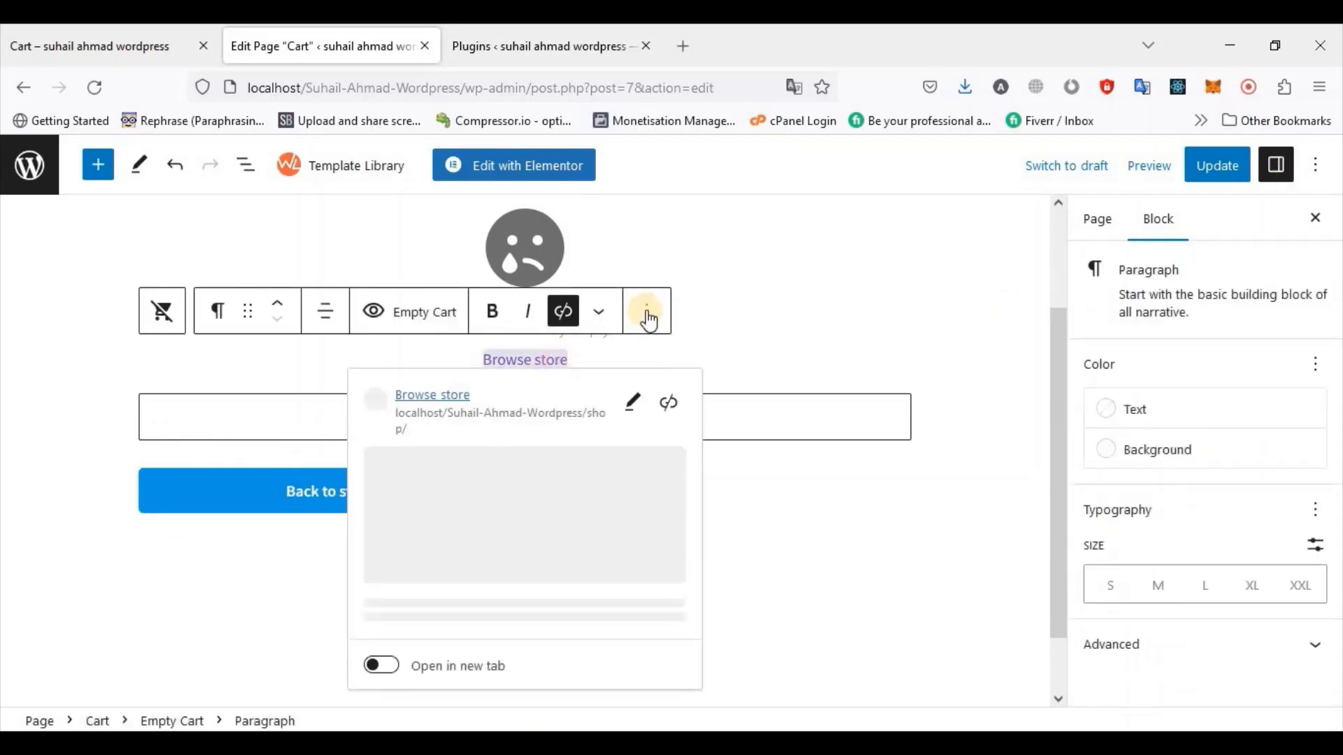
click(648, 315)
scroll(703, 640, down, 3)
click(689, 701)
click(508, 441)
Link the "Back to store" button to the site's /shop/ page and save the page
click(338, 489)
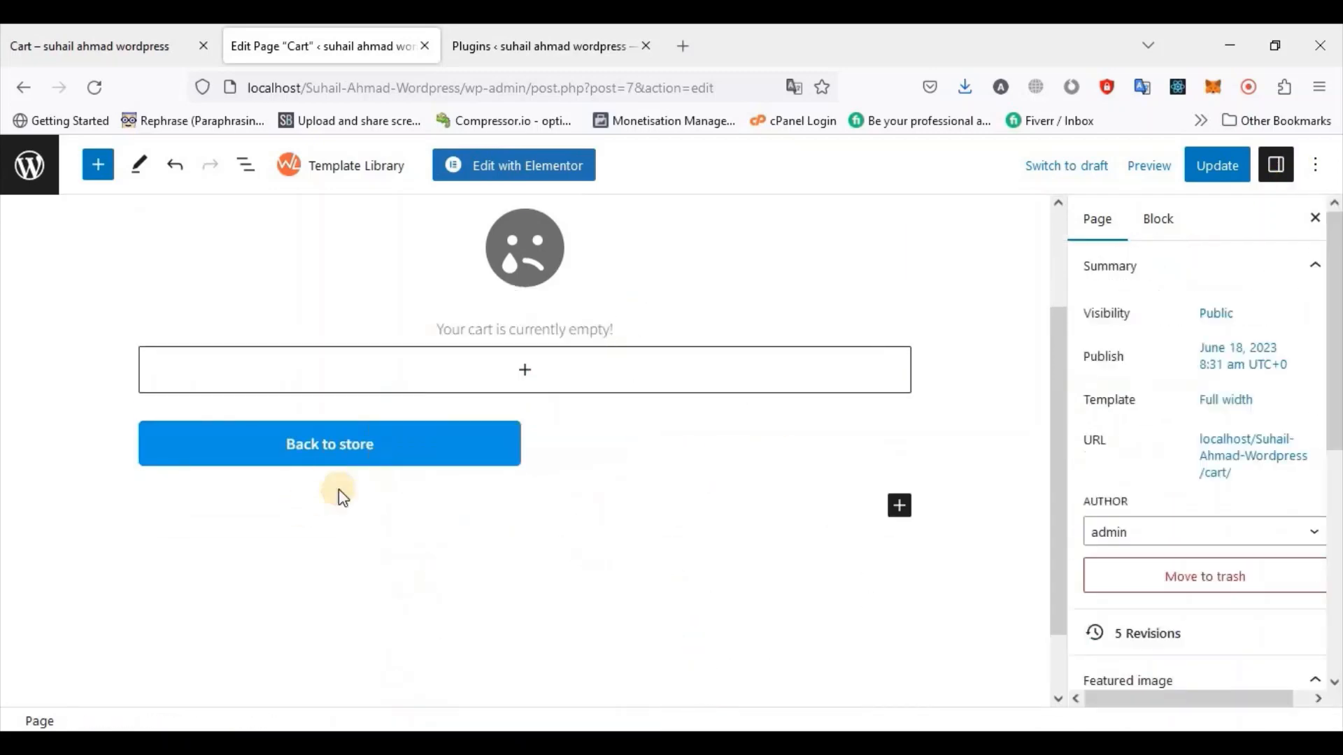
click(356, 444)
click(493, 385)
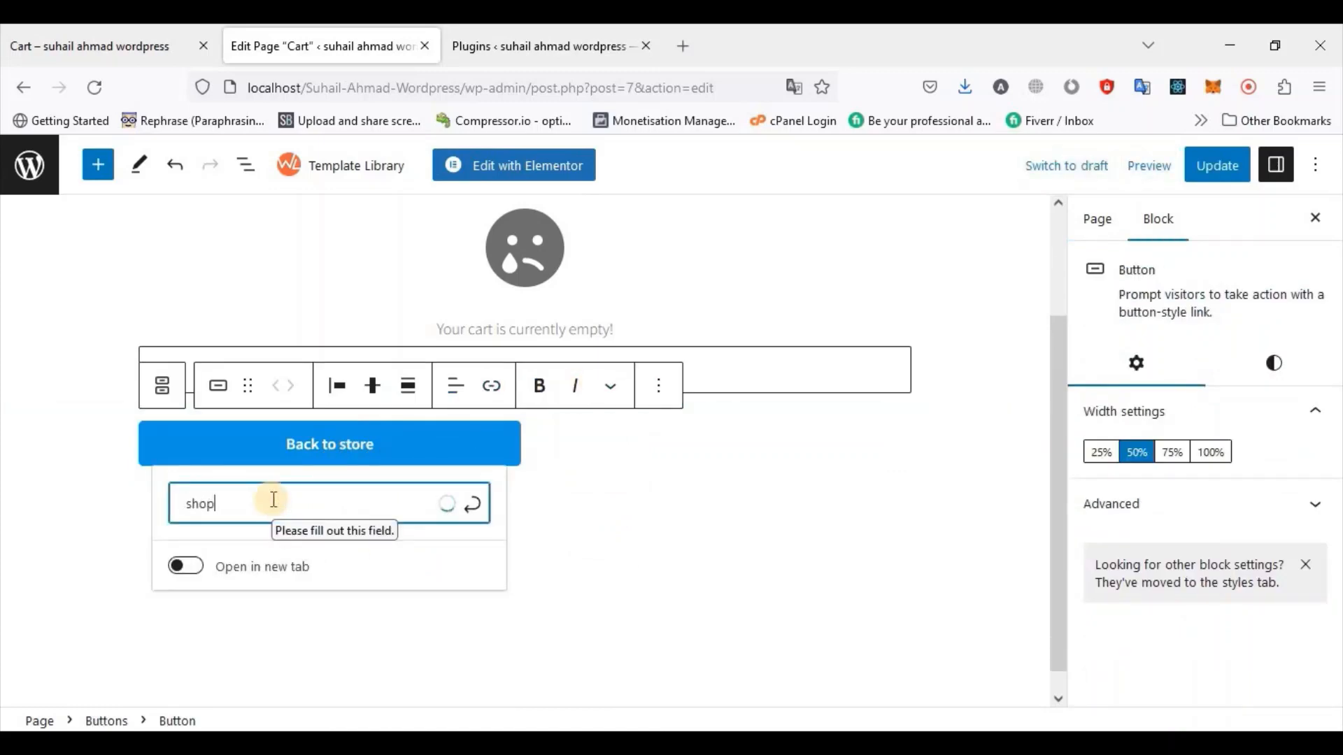
click(300, 610)
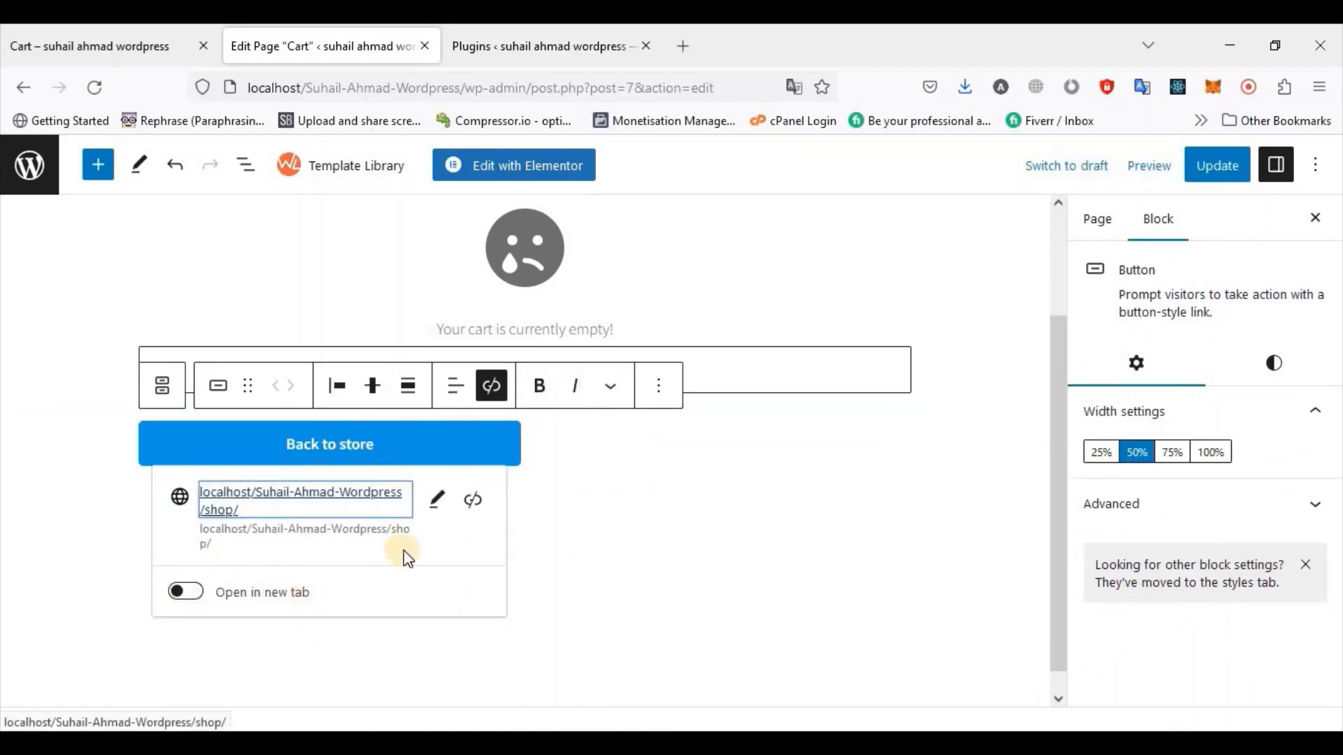
key(ctrl+s)
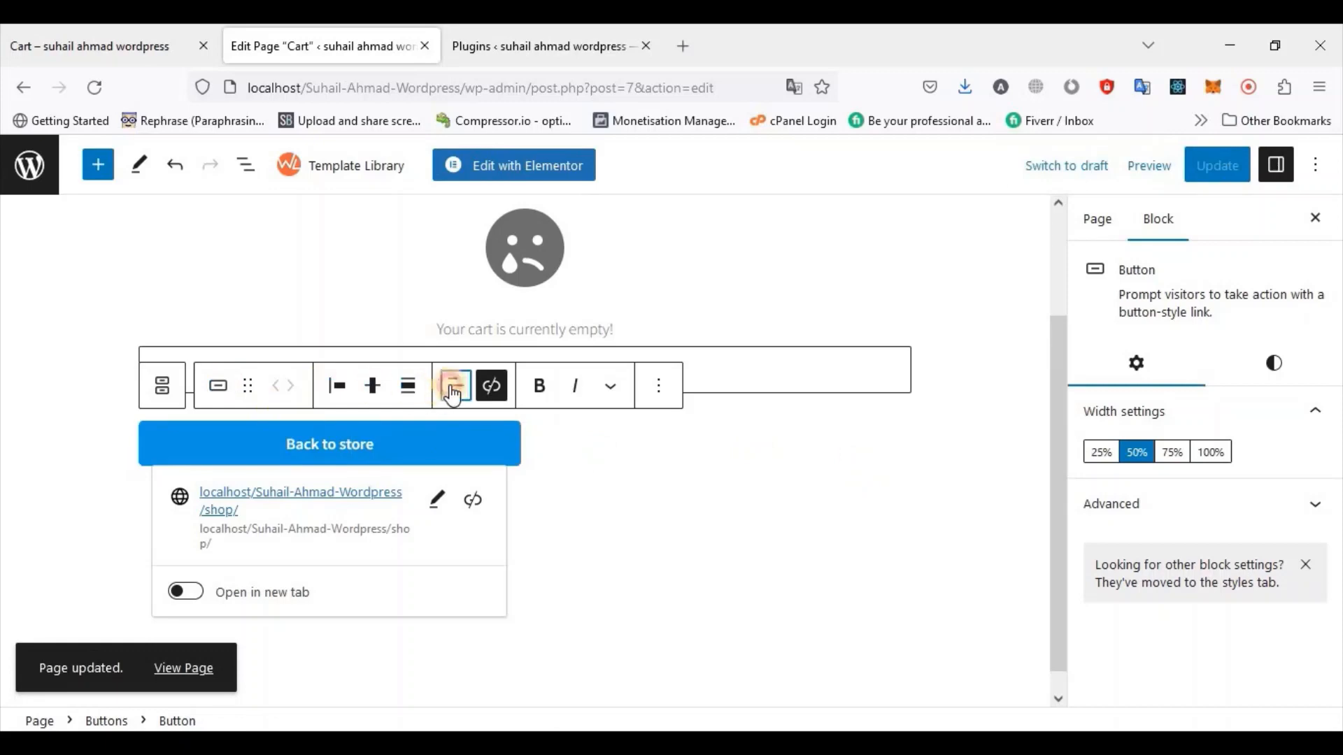
Justify the "Back to store" button to the center and update the page
click(373, 386)
click(337, 386)
click(395, 480)
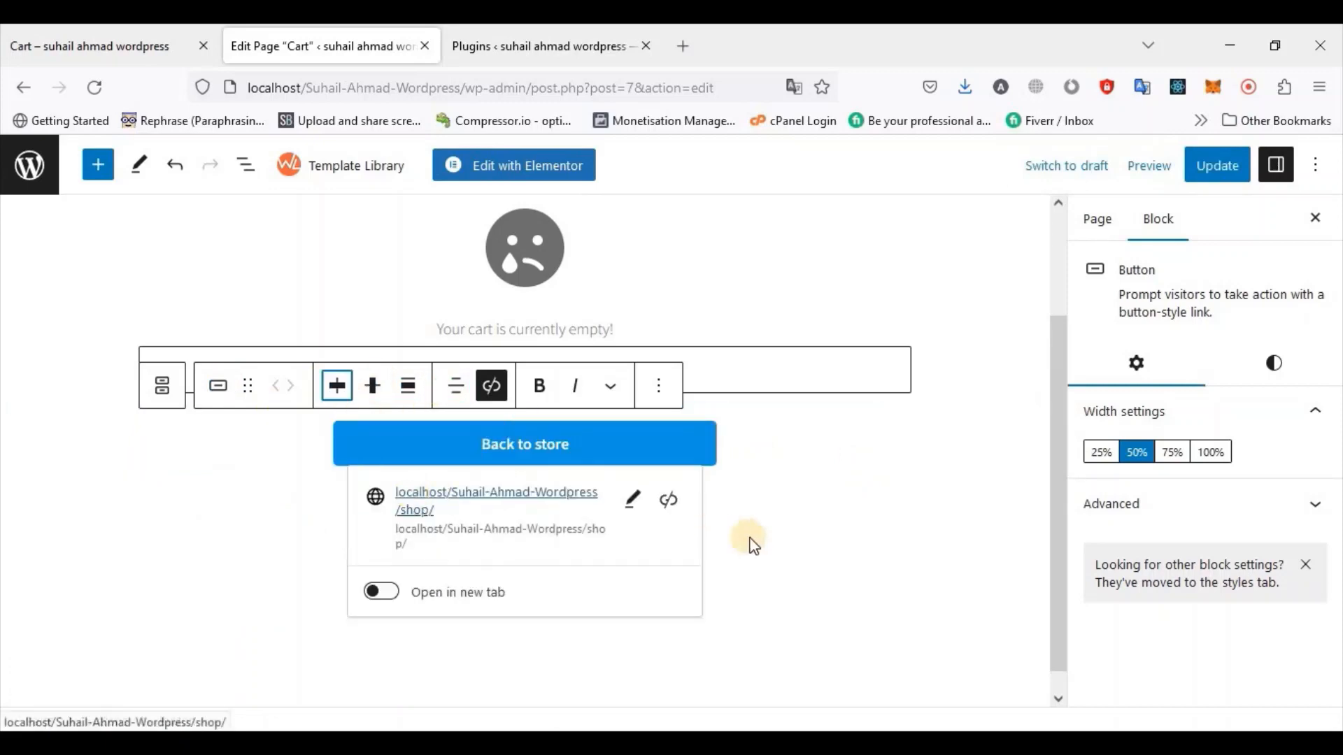
click(753, 546)
click(1216, 167)
Switch to the live Cart page and remove the Happy Ninja item to preview the empty cart view
click(175, 49)
scroll(339, 473, down, 2)
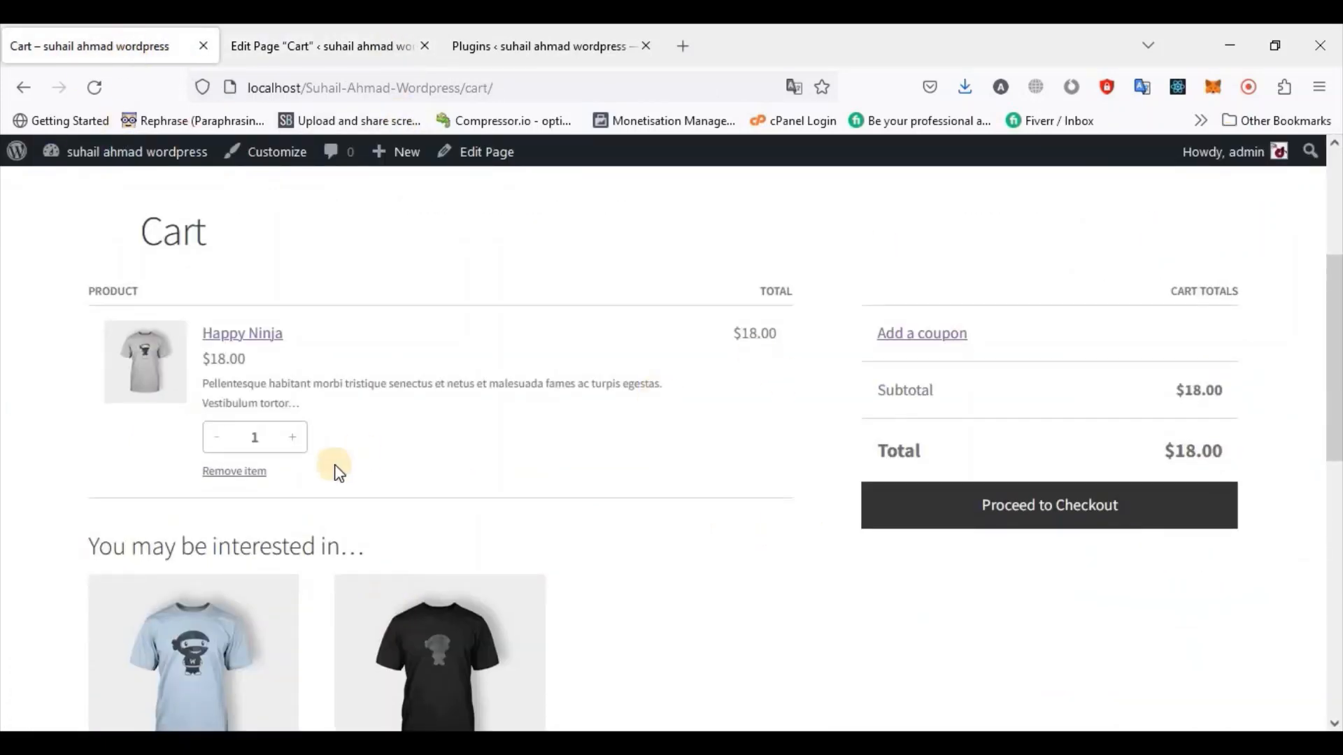
click(228, 472)
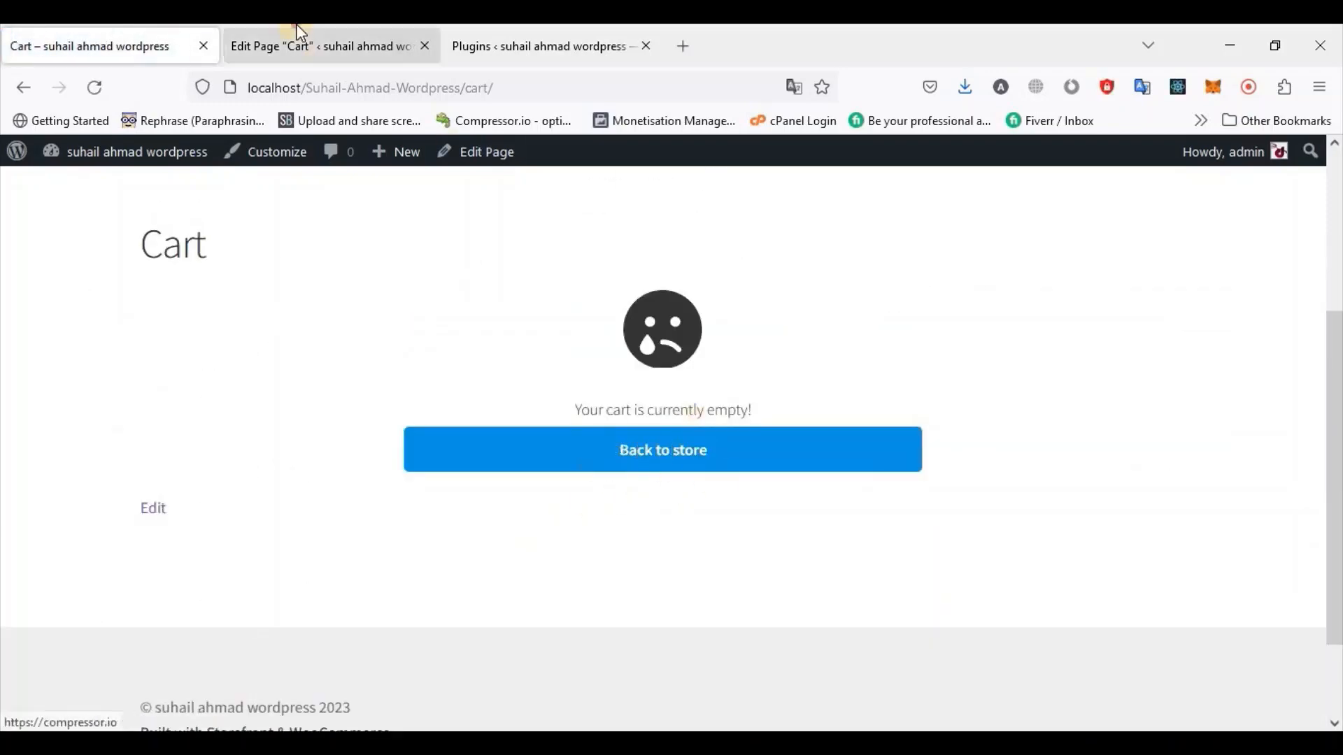
Return to the Cart page editor and move the "Back to store" button inside the Empty Cart block, directly below the heading
click(294, 36)
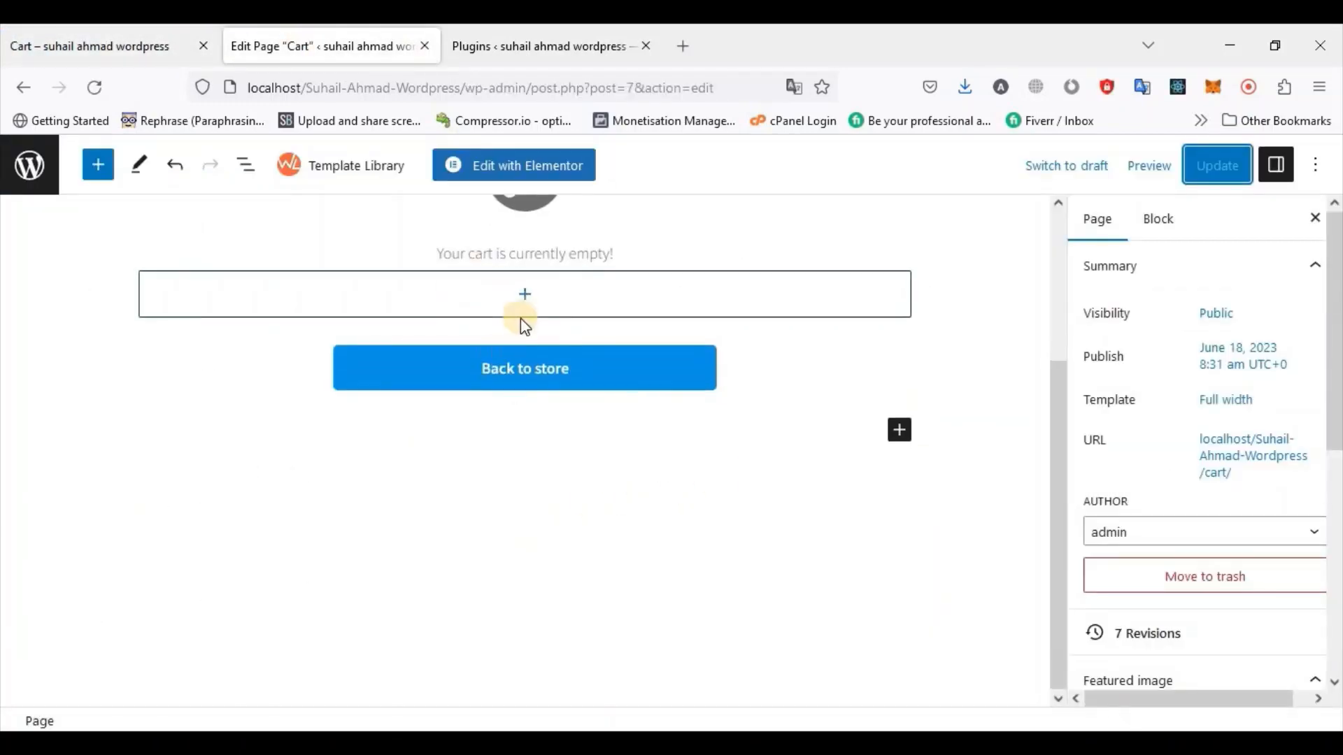
scroll(520, 317, up, 2)
click(511, 333)
drag(436, 415, 616, 419)
click(617, 420)
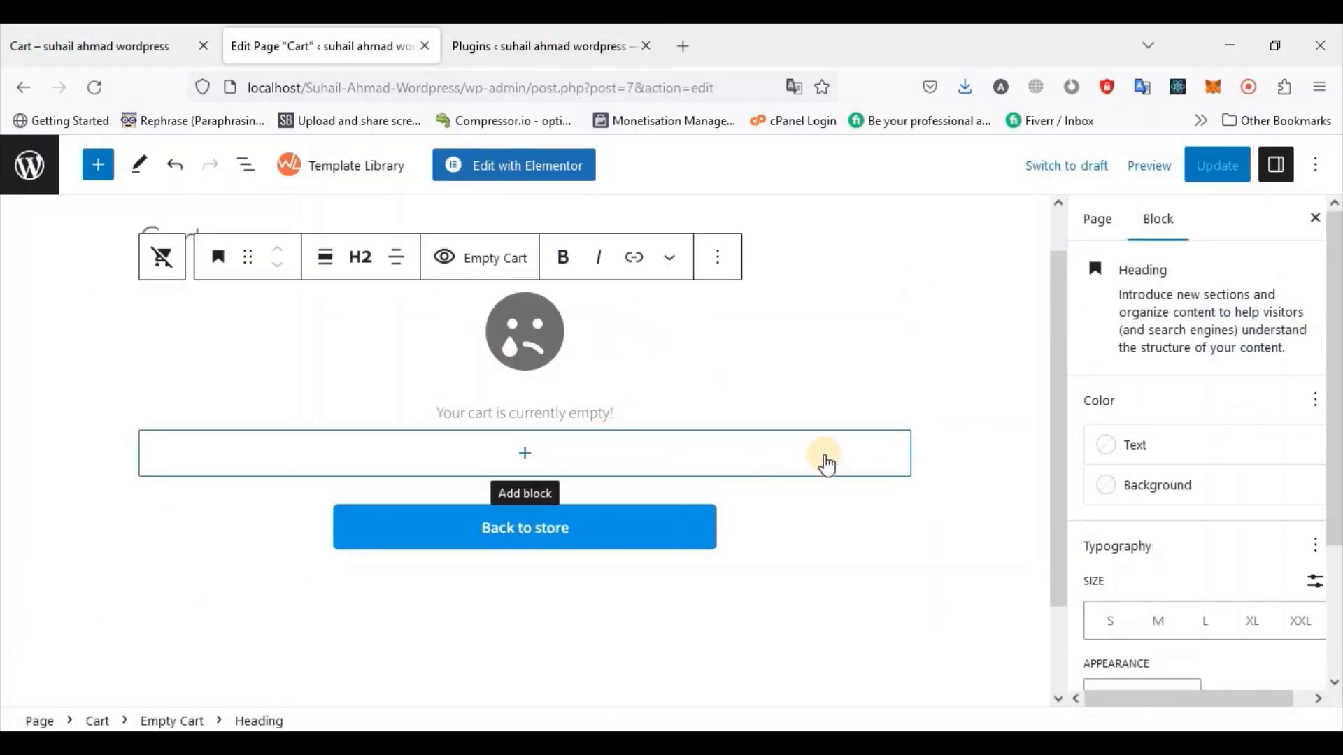
click(827, 465)
click(847, 529)
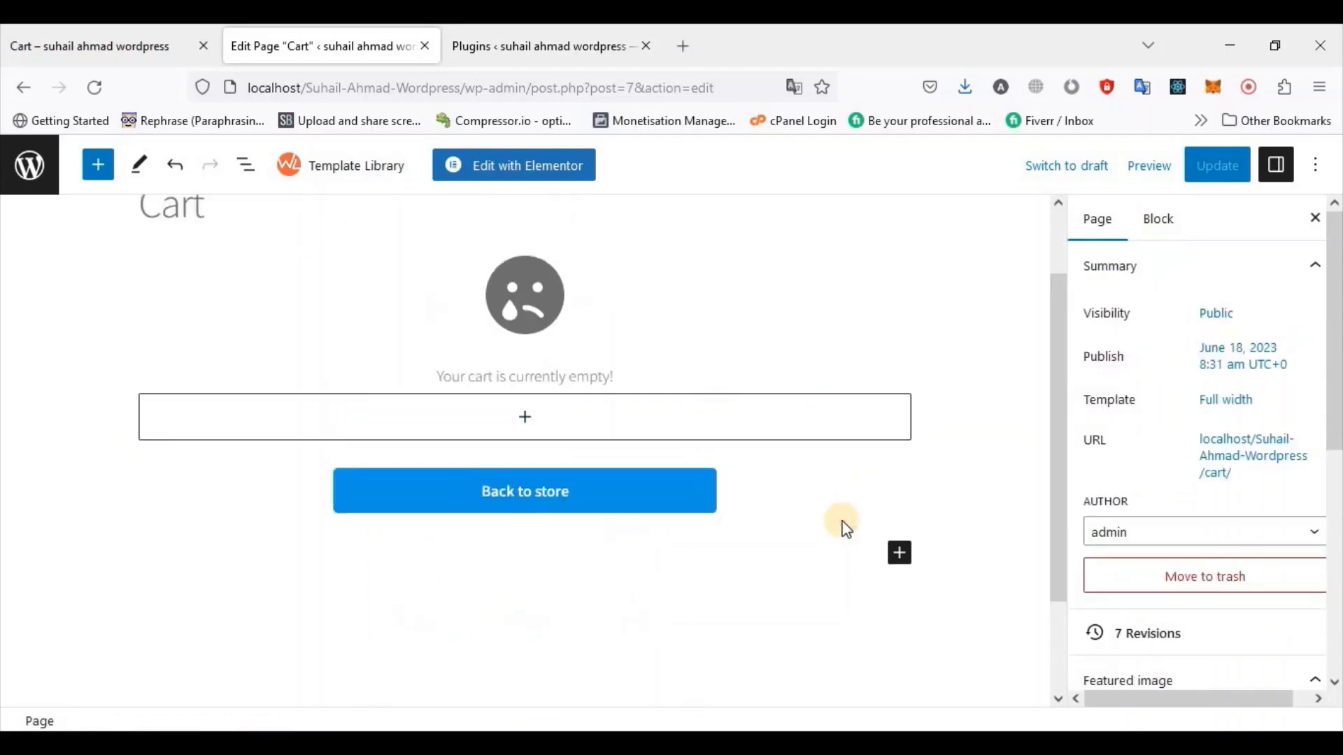
click(300, 528)
drag(195, 459, 216, 427)
click(449, 609)
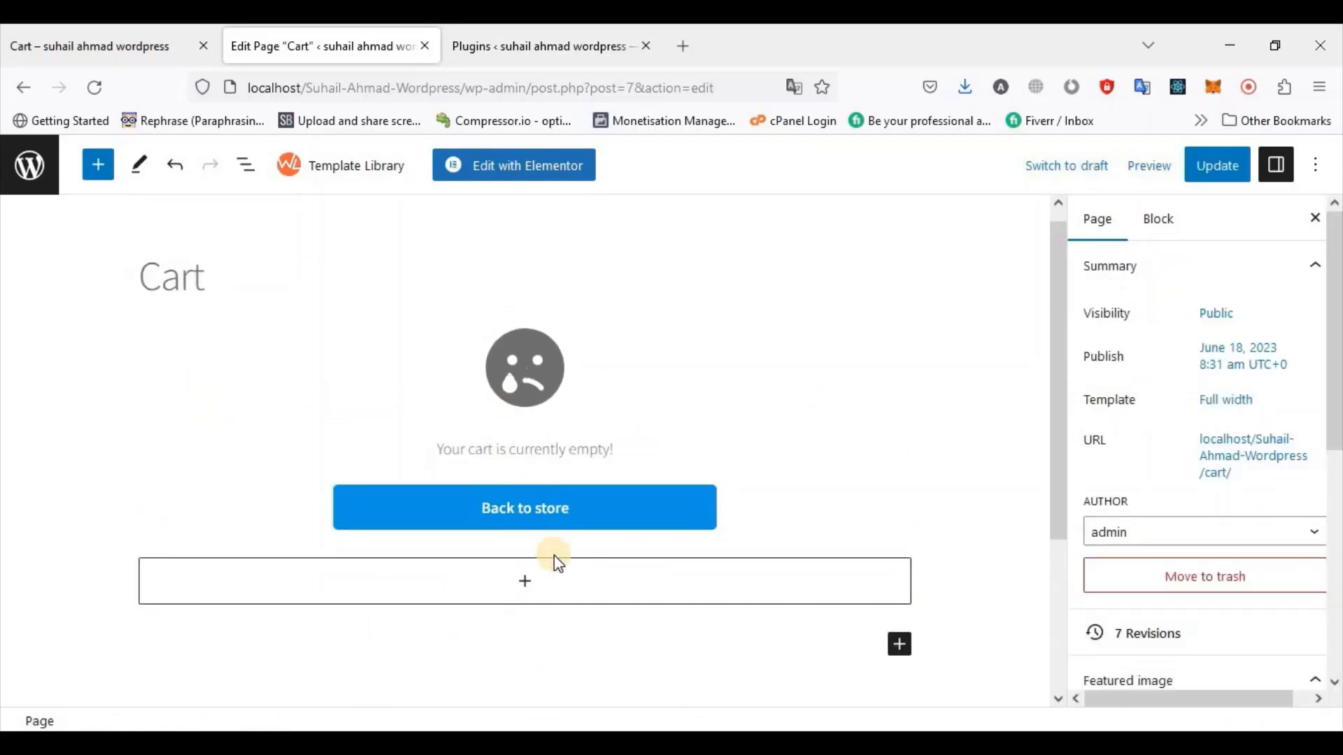
Insert an image block at the end of the Empty Cart block using the shopping cart picture from the media library
click(554, 557)
click(419, 427)
click(279, 572)
click(242, 389)
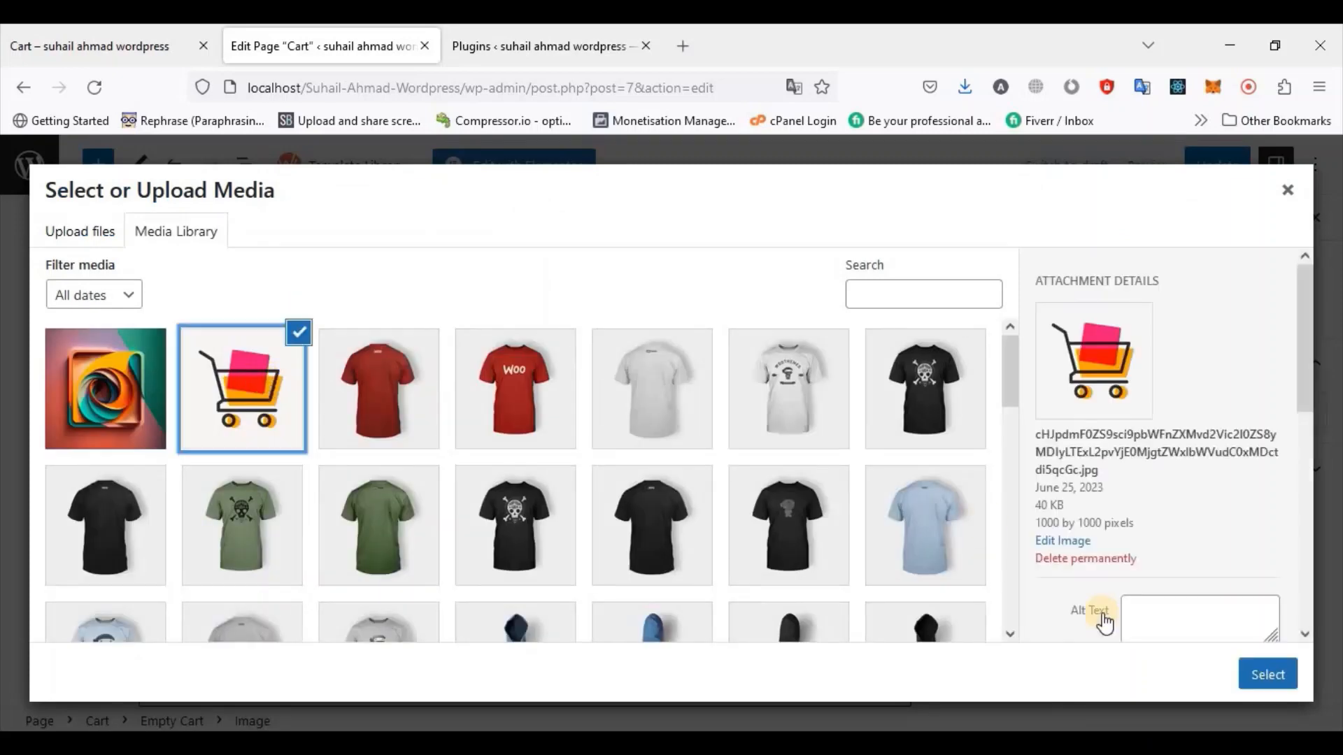
click(1268, 674)
Apply the Rounded style to the shopping cart image and shrink it to a small icon
click(1259, 413)
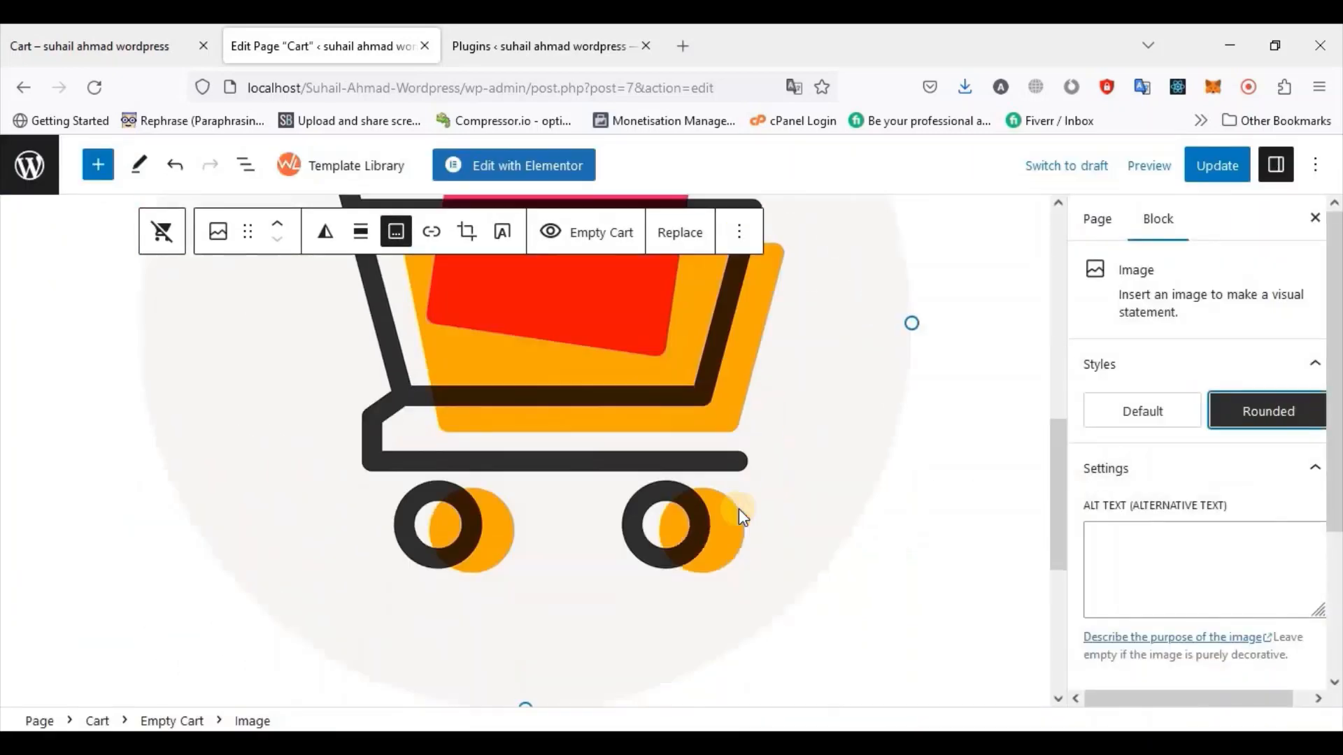
scroll(741, 518, down, 1)
drag(913, 291, 682, 273)
scroll(563, 459, up, 3)
scroll(564, 458, down, 2)
drag(411, 521, 312, 314)
scroll(312, 318, up, 4)
drag(305, 623, 312, 398)
scroll(330, 354, up, 1)
Align the shopping cart image to the center and delete its caption text
click(360, 320)
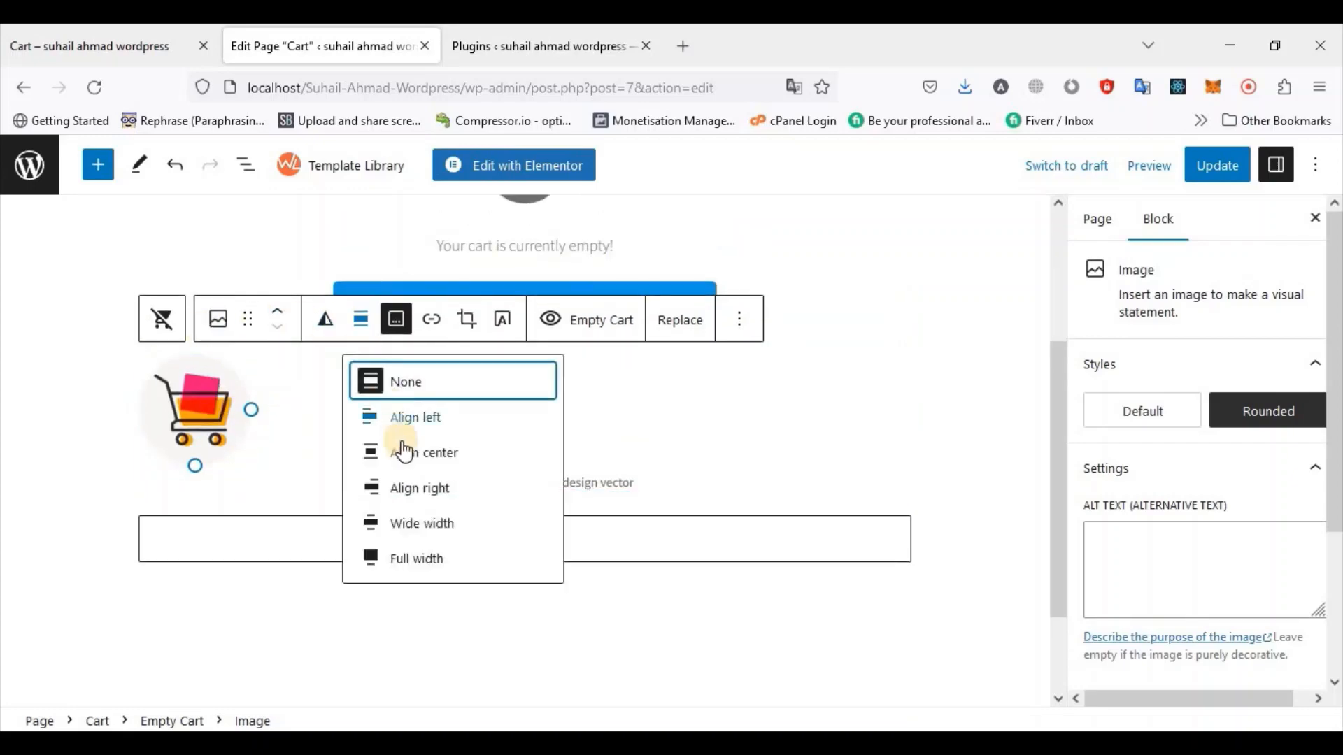
click(414, 463)
click(740, 448)
scroll(740, 448, up, 1)
triple_click(553, 568)
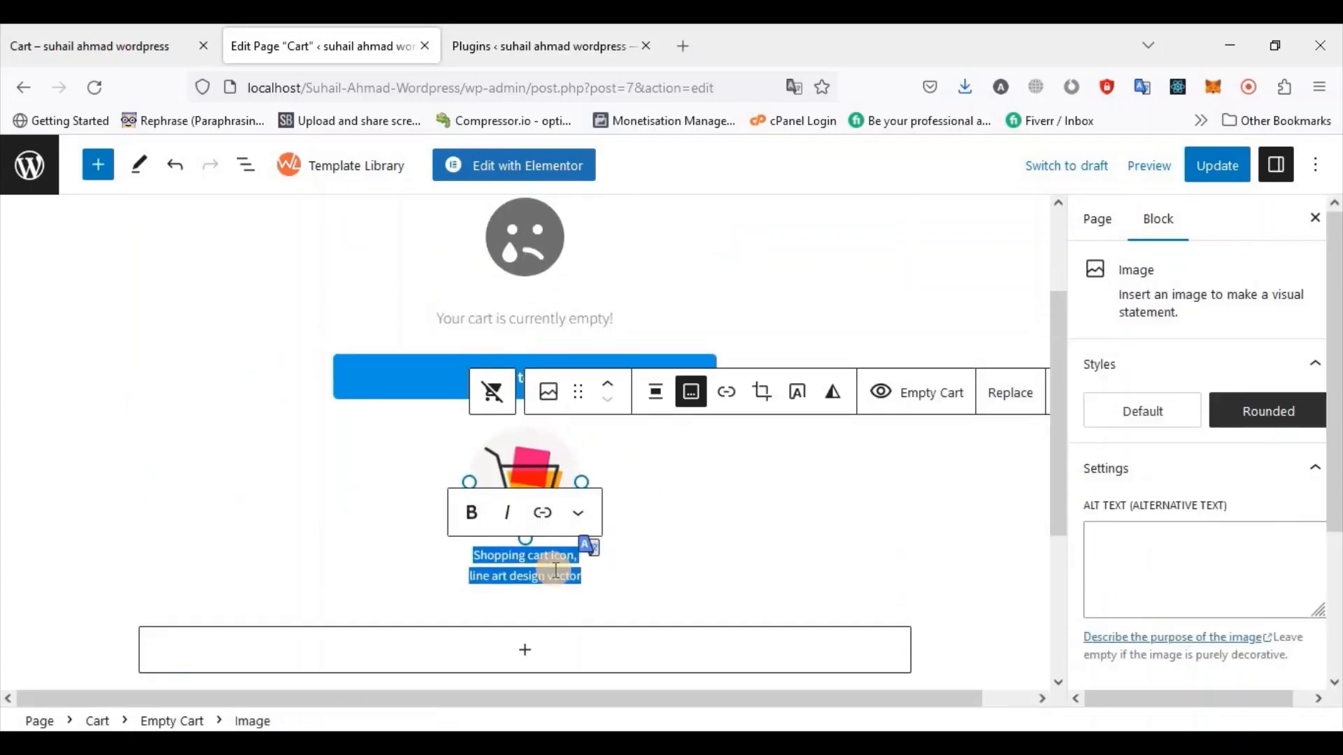
key(BackSpace)
click(730, 501)
Move the shopping cart image above the sad-face heading in the Empty Cart block
scroll(730, 504, up, 1)
click(551, 522)
drag(533, 464, 523, 373)
Remove the "Your cart is currently empty!" heading with the sad-face icon
click(527, 540)
click(714, 446)
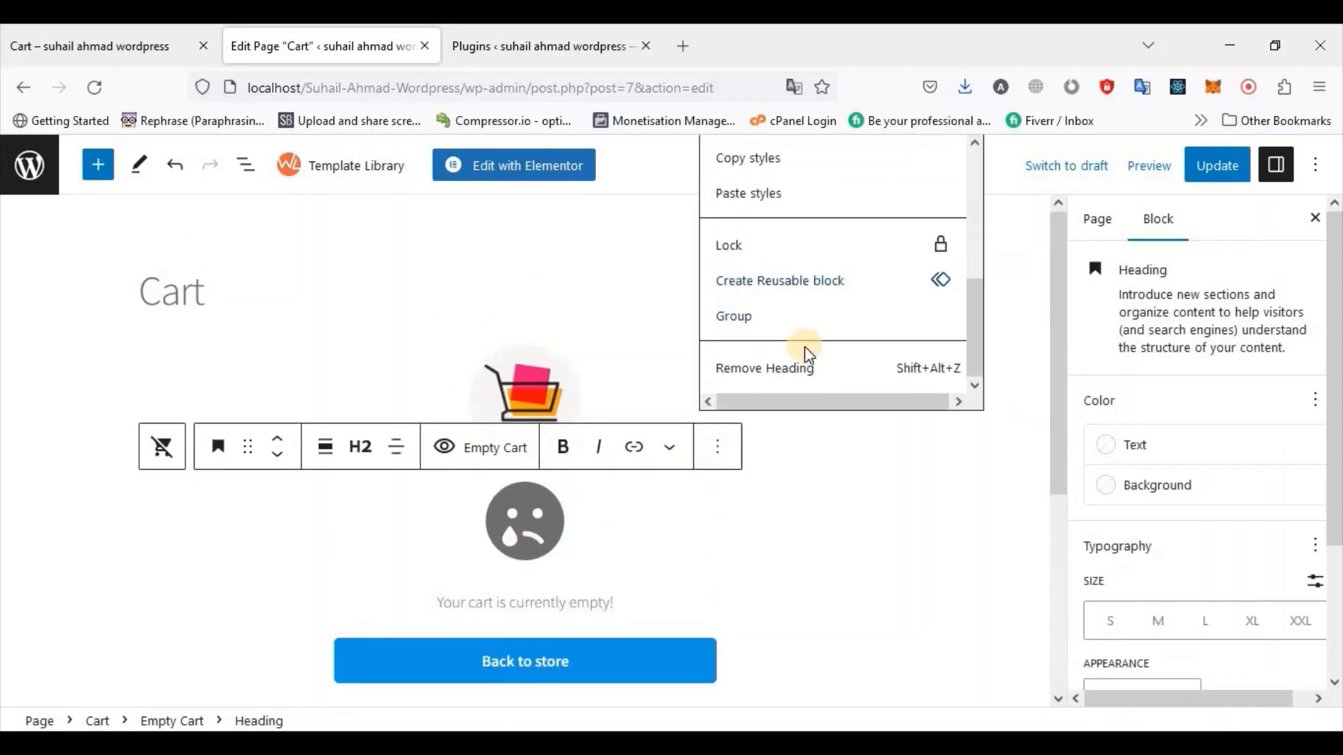
click(770, 365)
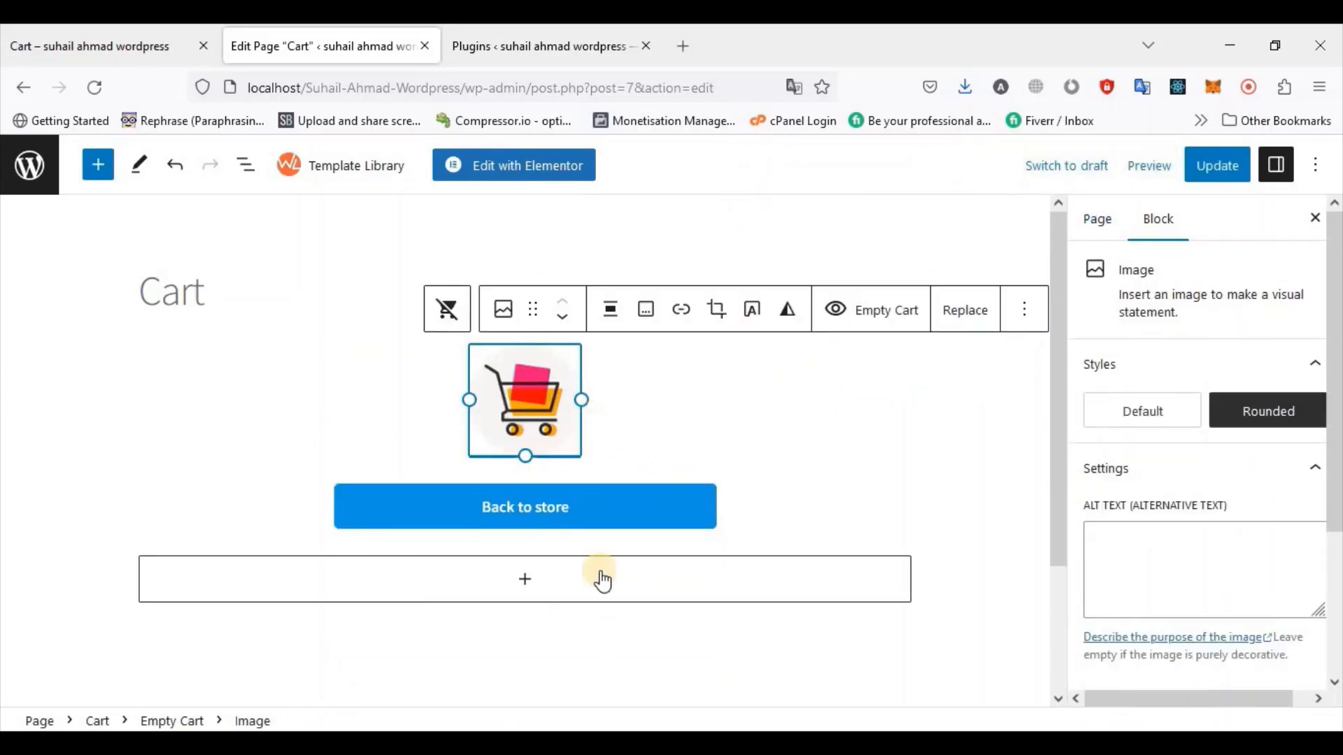
Add a heading block to the Empty Cart block with the text "Empty Cart"
click(550, 589)
text(hea)
click(421, 262)
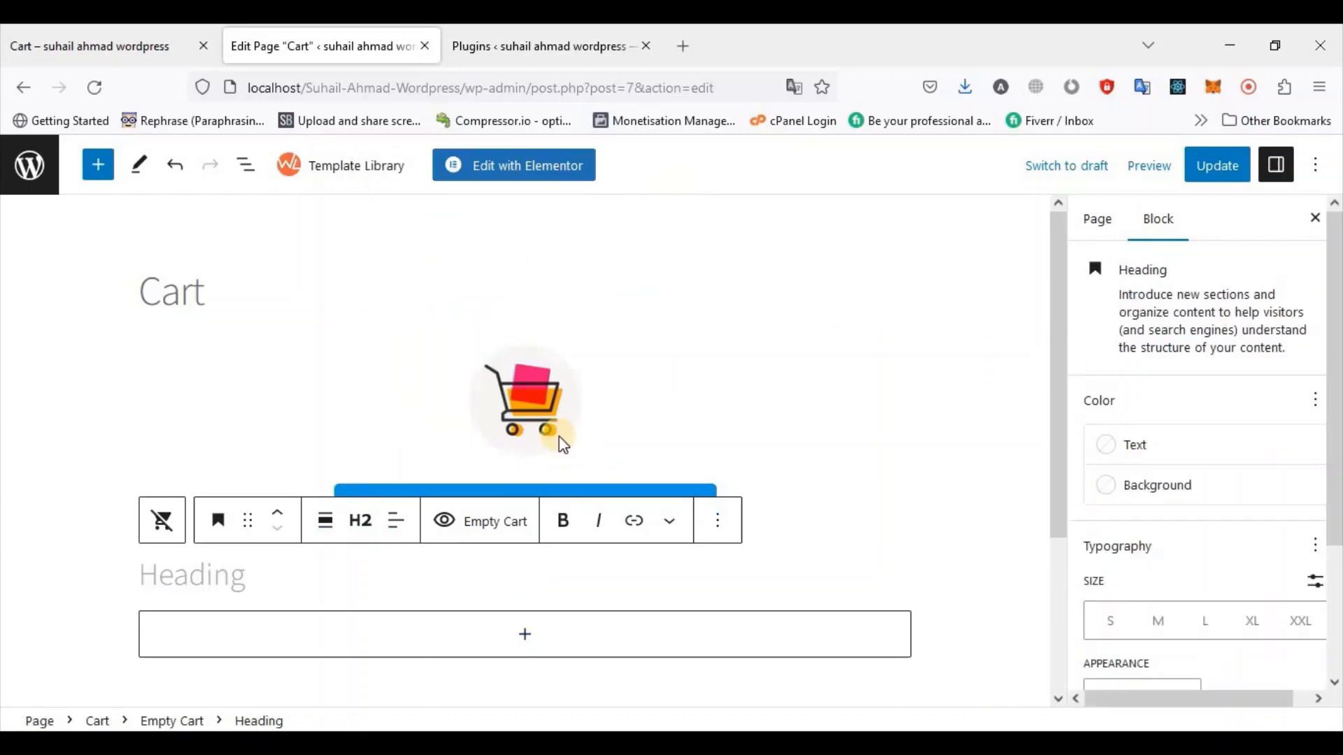
text(Empty Cart)
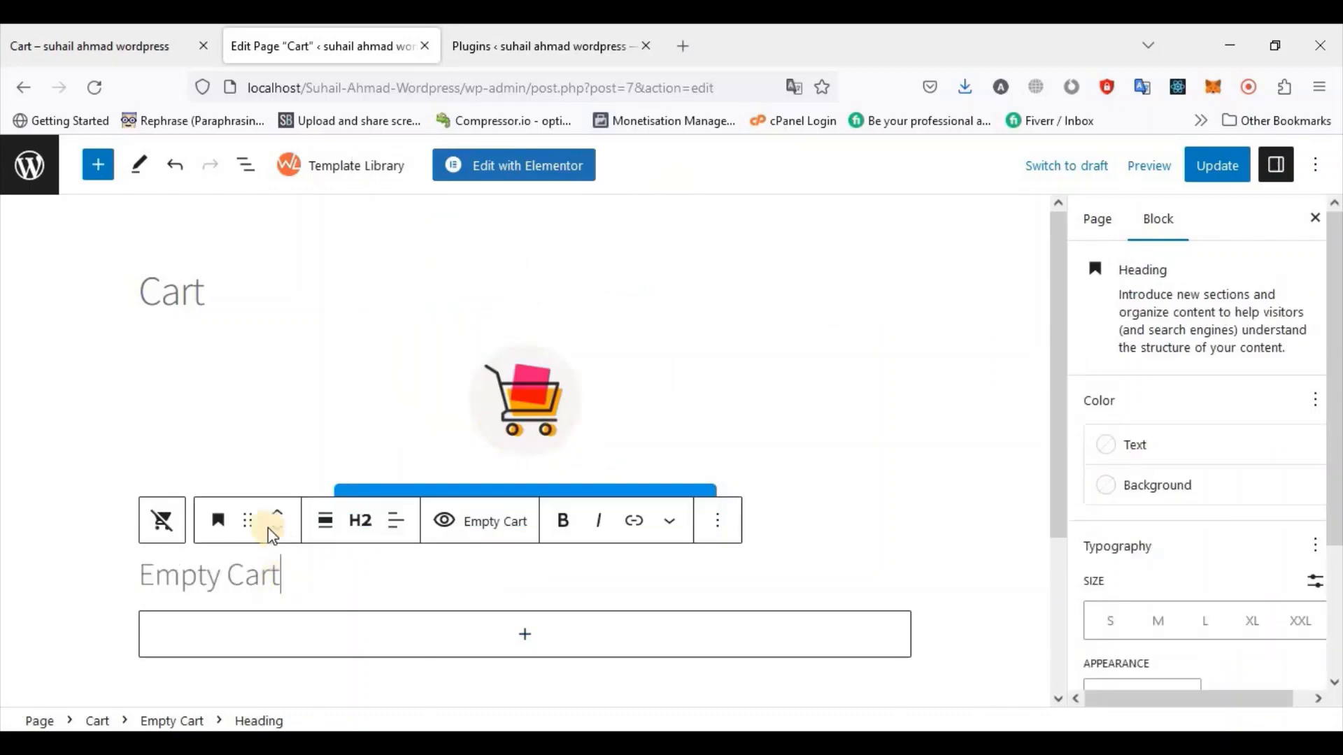
Make the "Empty Cart" heading a centered H3 above the "Back to store" button and update the page
click(360, 521)
click(359, 351)
click(327, 521)
click(397, 522)
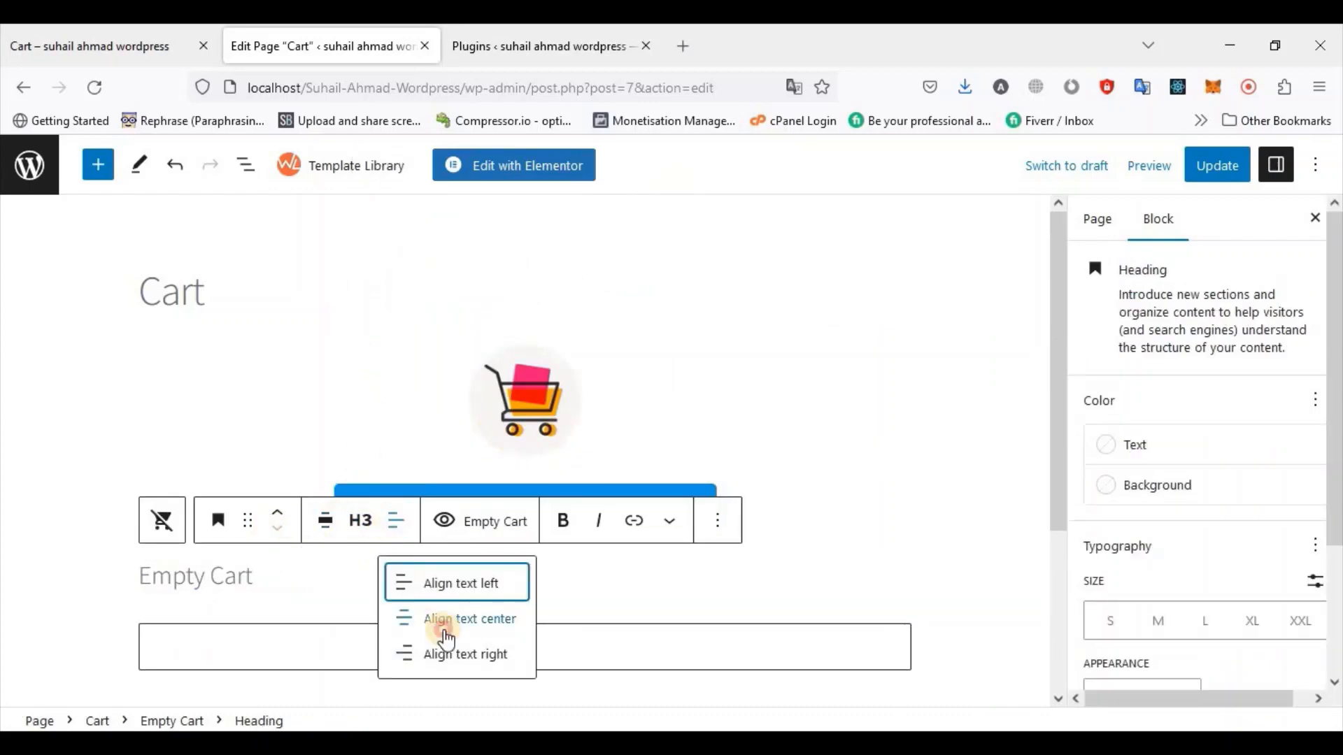
click(444, 618)
click(1221, 168)
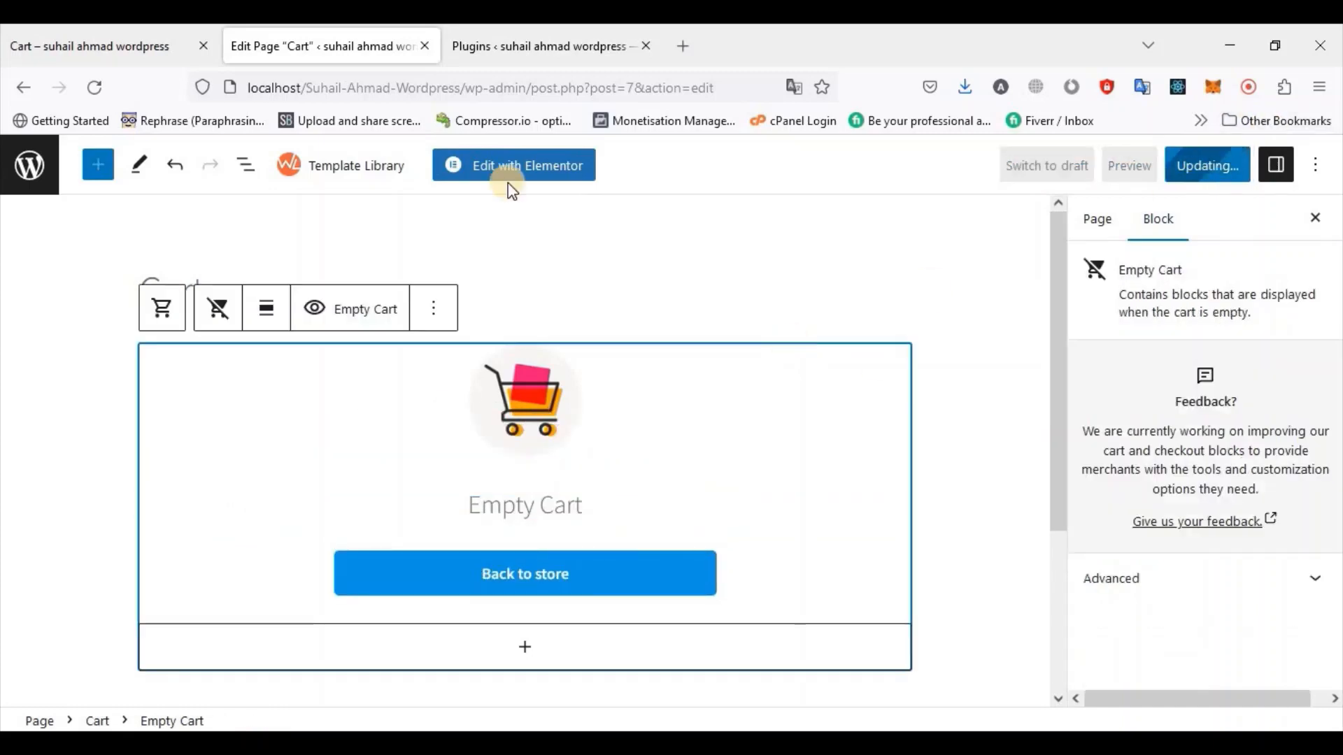
Reload the live Cart page to check the new empty cart design and follow its "Back to store" button
click(91, 46)
click(95, 88)
scroll(653, 341, down, 2)
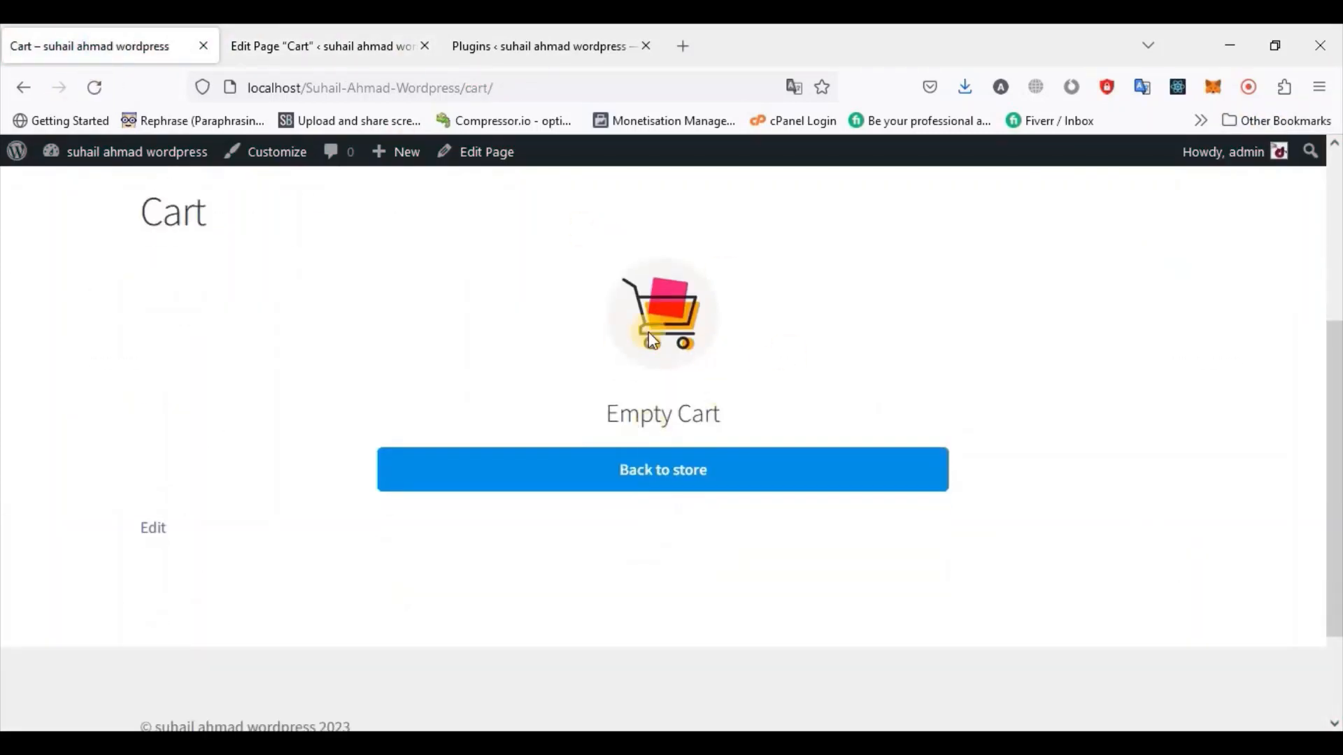
click(686, 476)
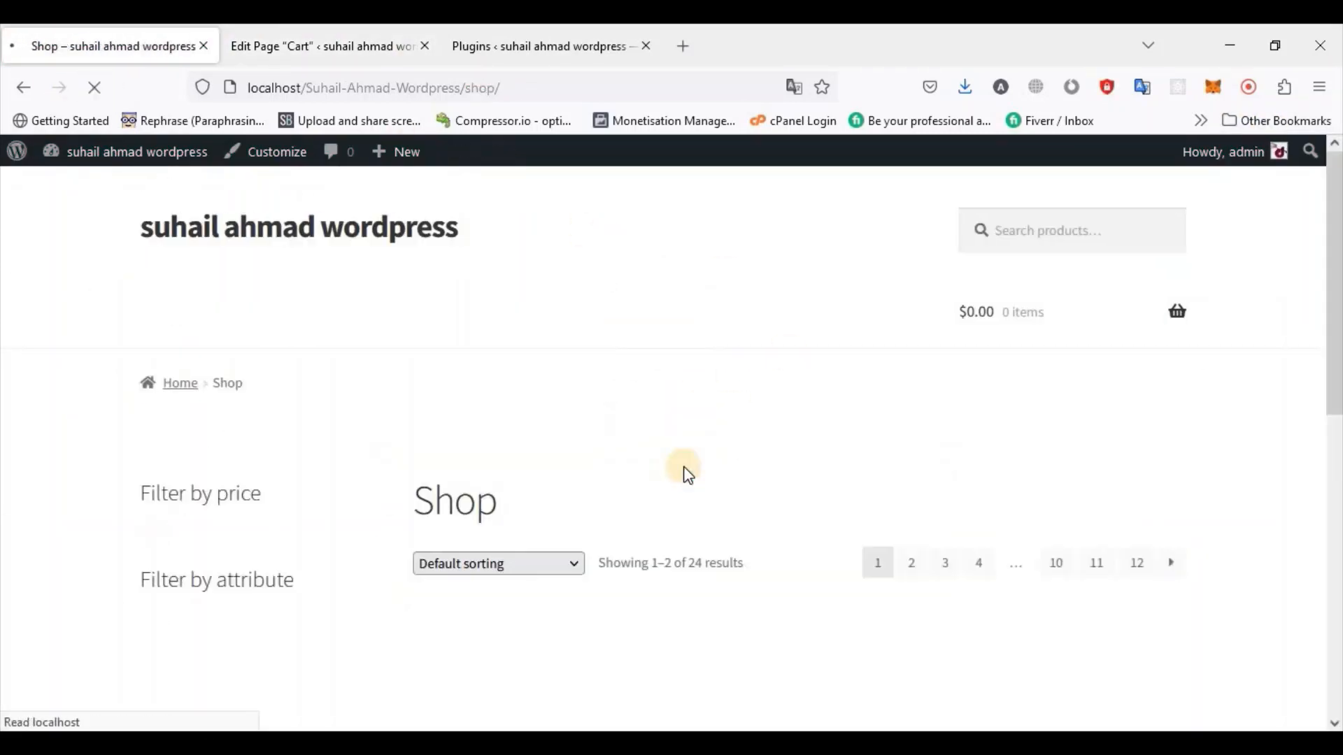
Add Happy Ninja to the cart from the shop and review the filled cart page down to its product suggestions
scroll(684, 471, down, 5)
click(694, 563)
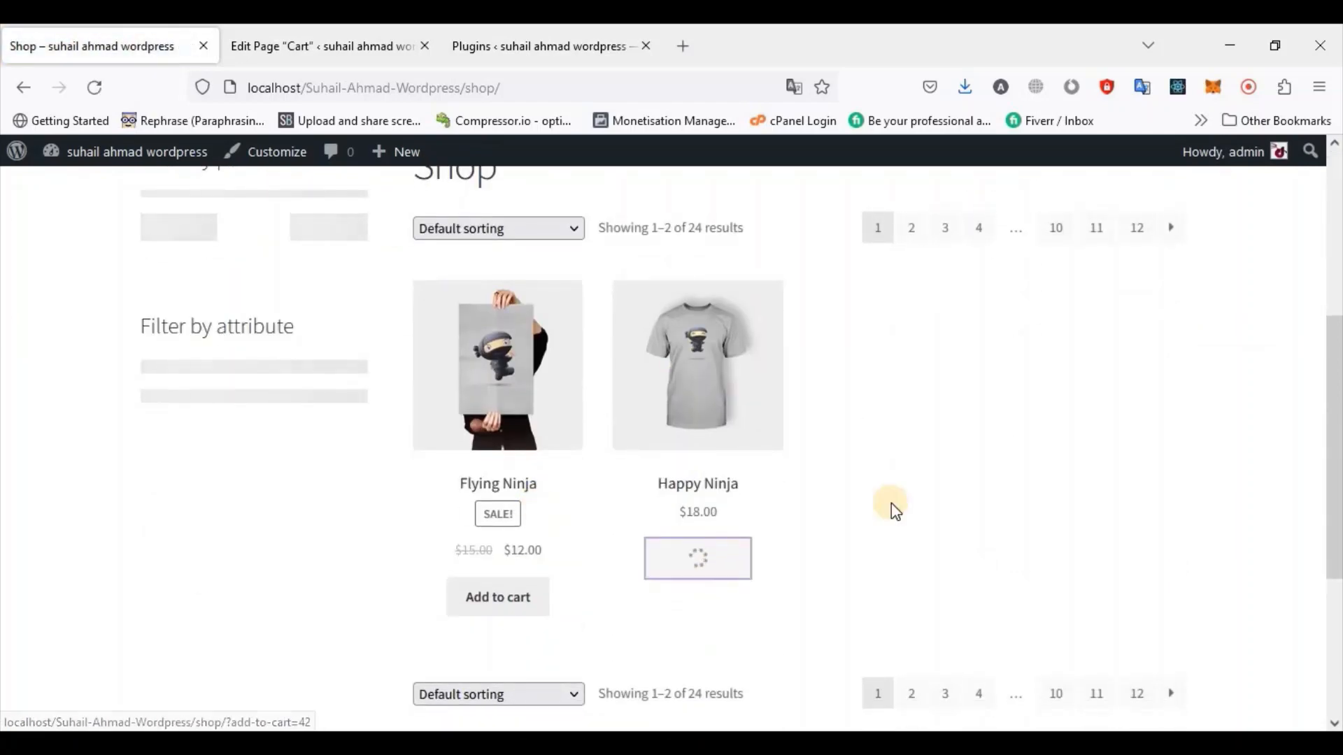
scroll(891, 504, up, 4)
scroll(891, 504, down, 2)
scroll(891, 503, down, 3)
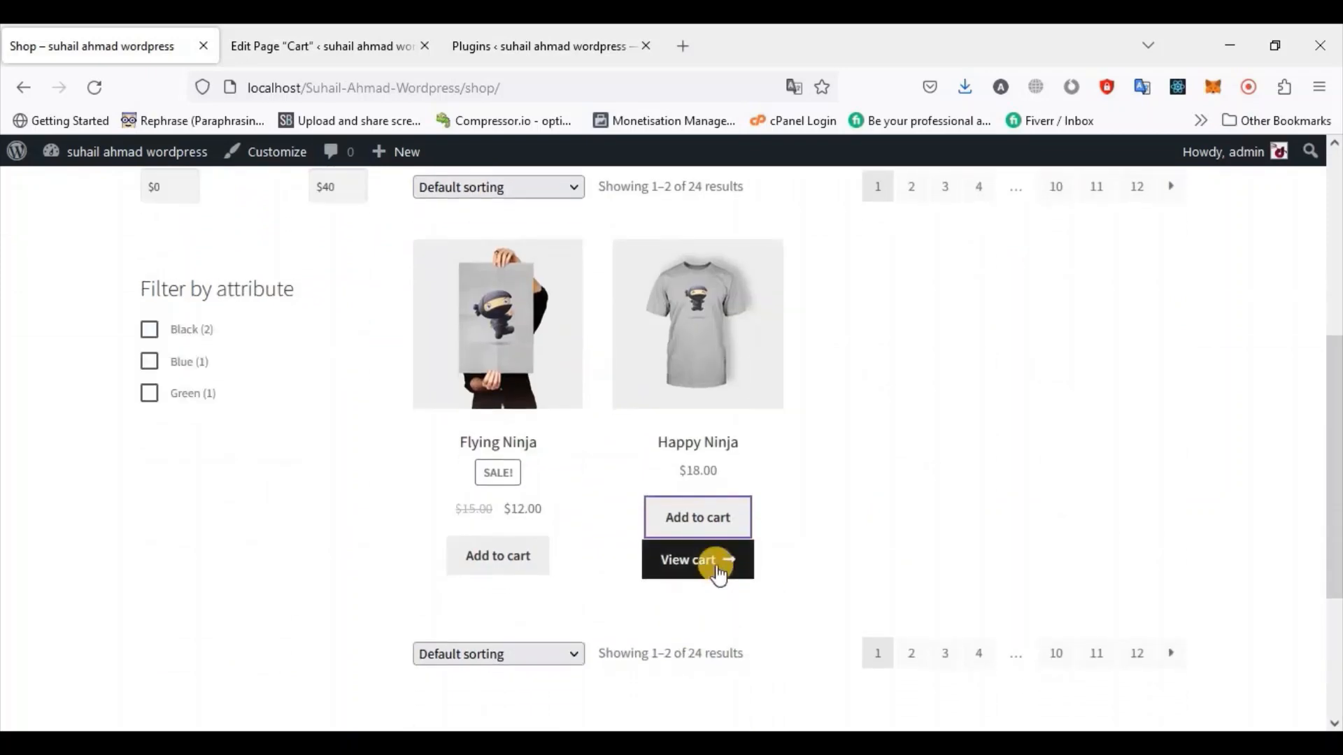
click(713, 564)
scroll(921, 483, up, 3)
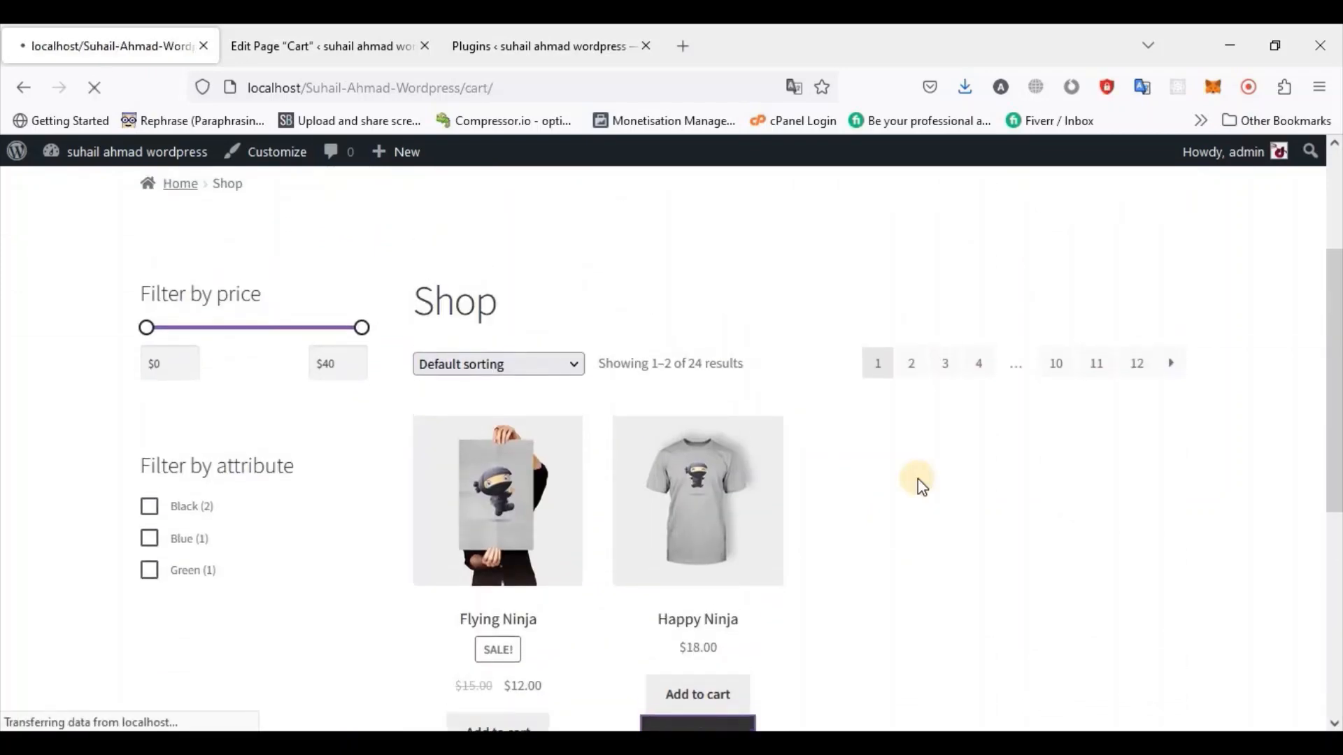
scroll(917, 478, down, 5)
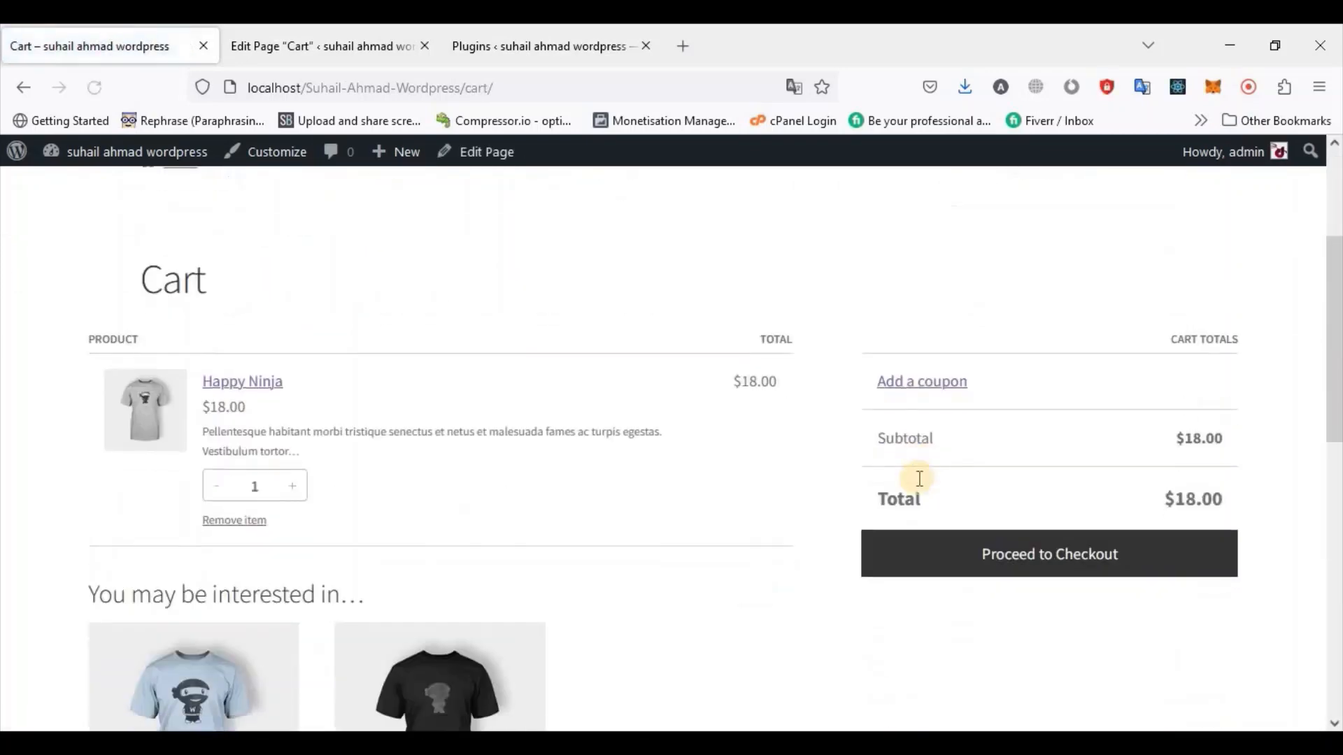
scroll(209, 428, down, 3)
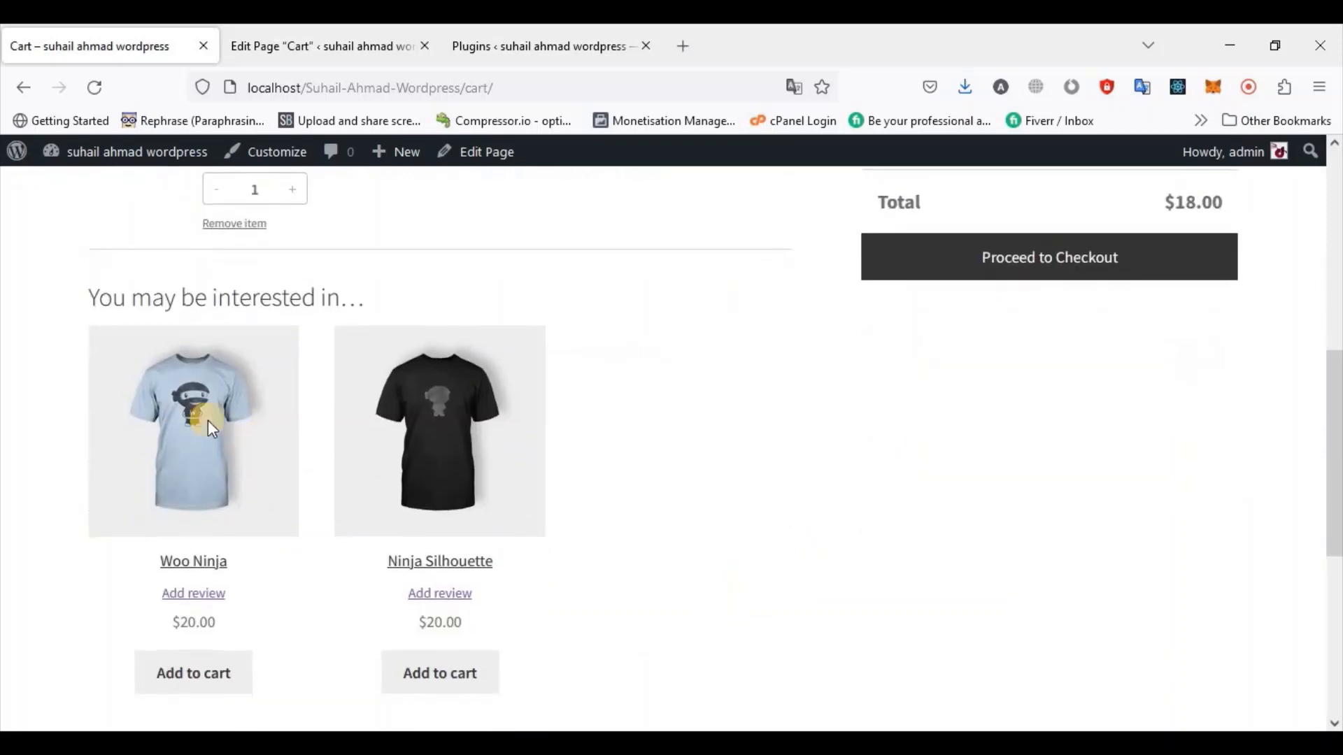
Finish reviewing the live filled cart and switch the Cart block in the page editor to its Filled Cart view
scroll(637, 526, down, 6)
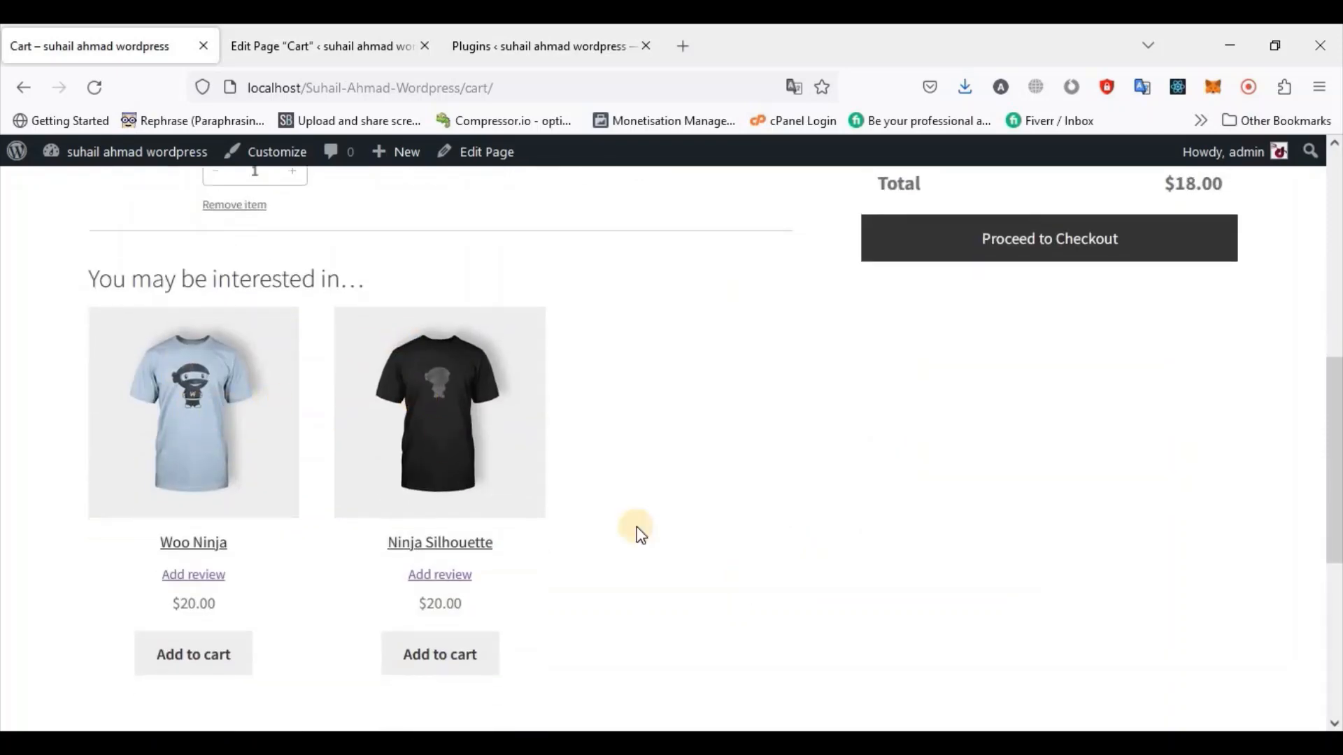
scroll(637, 526, up, 9)
scroll(637, 526, up, 1)
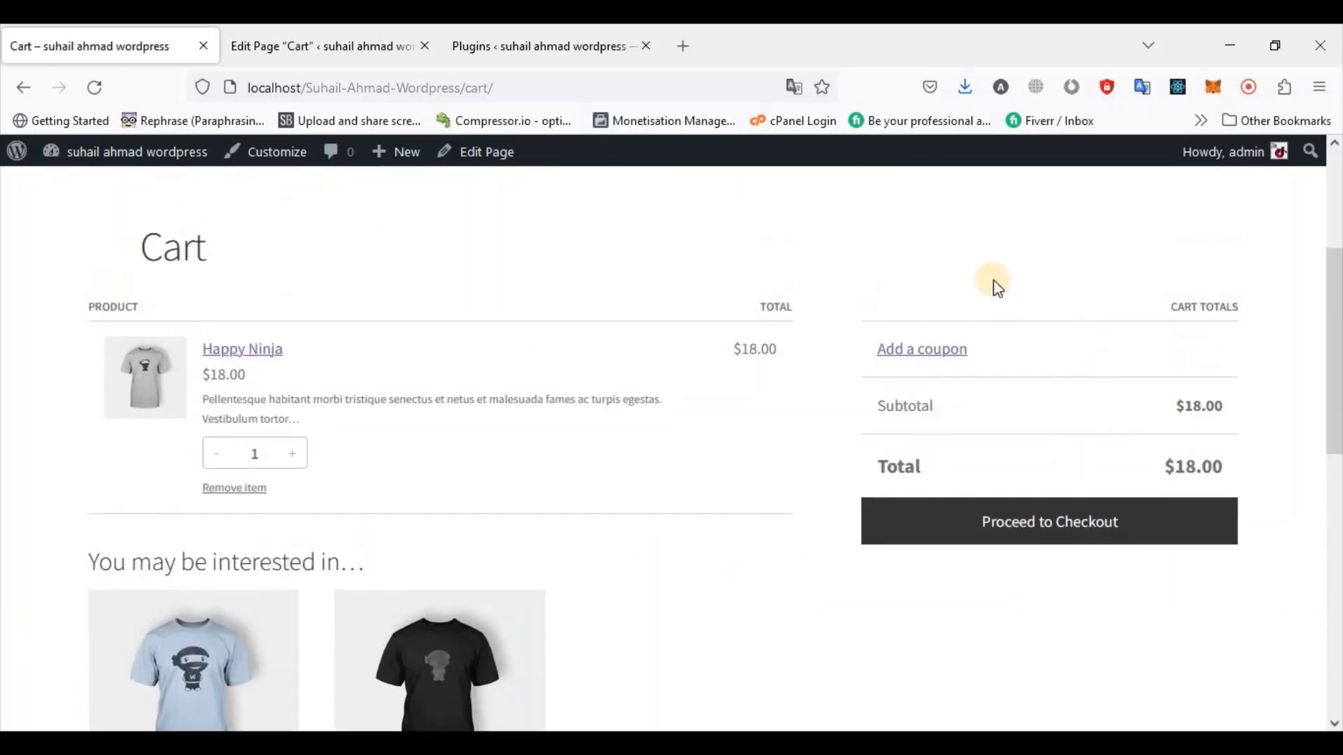
click(337, 47)
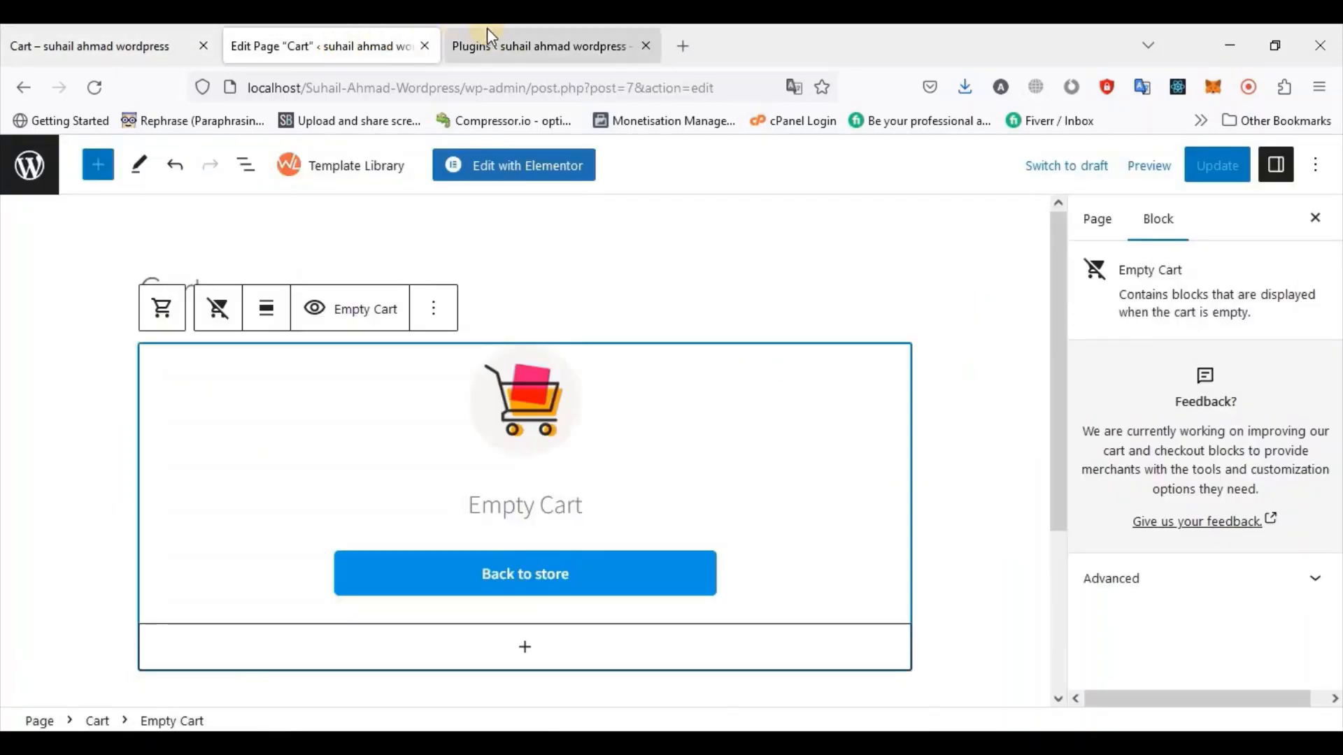
click(343, 315)
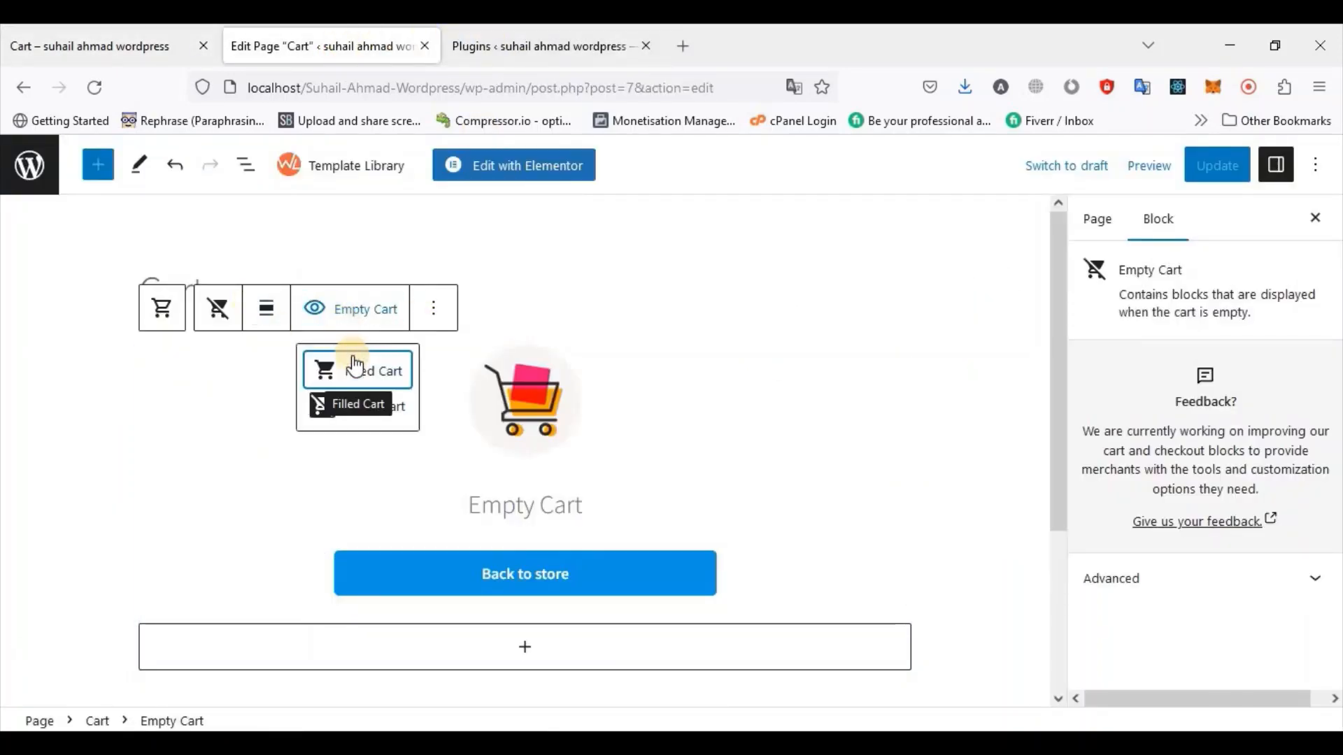
click(356, 378)
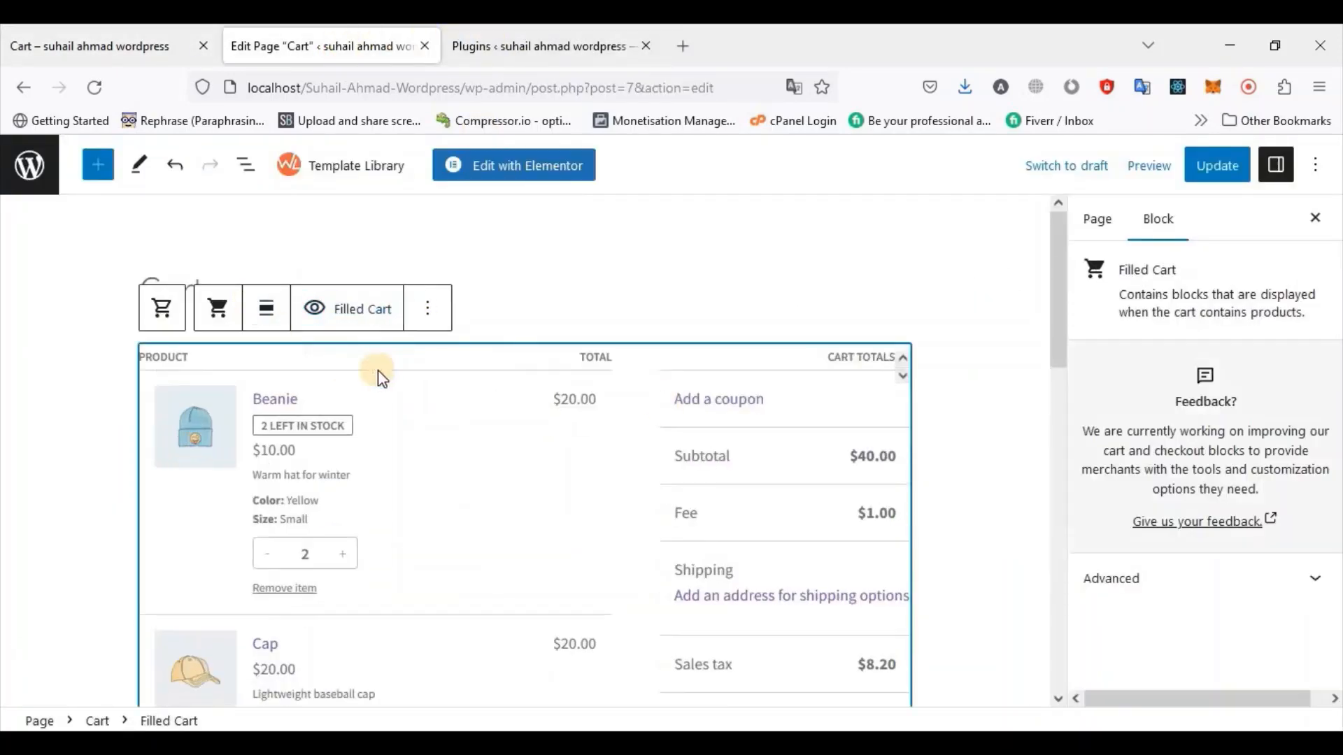
Check the block options available for the Coupon Form in the filled cart's order summary
click(813, 411)
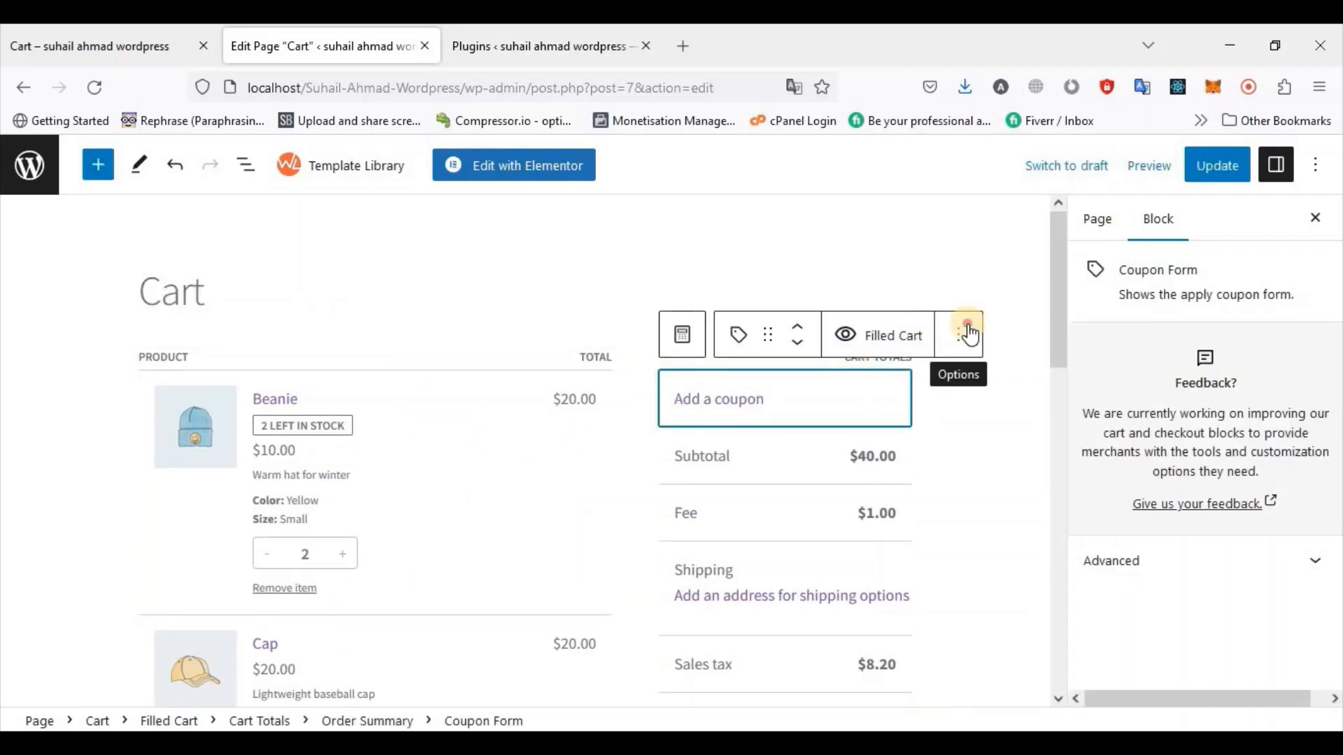
click(968, 331)
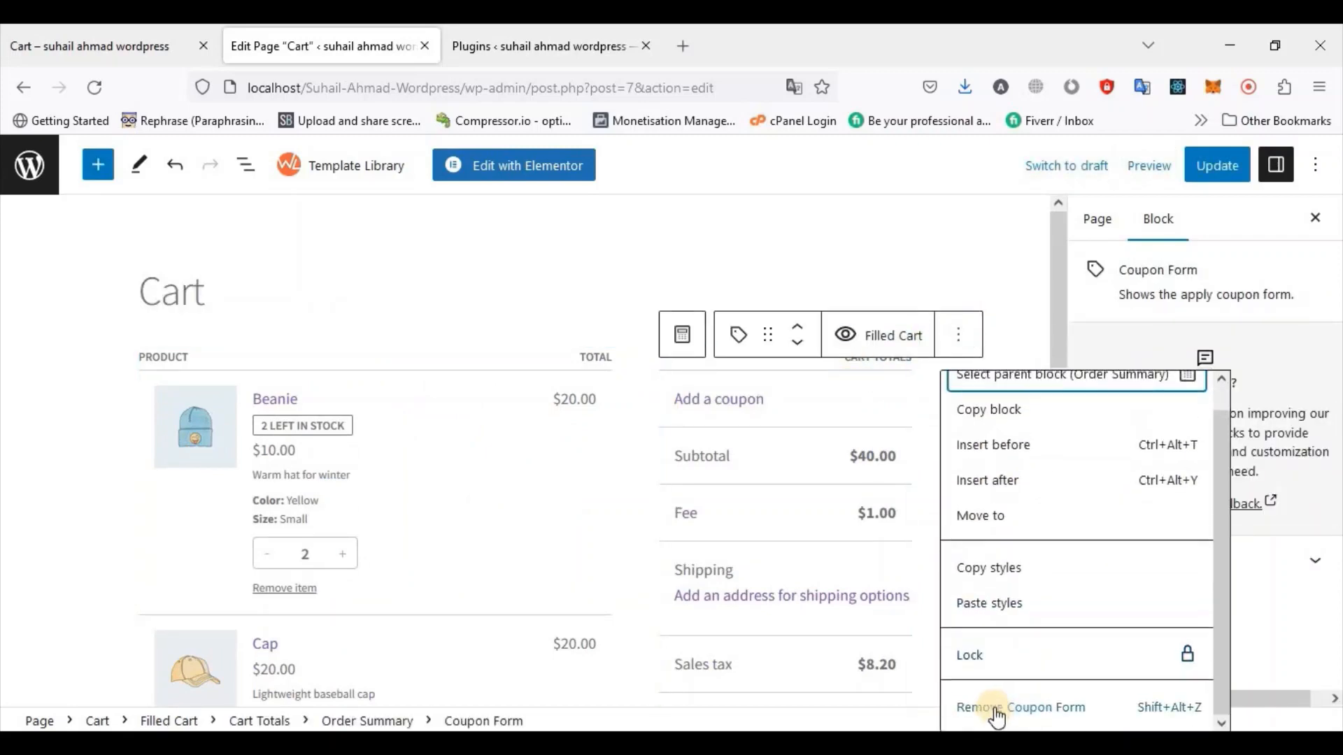
click(1089, 322)
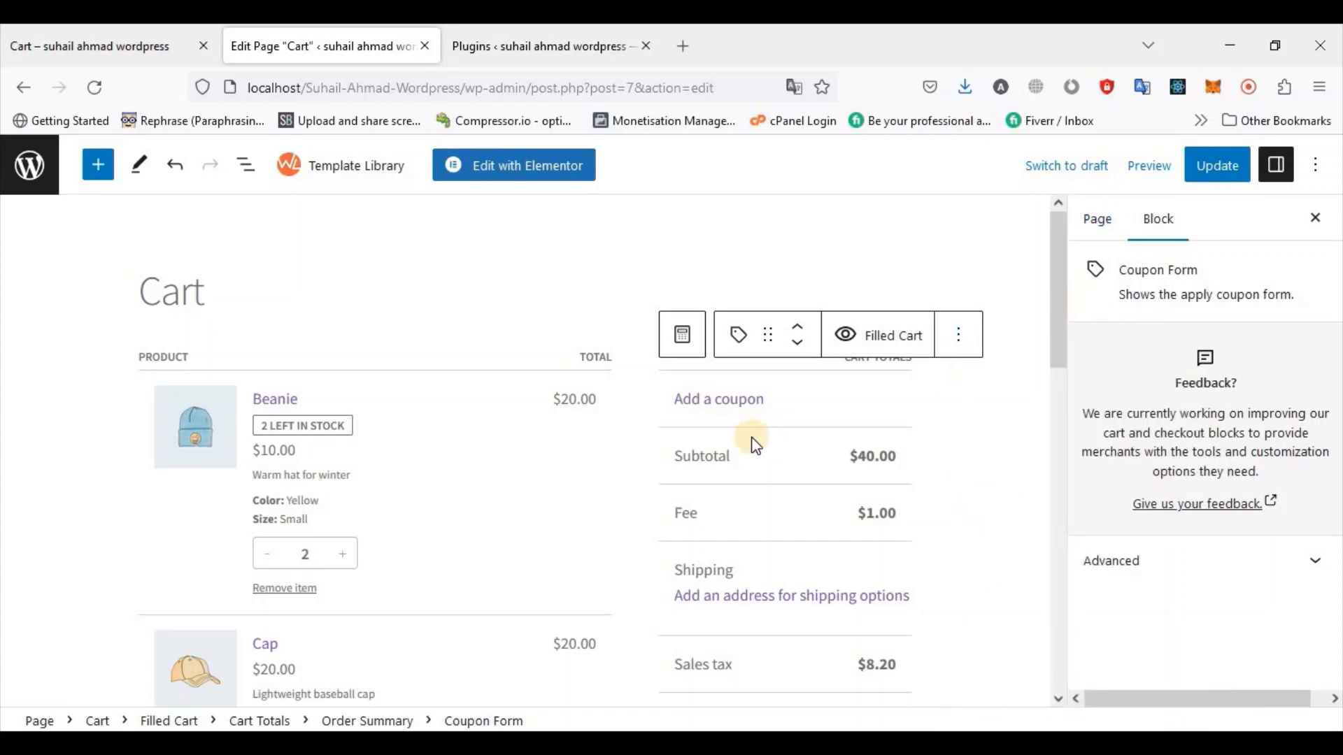
Inspect the Subtotal, Fees and Shipping rows of the order summary and try the Shipping calculator option off and on
click(746, 457)
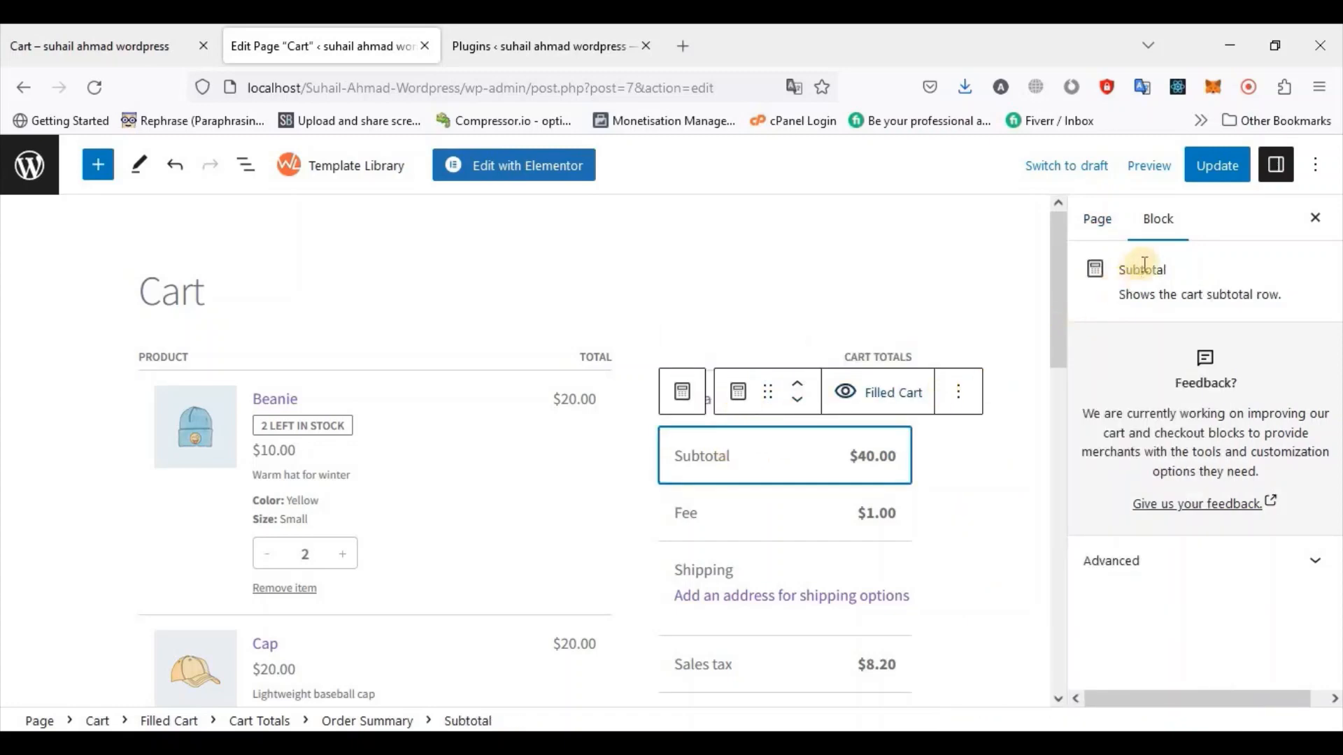
click(797, 514)
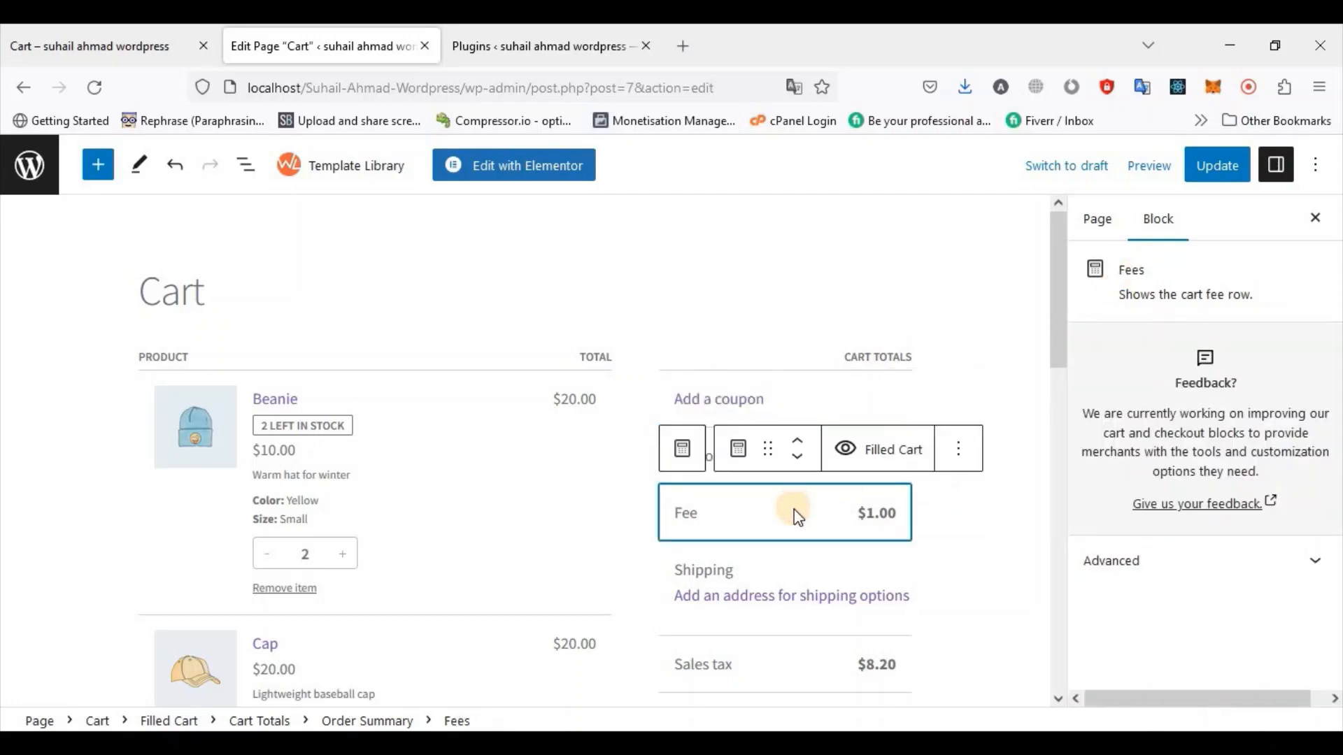
click(803, 576)
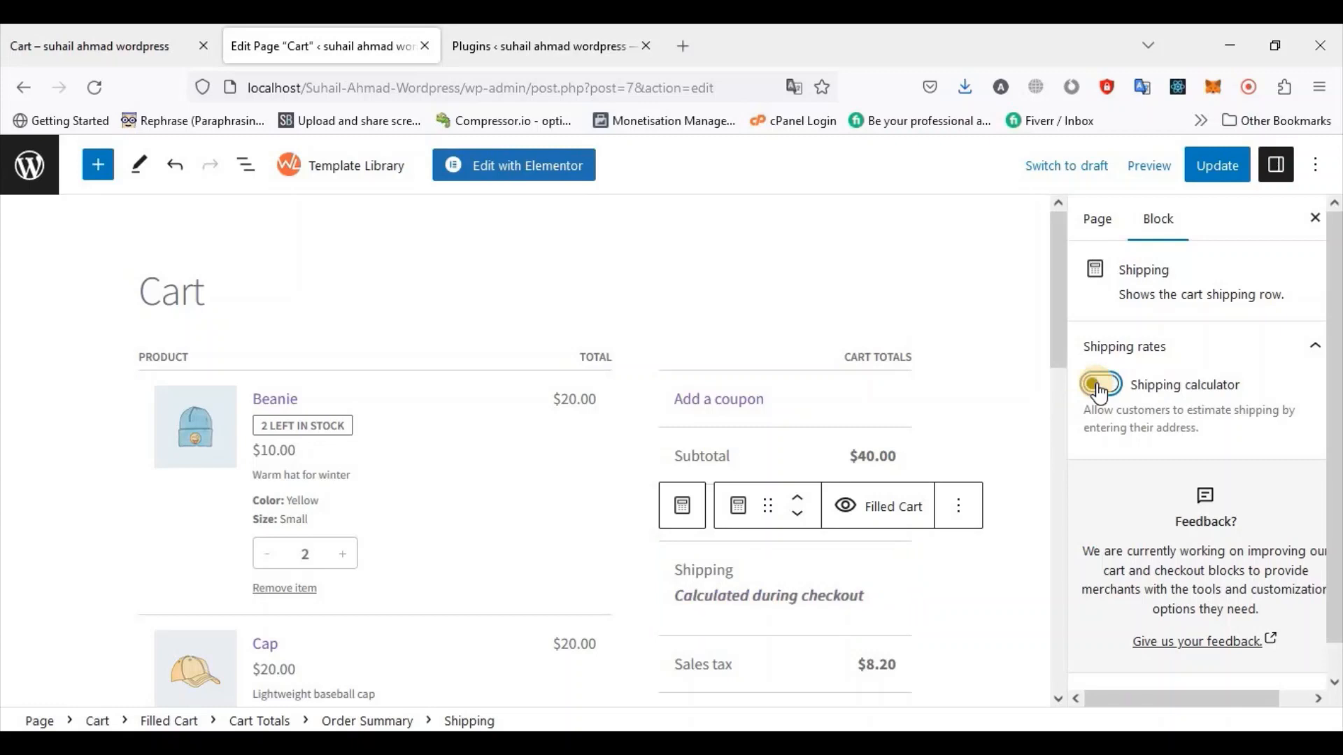
scroll(458, 463, down, 1)
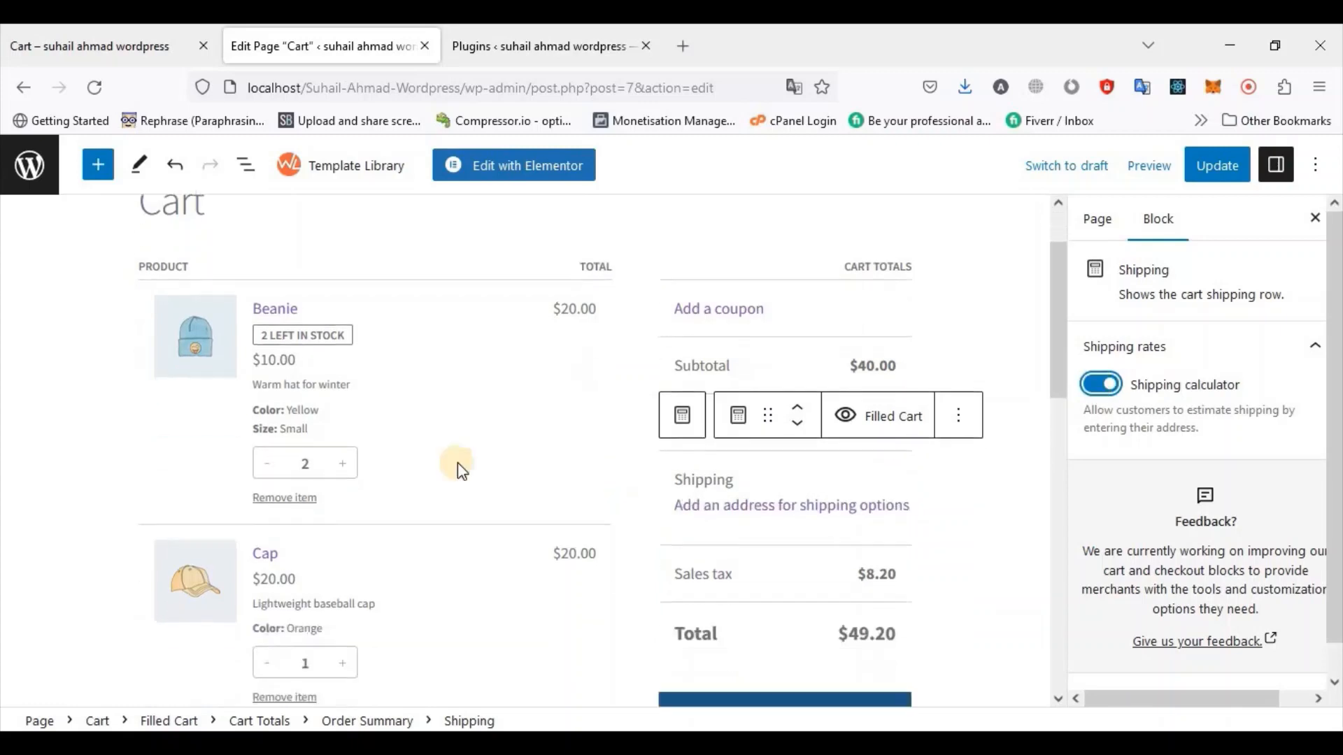
Examine the Cart Line Items block's settings, including its additional CSS classes field
click(323, 385)
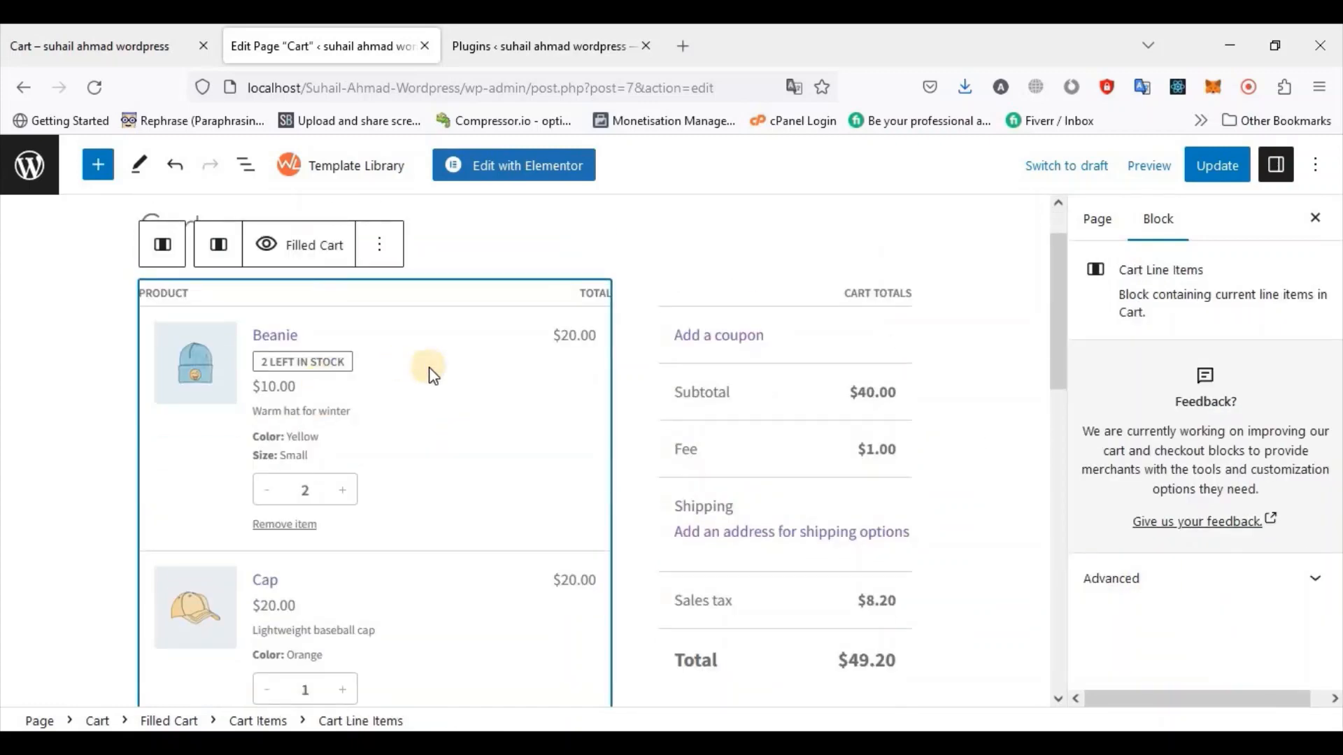
scroll(429, 370, up, 1)
scroll(442, 432, down, 2)
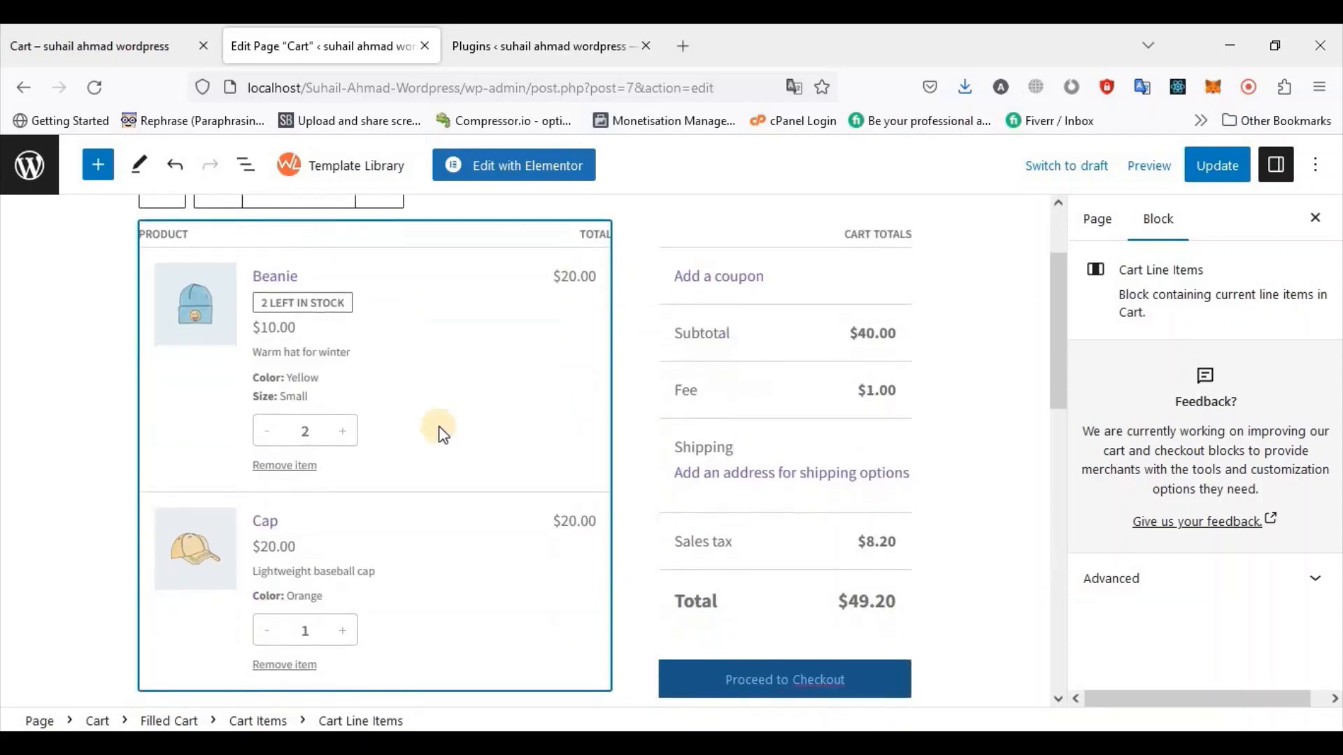
scroll(444, 435, up, 1)
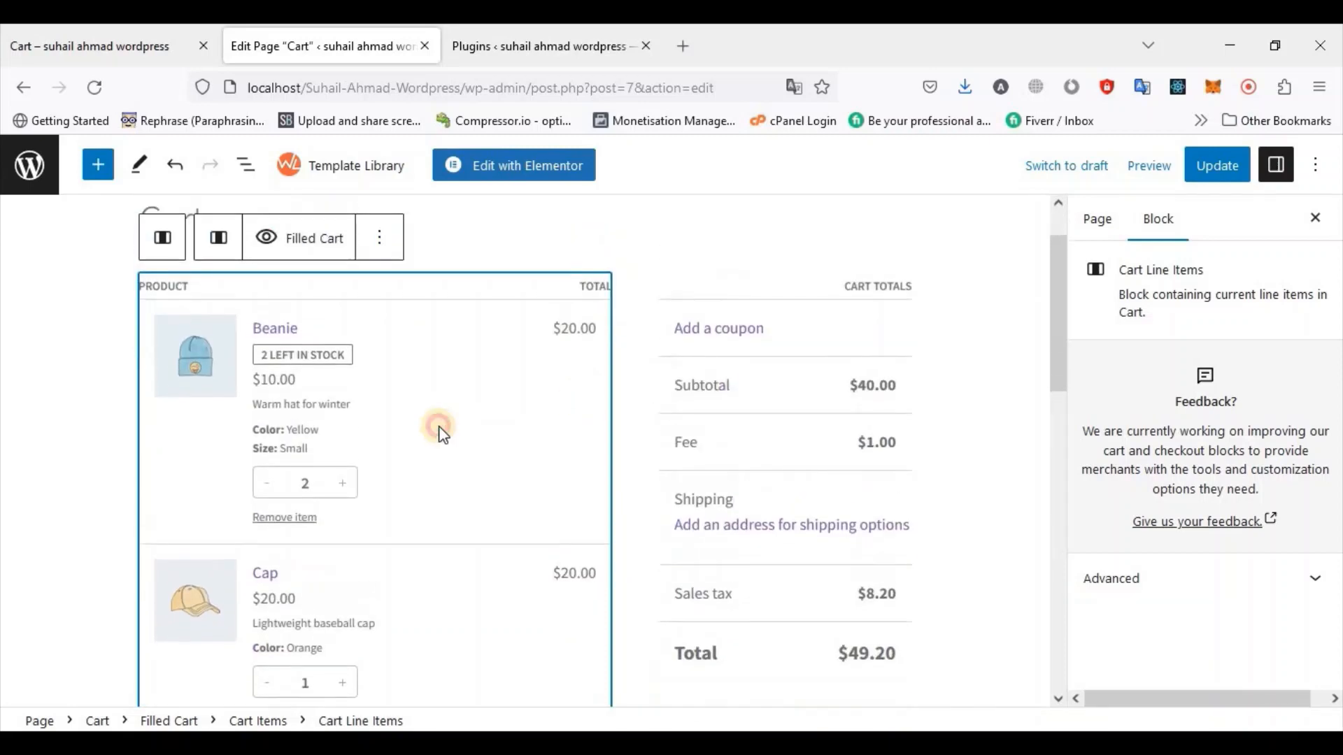
click(377, 254)
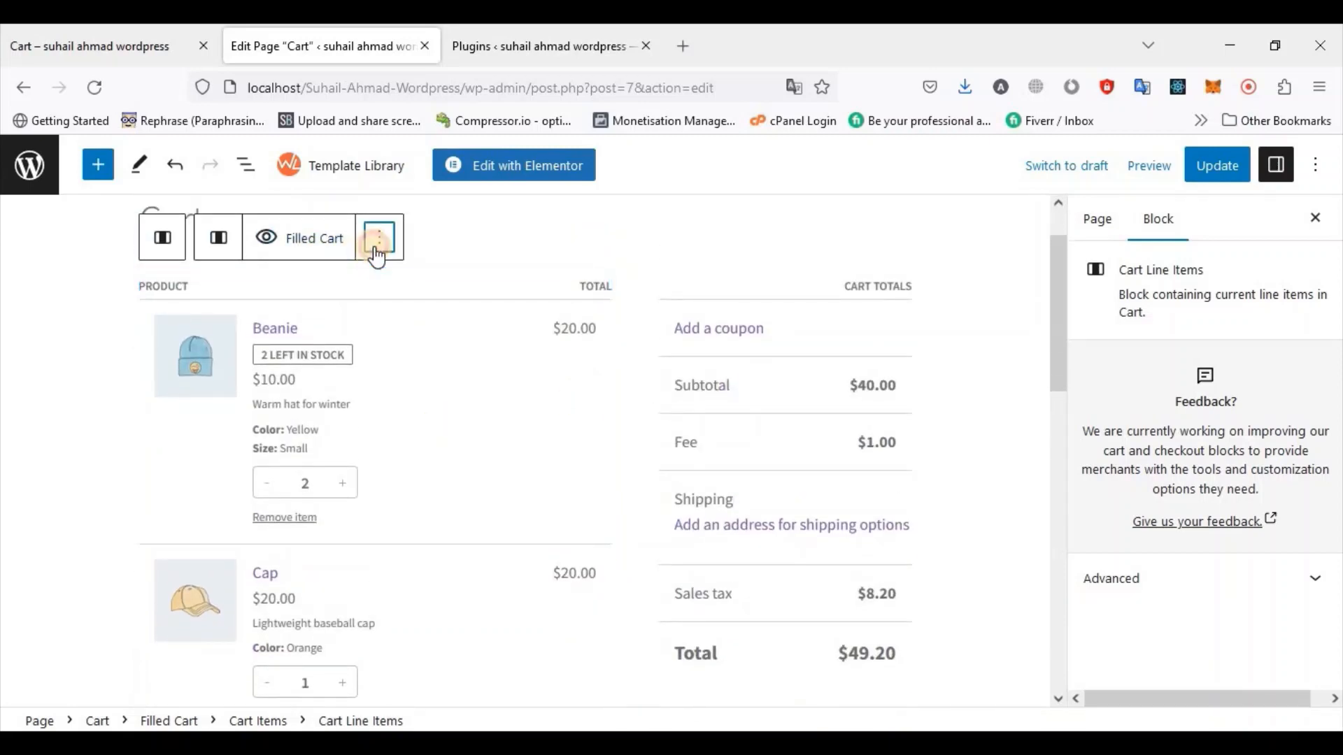
click(1225, 578)
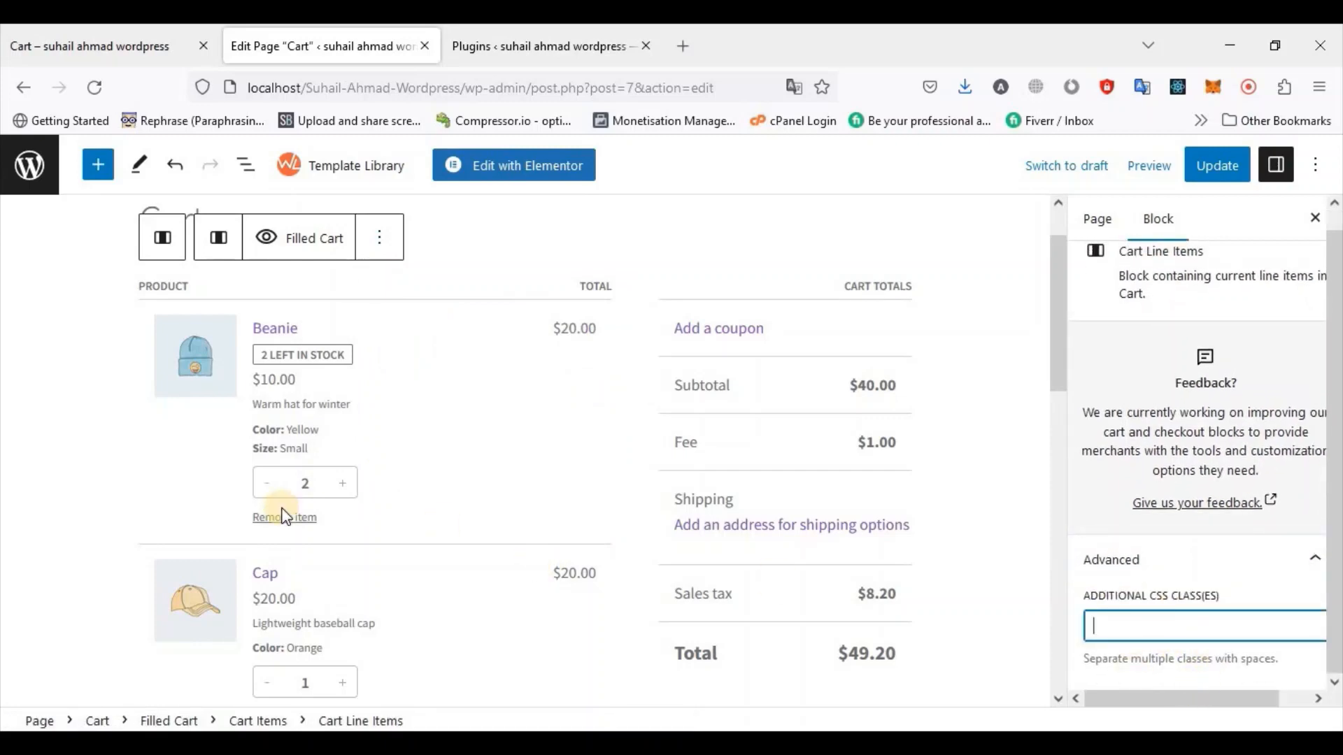
scroll(285, 518, up, 1)
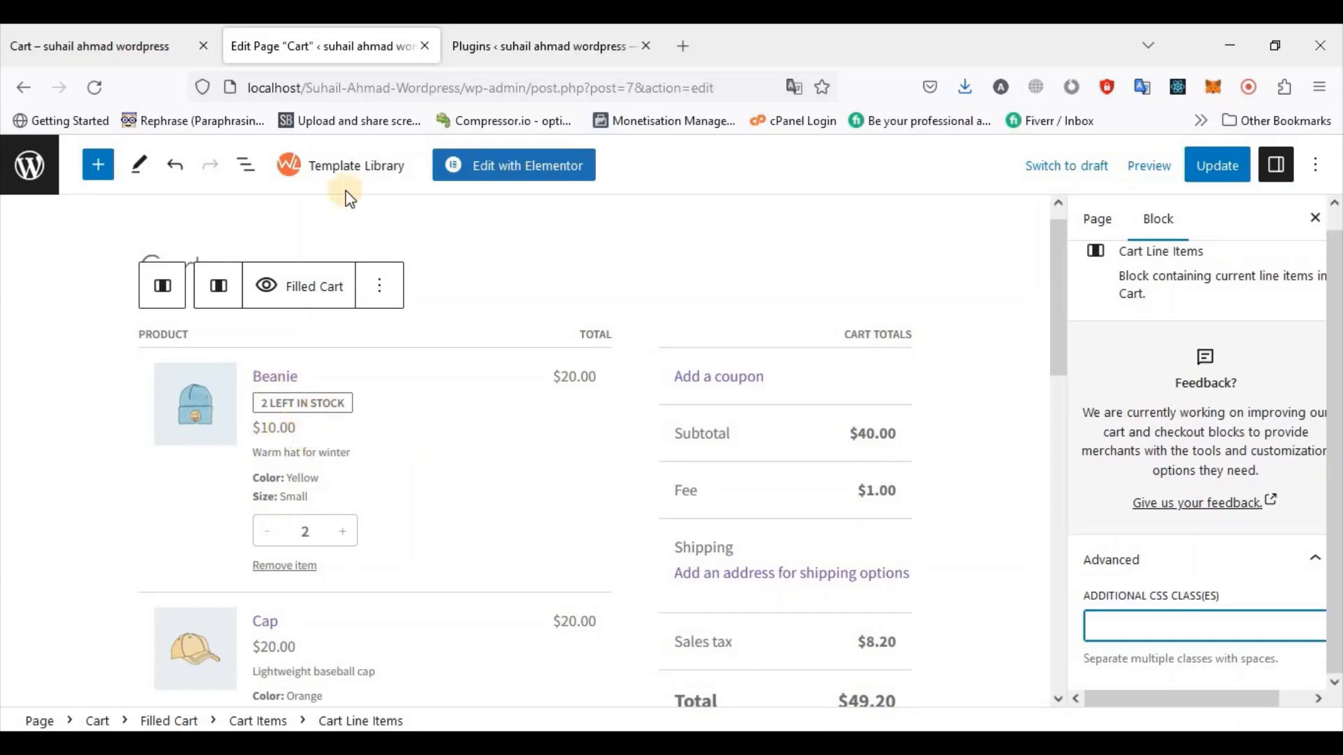
Try the Wide width alignment on the Filled Cart block and return it to None
click(225, 290)
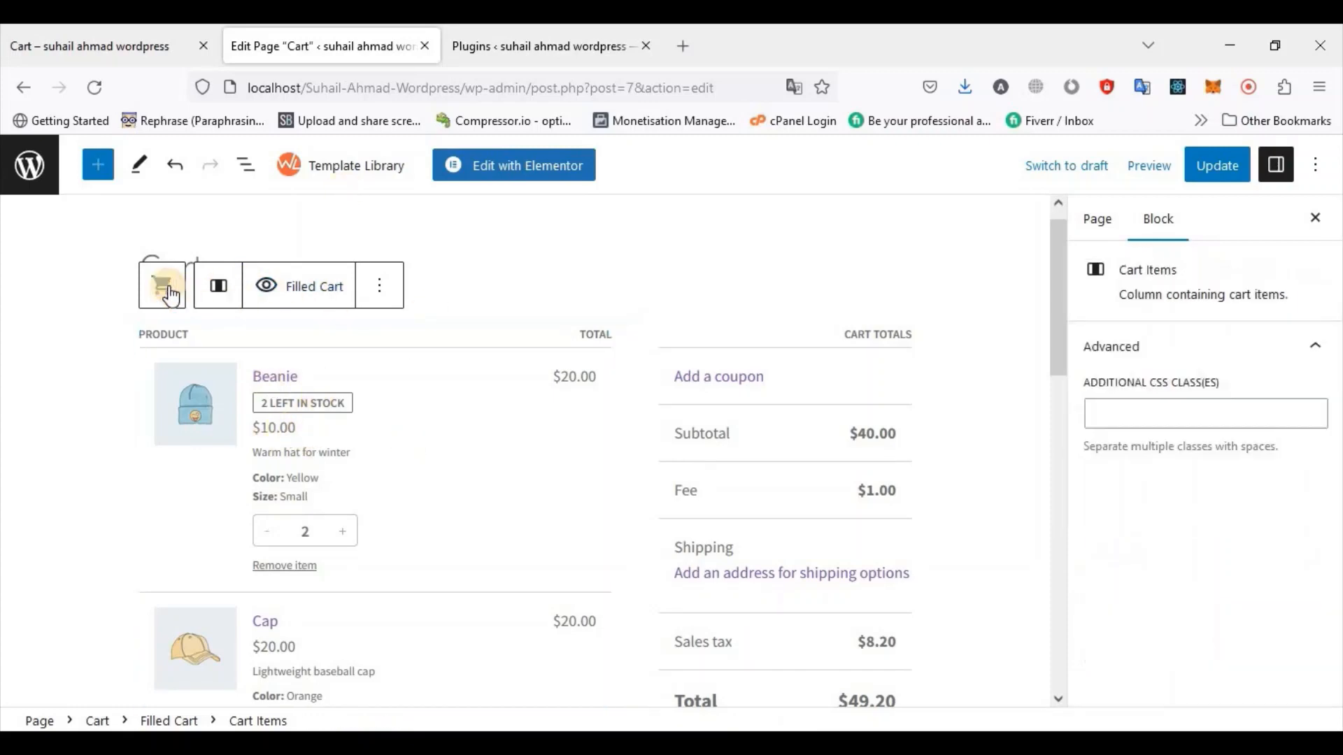
click(163, 287)
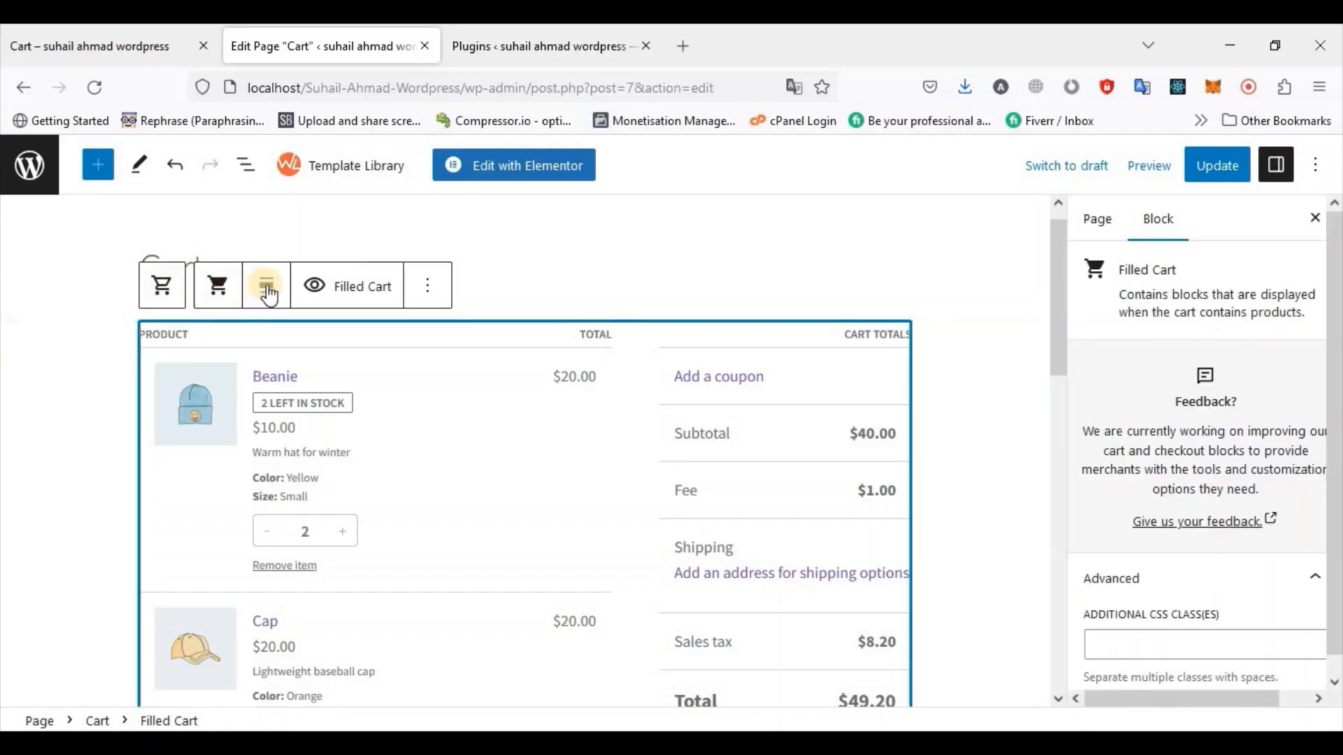
click(267, 292)
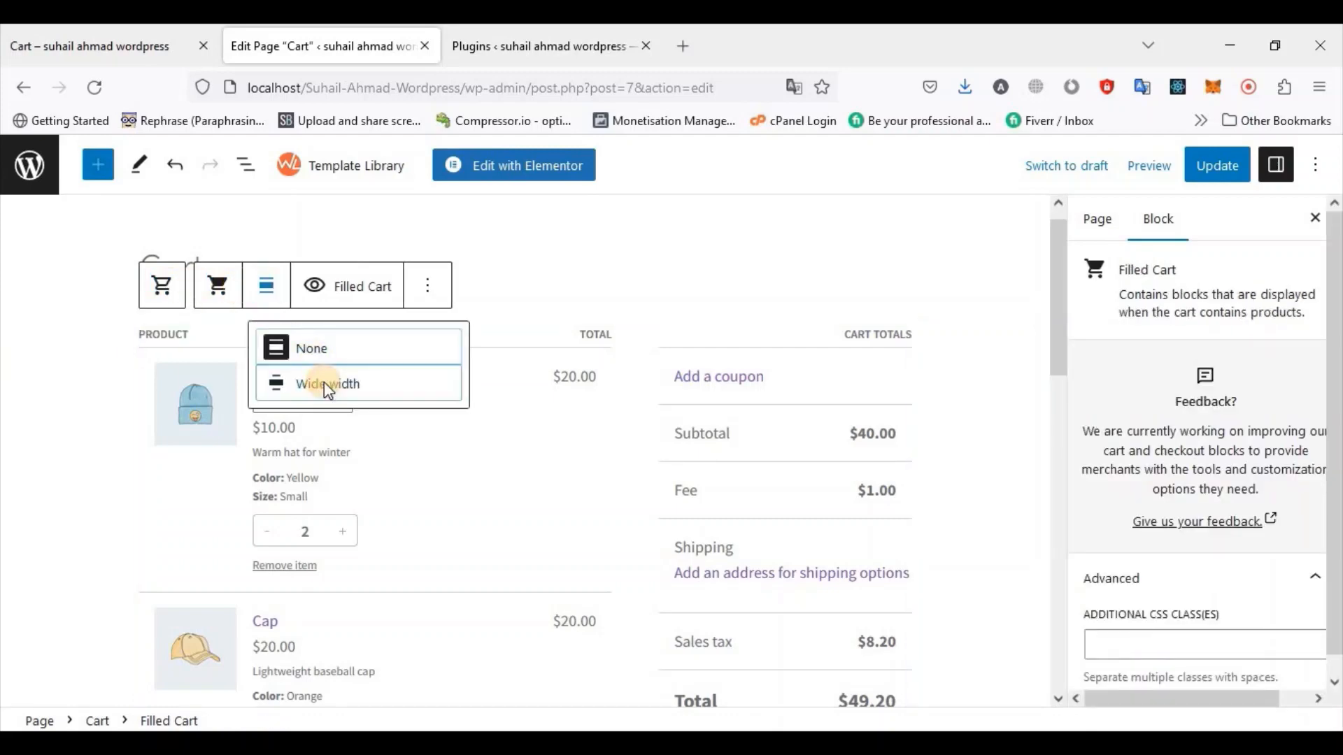
click(325, 384)
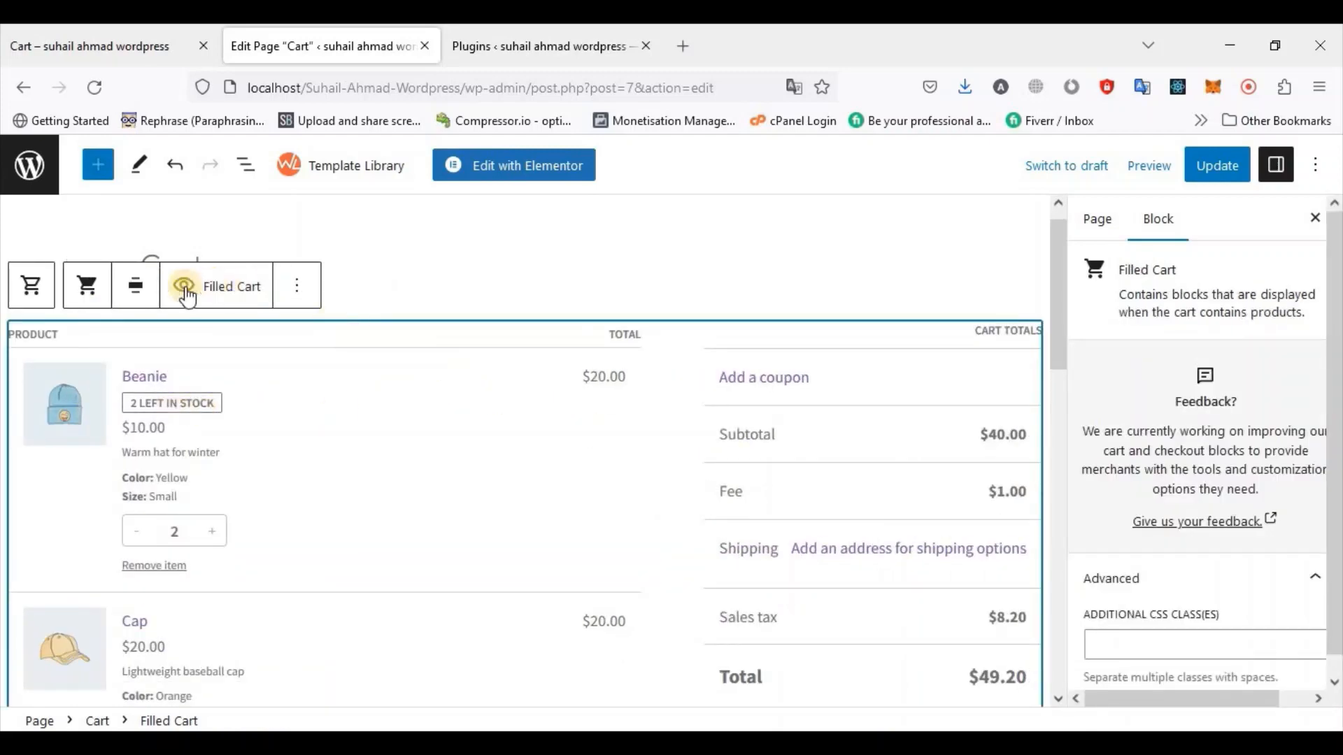
click(149, 293)
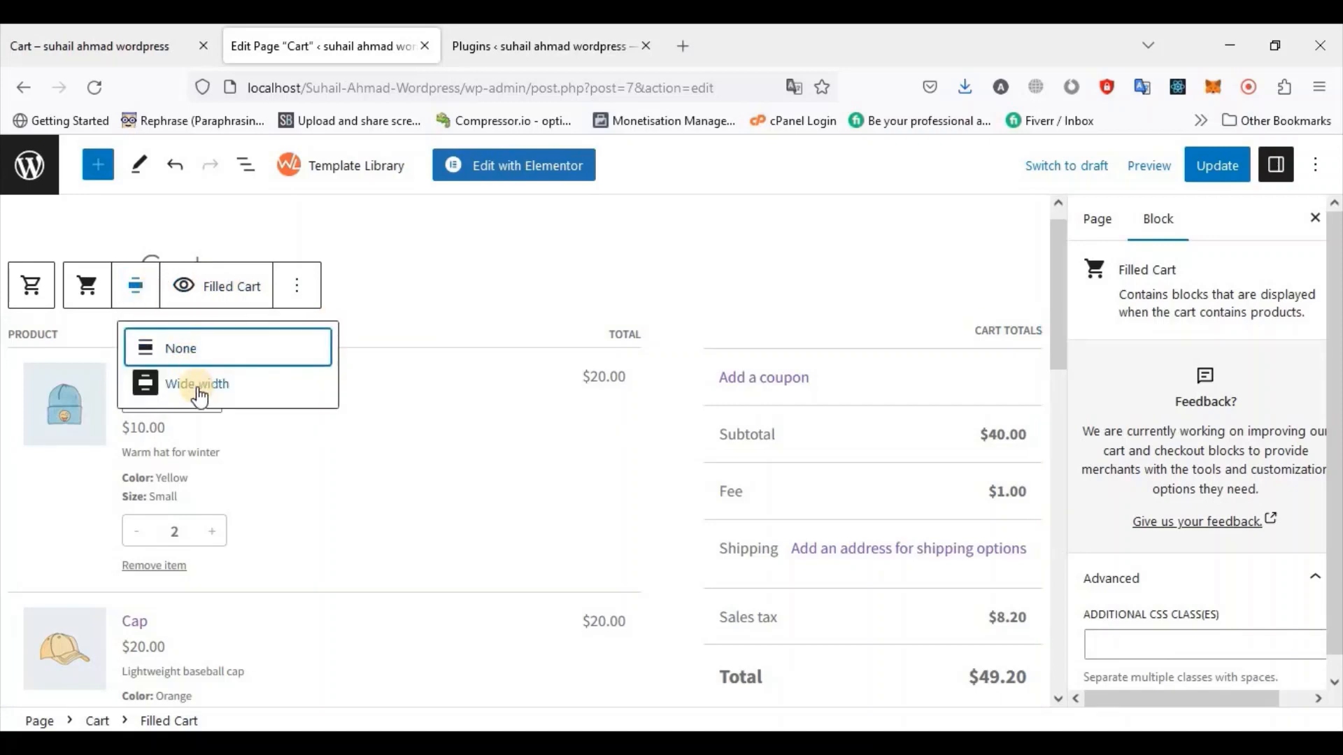
click(174, 355)
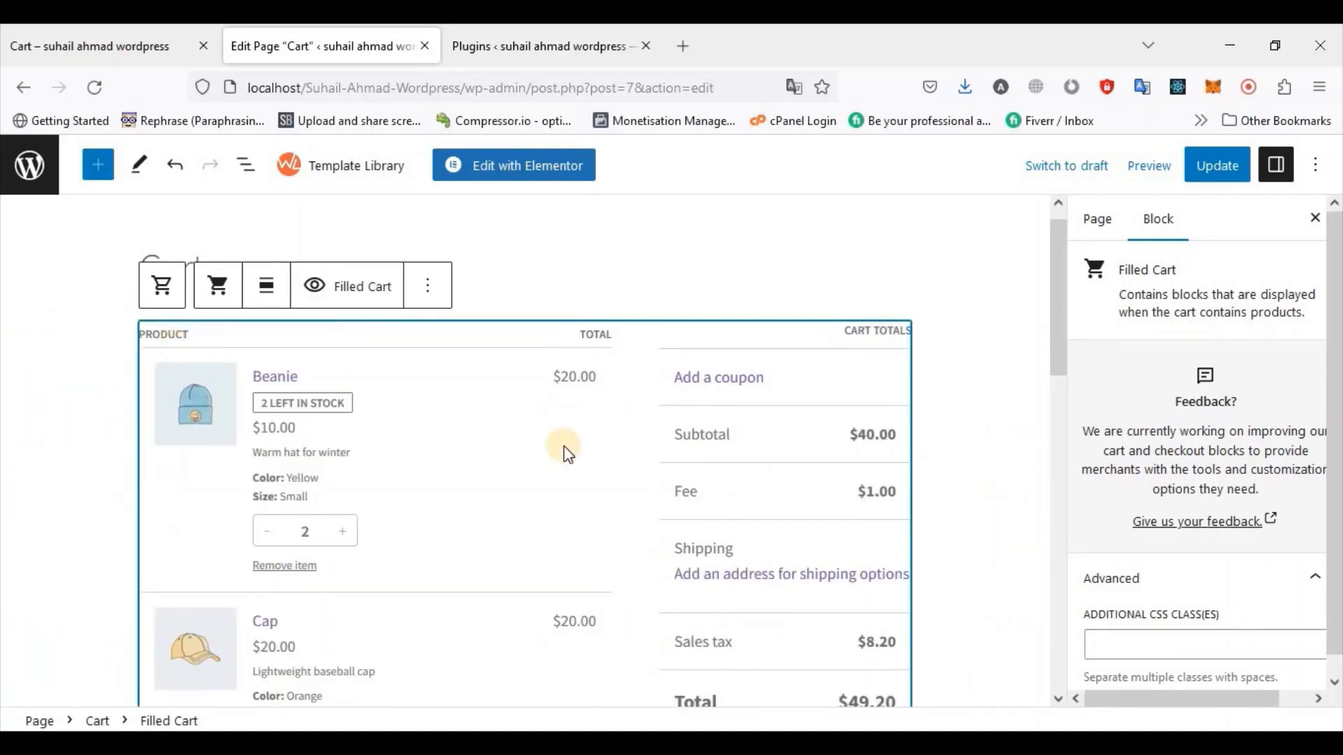
Update the Cart page and view the live filled cart page
click(1239, 159)
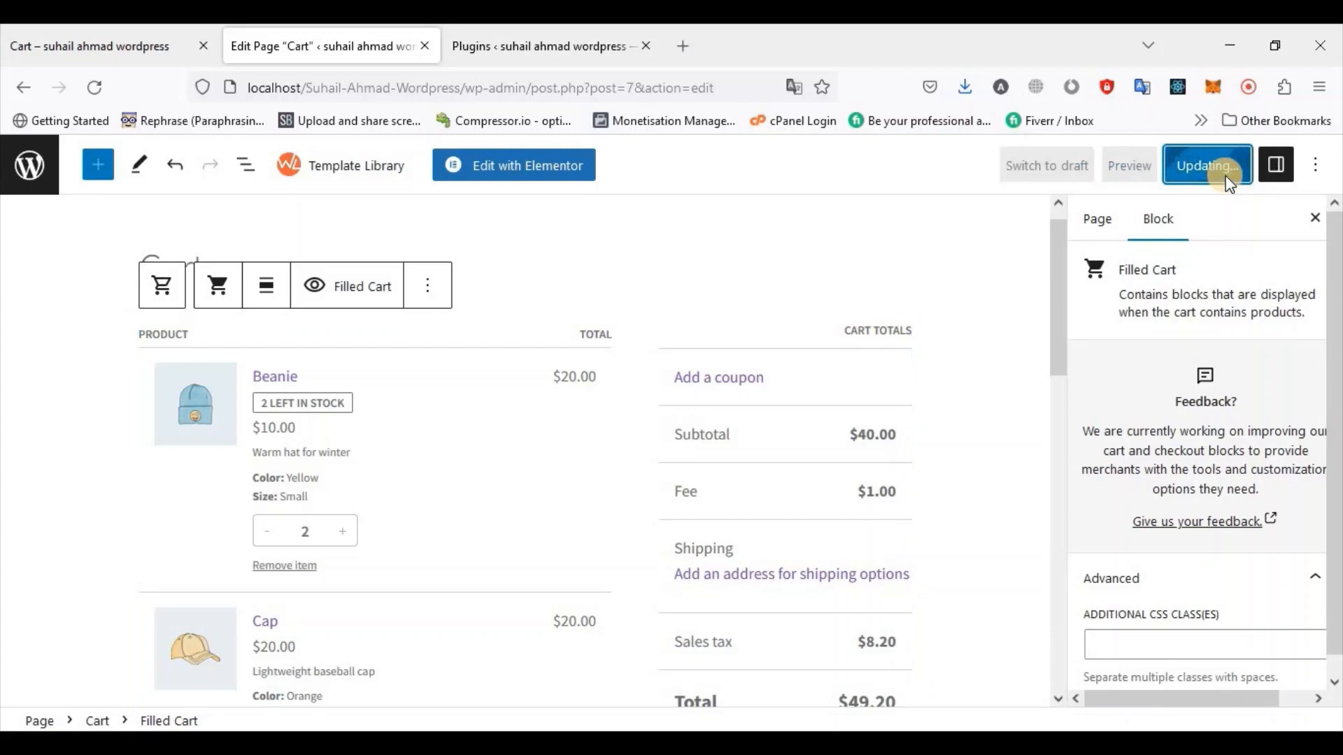
click(140, 46)
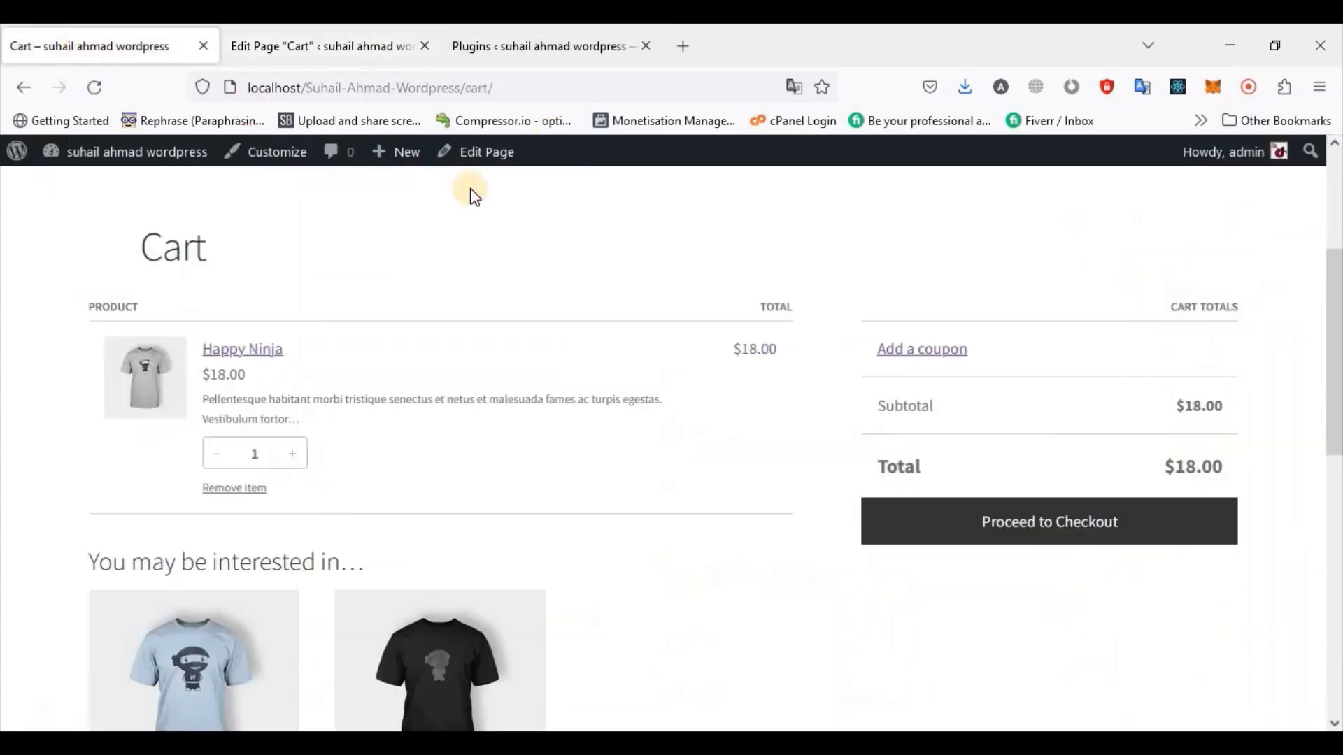
scroll(569, 287, up, 4)
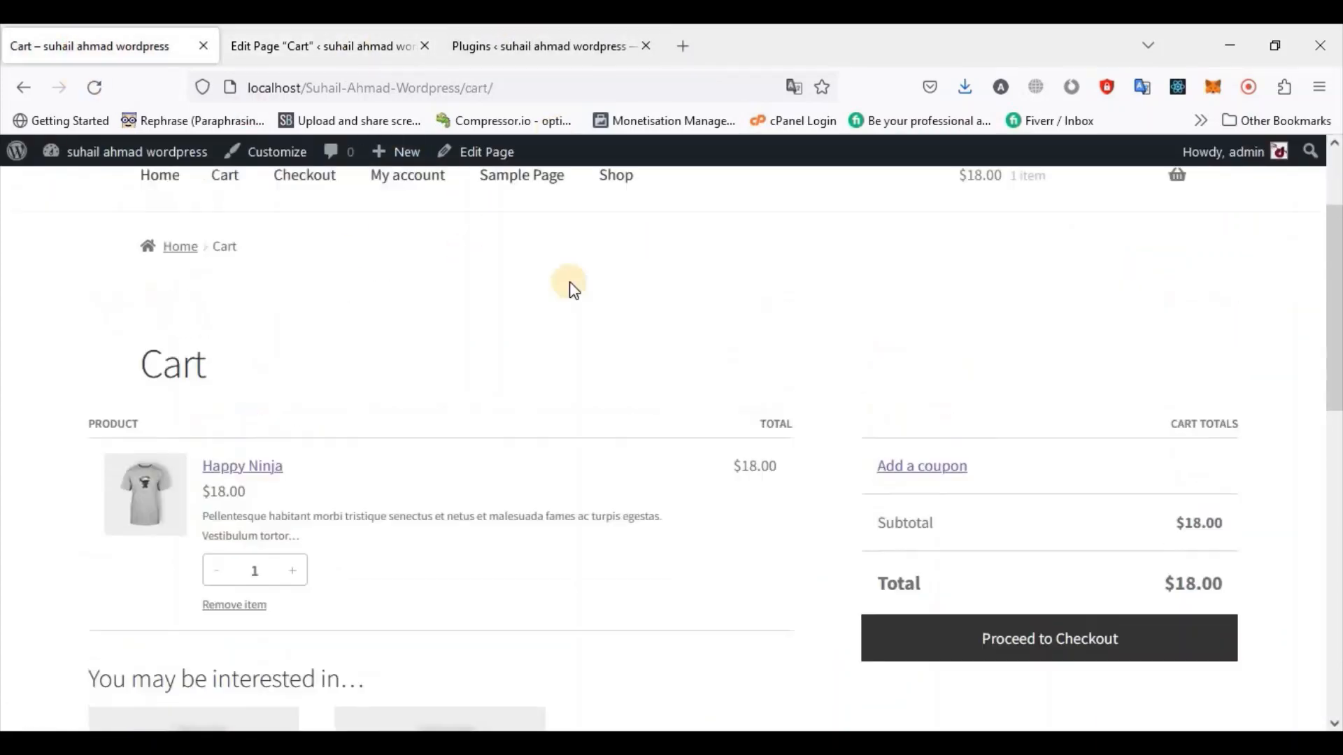
Leave the Cart page editor for the WordPress admin and open the installed plugins list
click(307, 43)
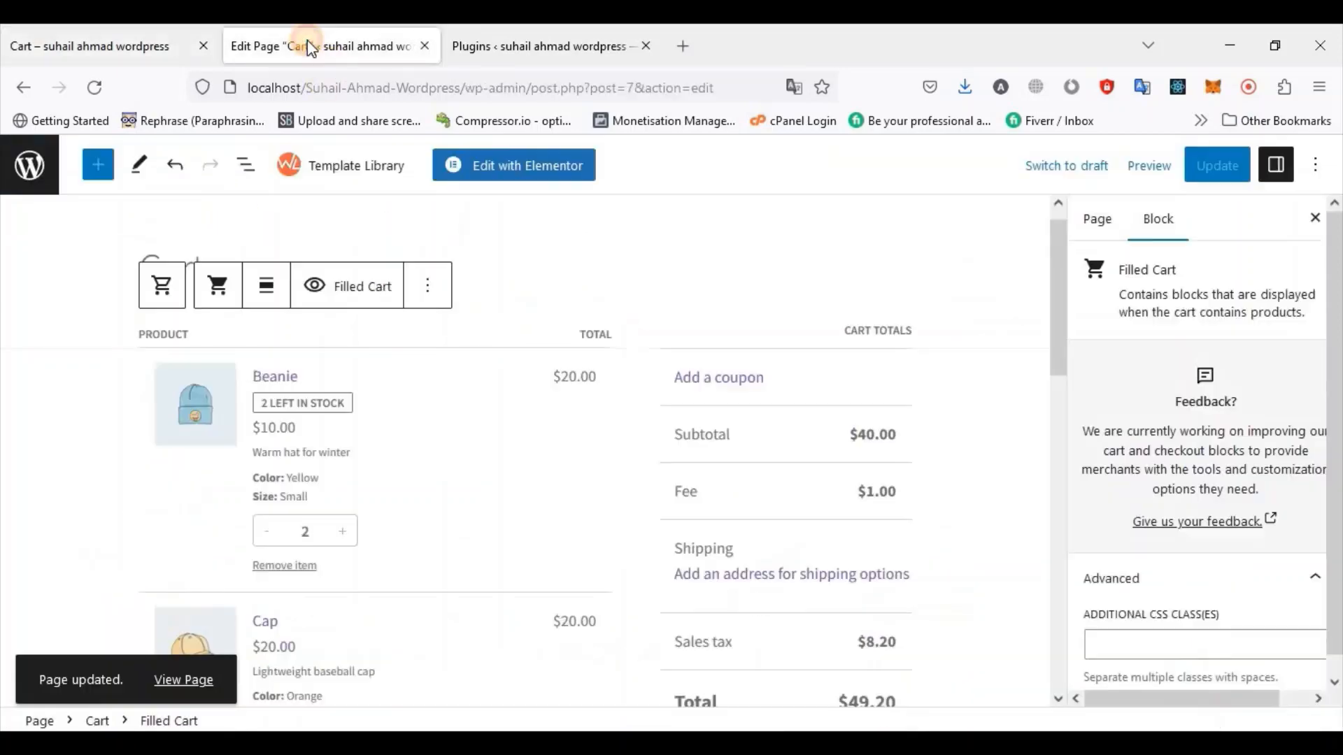
click(35, 168)
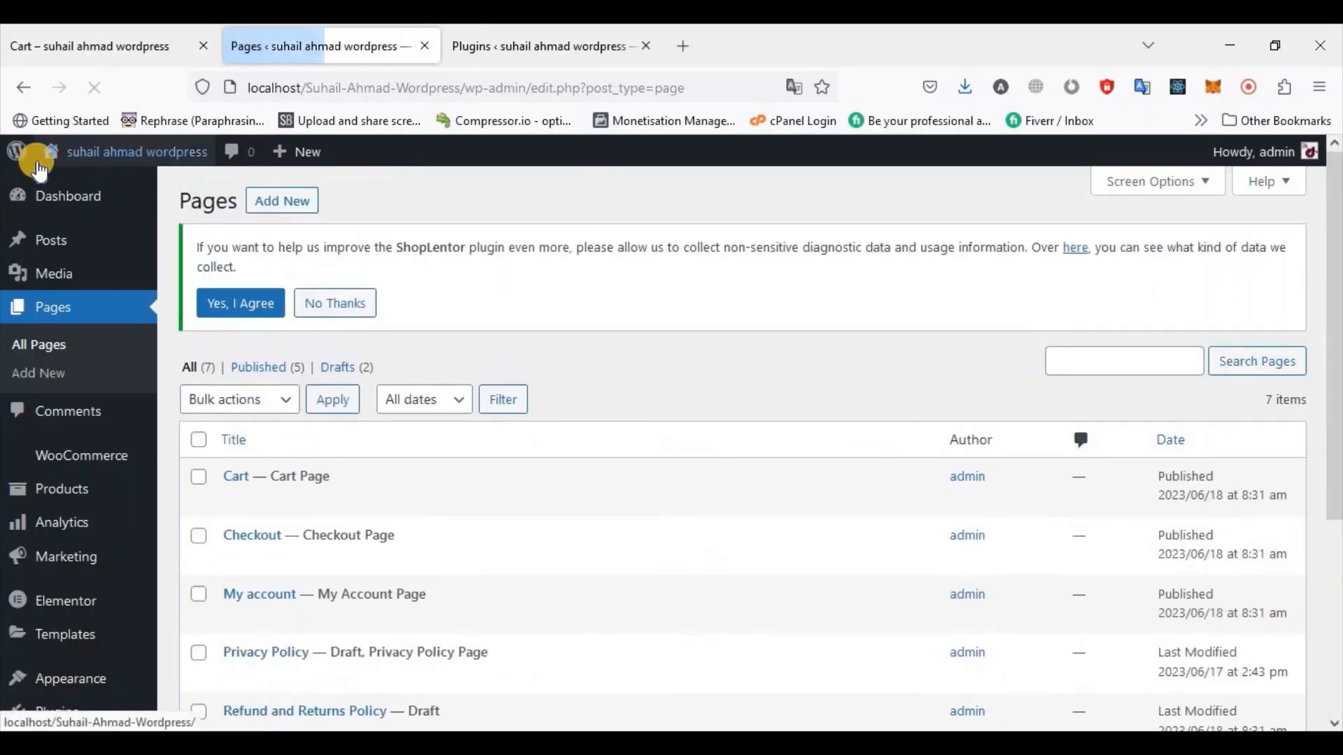
scroll(114, 382, down, 3)
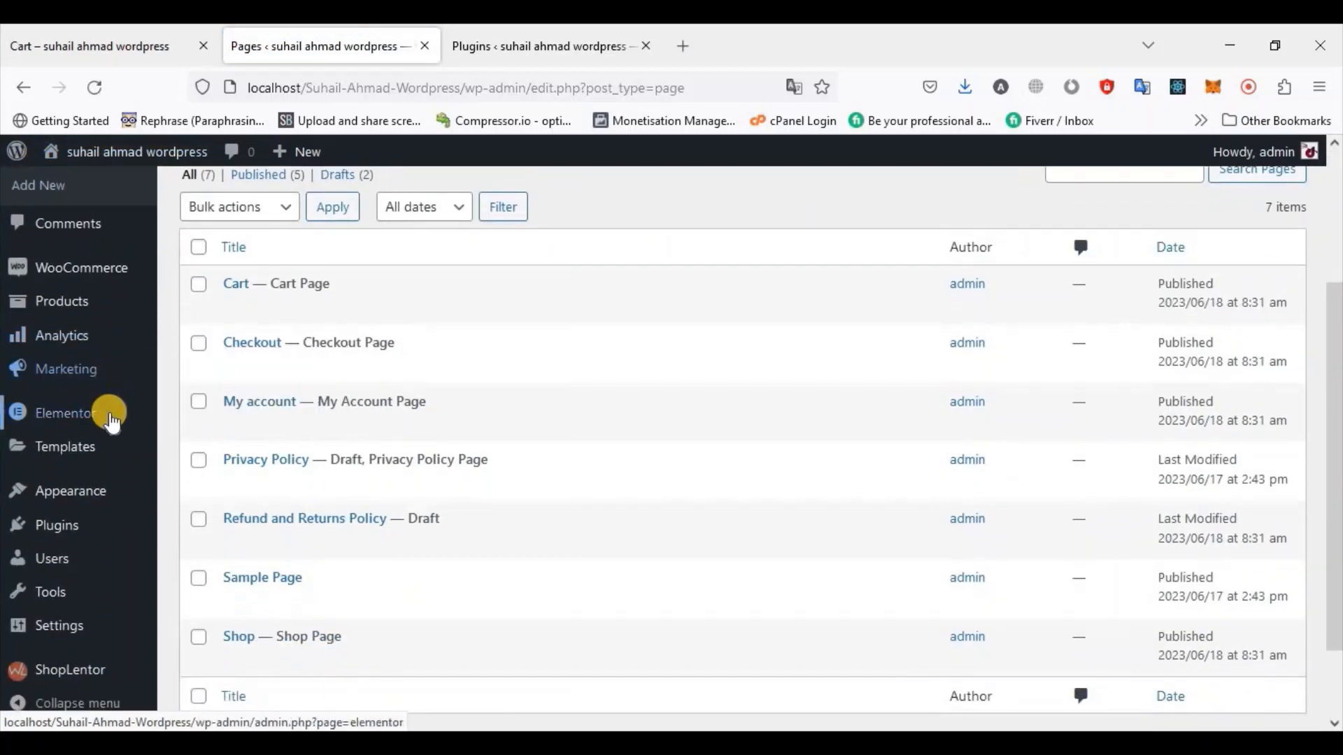
mouse_move(112, 420)
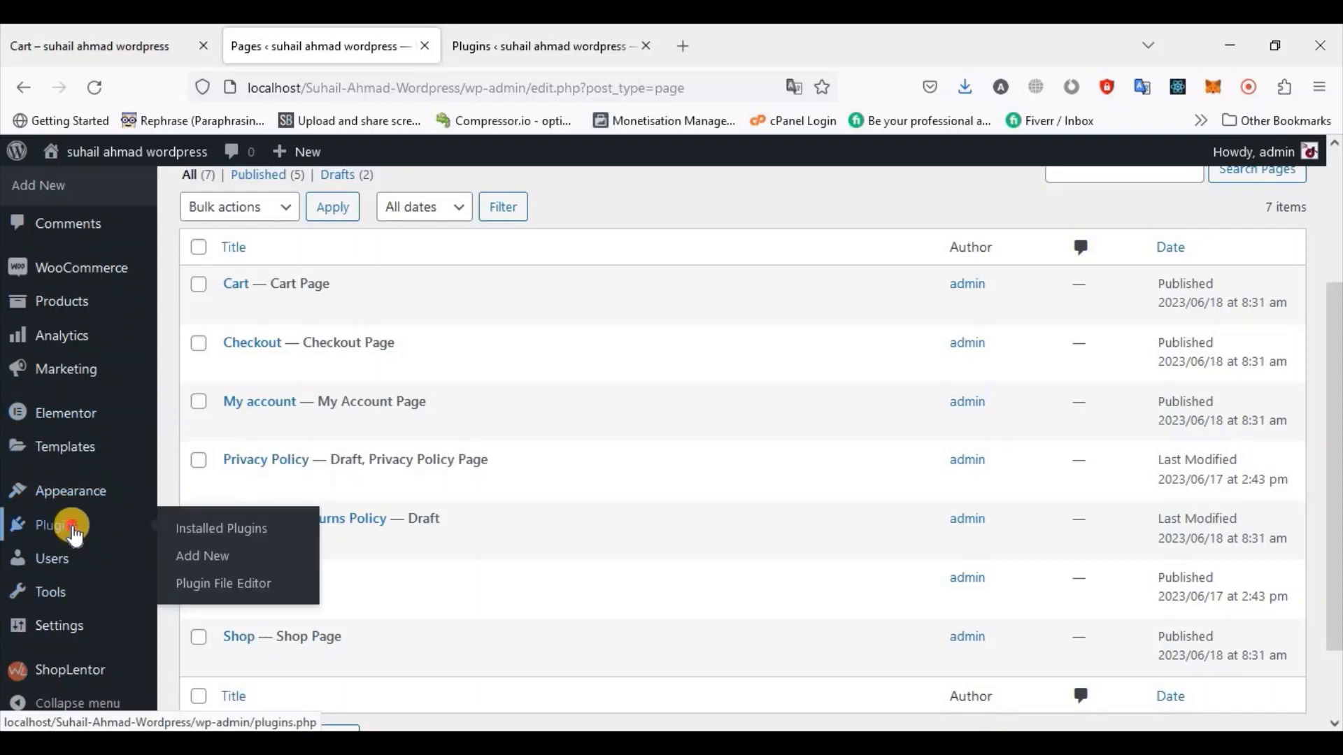
click(74, 535)
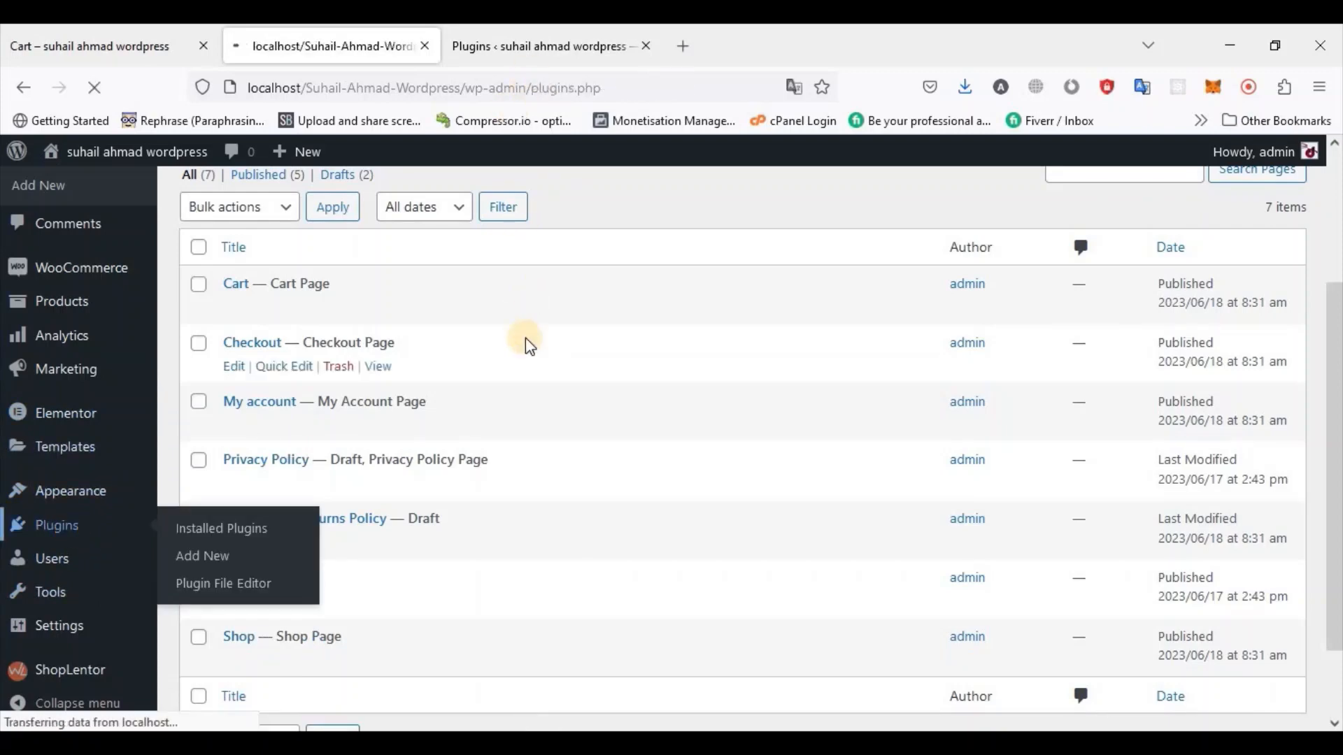
Open the Elementor Header & Footer Builder plugin's settings and start adding a new template
scroll(526, 338, down, 3)
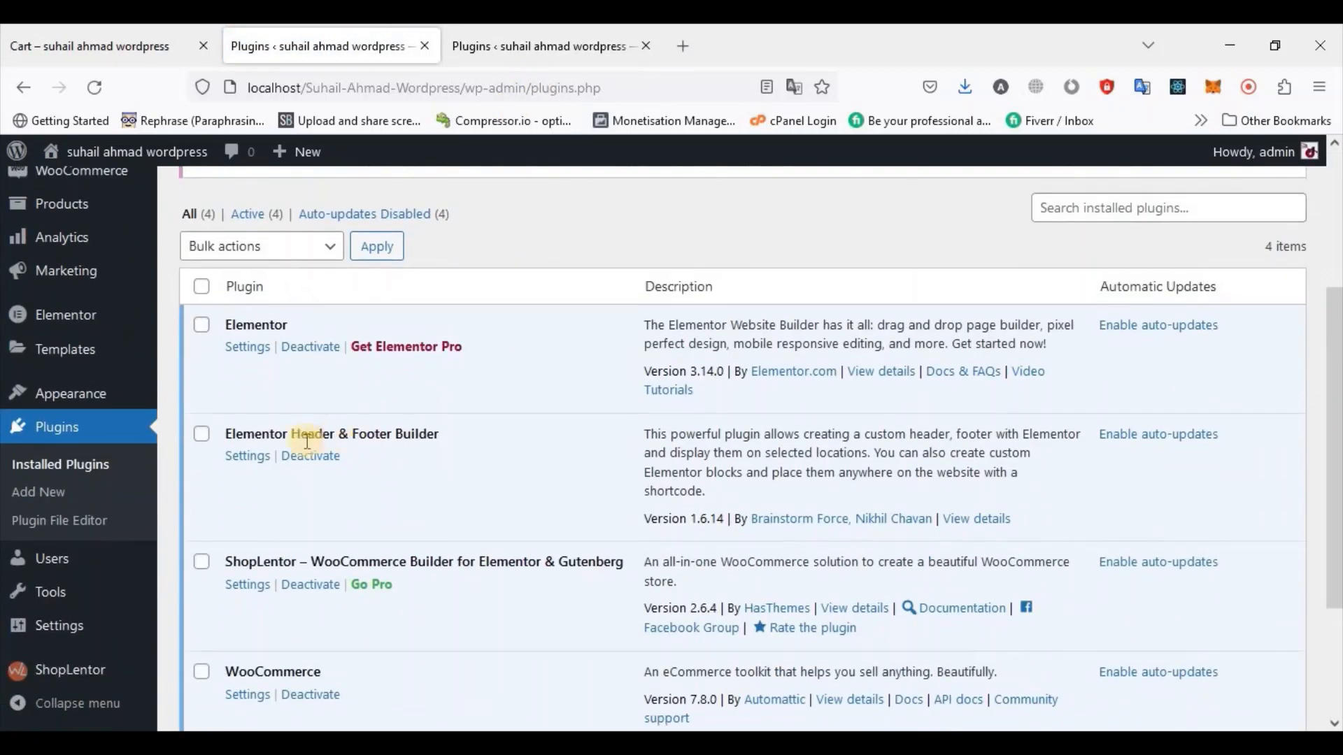
triple_click(307, 437)
click(245, 460)
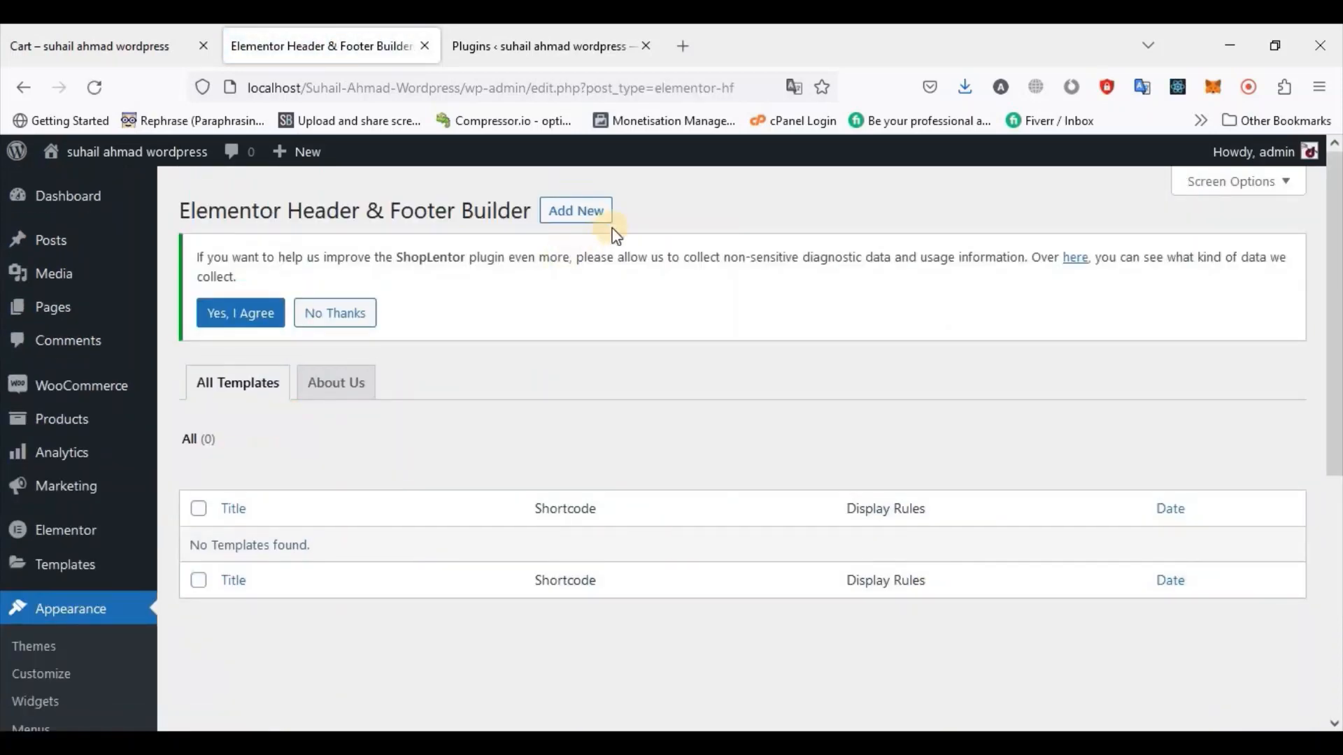
click(592, 212)
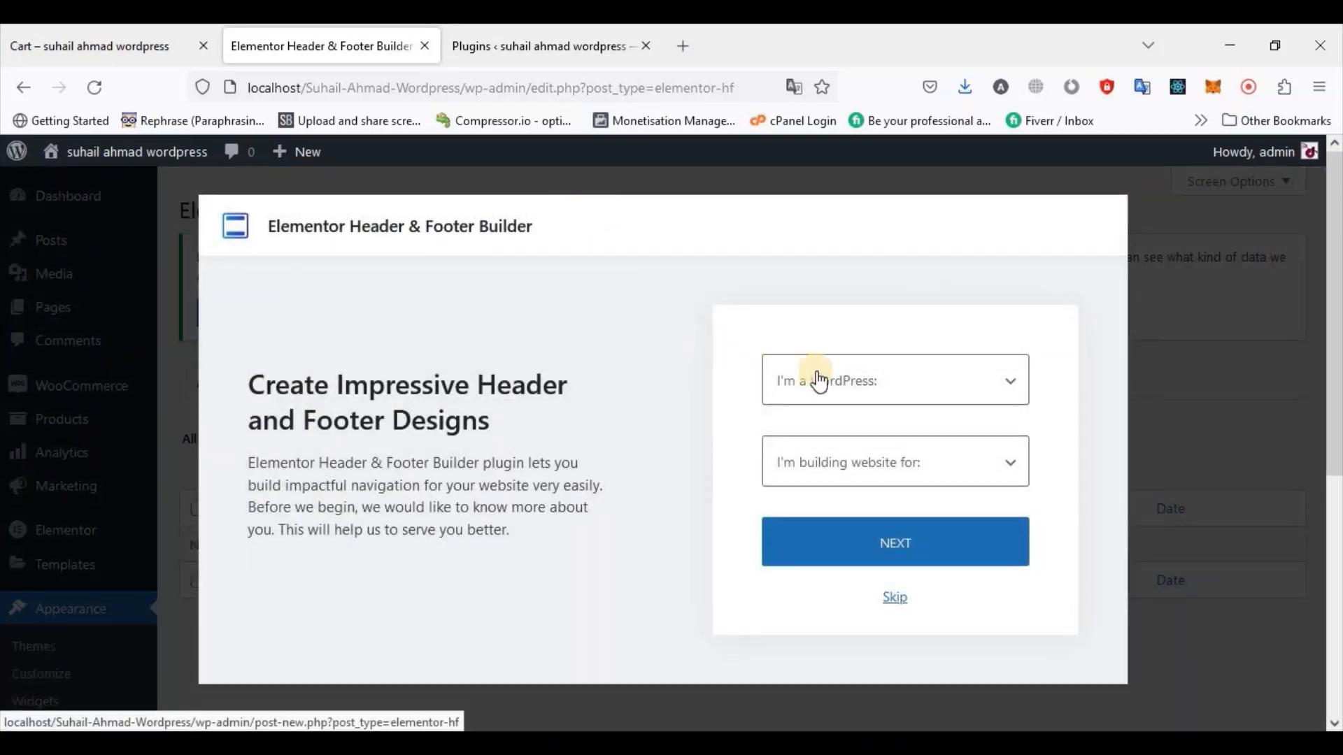
Answer the setup questions with Beginner and Myself/My company, and proceed to the new template form
click(820, 381)
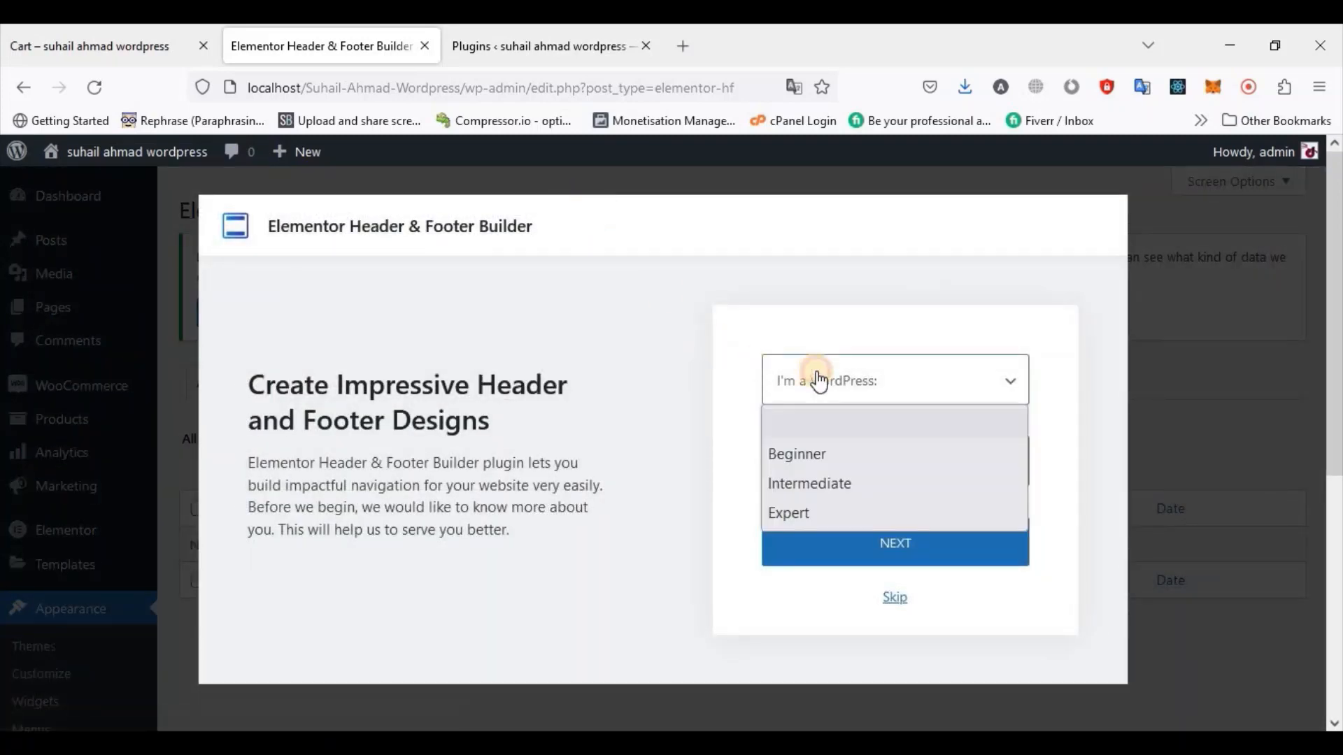
click(819, 458)
click(832, 465)
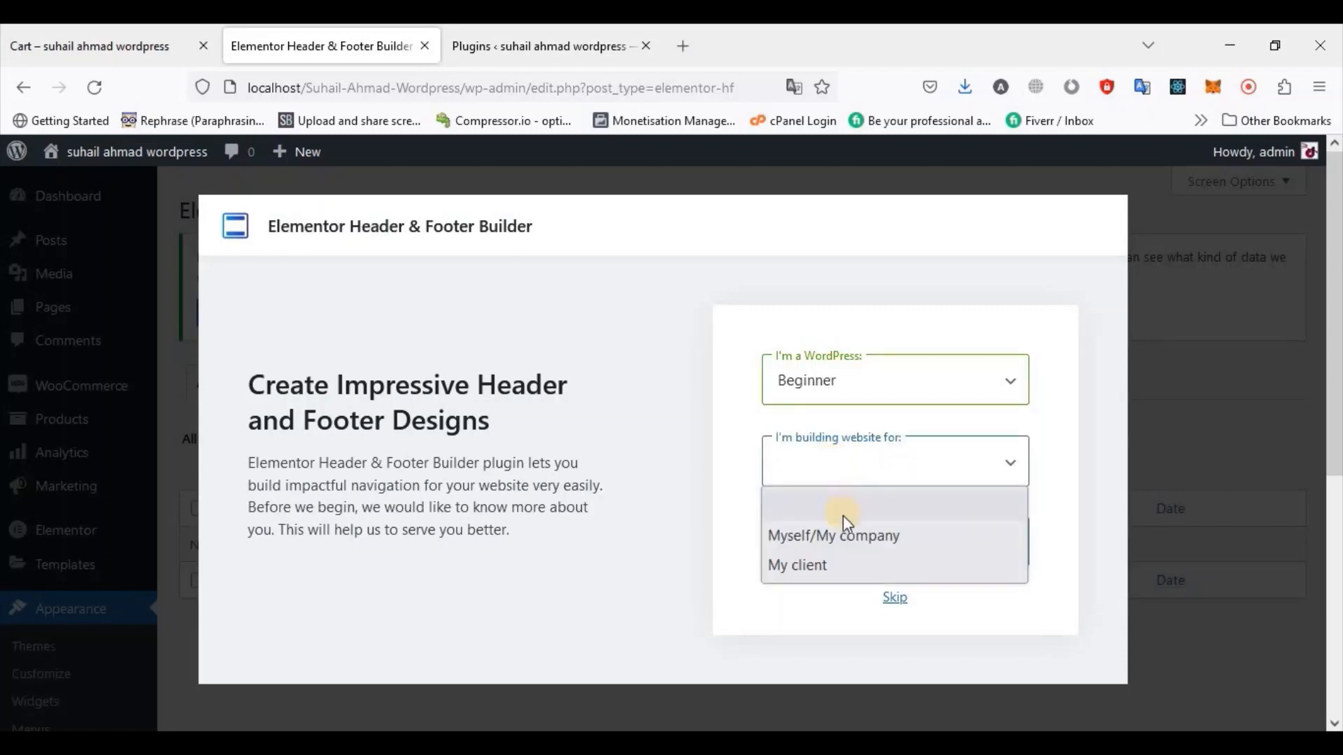
click(841, 543)
click(894, 556)
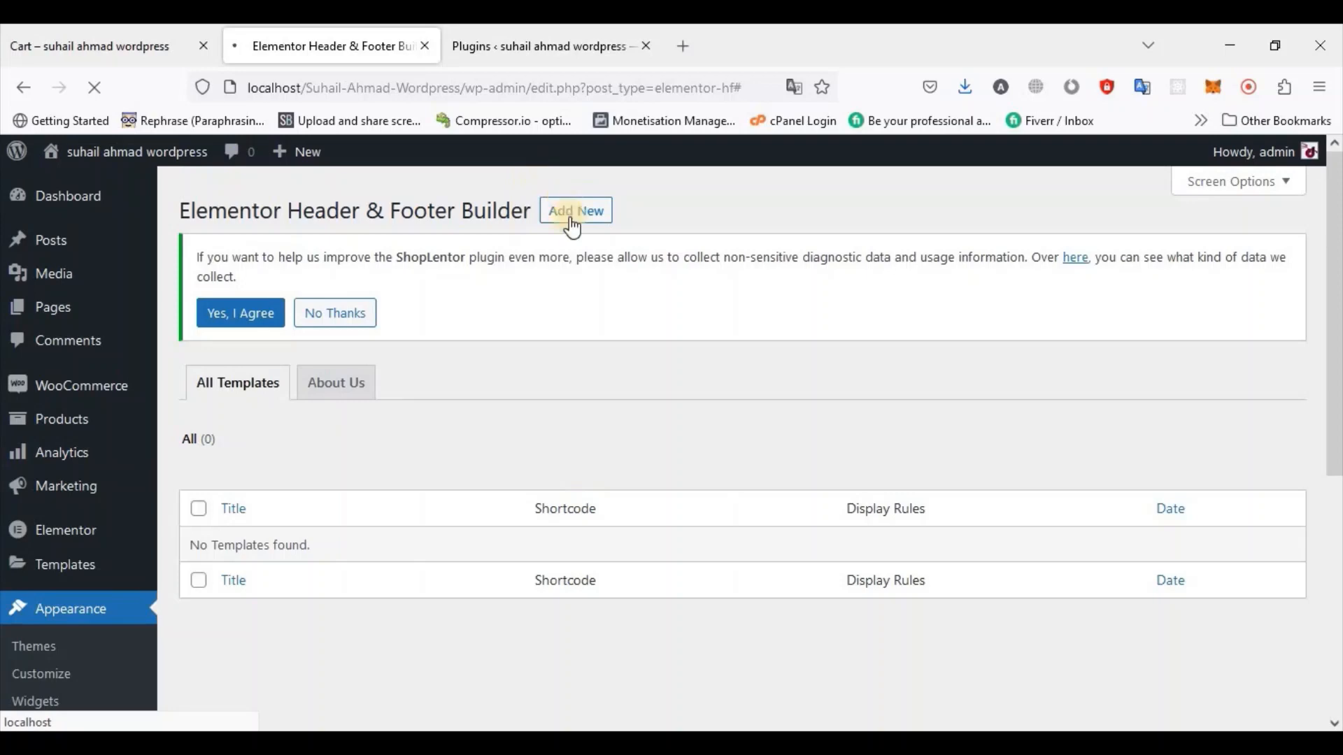
click(575, 210)
click(884, 535)
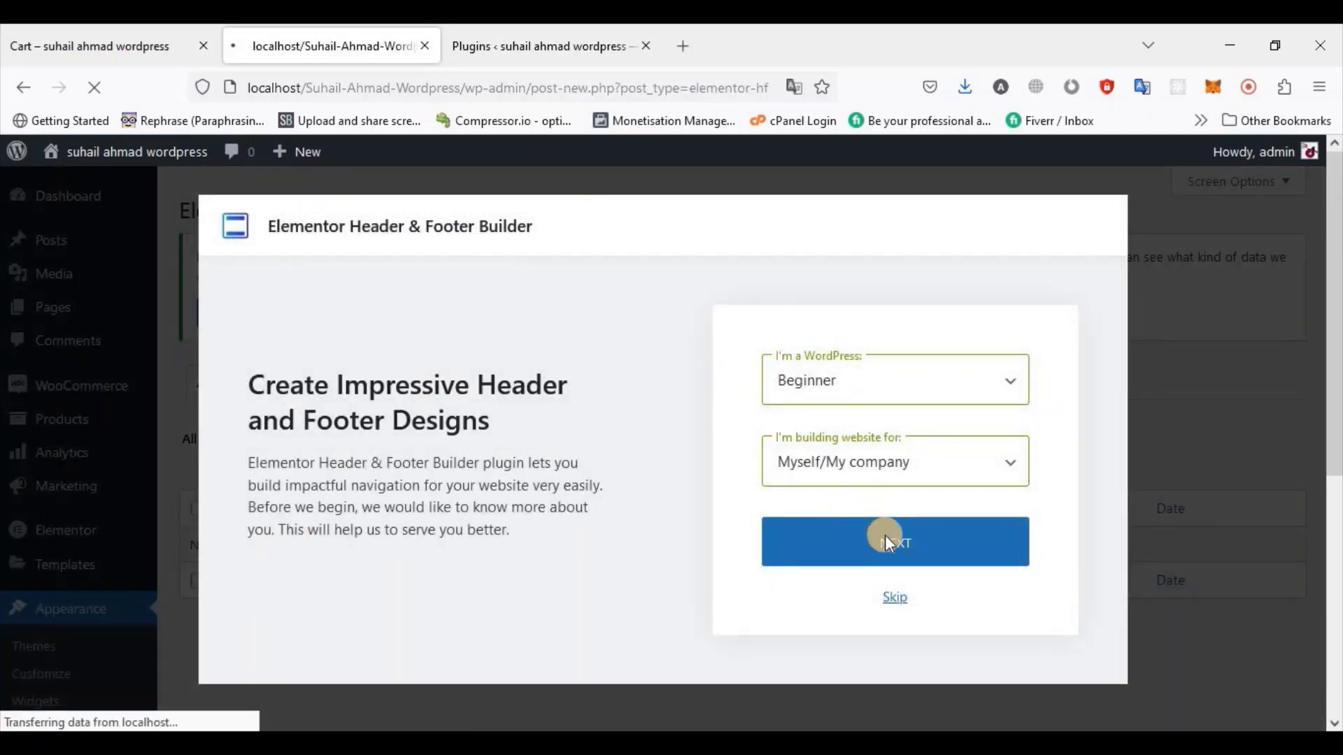
Title the template "Header for cart" and set its template type to Header
scroll(772, 507, down, 1)
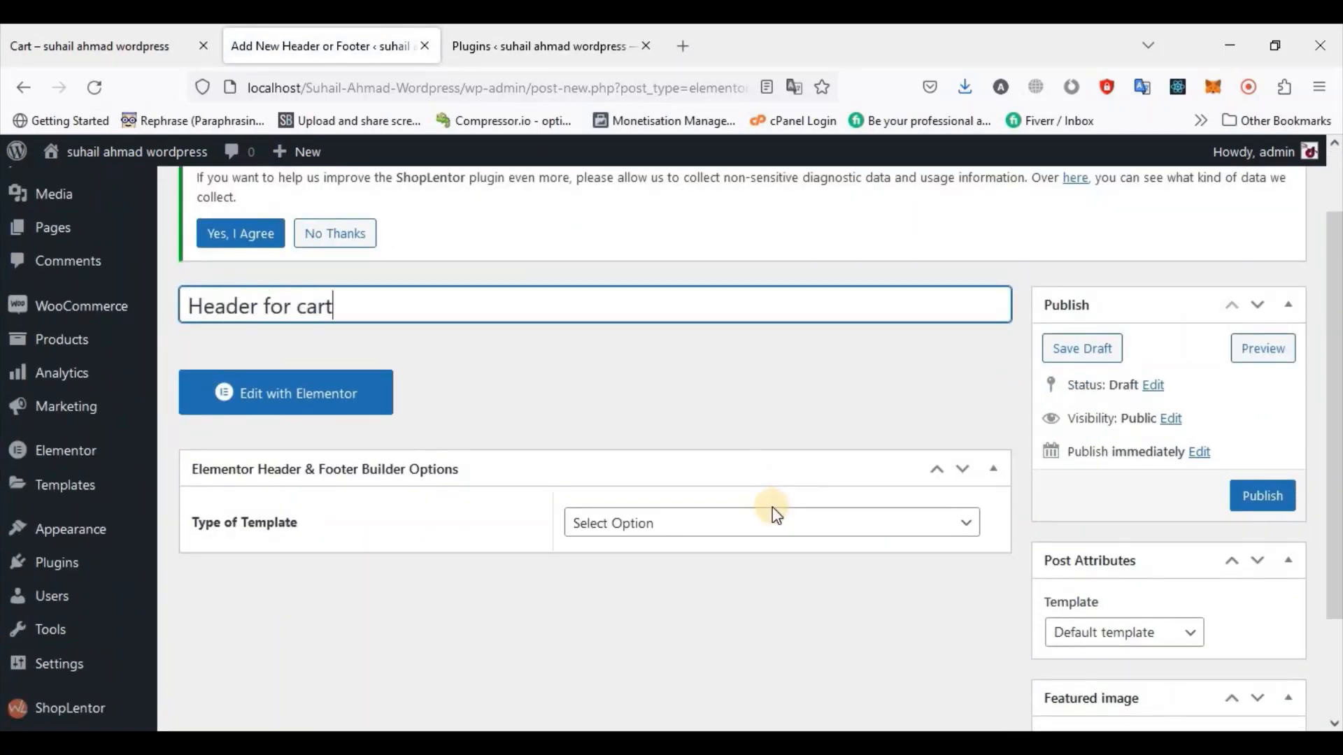
scroll(772, 508, down, 3)
click(661, 395)
click(666, 458)
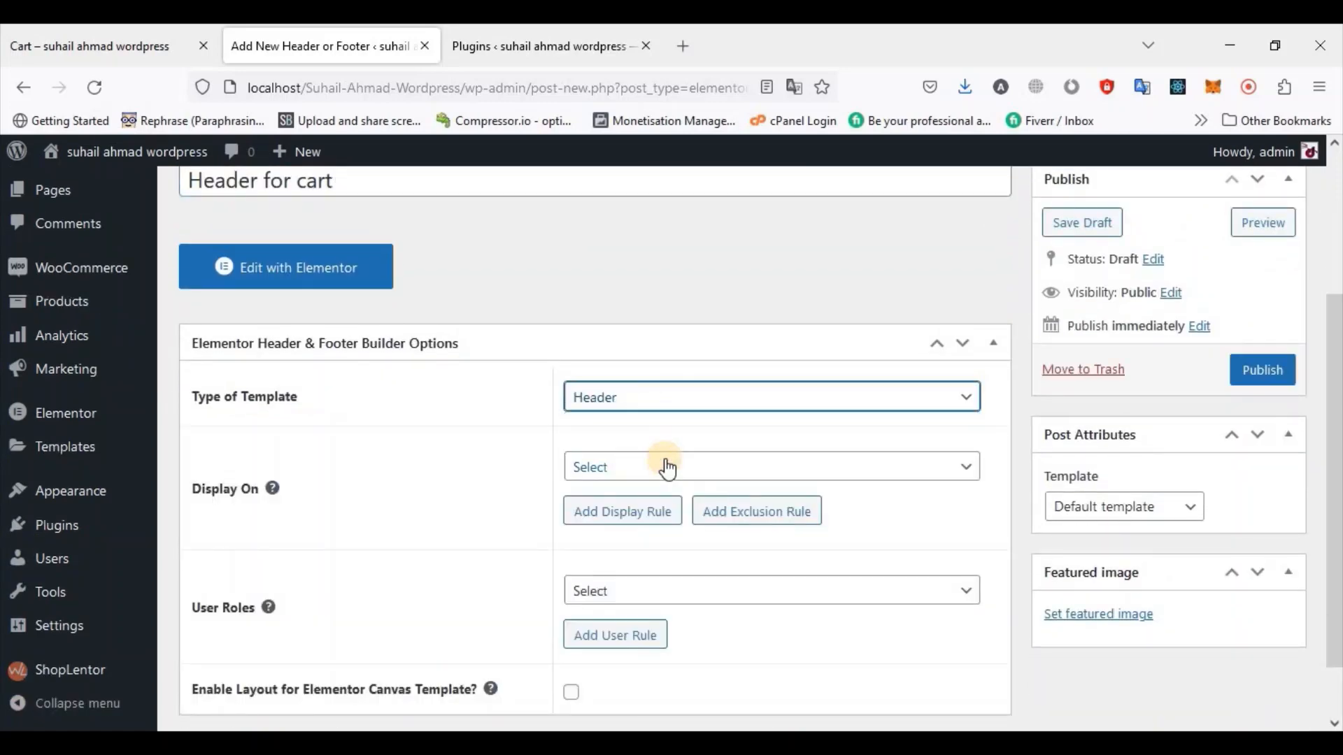
Display the header on Specific Pages / Posts / Taxonomies with the Cart page as target, and publish the template
click(666, 467)
click(724, 418)
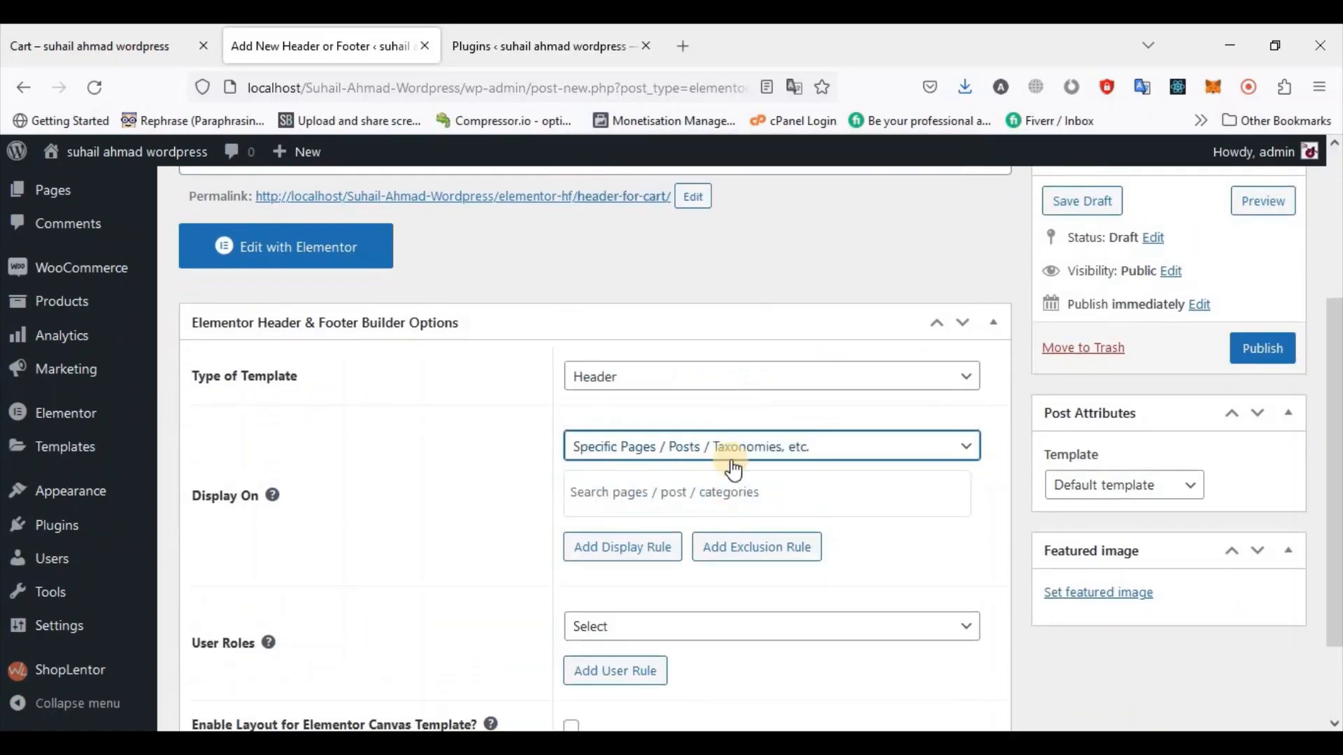
click(726, 491)
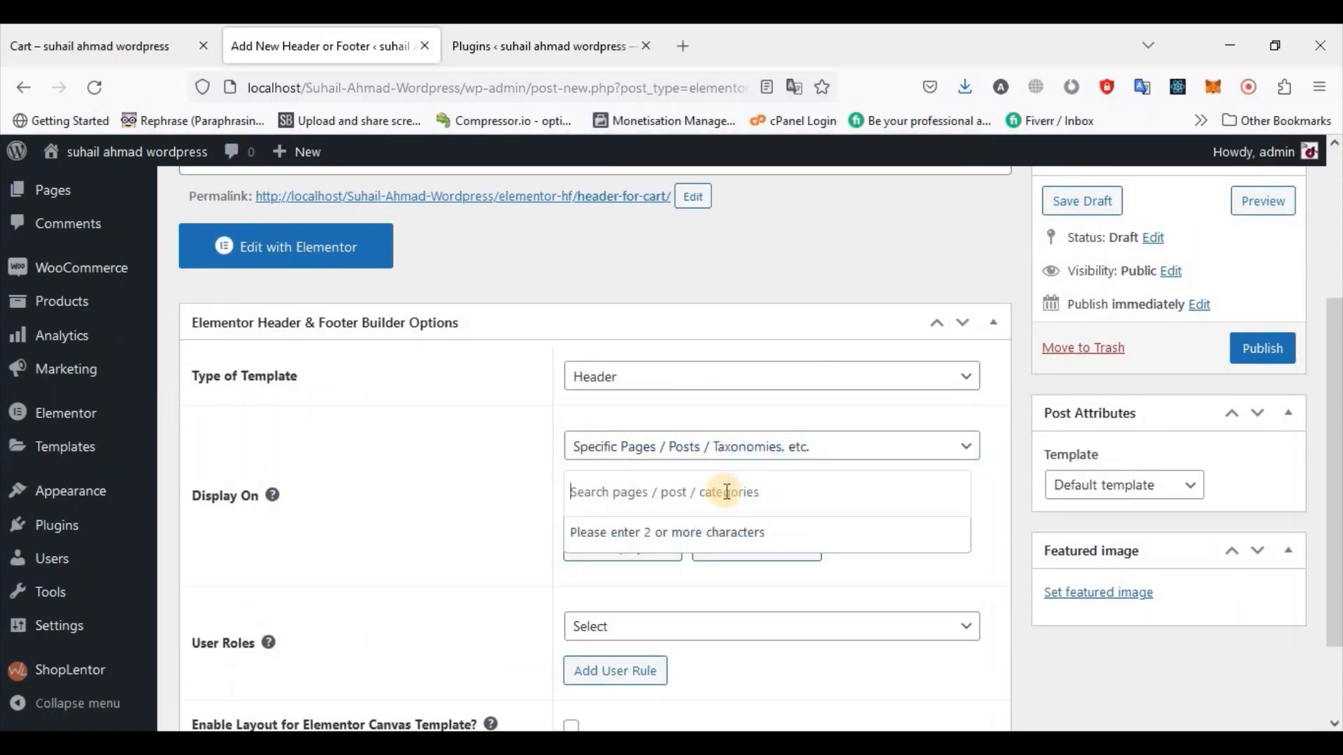
text(ca)
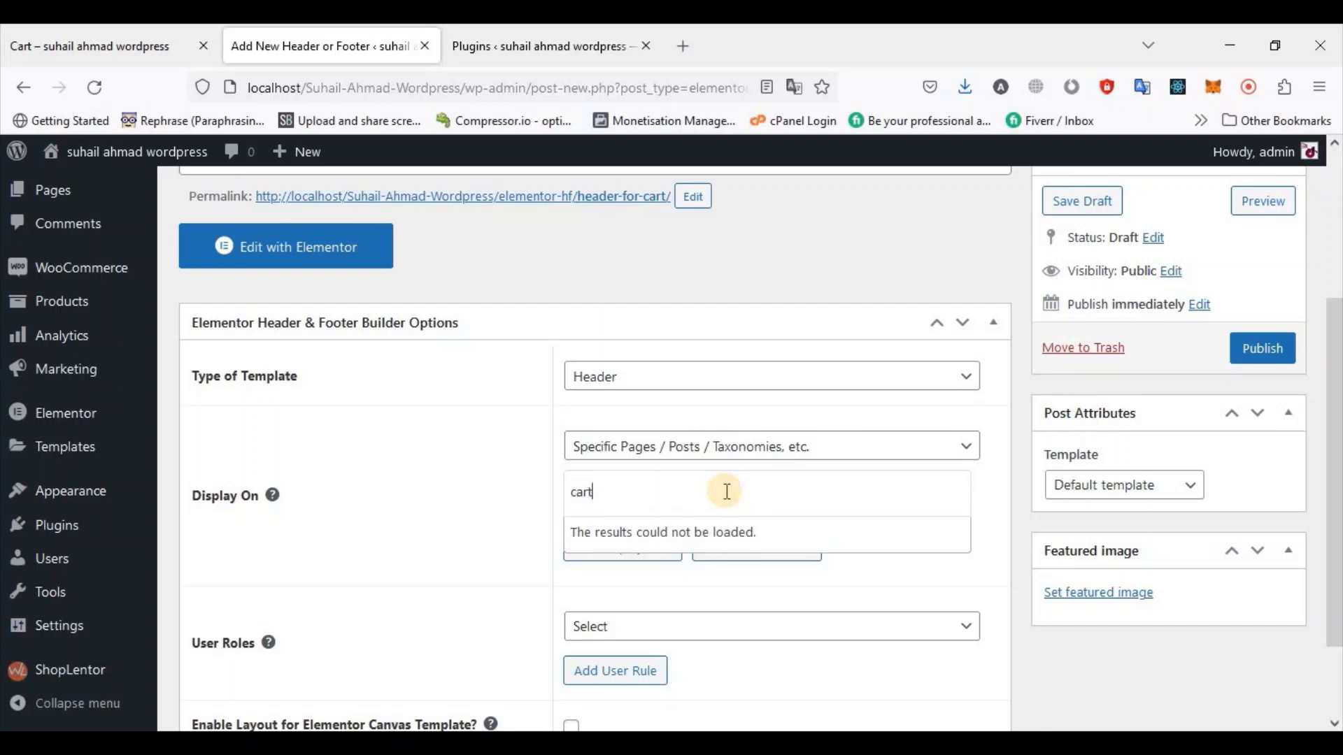
text(rt)
click(686, 563)
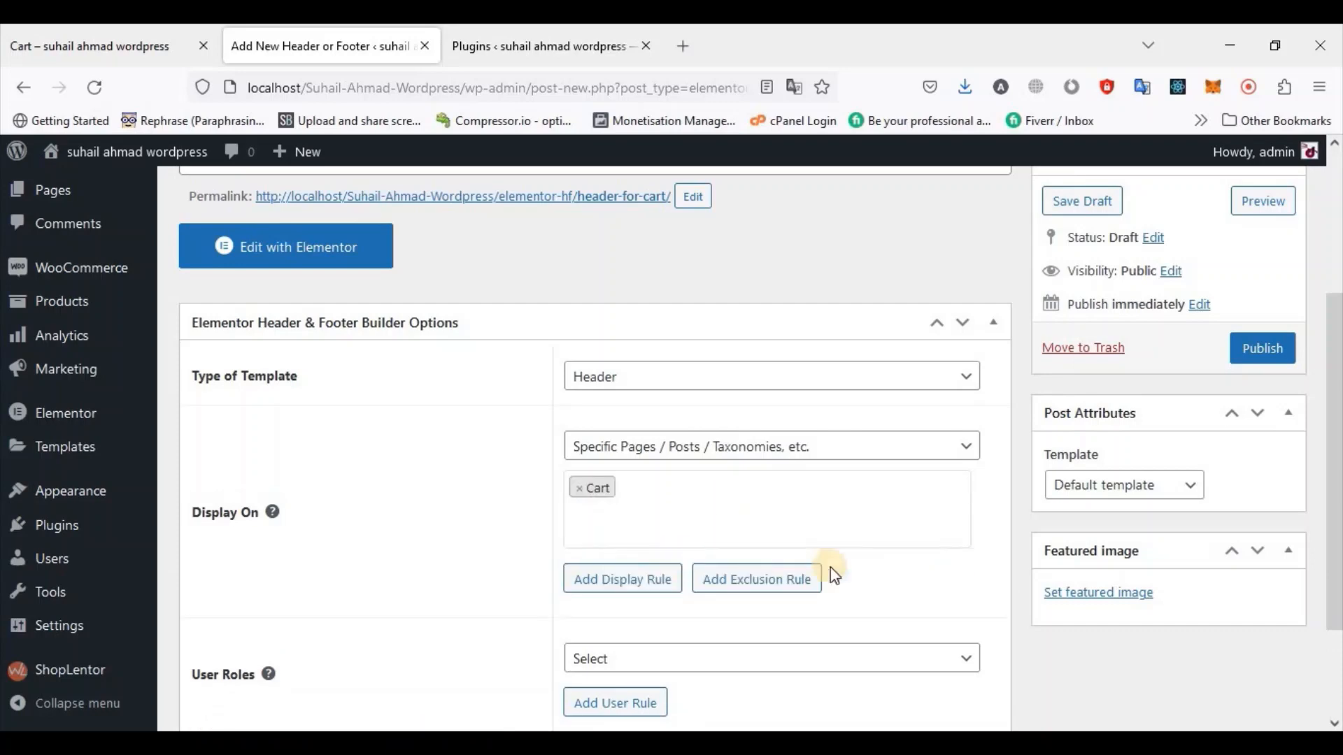
scroll(924, 588, down, 2)
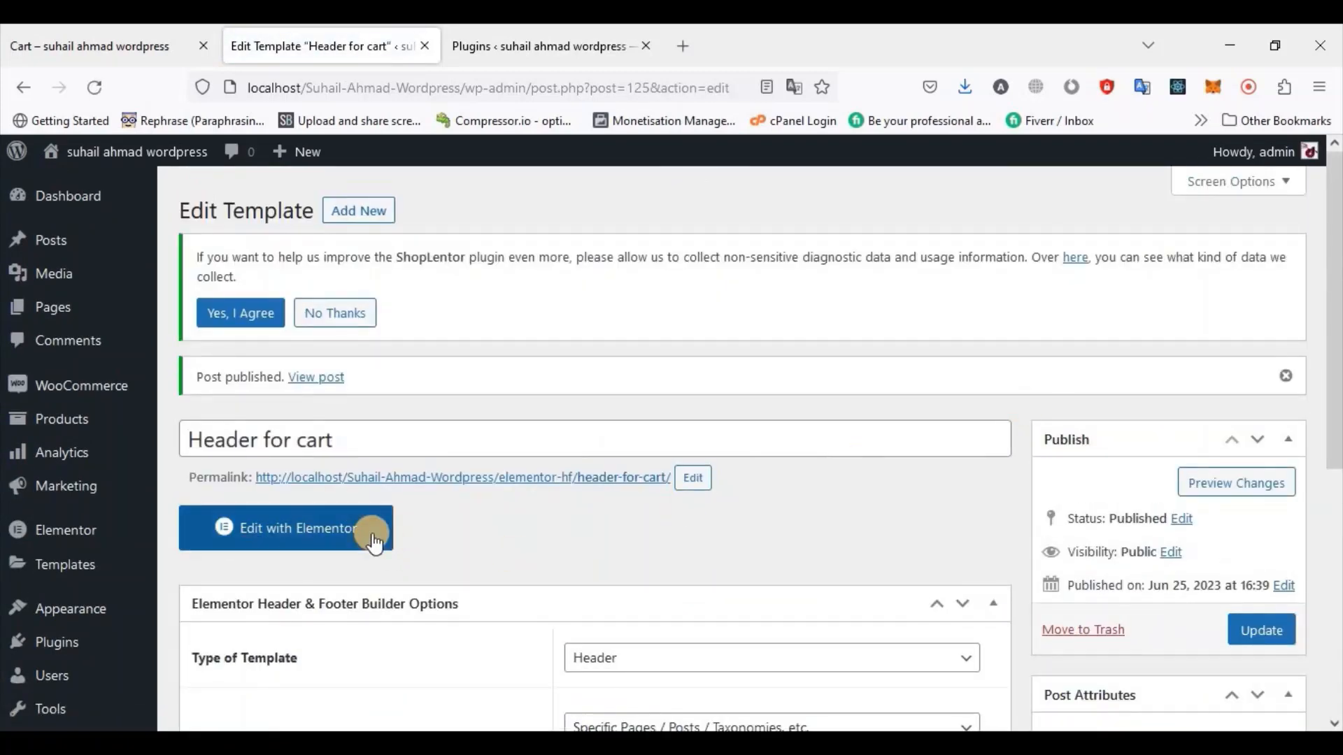
Open the header template in Elementor and add a two-column section with a narrow first column and a wide second column
click(374, 544)
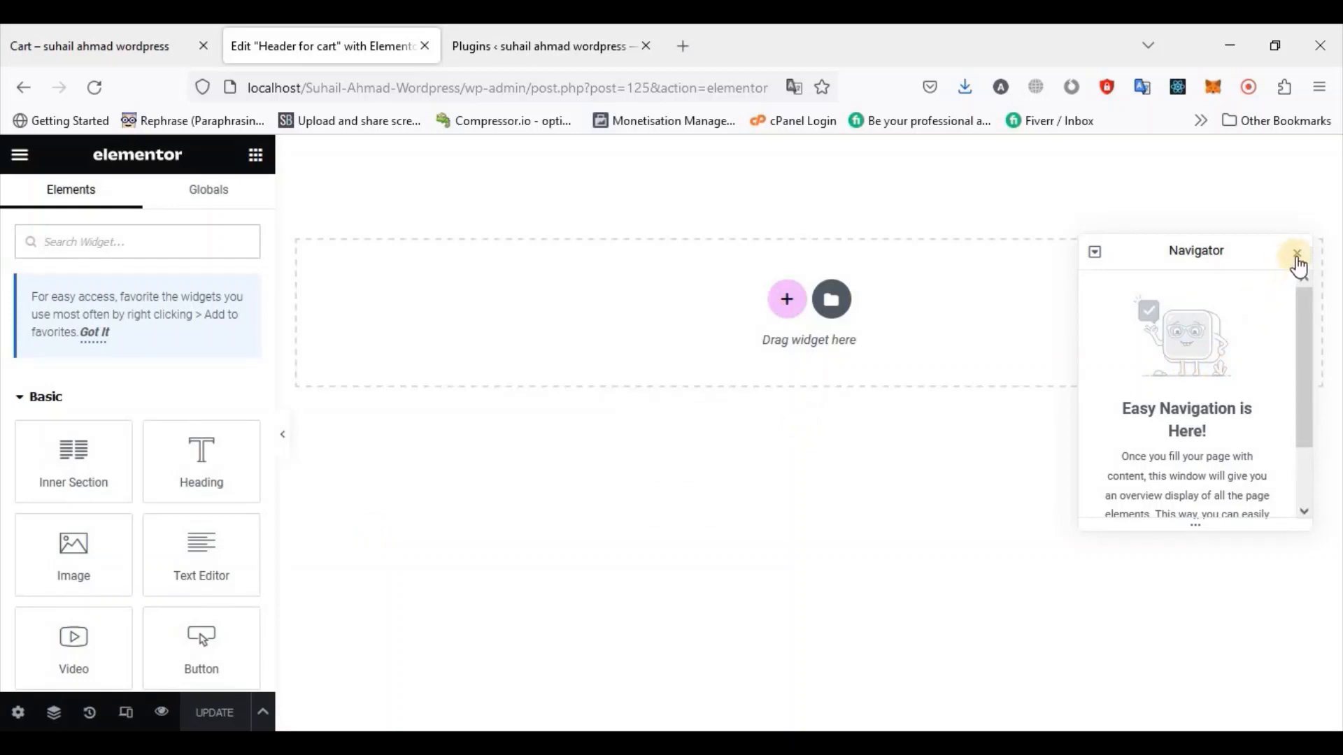
click(1298, 260)
click(786, 300)
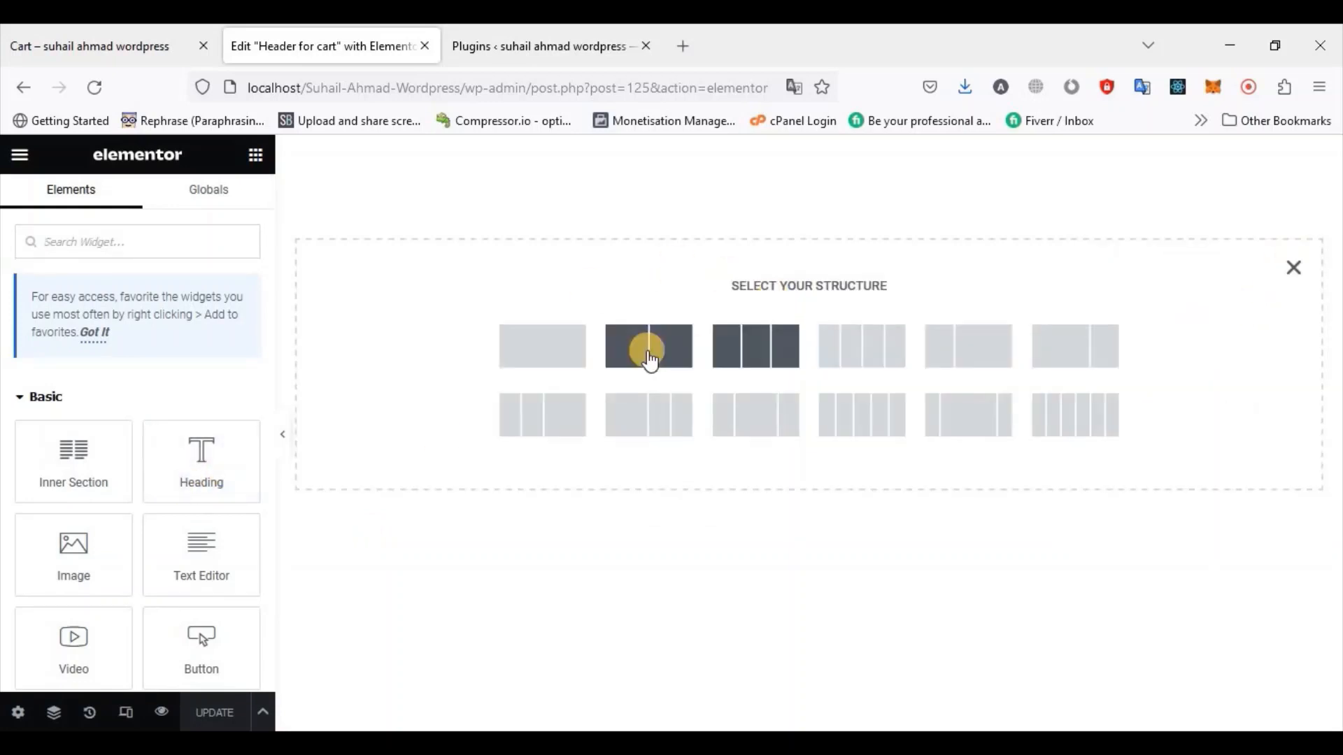
click(954, 345)
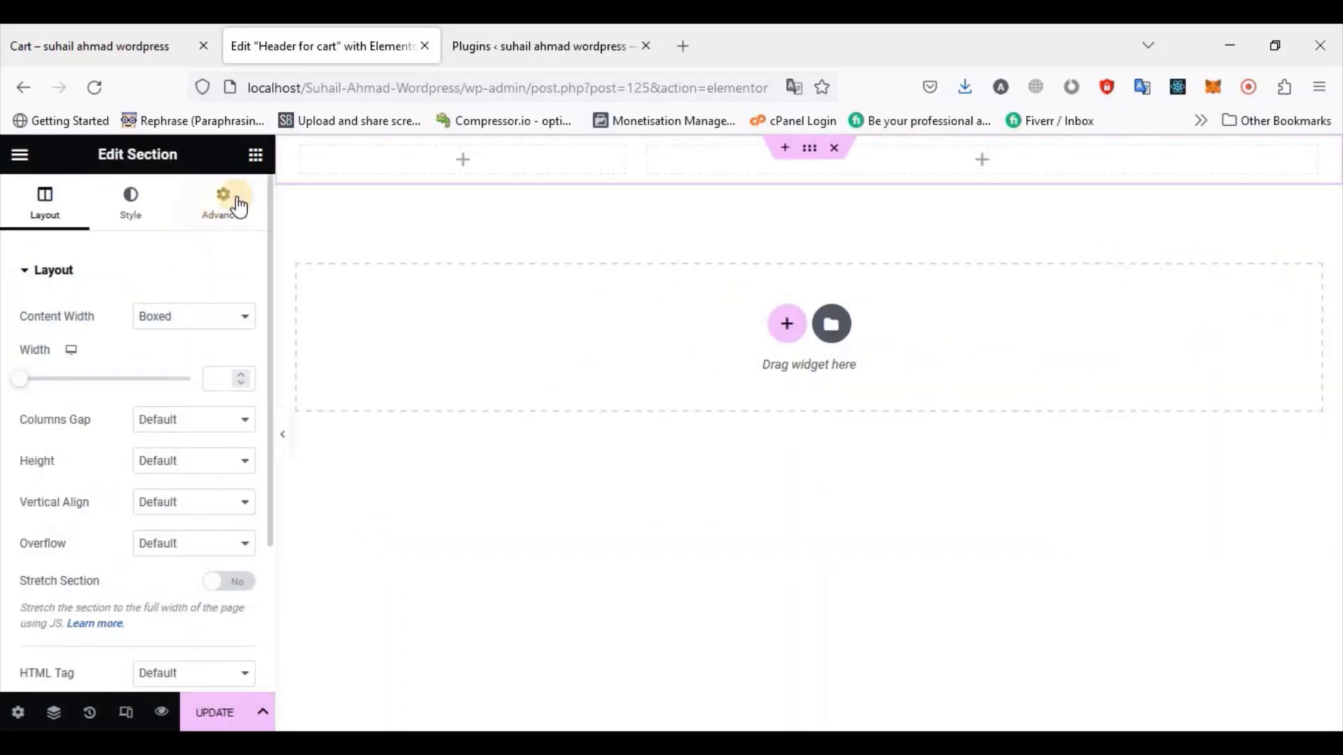
Search the widgets for "image" and place an Image widget in the section's narrow column
click(255, 155)
text(img)
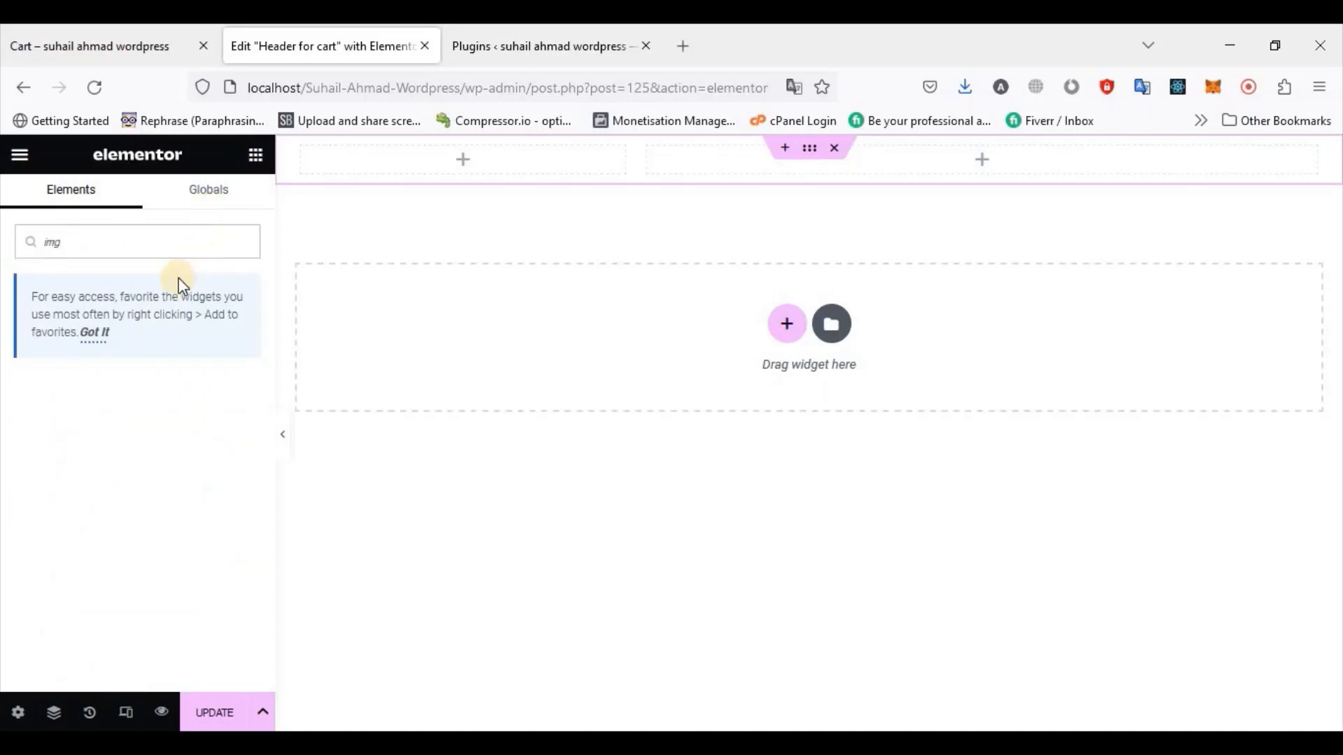
key(BackSpace)
key(BackSpace)
text(mage)
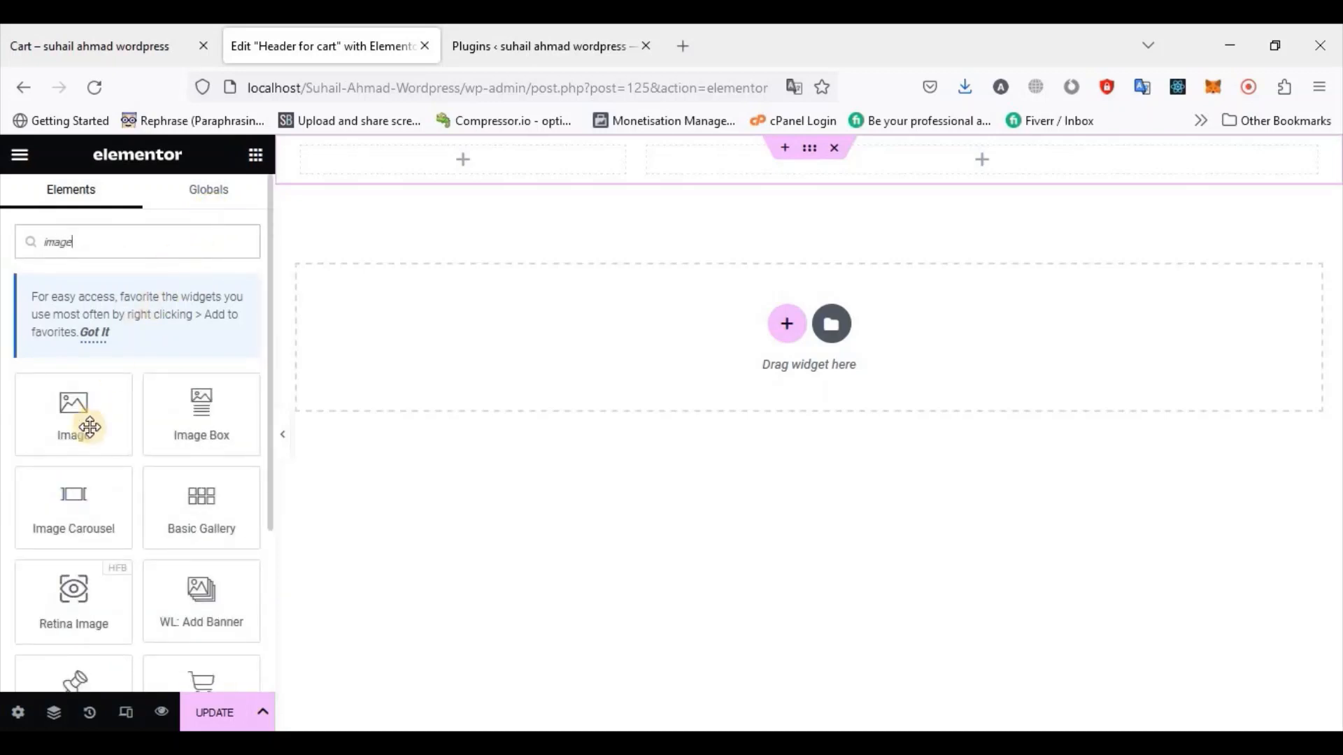
drag(90, 427, 455, 150)
Choose the colorful shopping cart picture from the media library as the widget's image
click(127, 351)
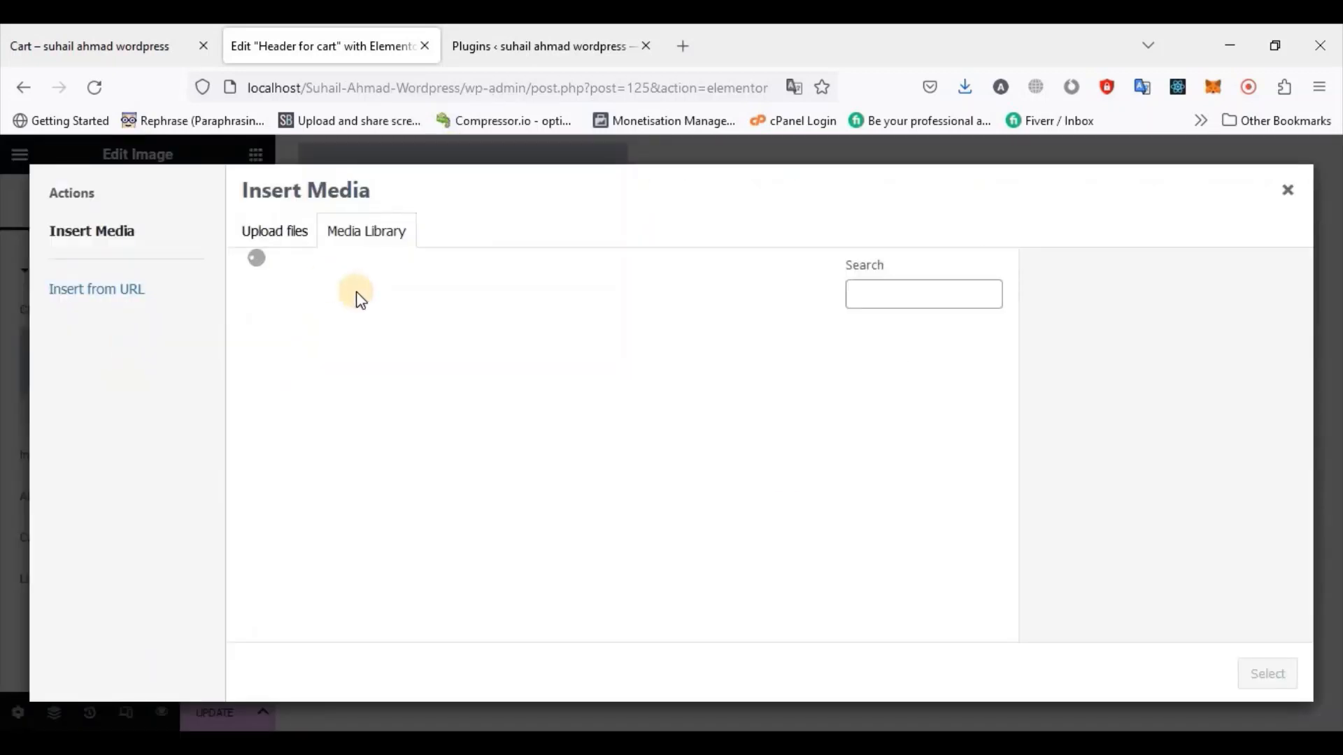
click(455, 385)
click(294, 412)
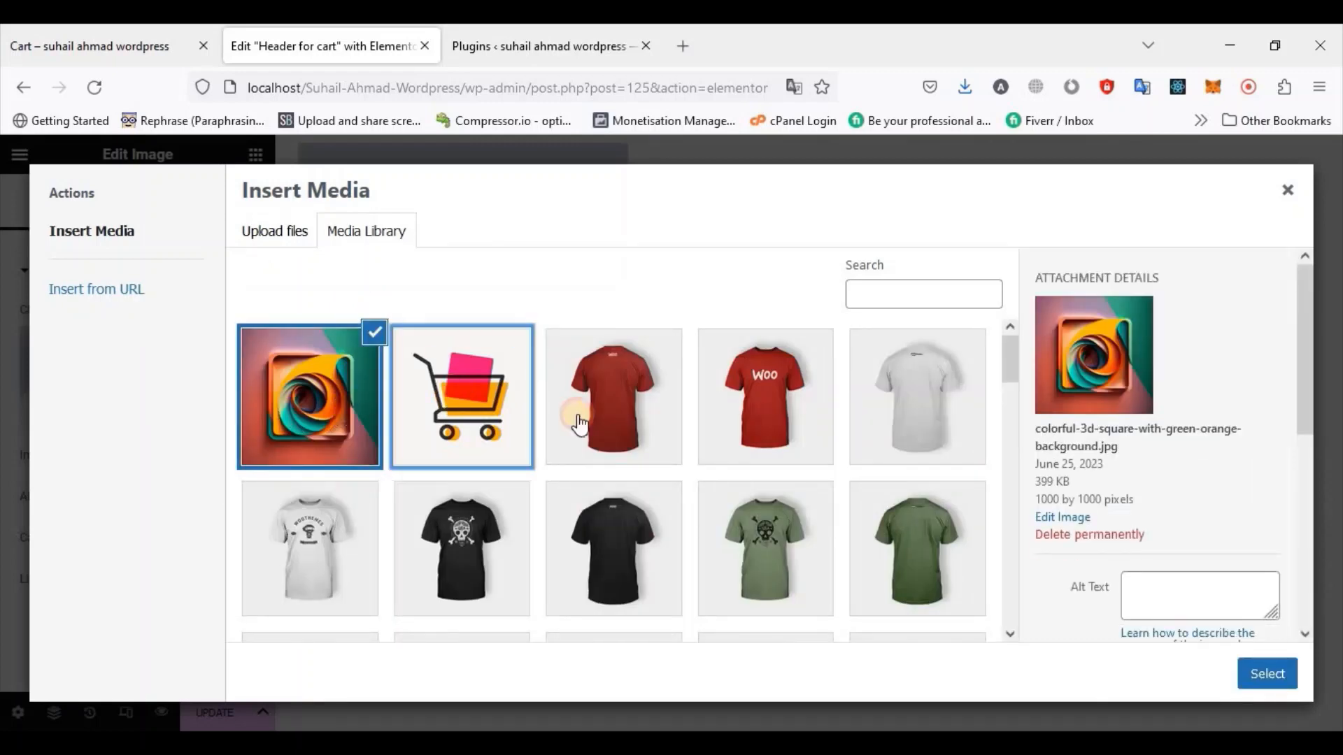
click(462, 396)
click(1268, 673)
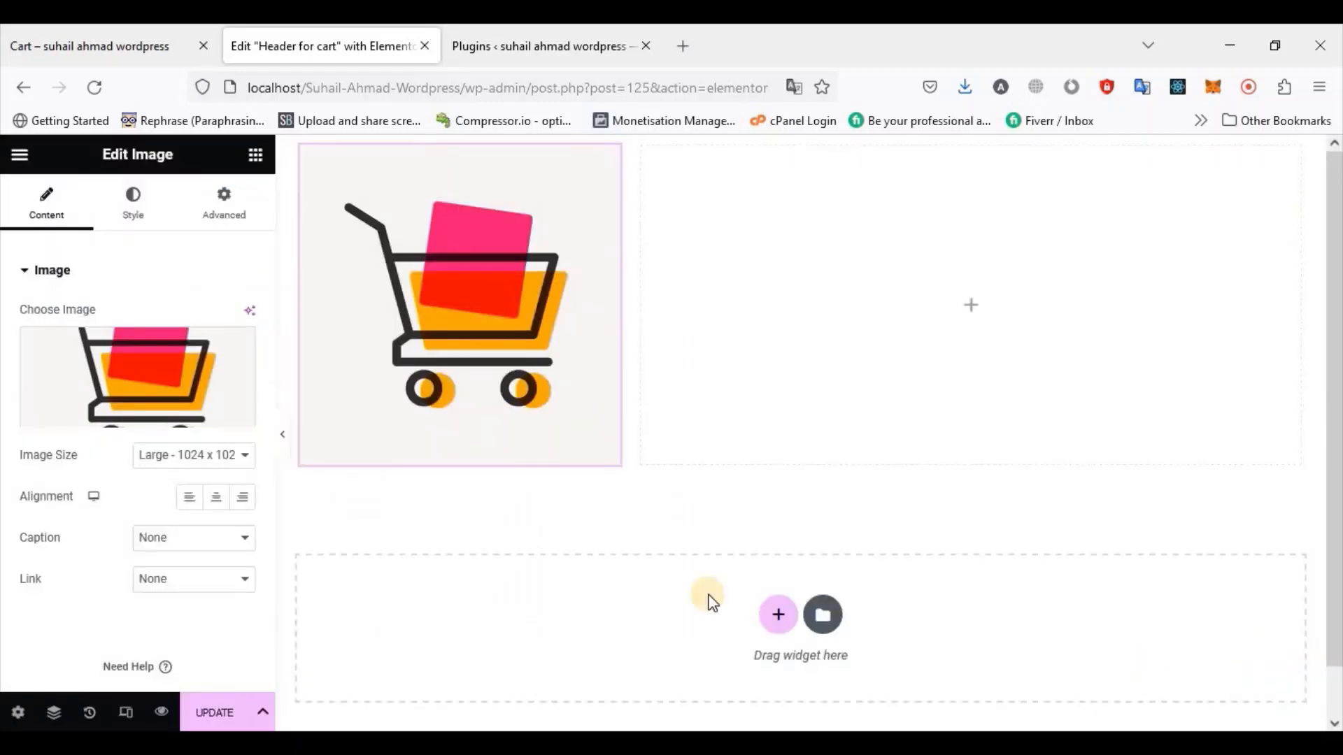
Reduce the cart image's width to 29% and align it to the left of its column
click(143, 223)
drag(27, 343, 67, 338)
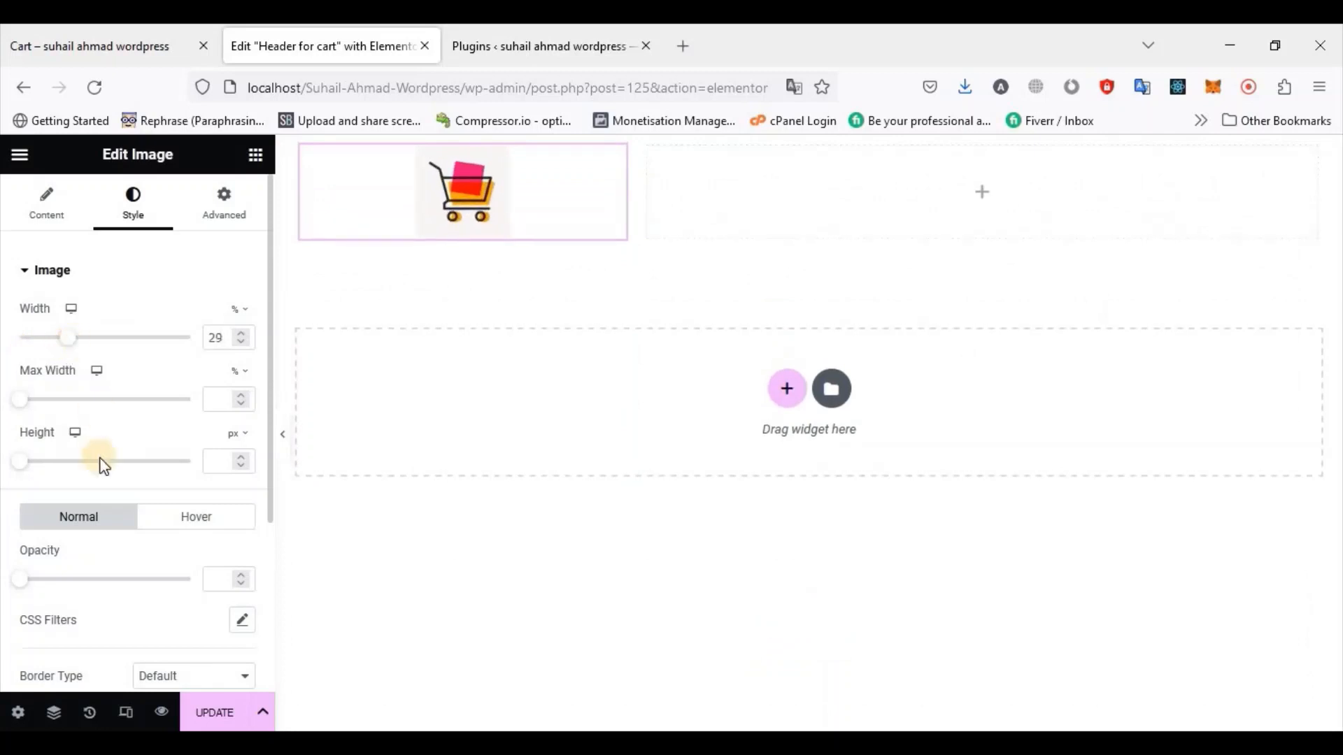
click(46, 200)
click(189, 498)
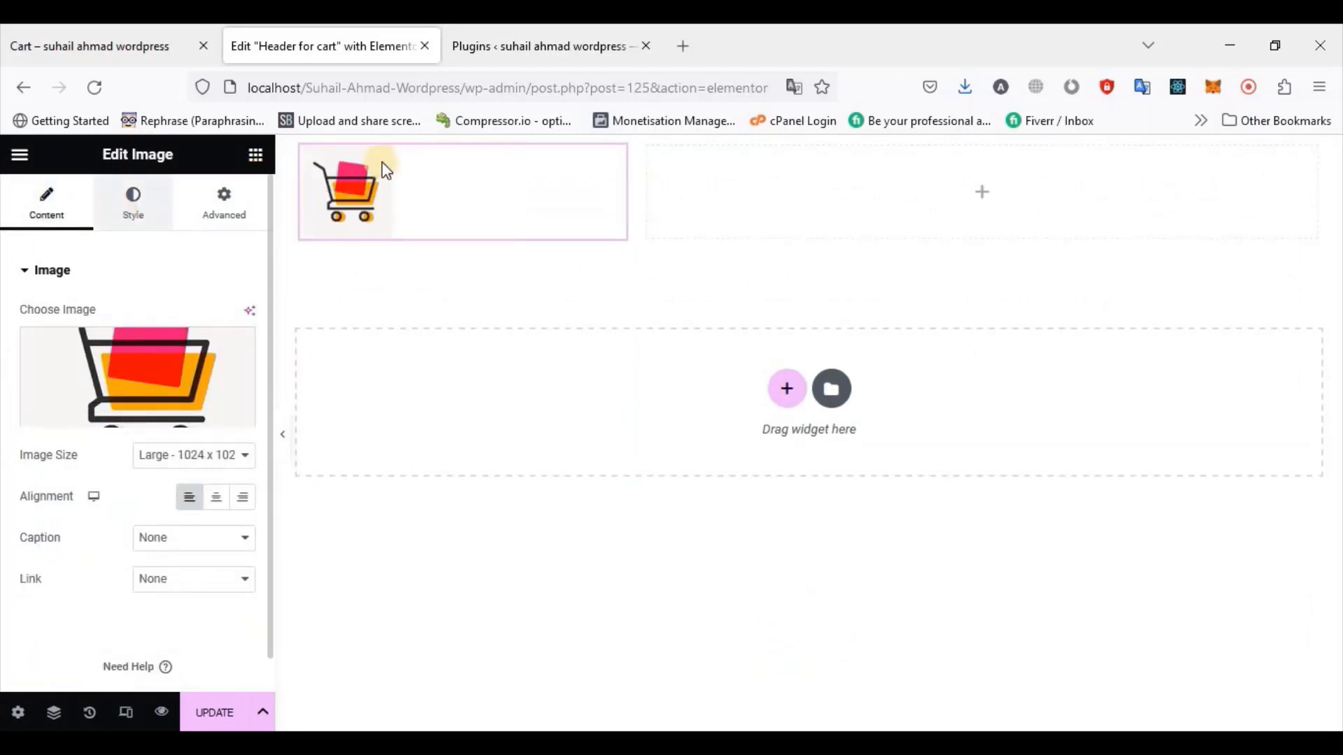
Try the Inline (auto), Full Width (100%) and Custom layout widths on the image and return it to Default
click(218, 228)
scroll(157, 480, down, 1)
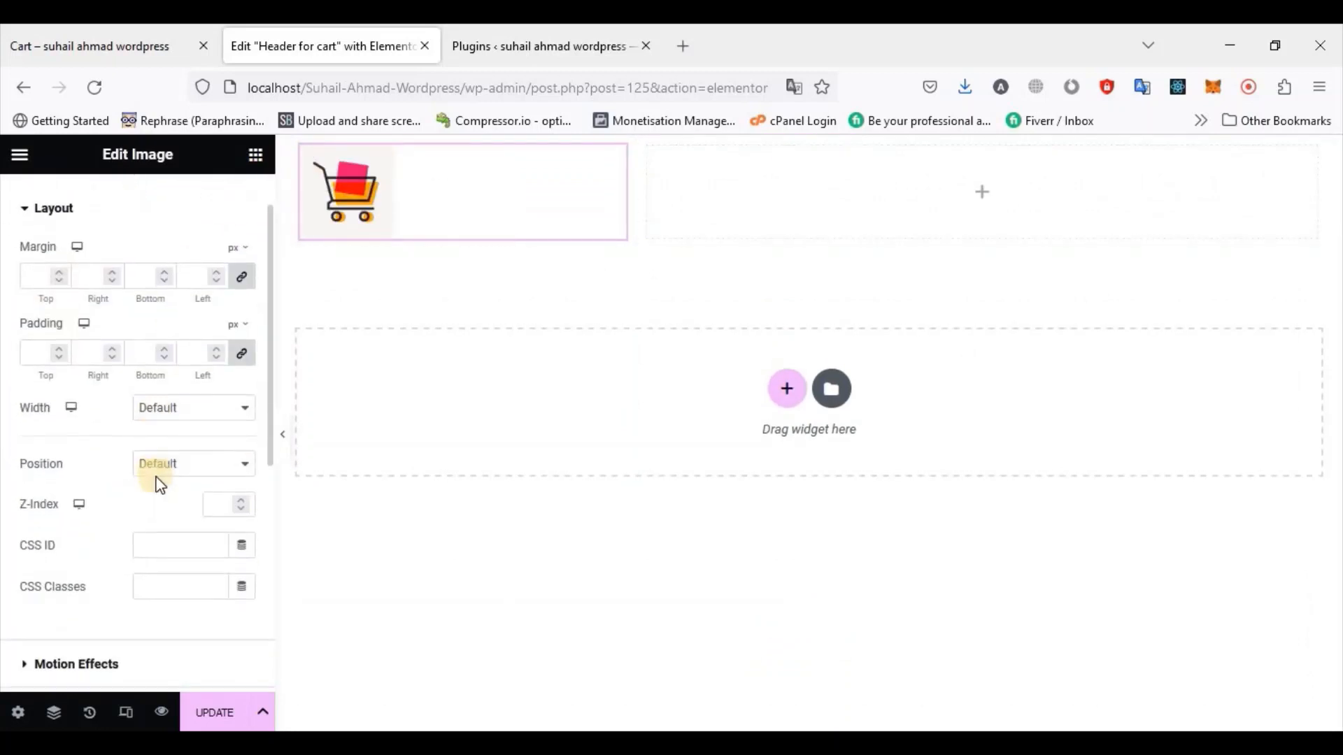
click(209, 404)
click(231, 473)
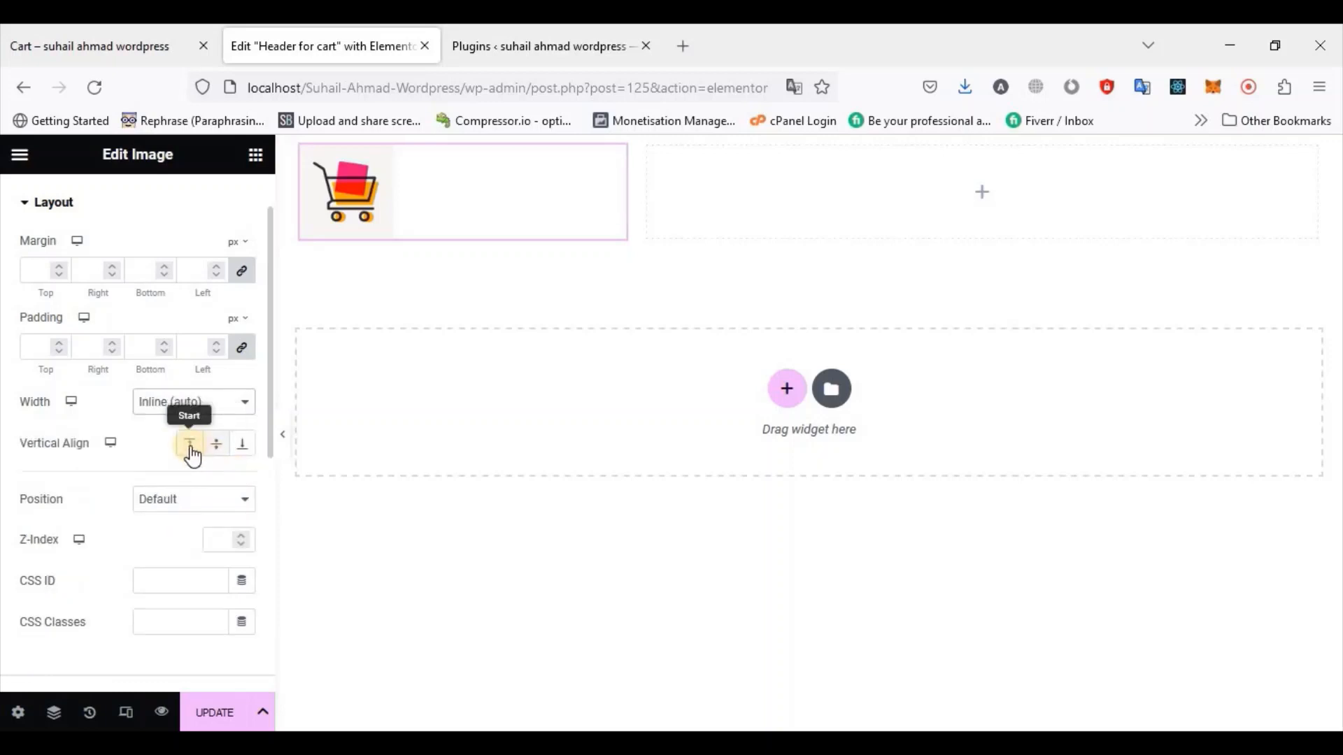
click(167, 399)
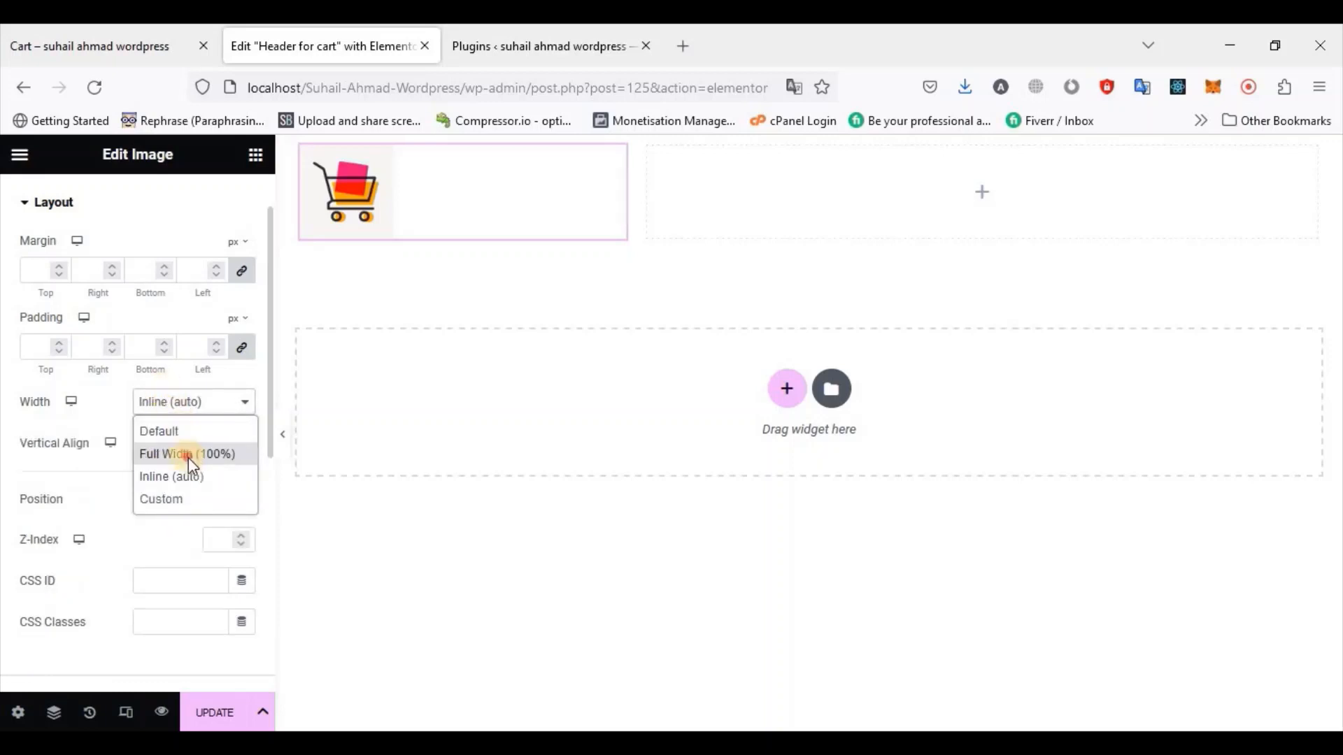
click(188, 455)
click(157, 404)
click(167, 499)
click(173, 405)
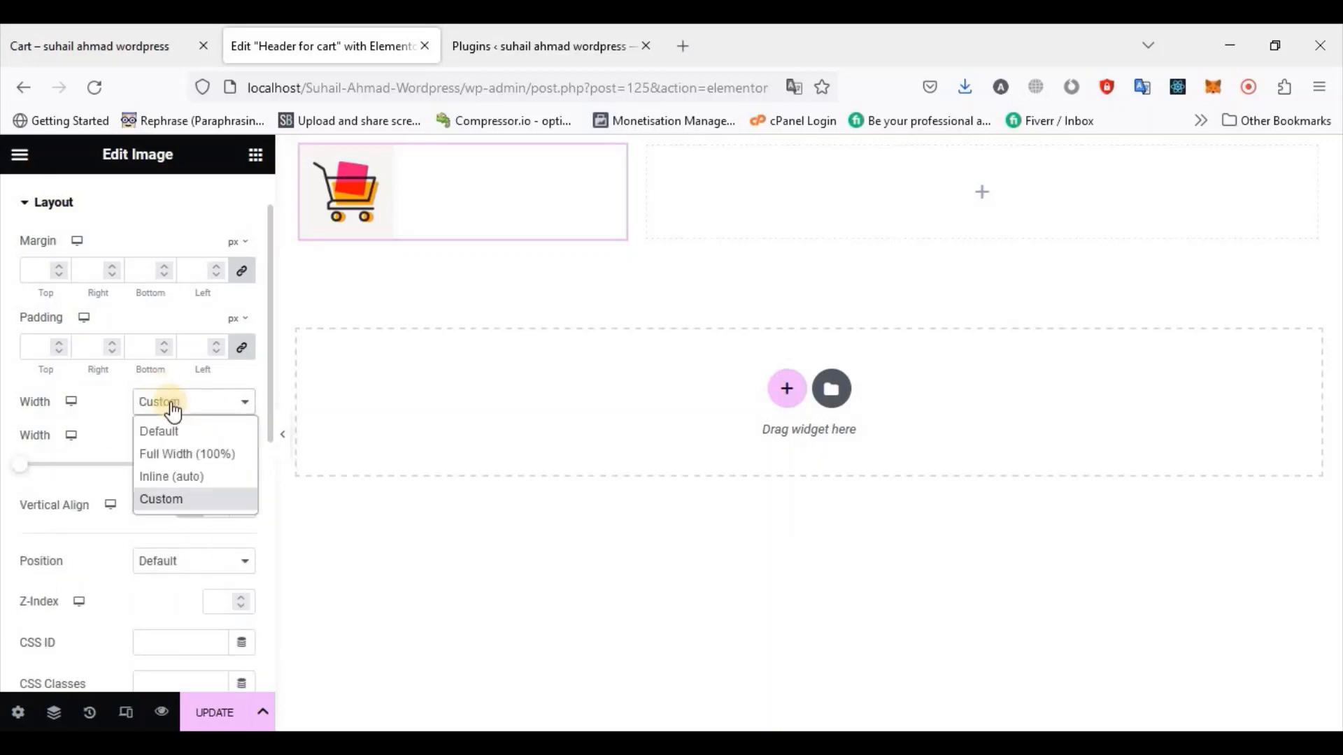
click(189, 477)
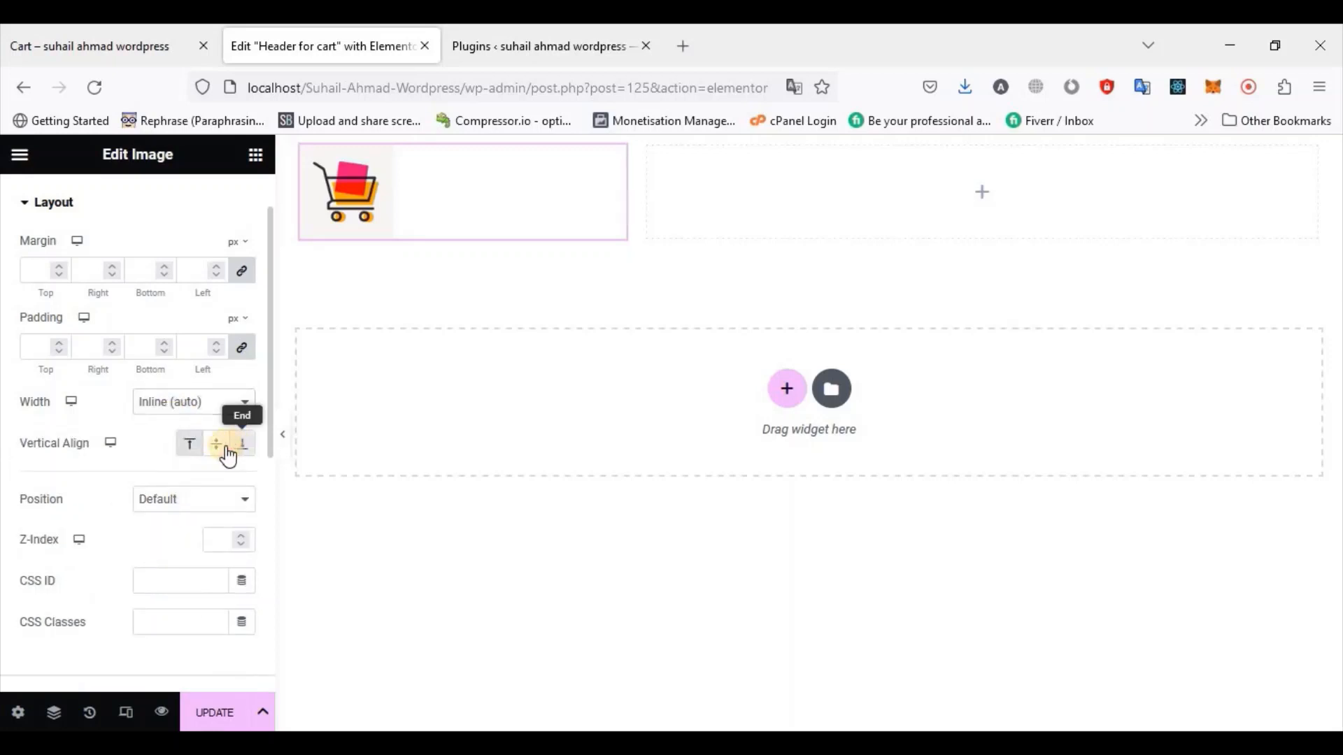
click(180, 410)
click(180, 429)
scroll(196, 313, up, 2)
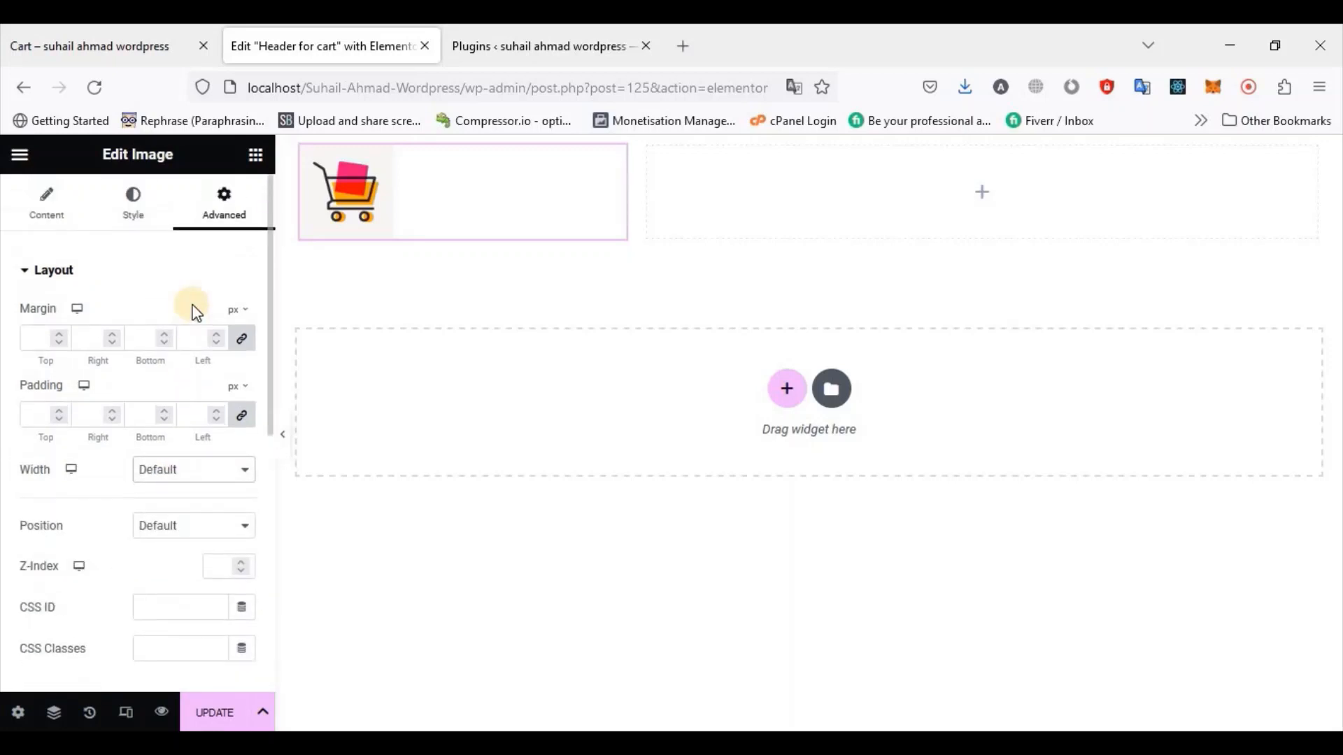
click(151, 220)
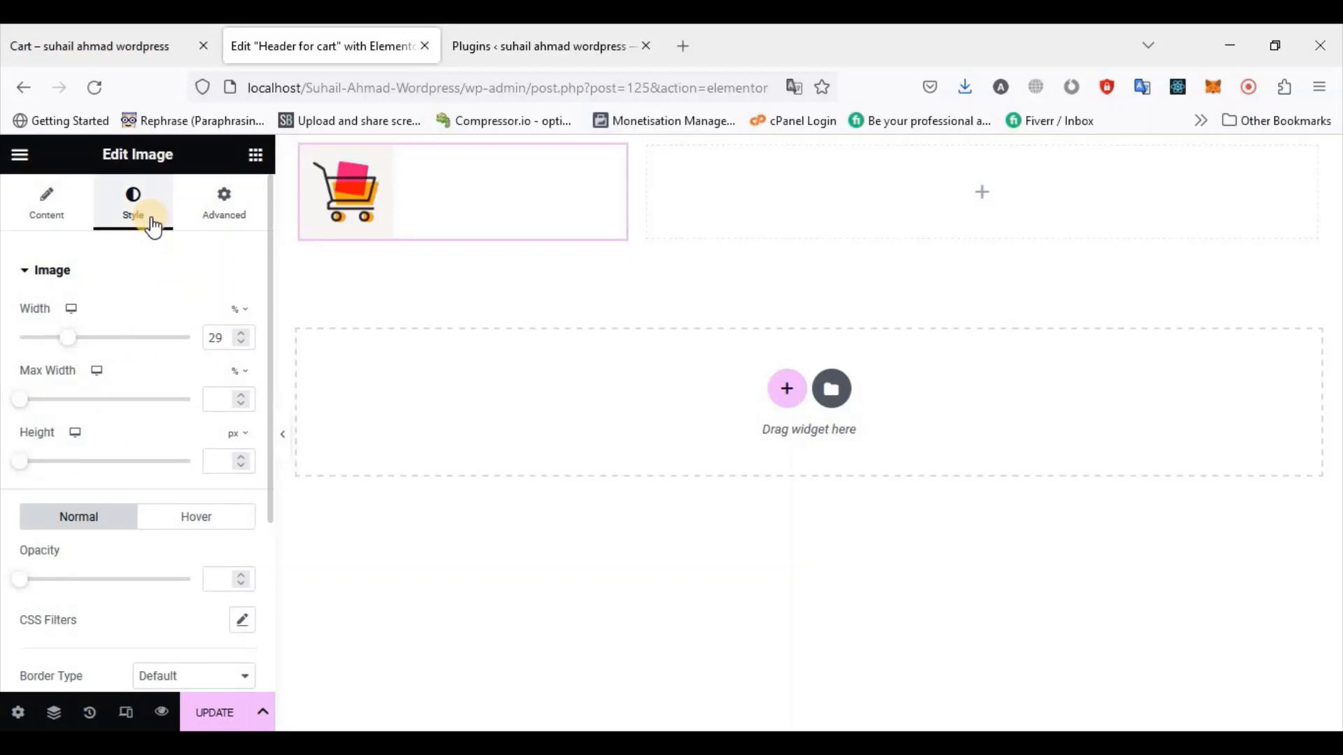
scroll(57, 450, down, 1)
scroll(57, 450, down, 1)
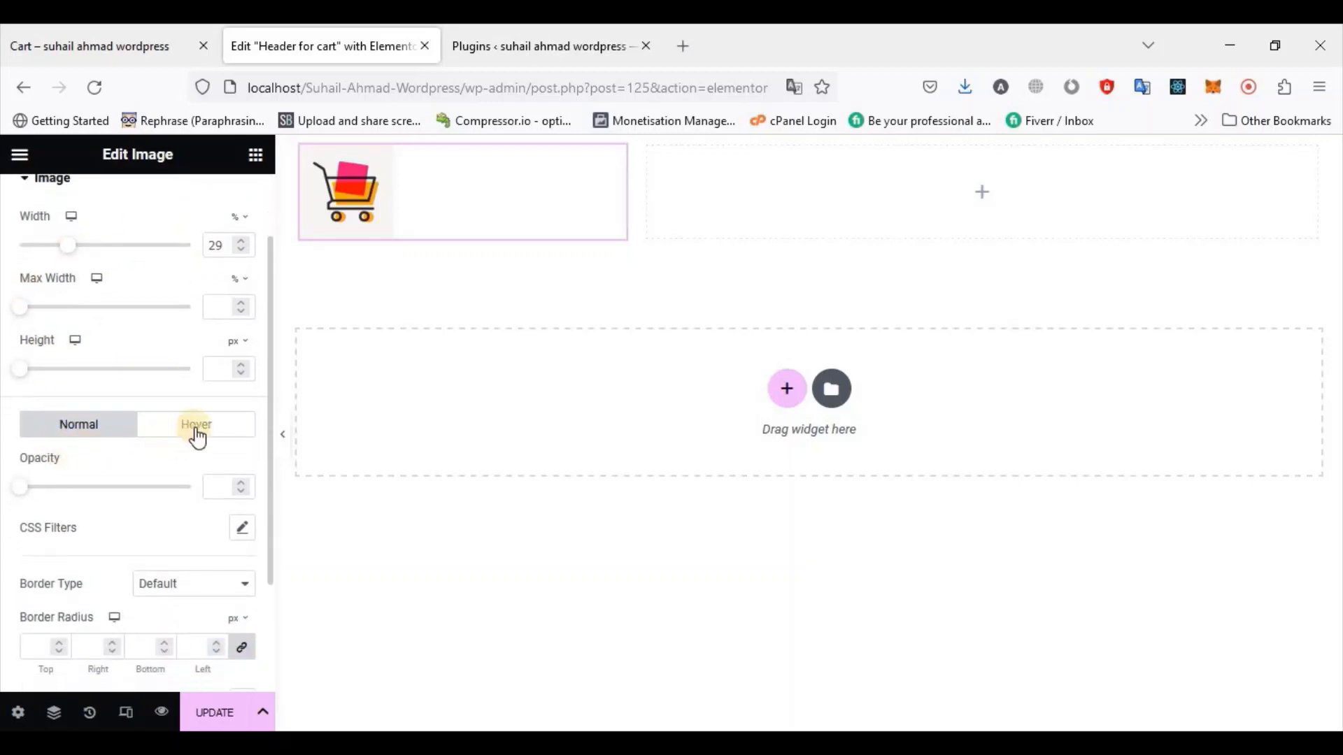
scroll(196, 481, down, 3)
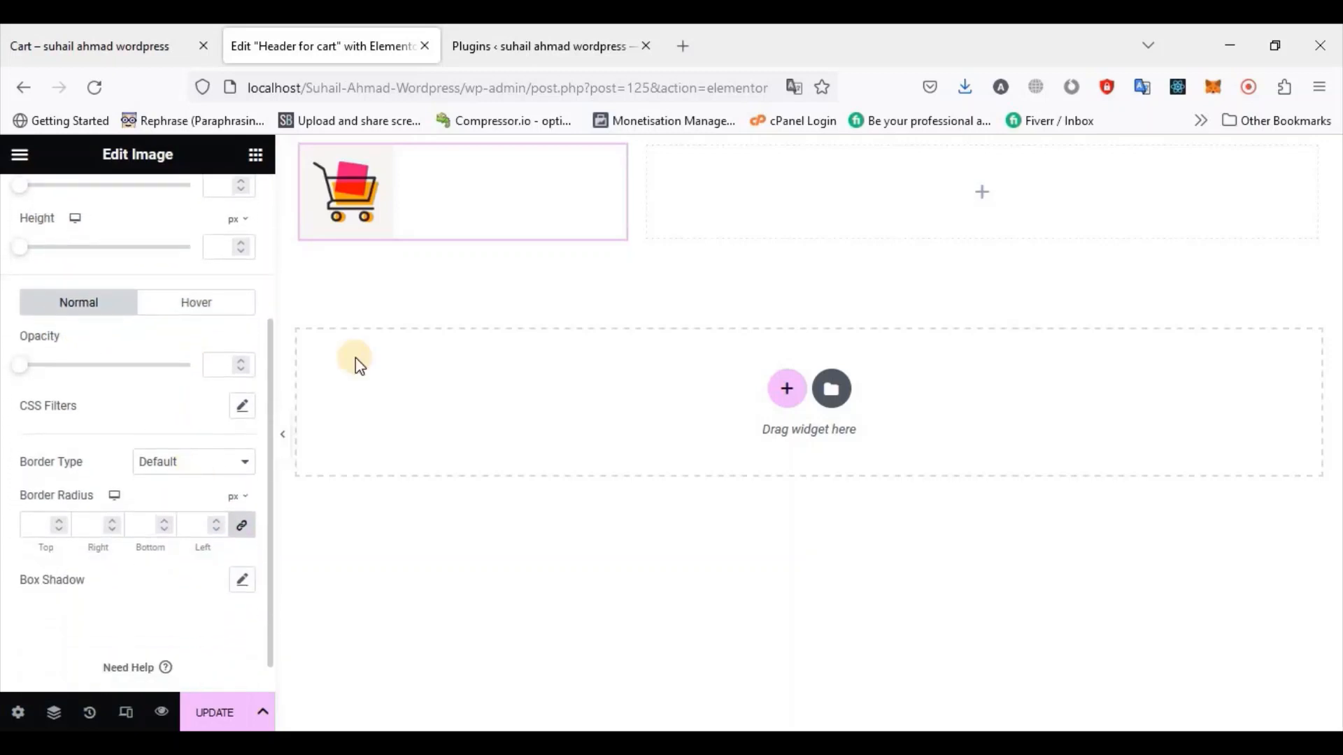
click(301, 147)
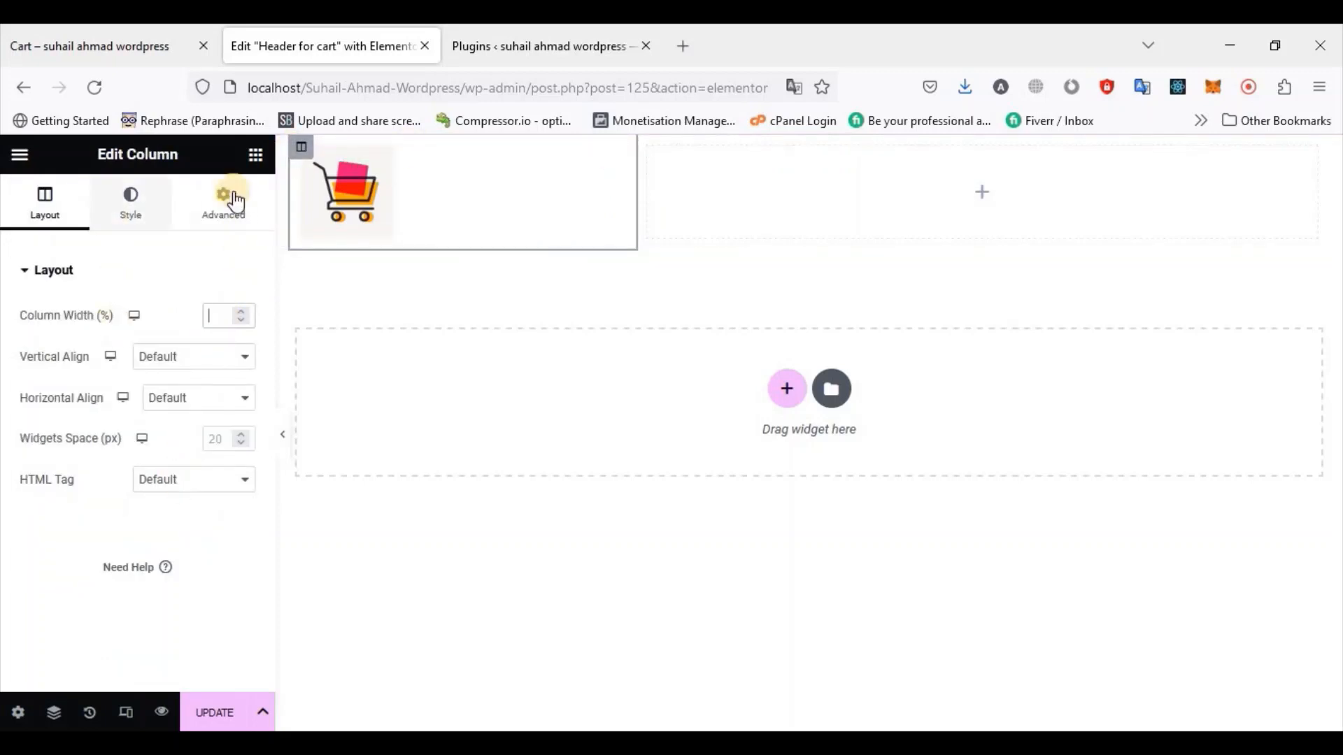
Try the 50,50 and 66,33 column structures on the header section and return it to 33,66
click(810, 149)
scroll(97, 531, down, 3)
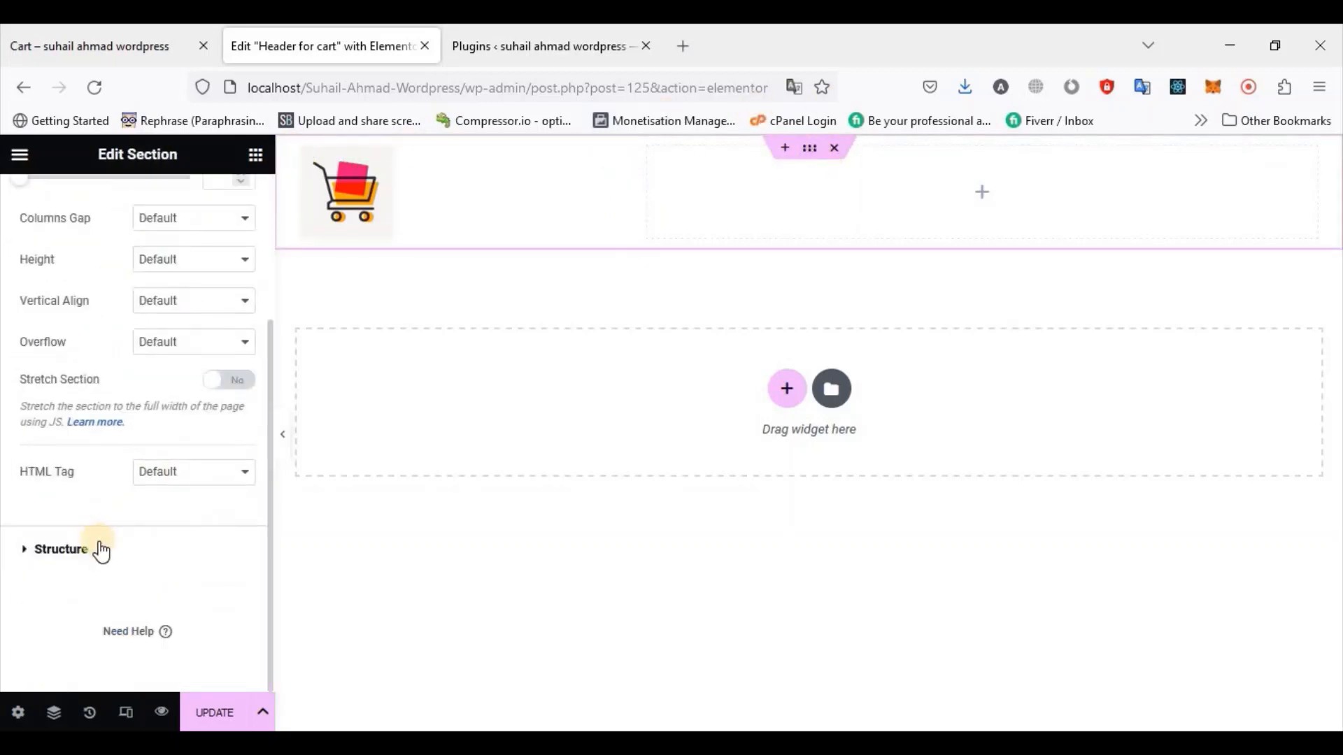
click(99, 548)
click(58, 401)
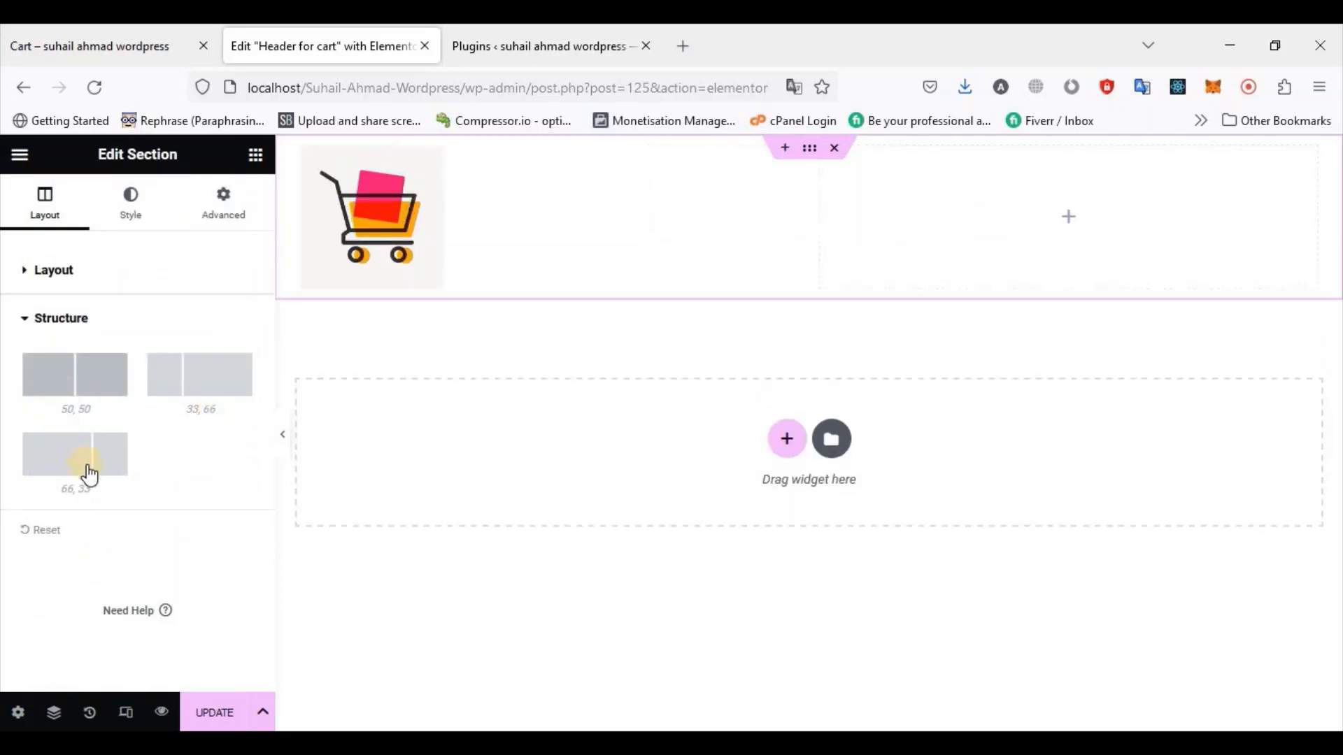
click(90, 473)
click(210, 389)
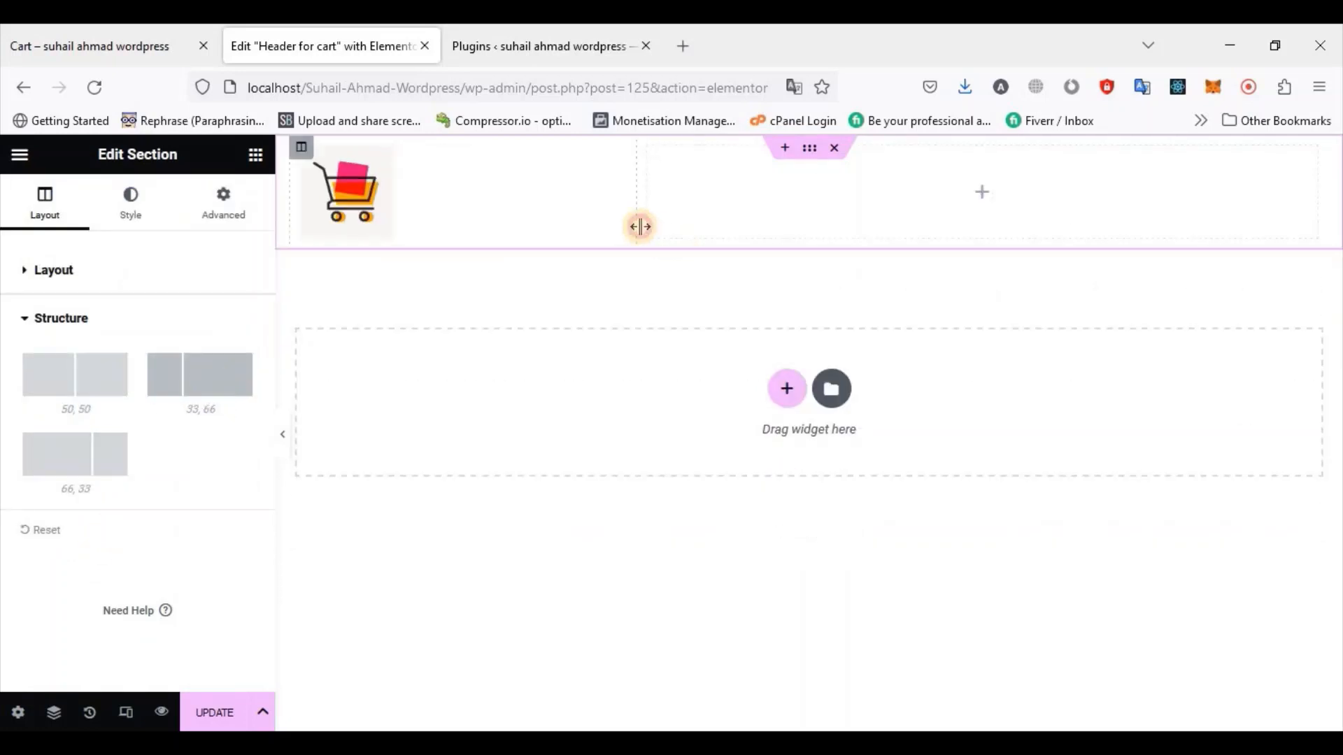
Narrow the cart image's column well below a third of the section and set the image's width to 100%
drag(640, 226, 464, 219)
click(333, 168)
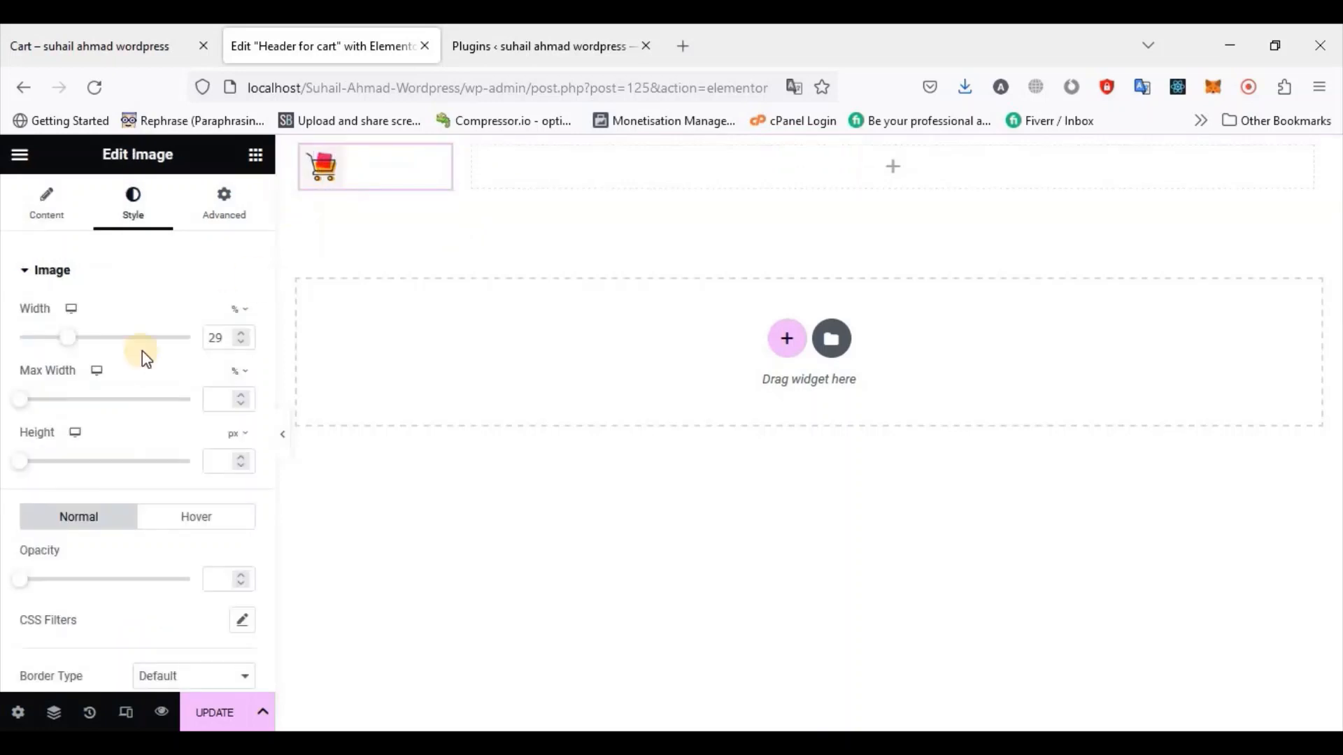
drag(72, 337, 202, 362)
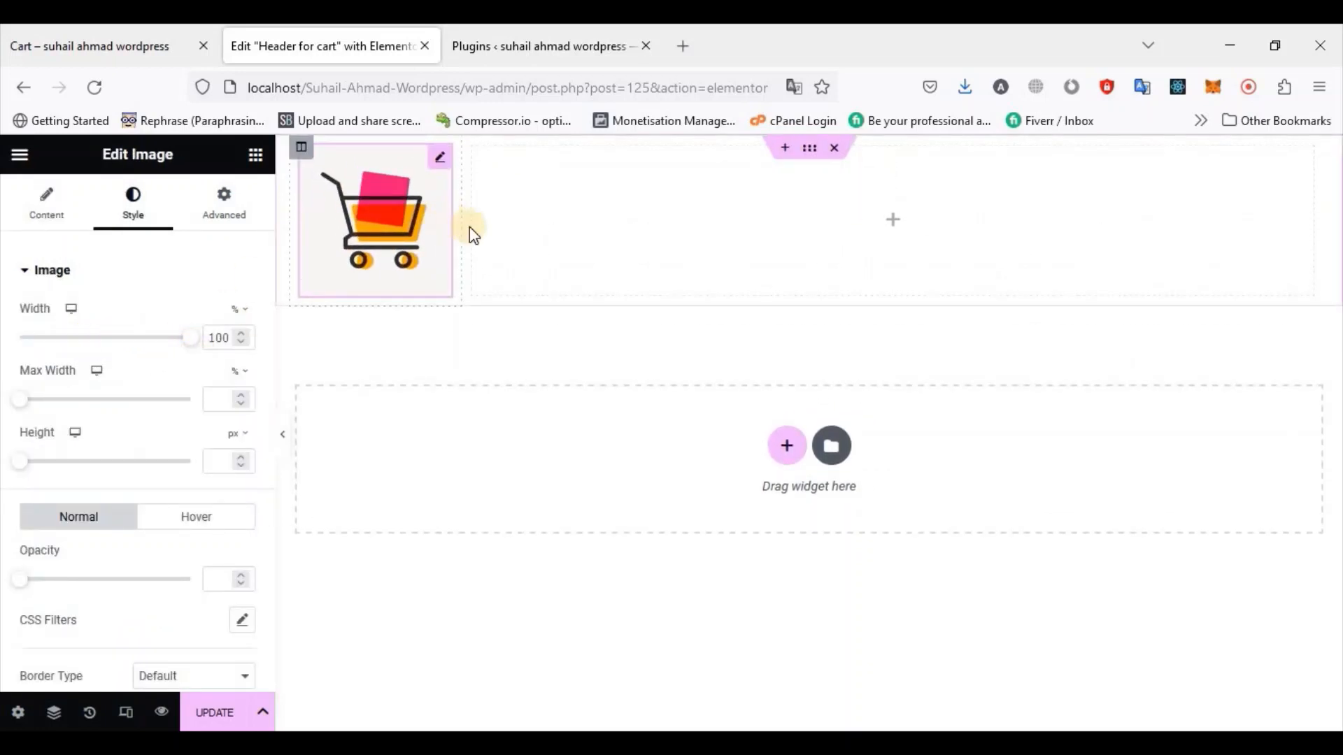
Fine-tune the width of the column holding the cart image to 15%
drag(463, 226, 451, 227)
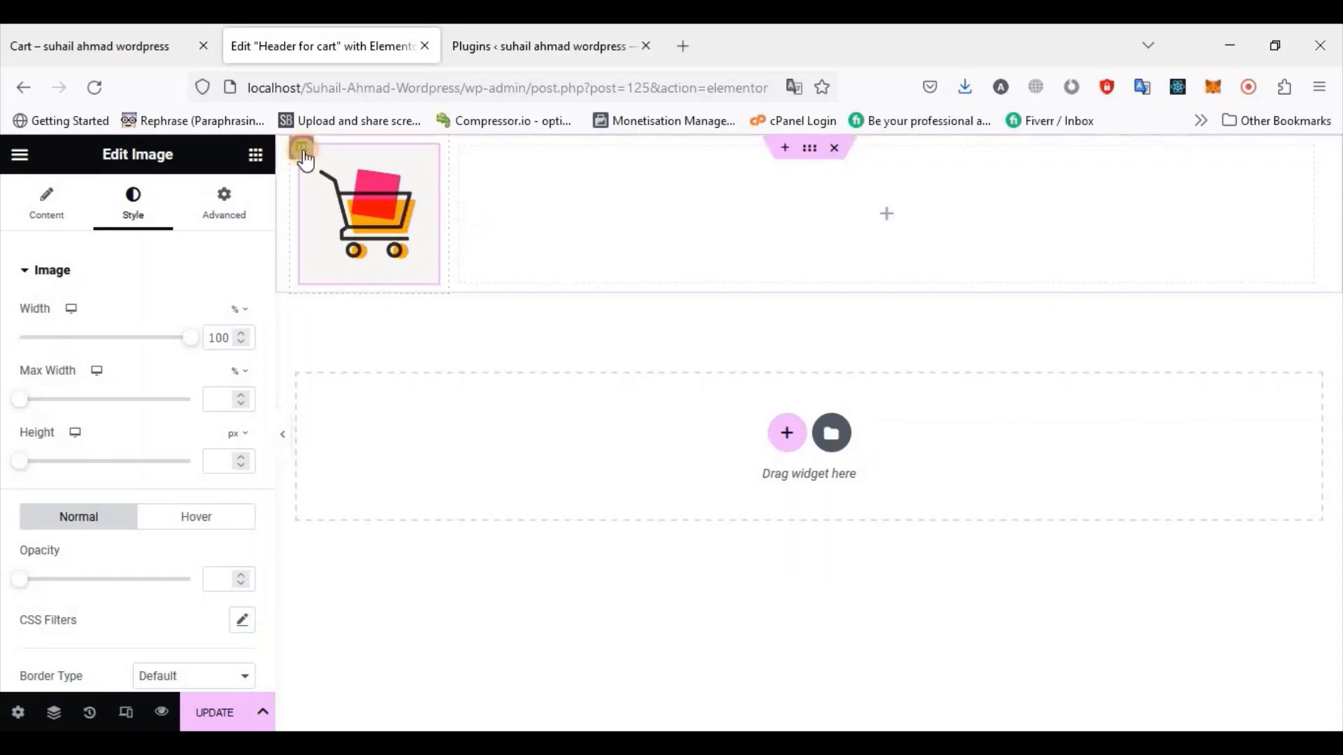
click(302, 147)
click(242, 322)
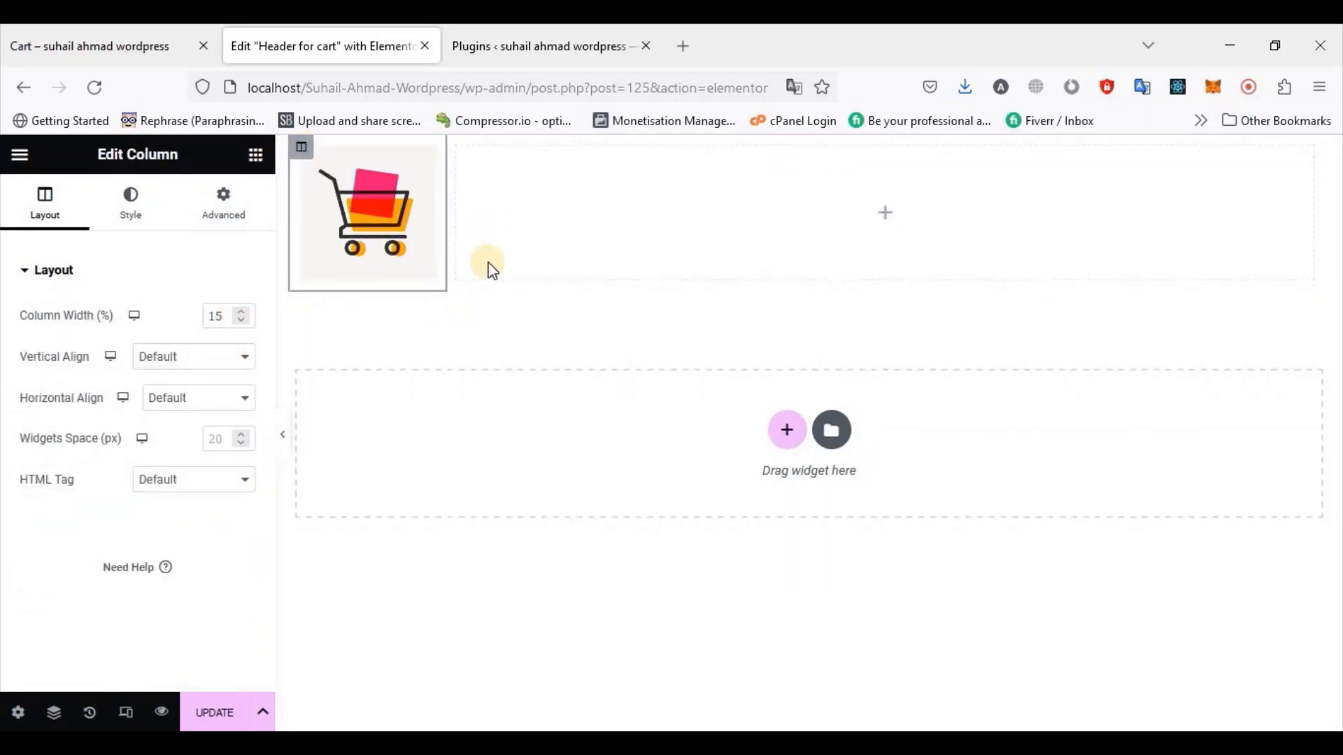
Place a Heading widget in the section's wide column and title it "Cart"
click(255, 154)
drag(204, 451, 538, 236)
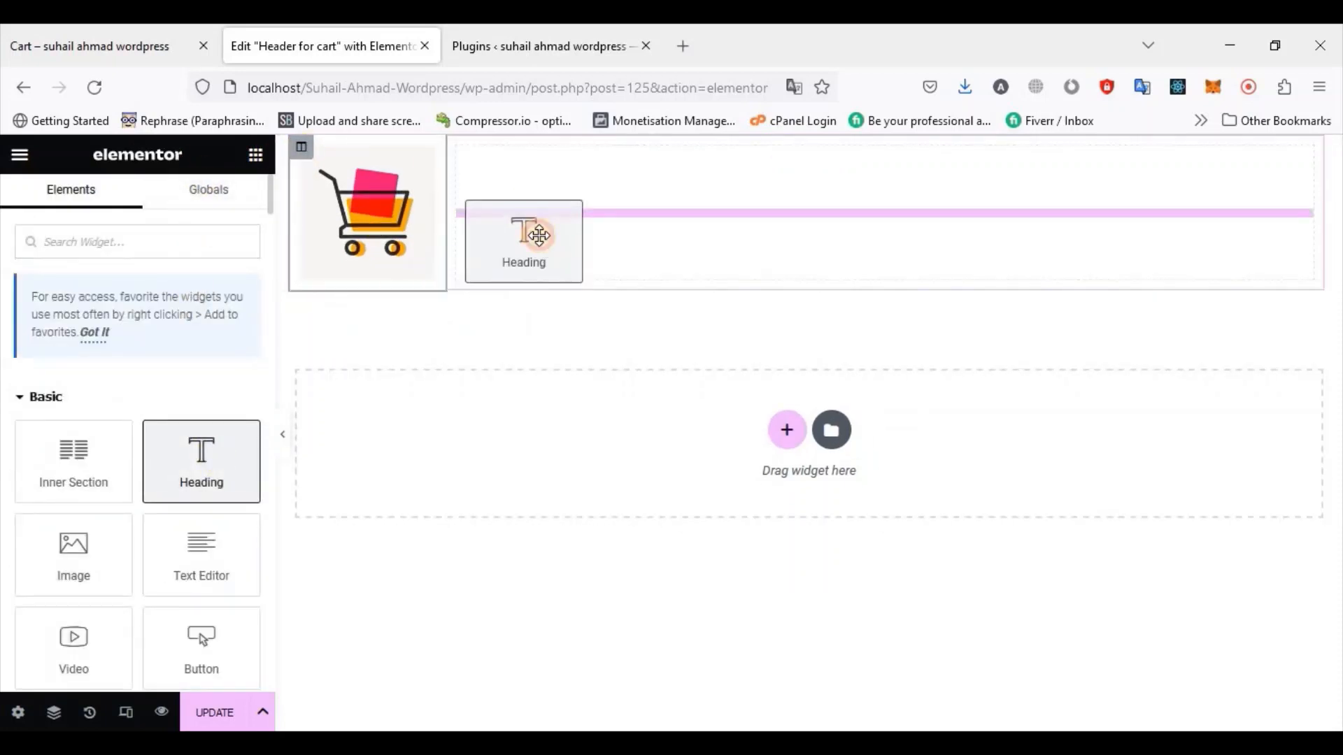
triple_click(171, 338)
text(Cart)
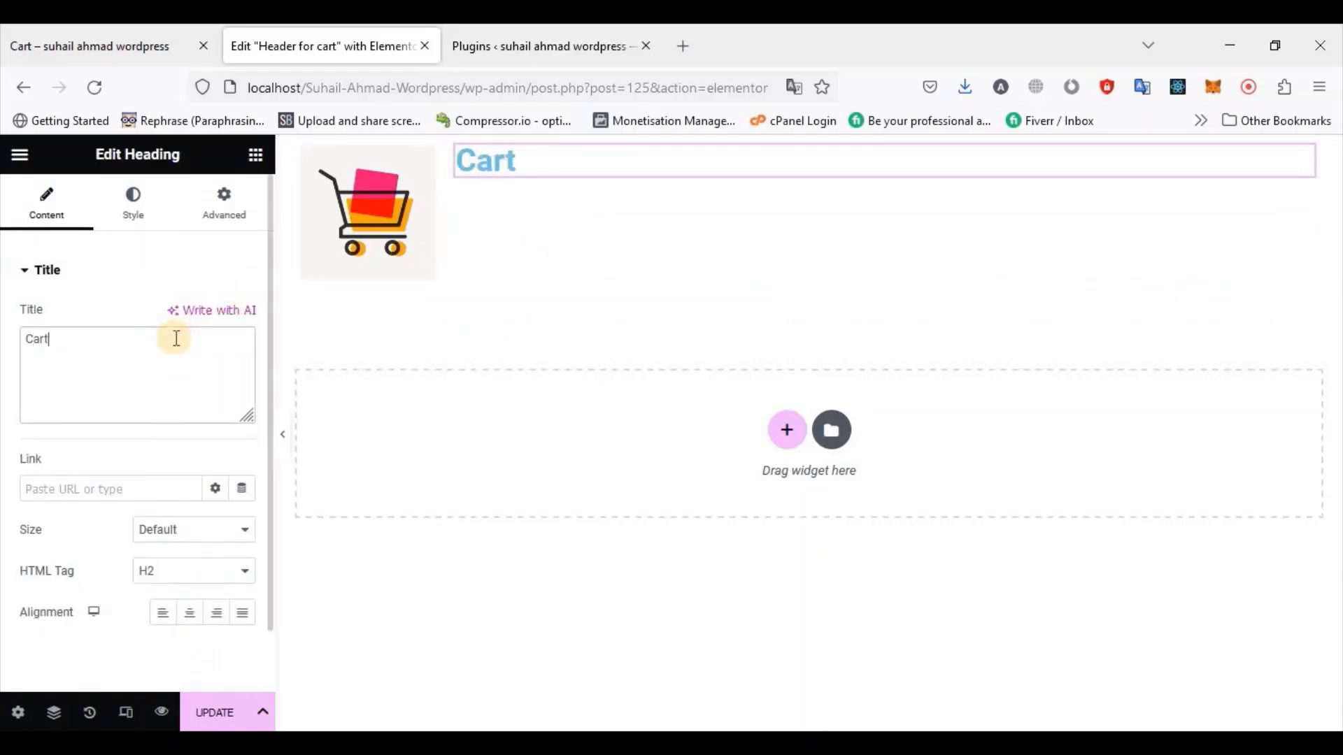
Left-align the Cart heading after trying the other alignments, and set its HTML tag to H3
click(189, 613)
click(162, 613)
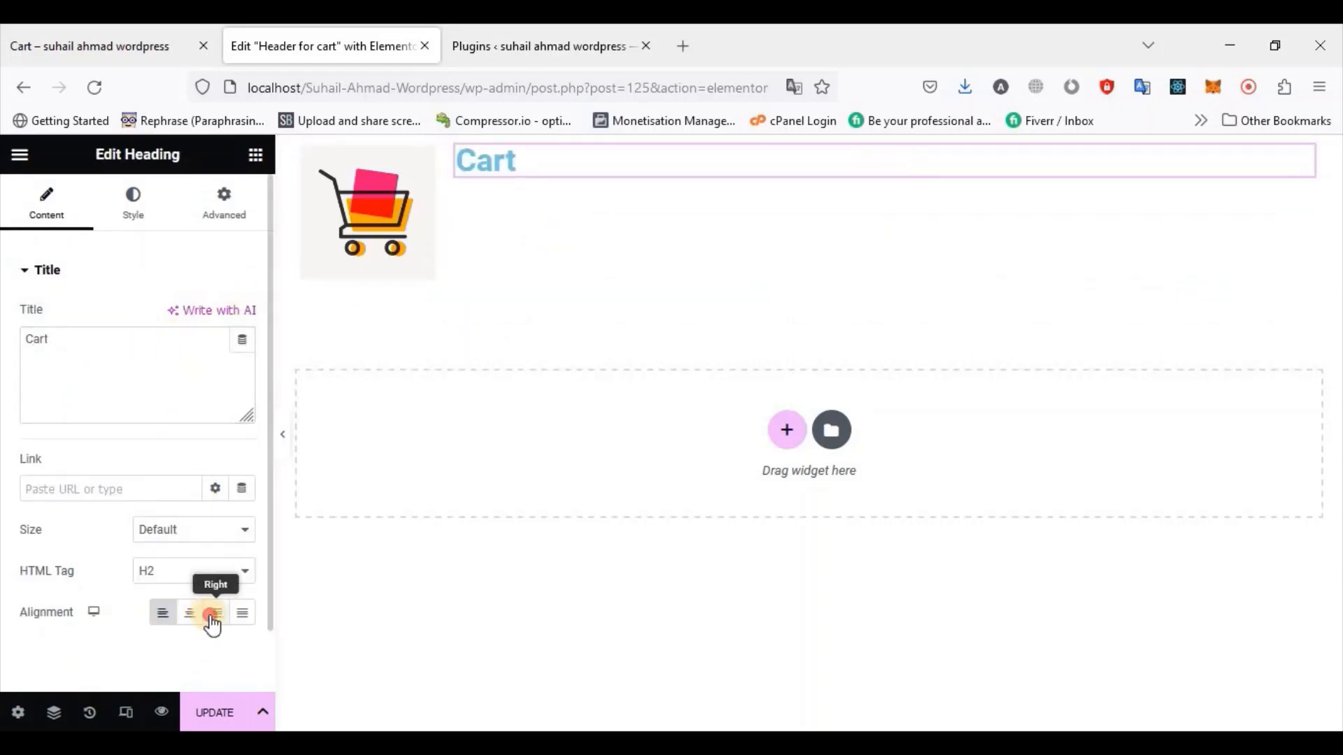
click(216, 613)
click(244, 613)
click(163, 614)
click(183, 572)
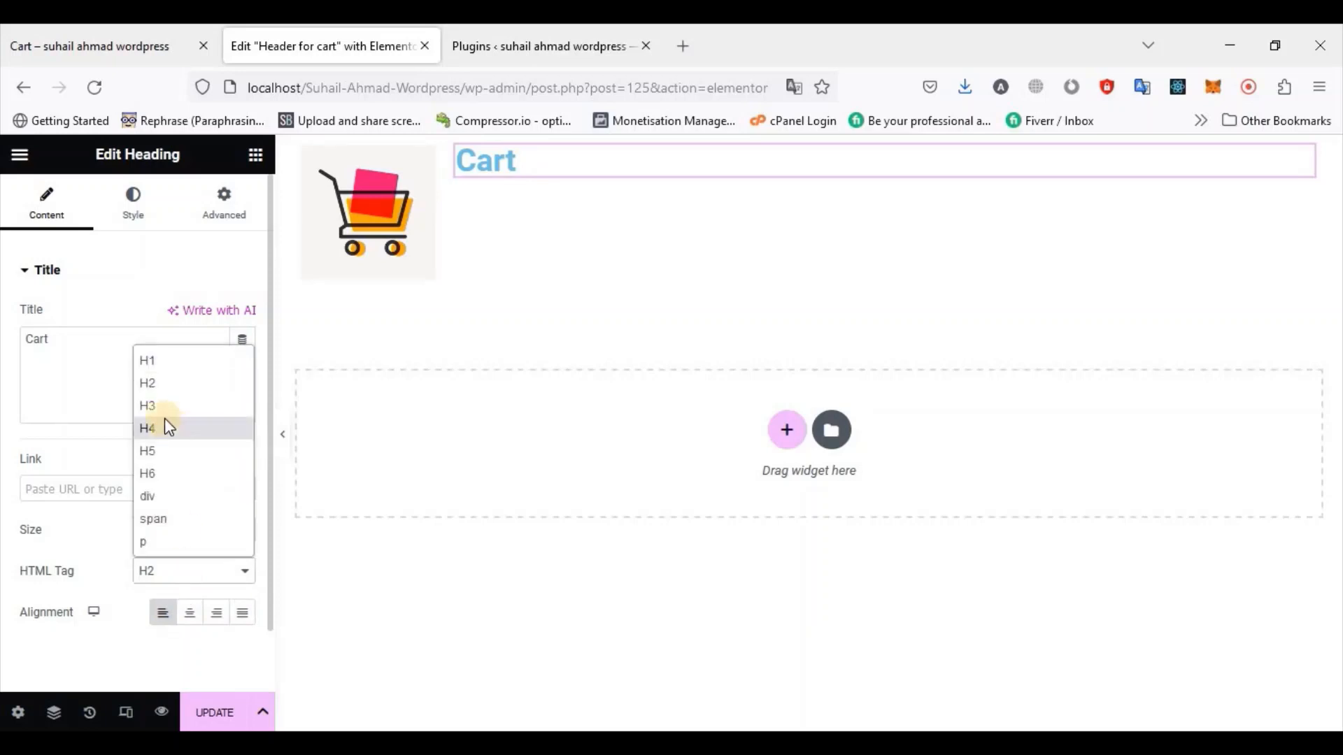
click(167, 404)
Change the Cart heading's text color to red, #FC3333
click(133, 231)
click(242, 316)
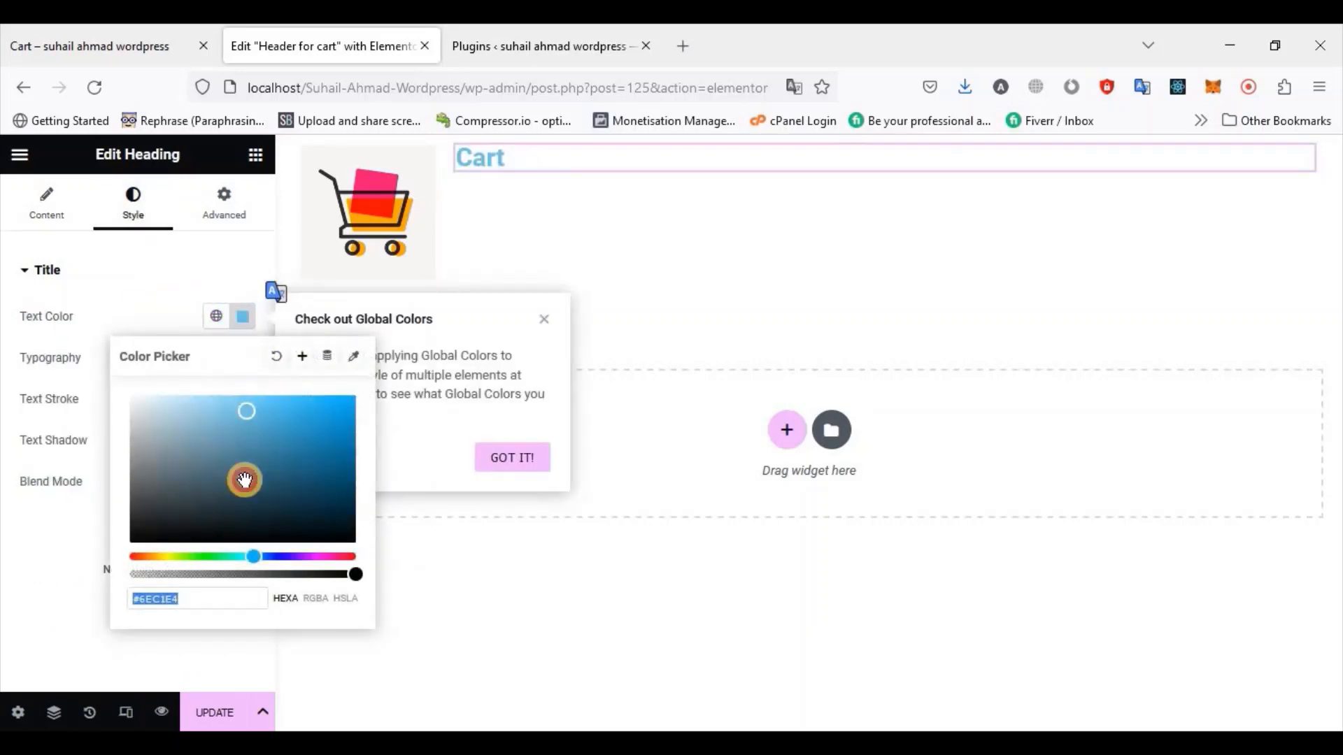
drag(245, 480, 326, 535)
click(170, 556)
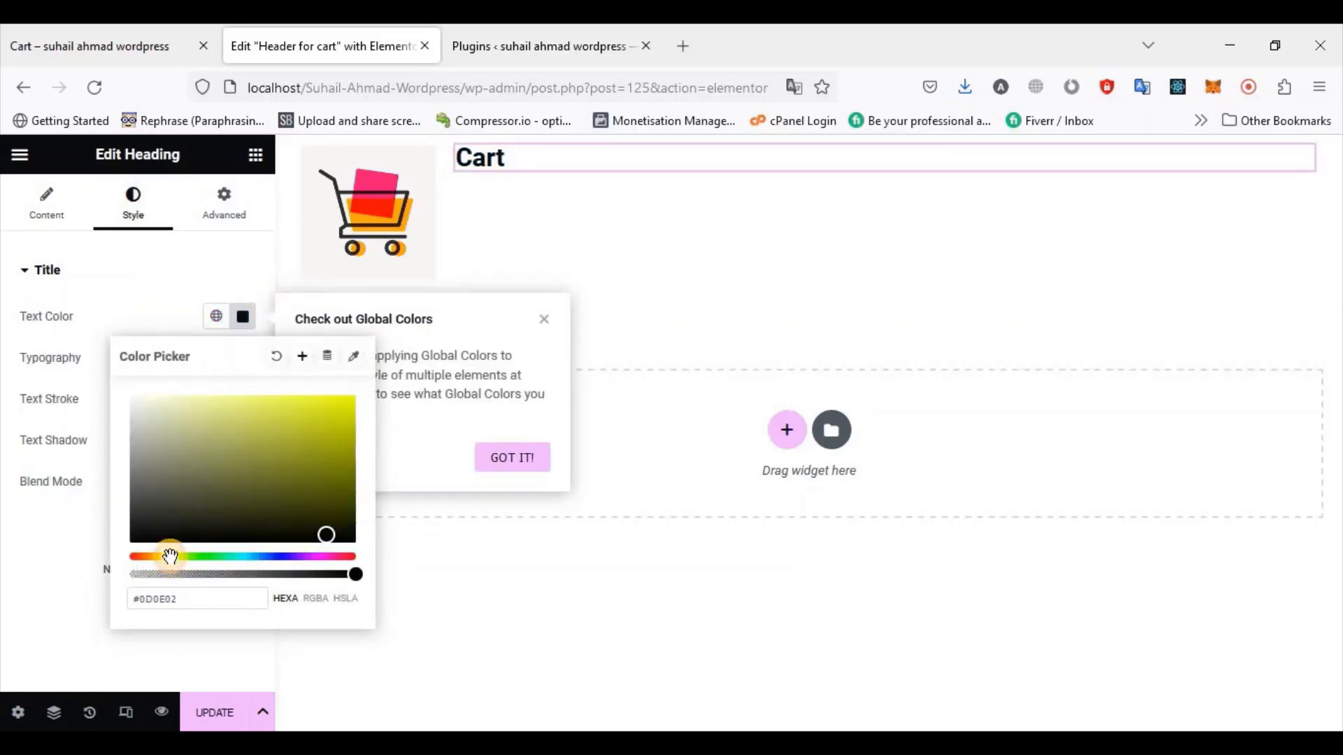
drag(168, 555, 124, 564)
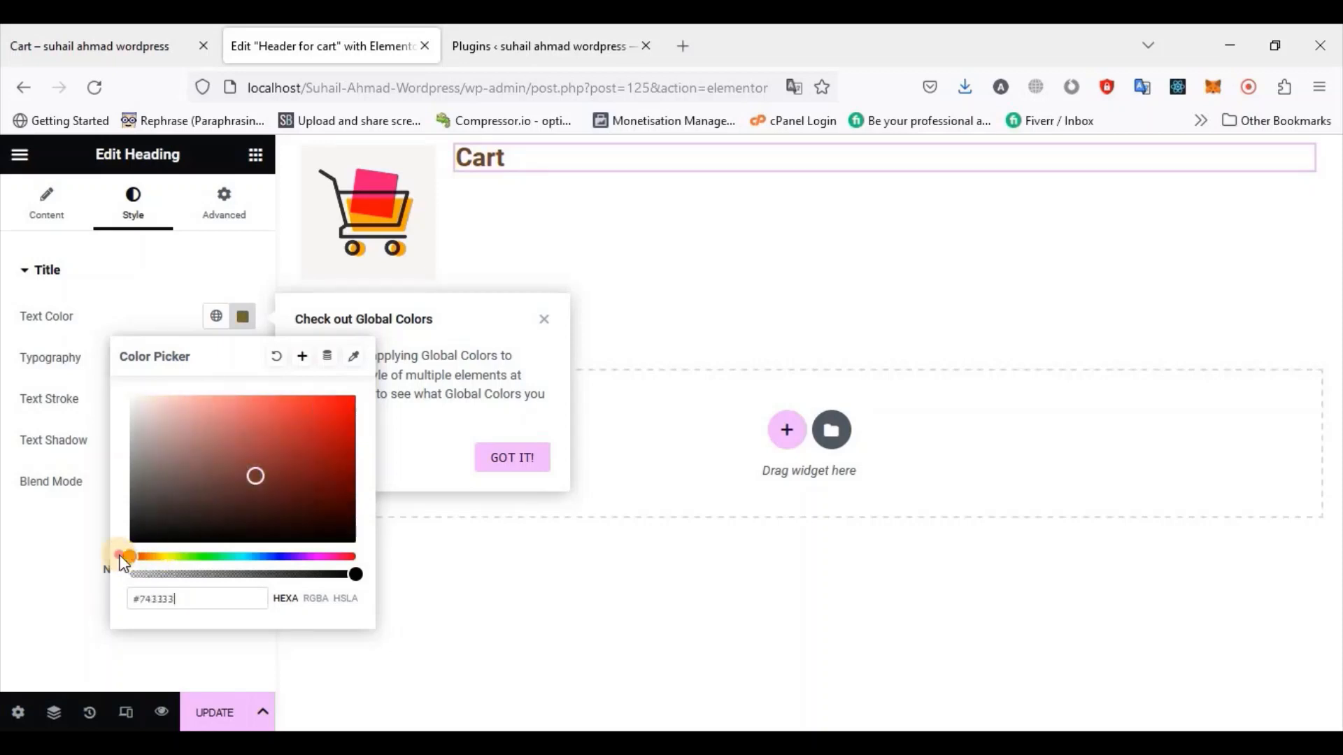
drag(265, 479, 326, 395)
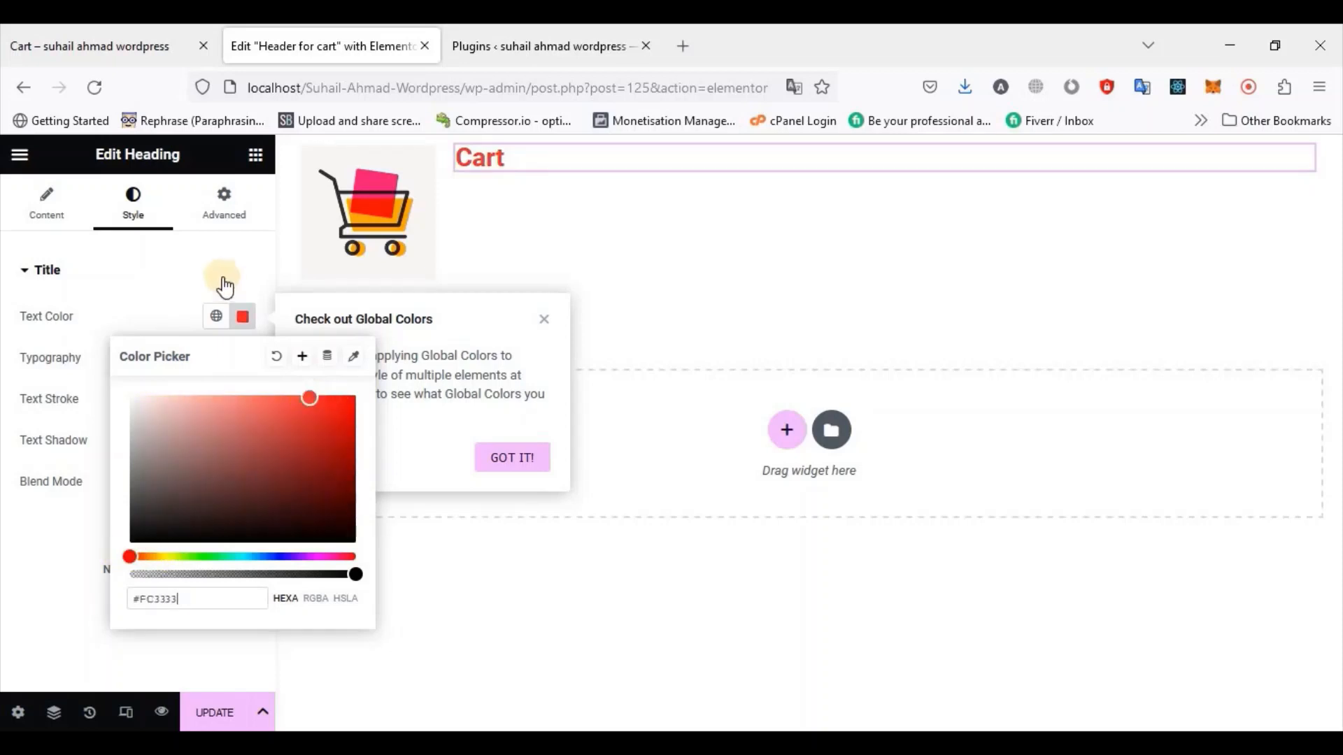
click(226, 286)
Look through the Cart heading's typography options and save the header with Update
click(243, 382)
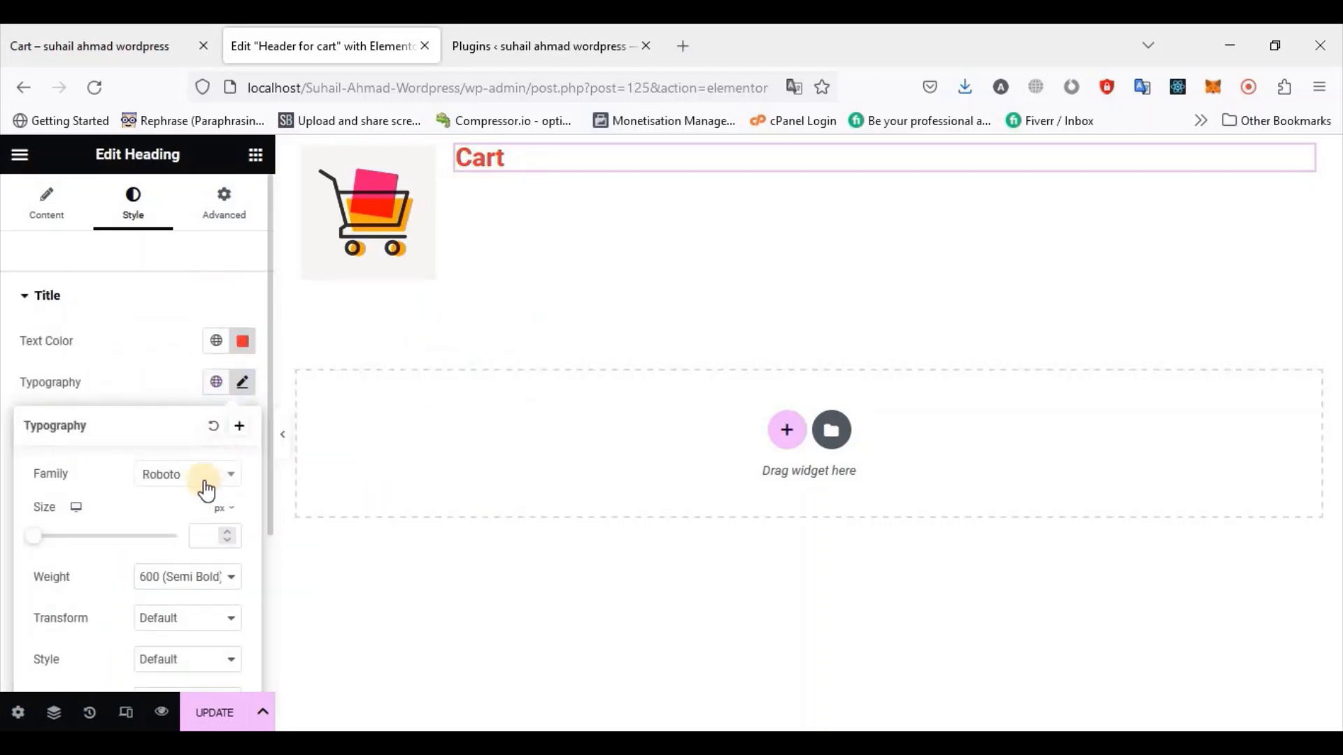
scroll(218, 587, down, 3)
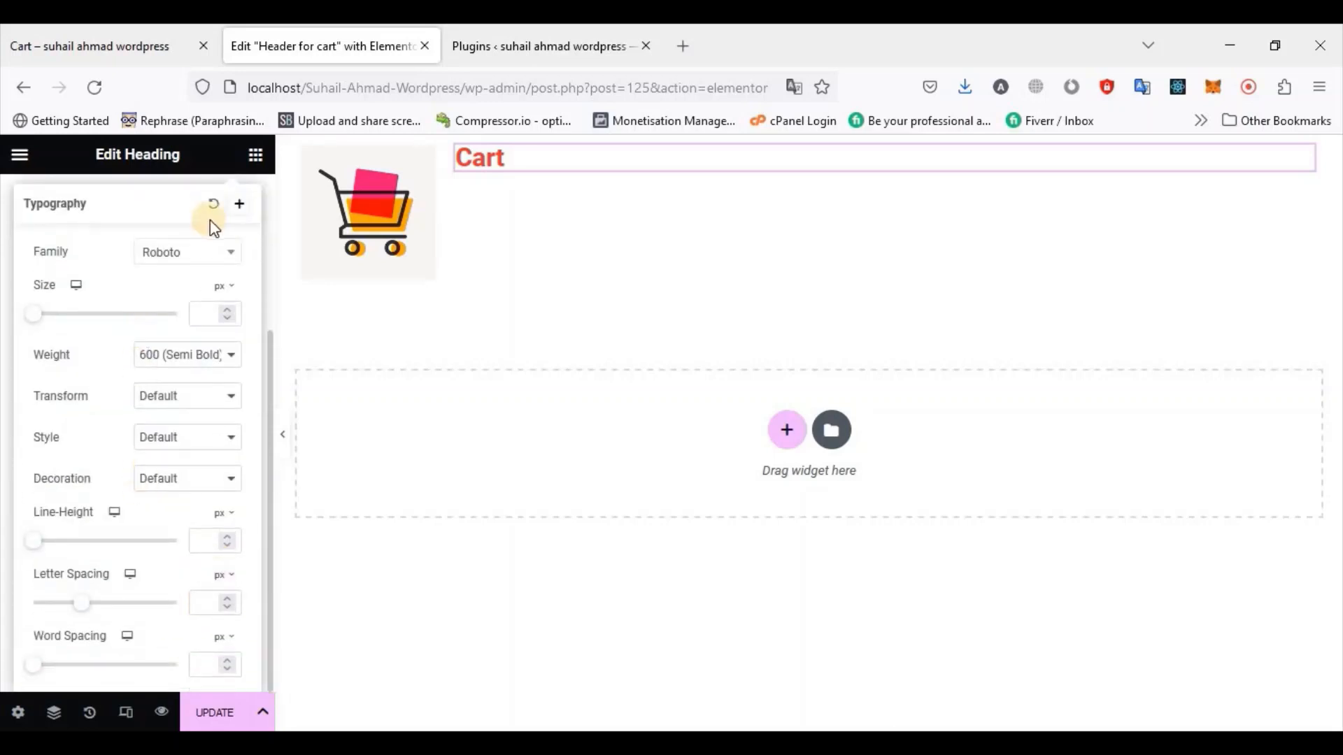
scroll(186, 639, up, 3)
click(247, 393)
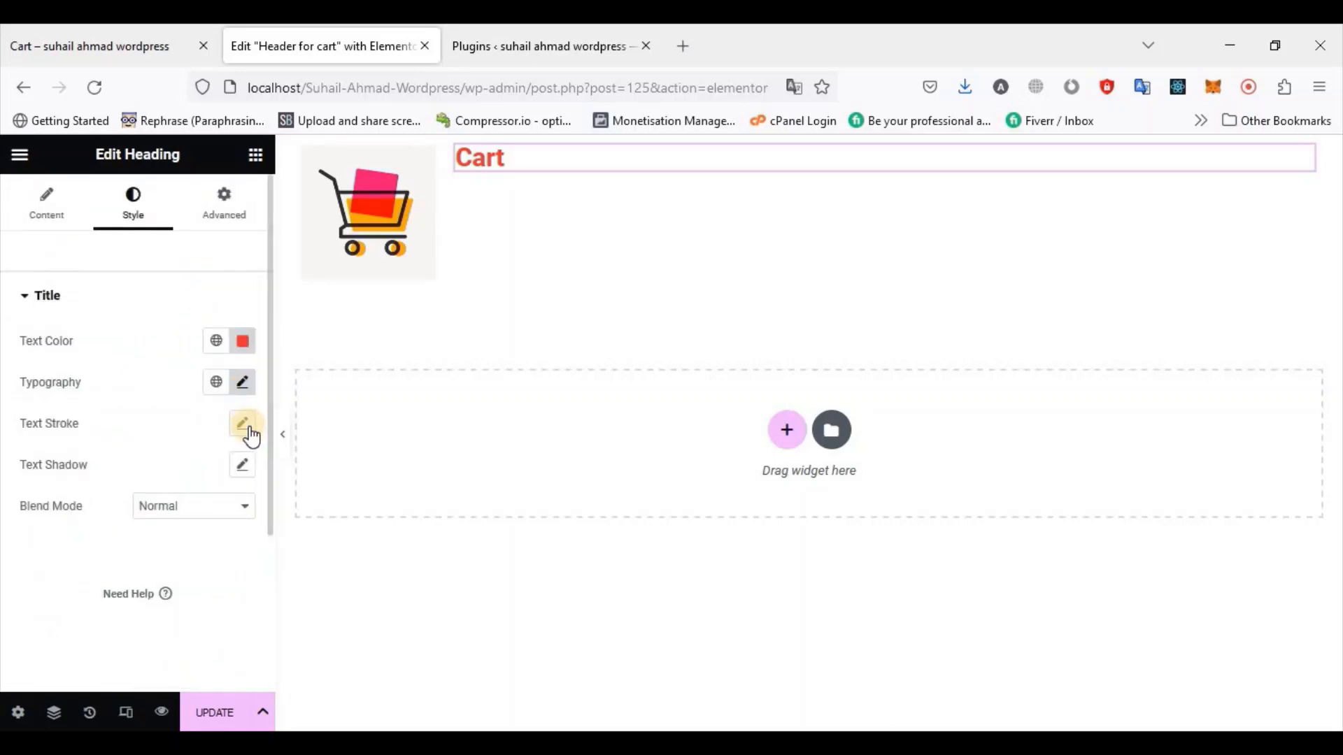
click(231, 717)
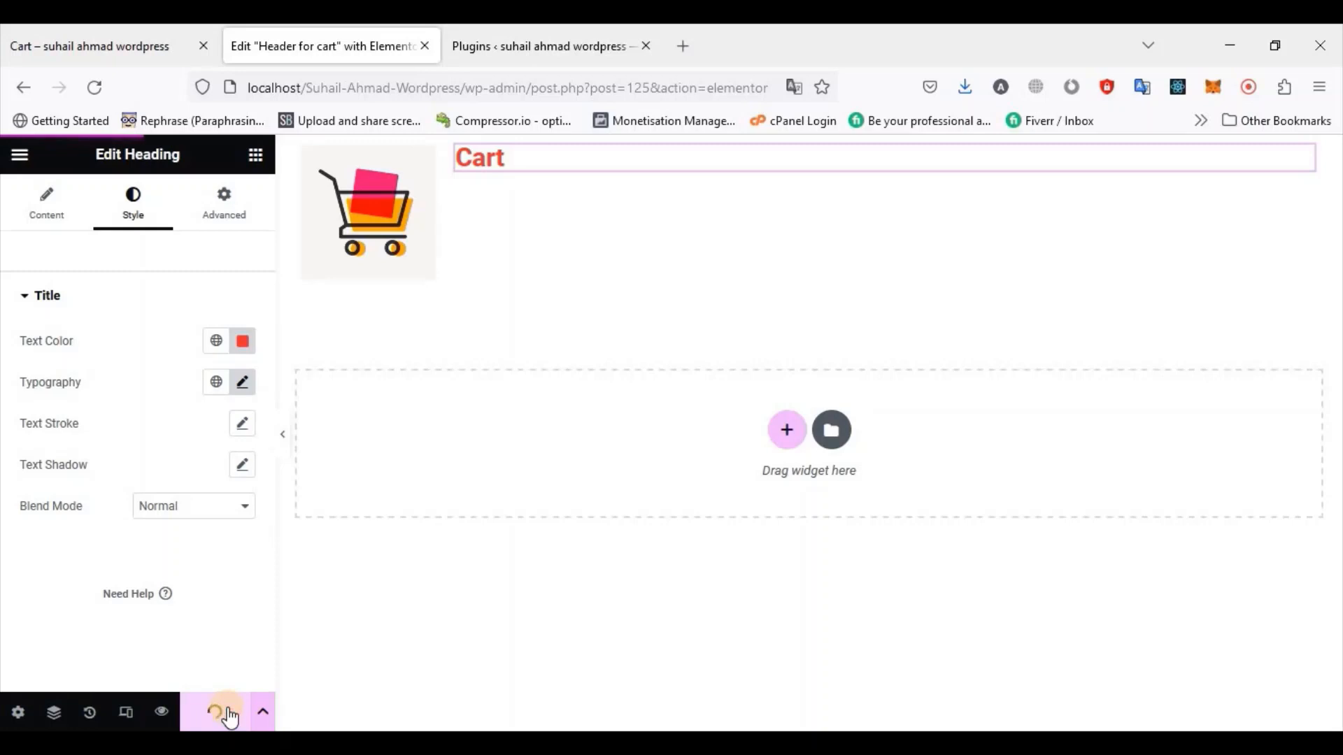
Try a 40 px Spacer widget above the Cart heading, then delete it
click(254, 156)
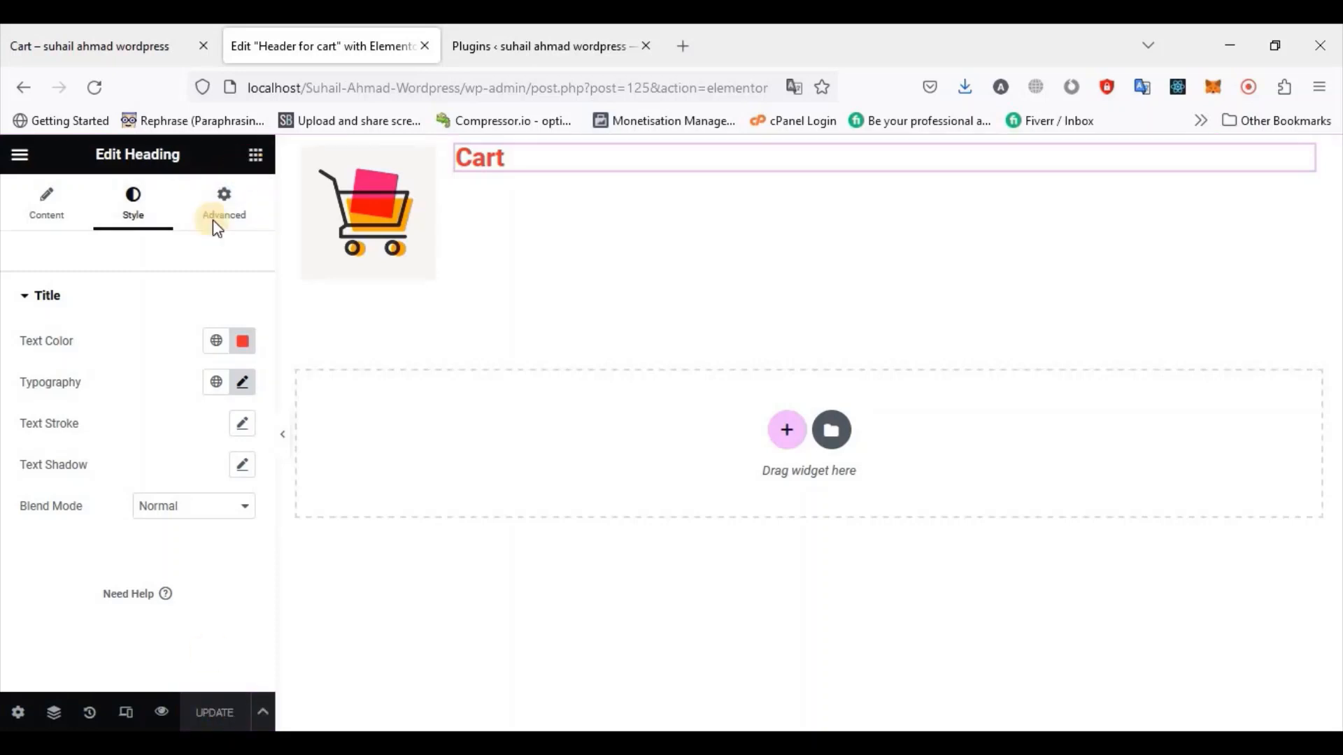
text(spa)
drag(84, 410, 542, 150)
click(242, 342)
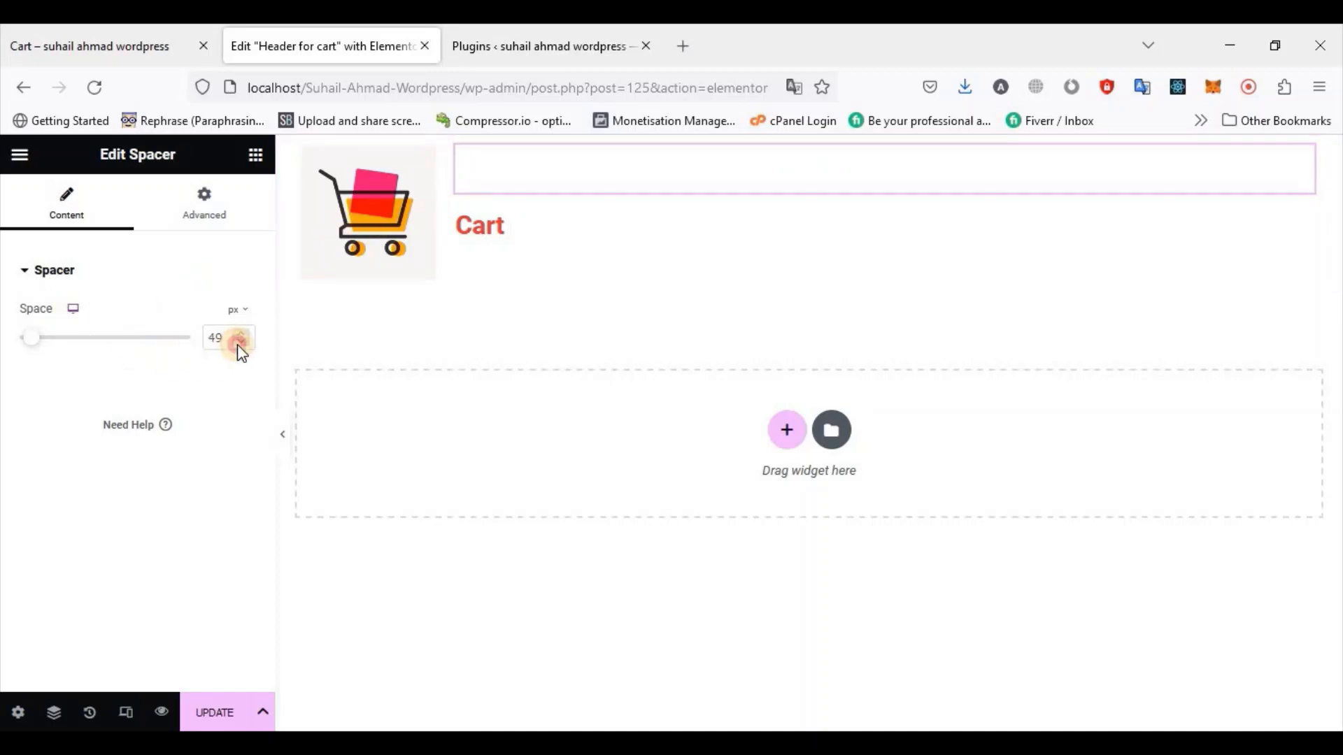
right_click(582, 171)
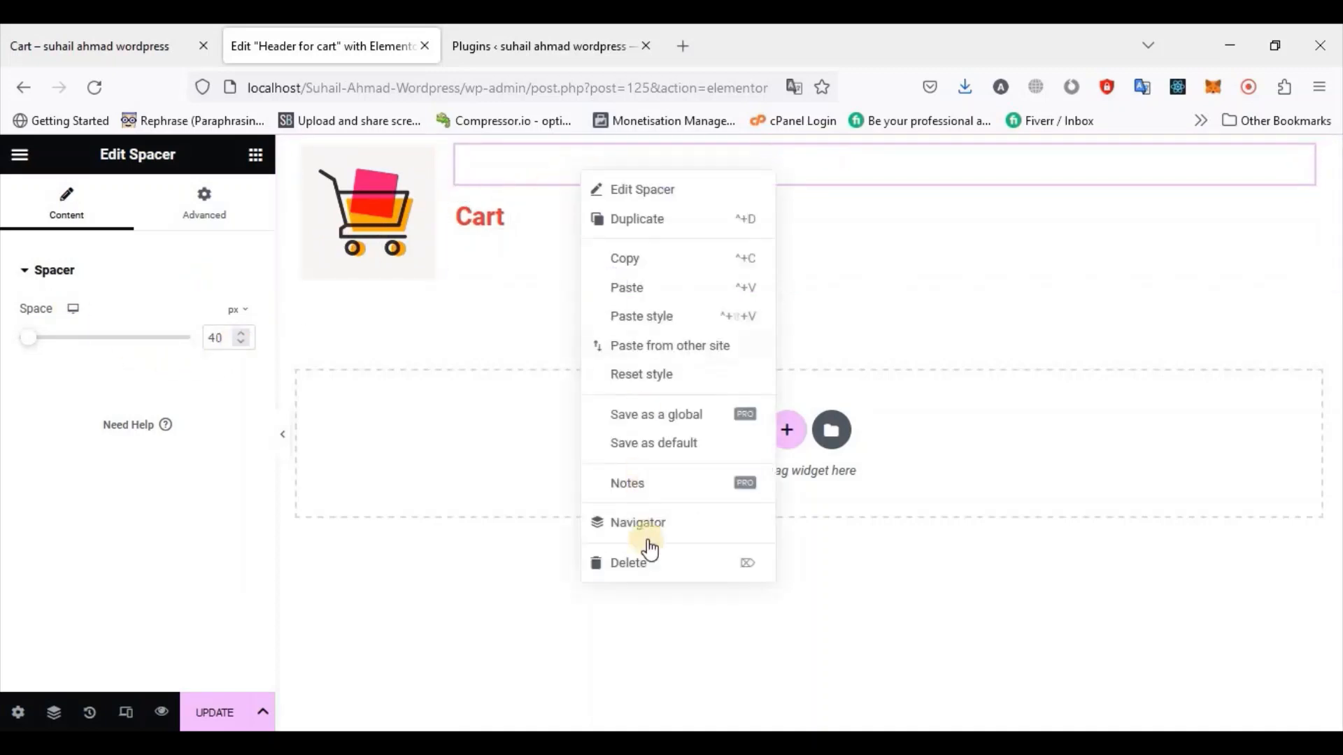
click(644, 562)
Set the vertical alignment of the Cart heading's column to Middle and update the header
click(460, 158)
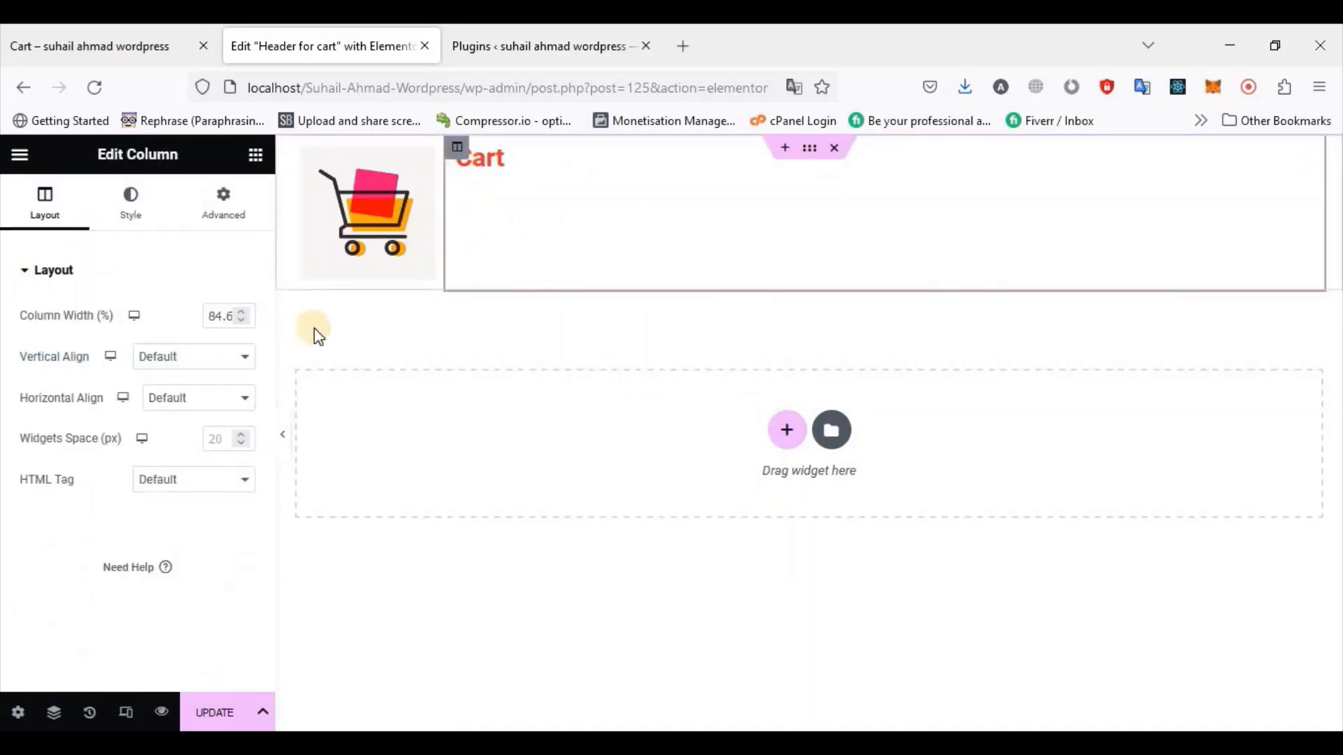
click(192, 354)
click(191, 425)
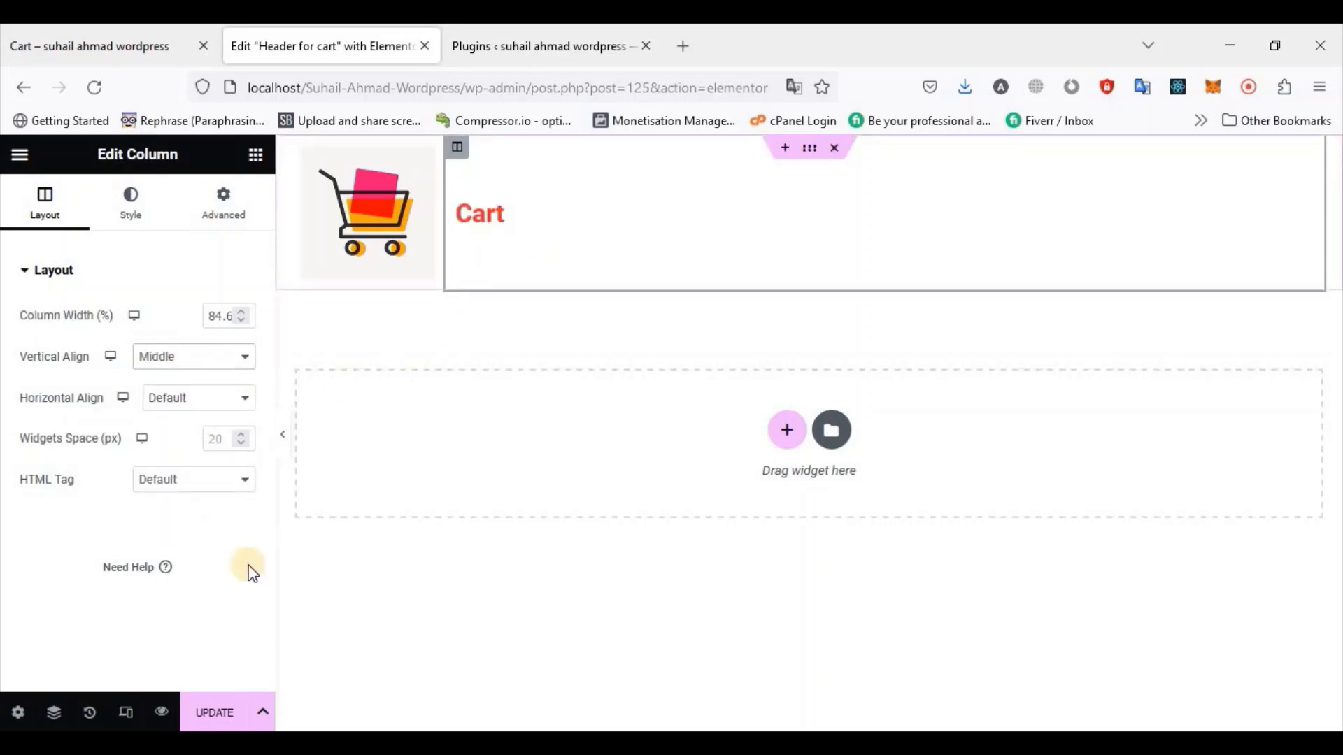
click(224, 715)
Check the header's tablet layout and reduce the cart image's width in the Mobile Portrait layout
click(124, 714)
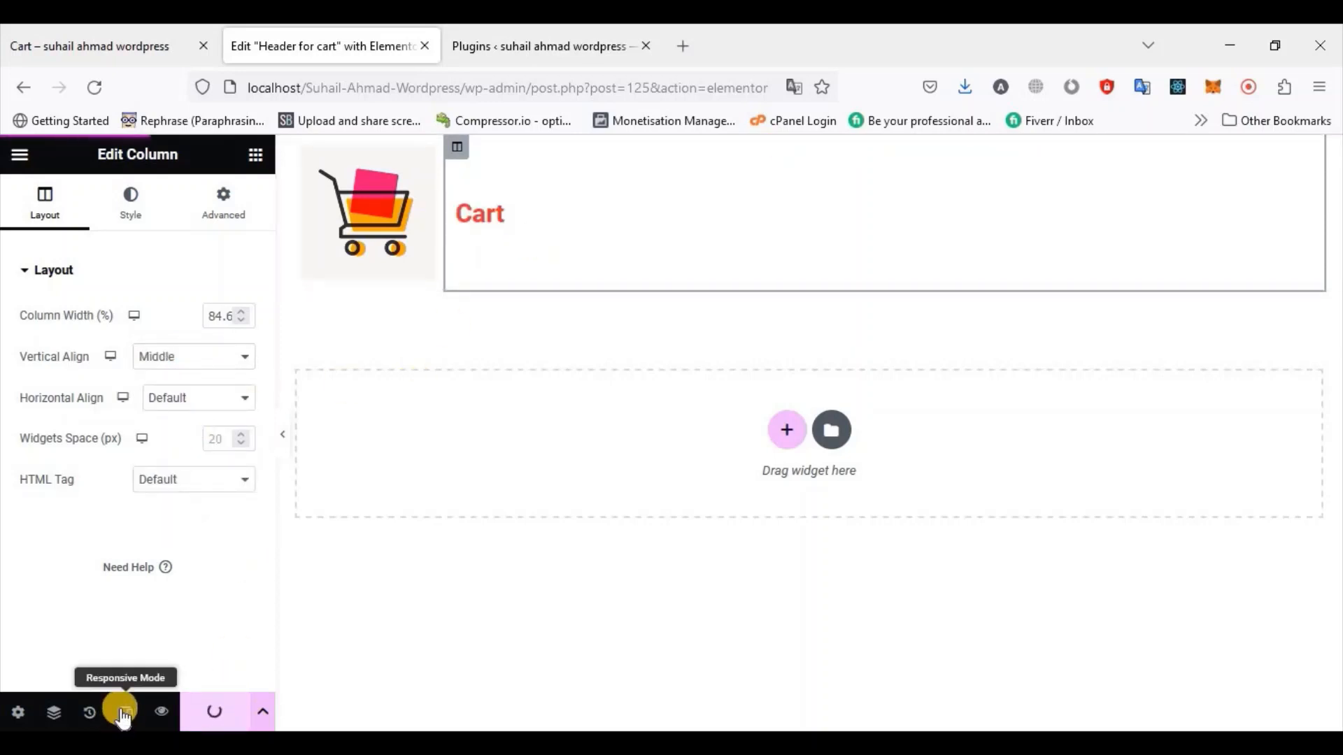
click(341, 153)
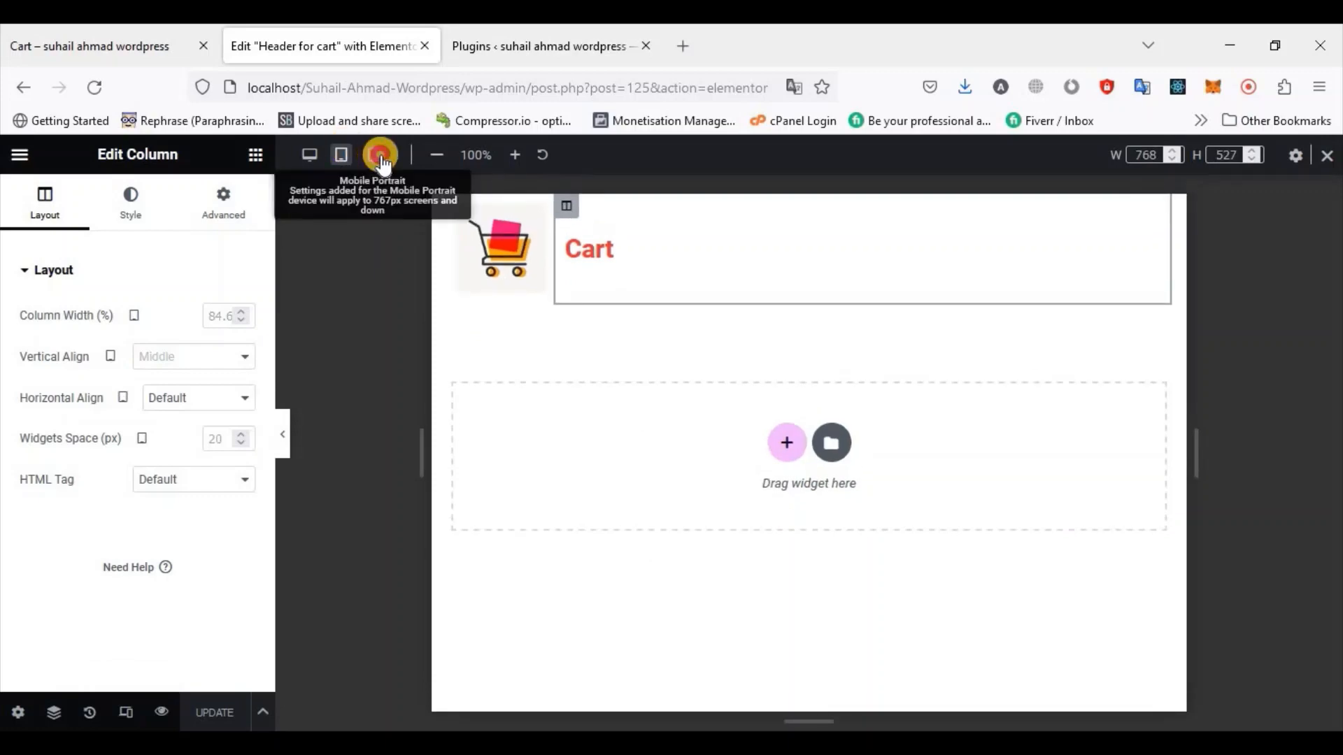
click(382, 155)
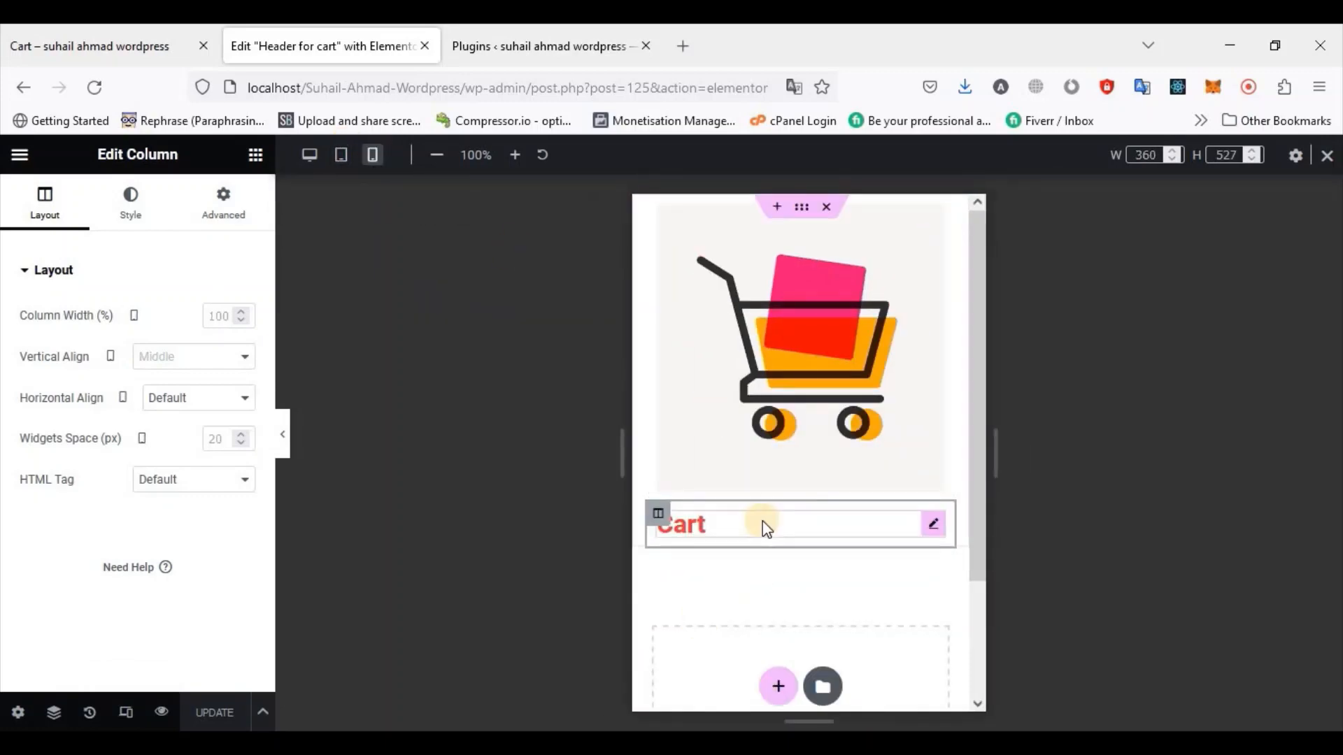
click(792, 371)
drag(189, 338, 90, 338)
Set the mobile width of both the cart image's column and the heading's column to 50%
click(656, 207)
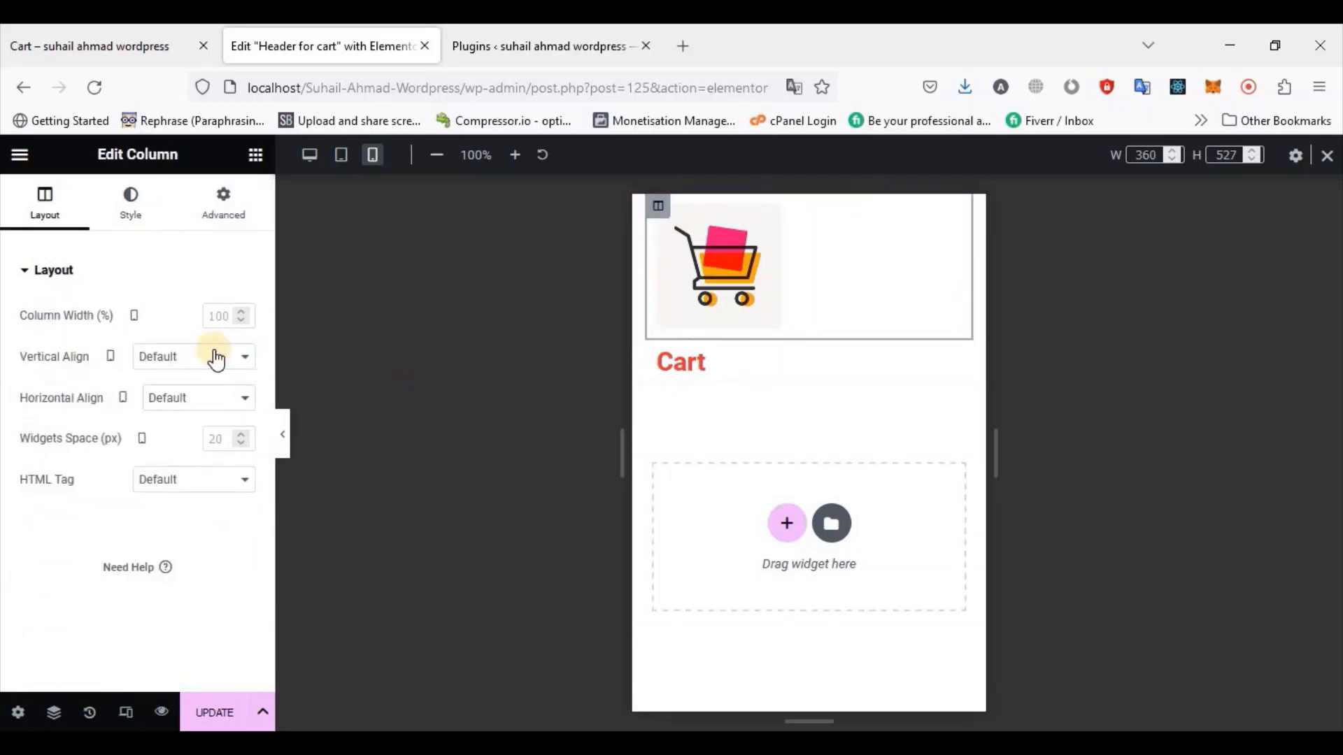
click(214, 315)
text(50)
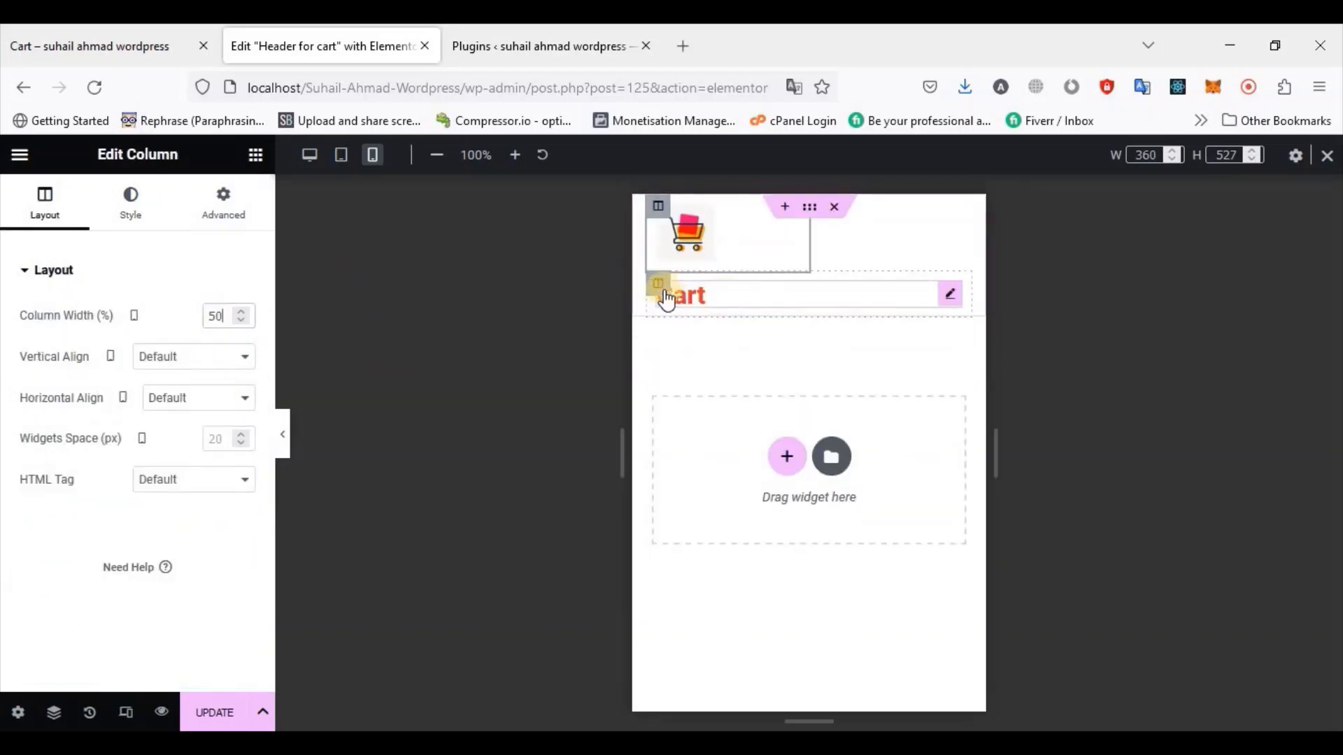
click(659, 285)
text(50)
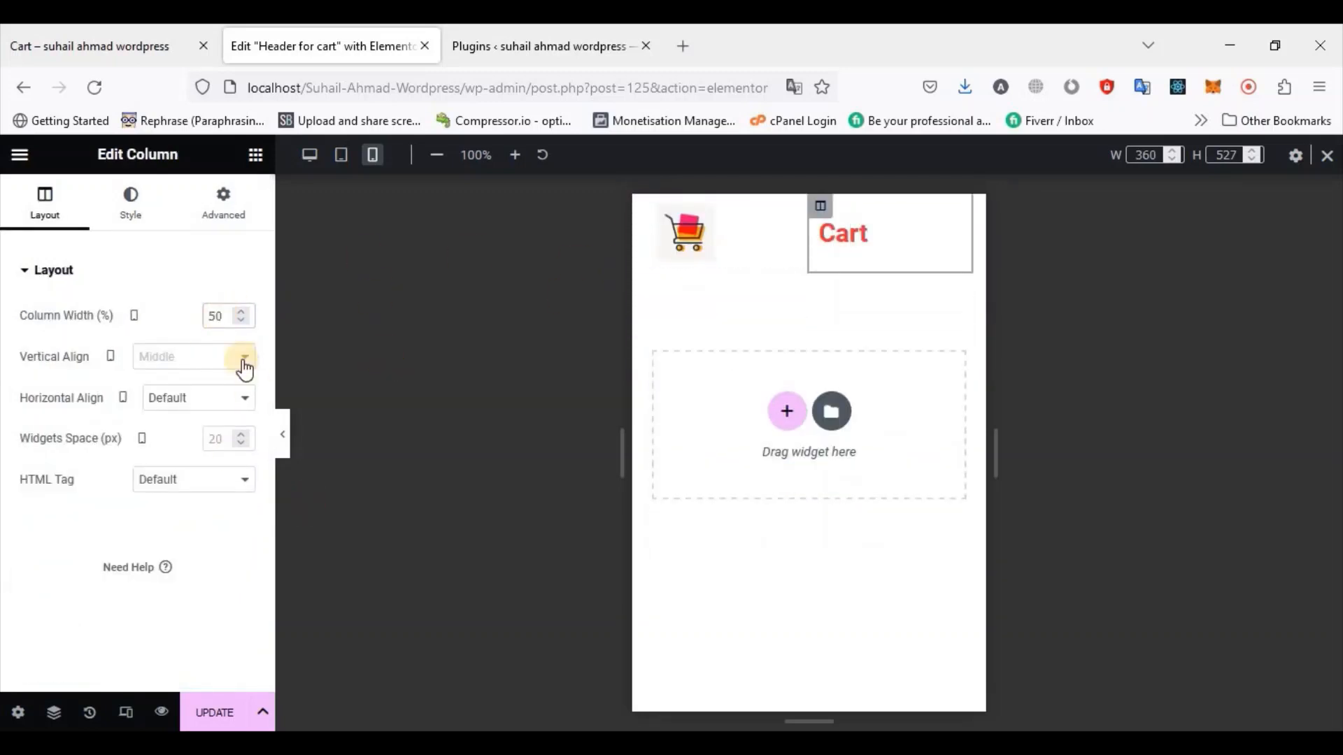
Enlarge the cart image to 67% width in the mobile layout and update the header
click(685, 234)
drag(96, 338, 134, 340)
click(225, 721)
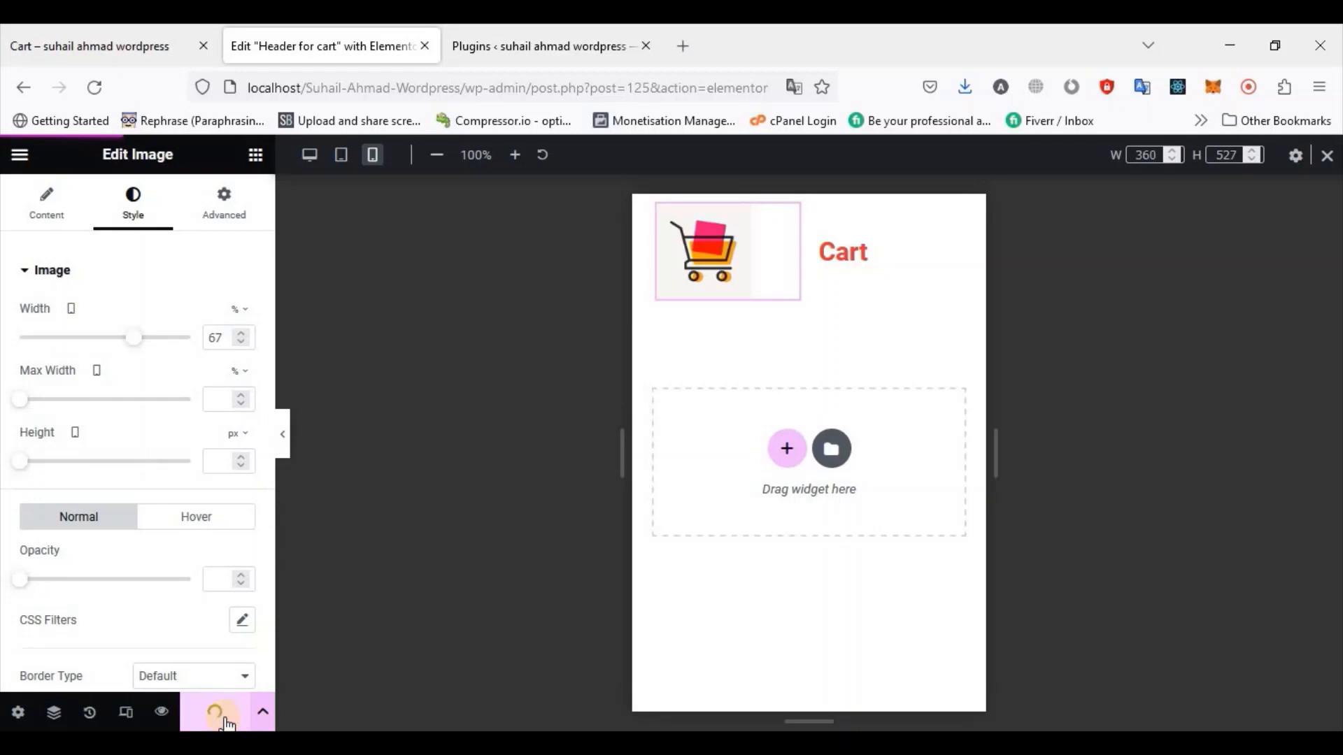
Reload the Cart page to check the updated header, and return to the header editor
click(123, 44)
click(93, 87)
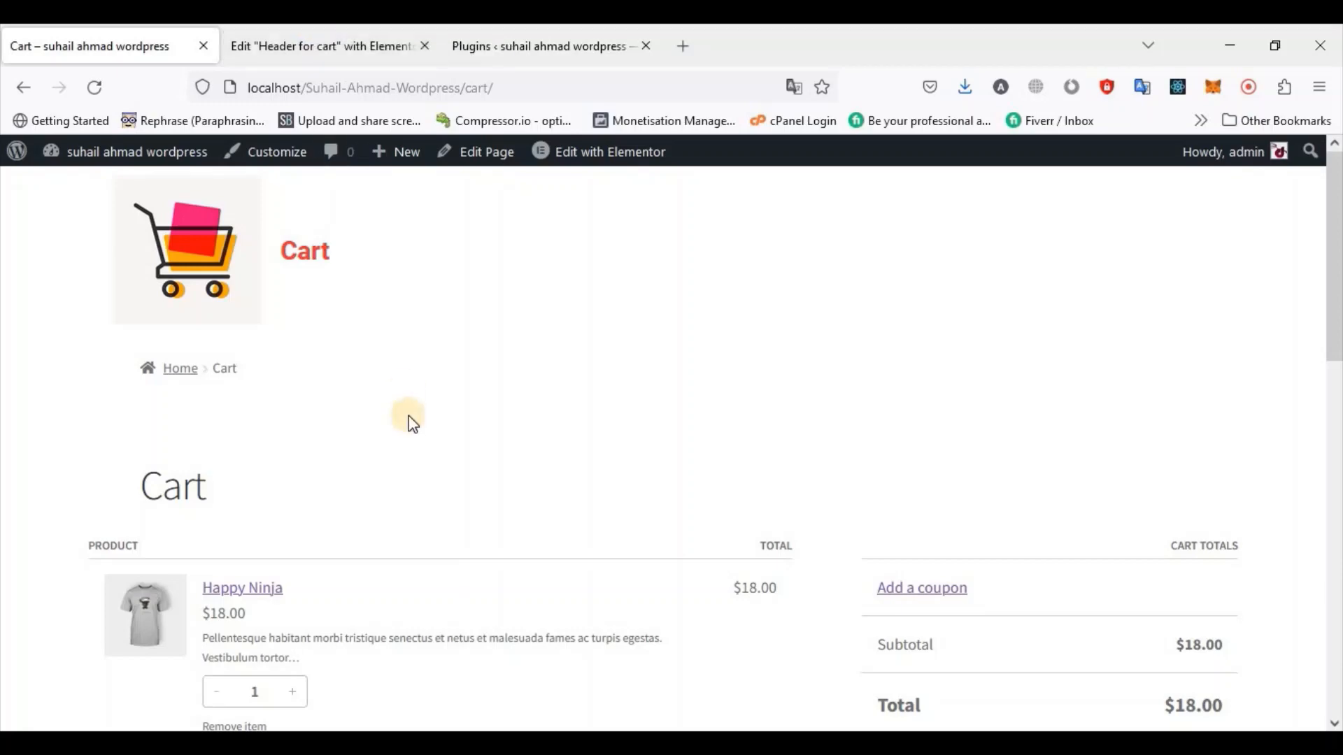
click(339, 48)
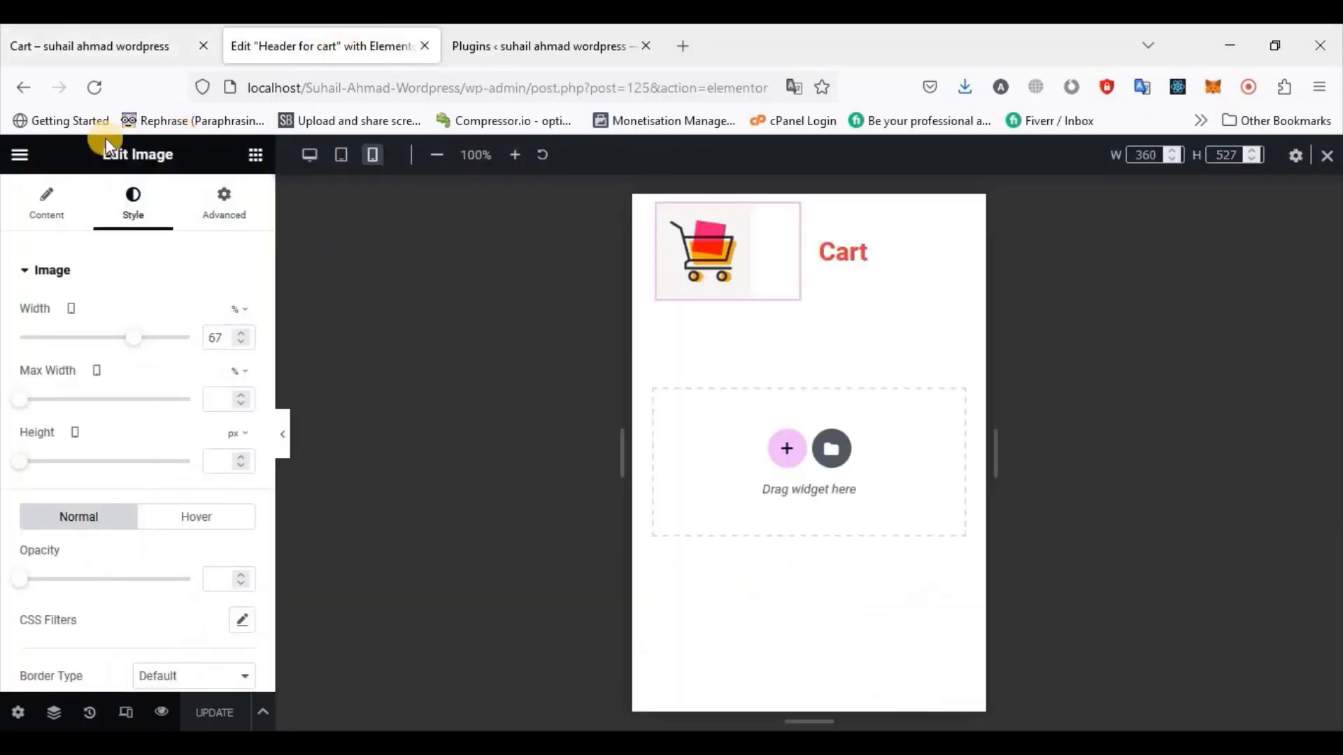
Go back to the Add New Header or Footer form and title the new template Footer For Cart
click(25, 89)
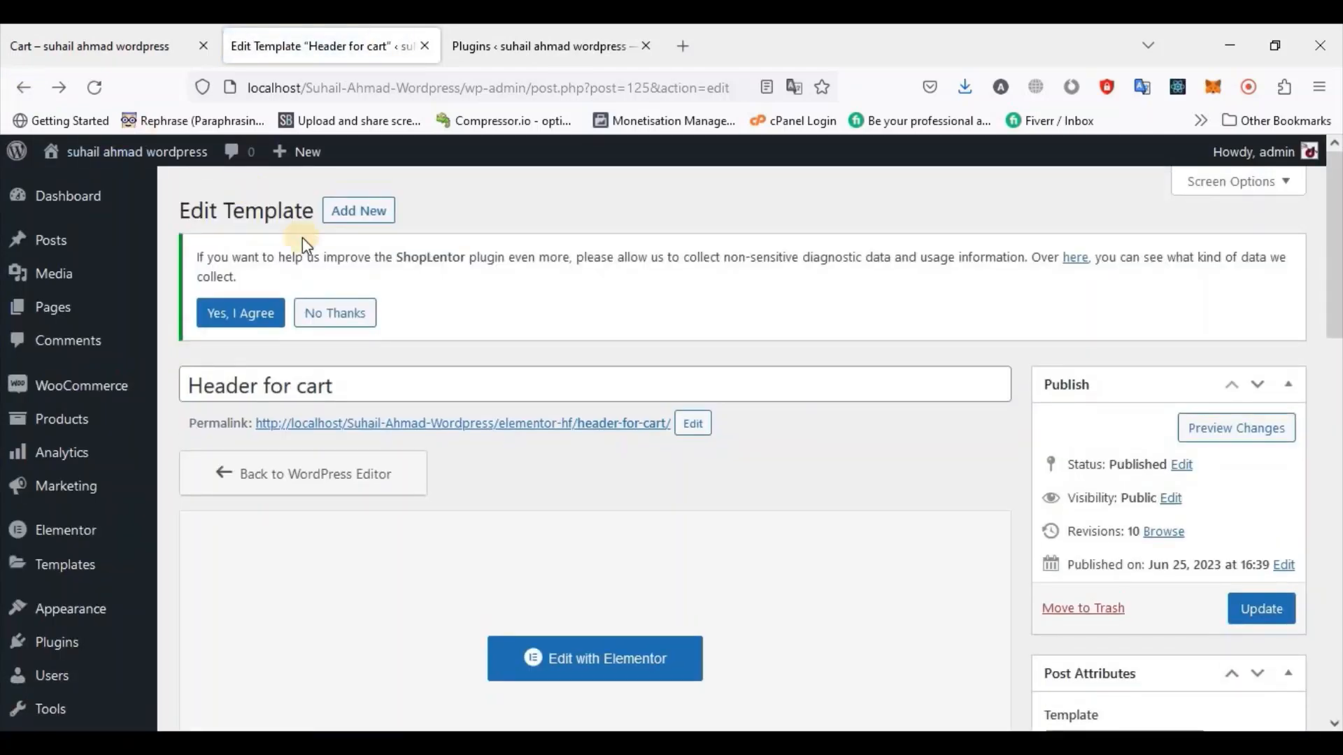
scroll(120, 455, down, 5)
scroll(252, 375, up, 5)
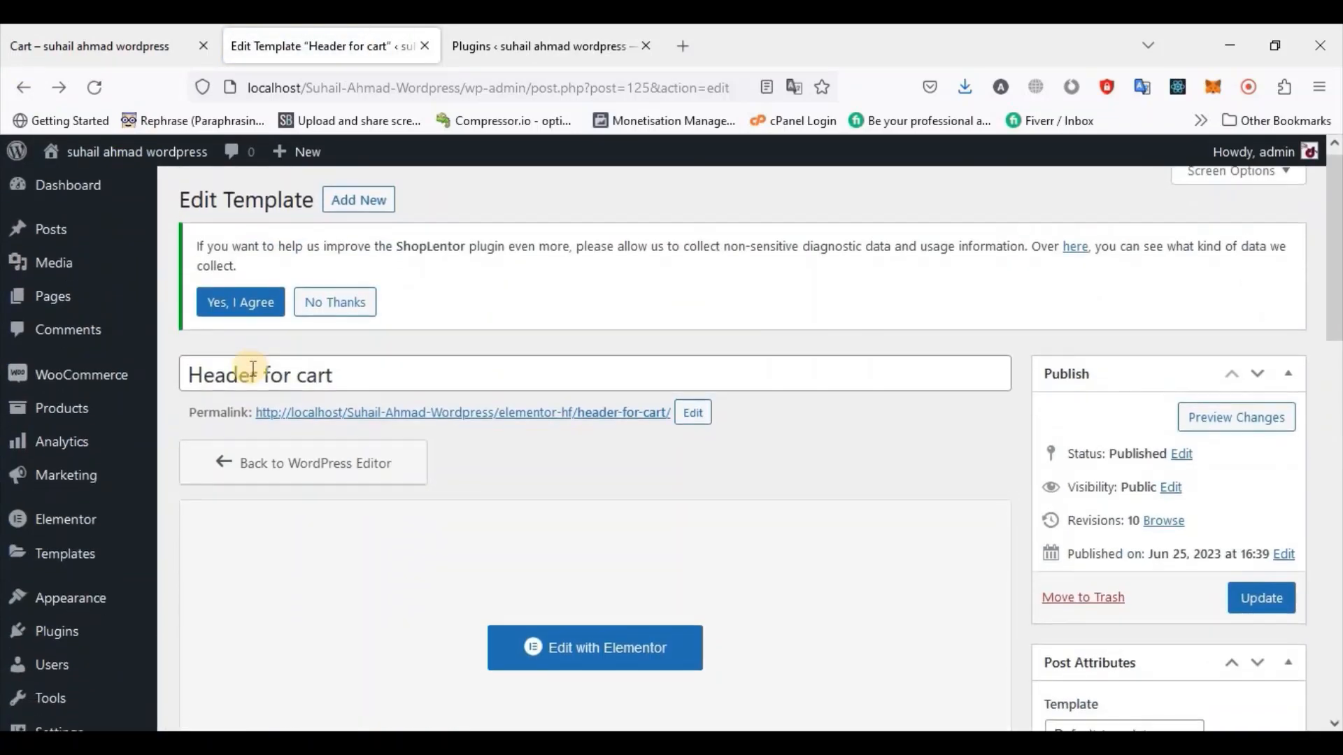
scroll(253, 369, down, 1)
click(23, 88)
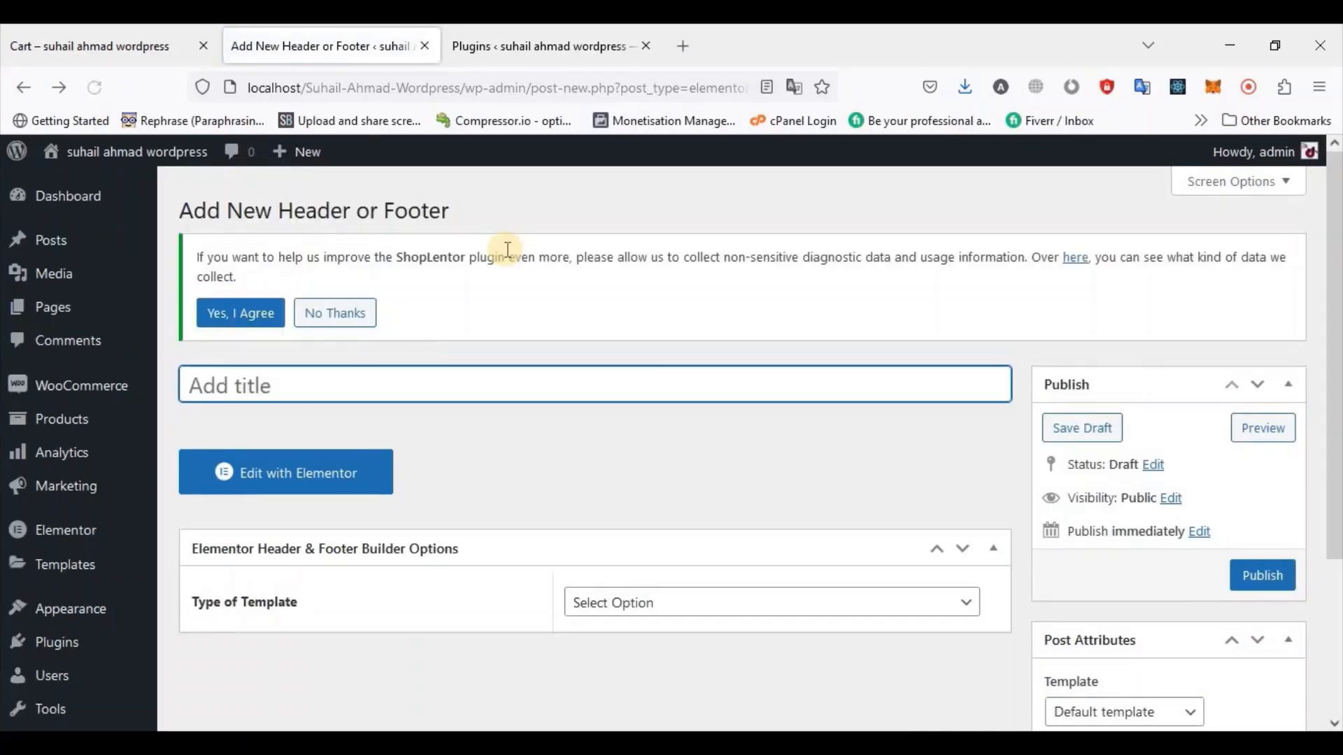
scroll(420, 444, down, 5)
scroll(440, 438, up, 4)
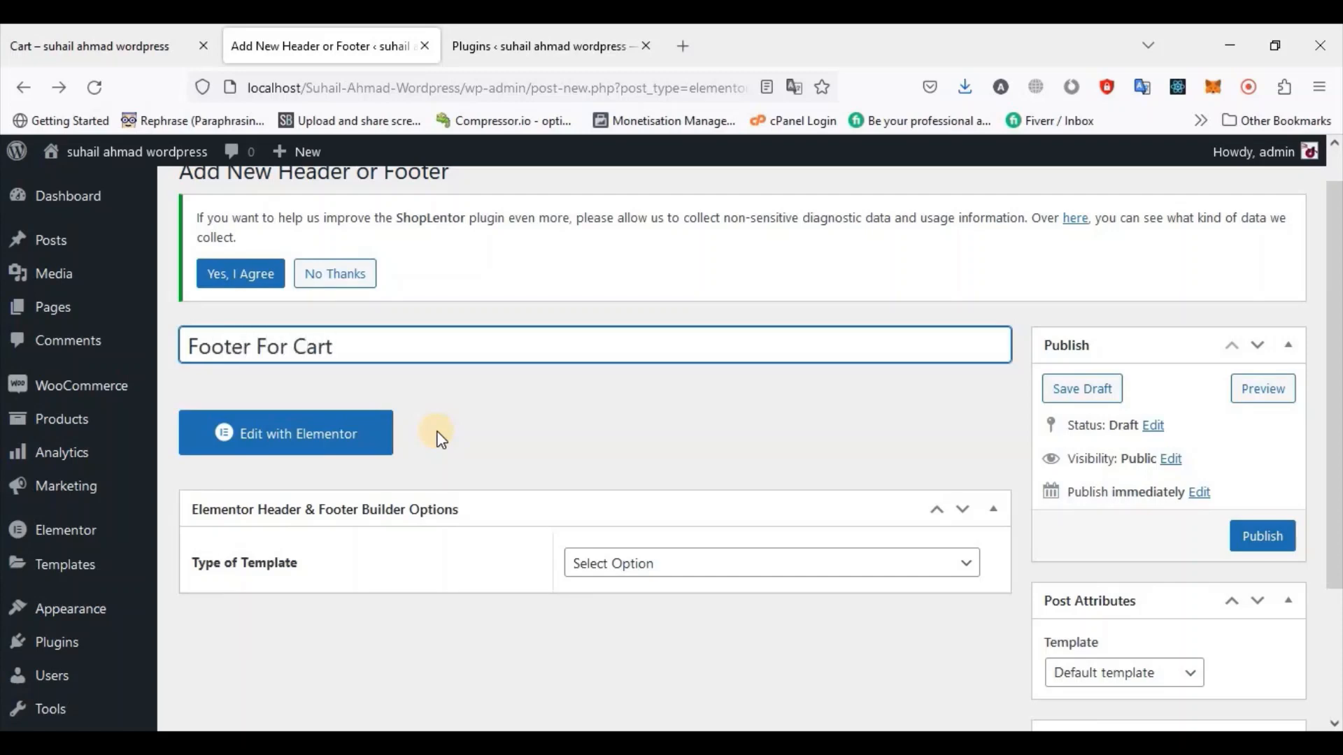
Set the template type to Before Footer and display it on the Cart page through Specific Pages / Posts / Taxonomies
click(800, 558)
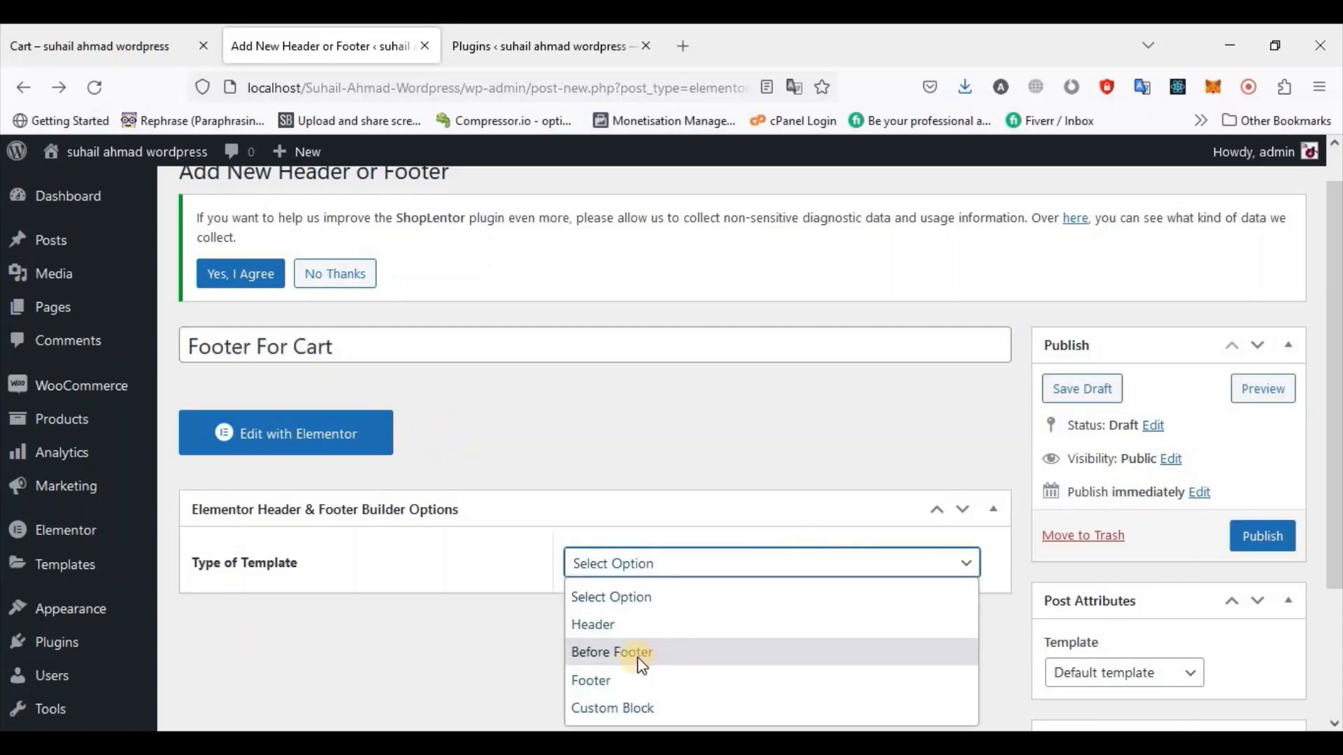
click(633, 652)
scroll(636, 657, down, 3)
click(615, 418)
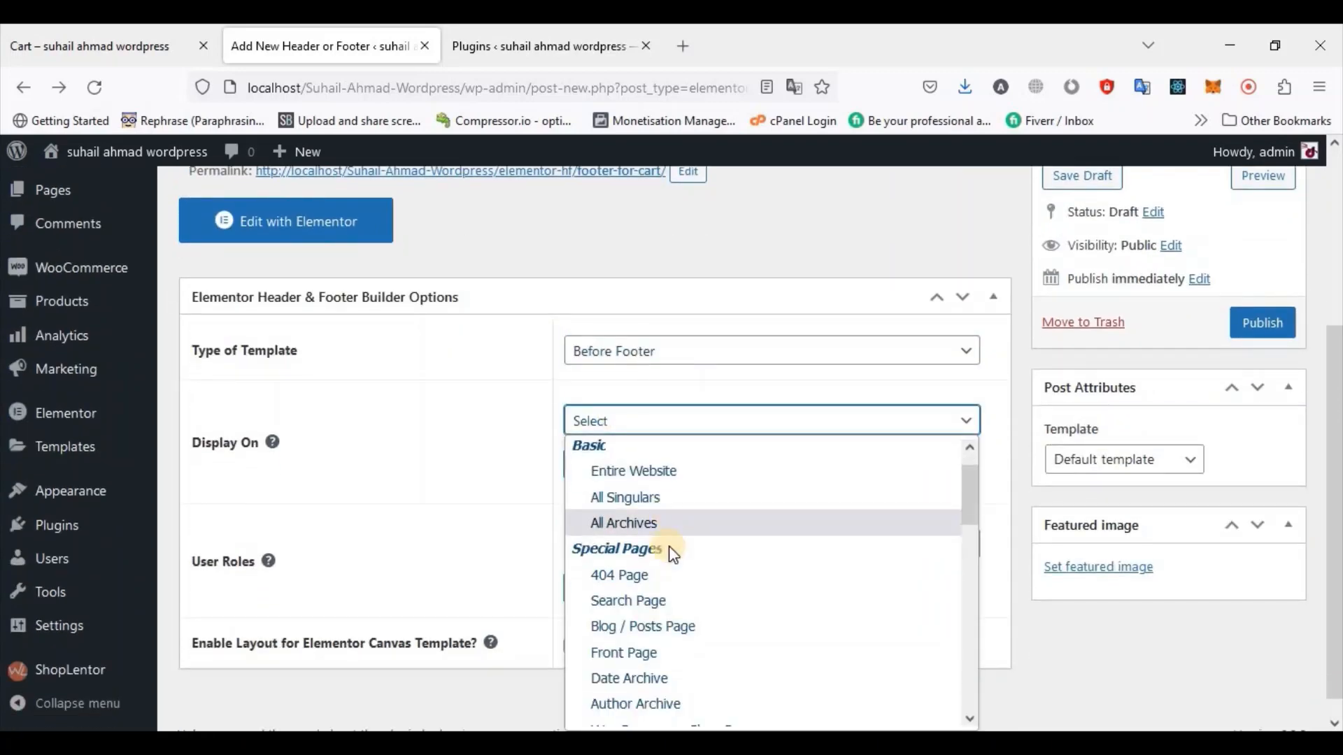
scroll(675, 664, down, 10)
click(682, 715)
click(698, 473)
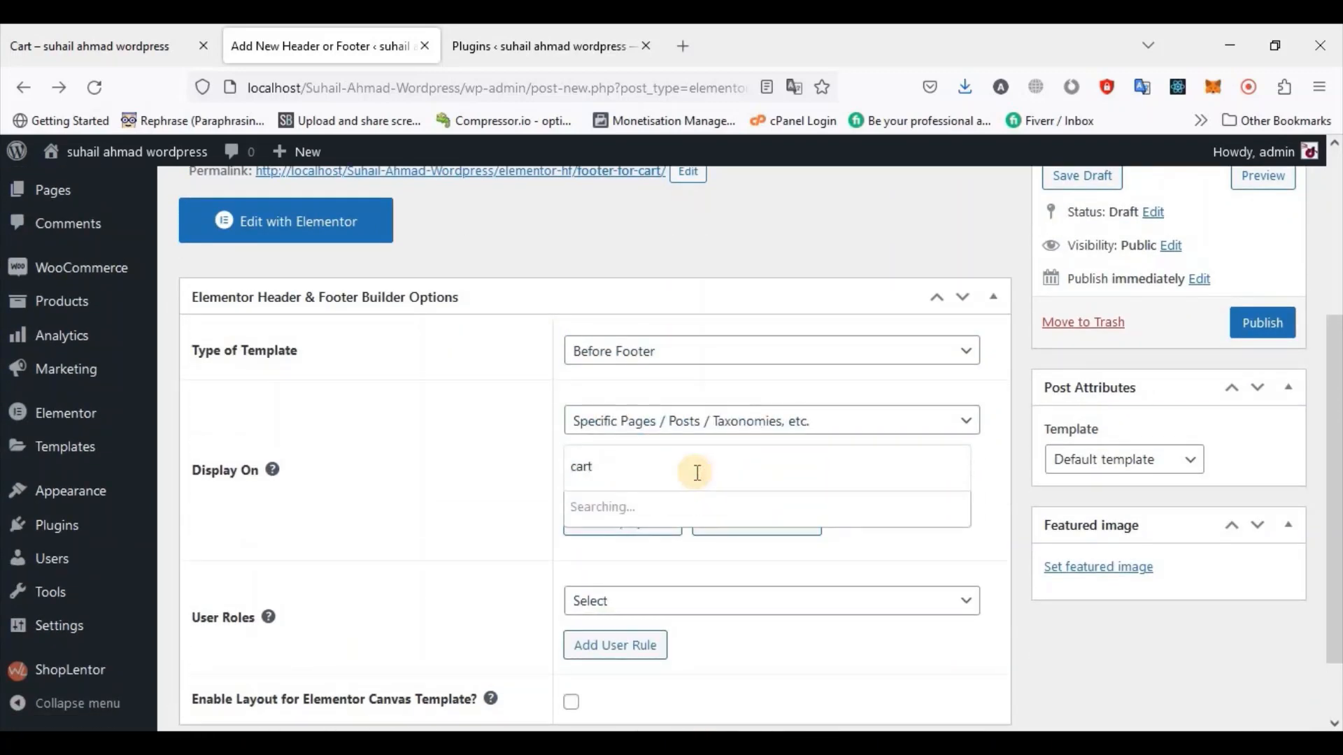
click(605, 540)
scroll(1142, 390, down, 1)
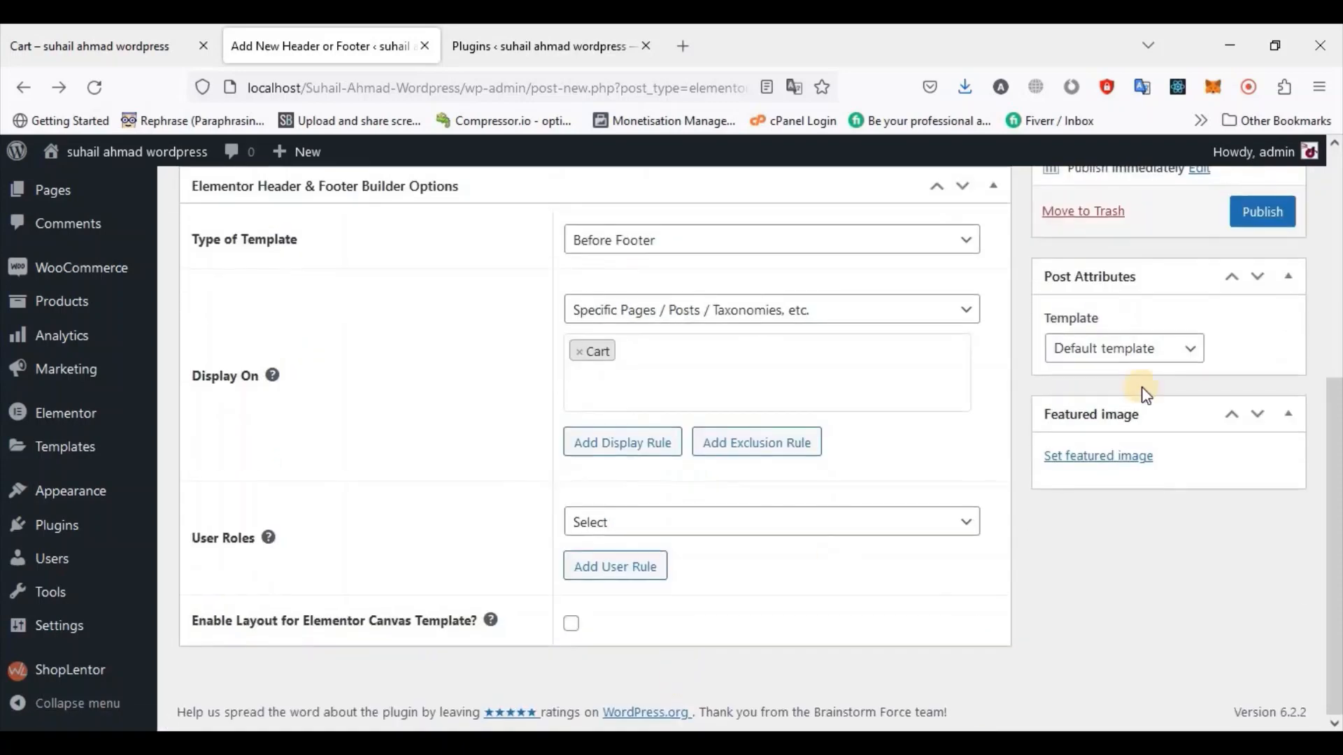
Publish the Footer For Cart template and open it for editing with Elementor
scroll(1231, 405, up, 2)
click(1264, 411)
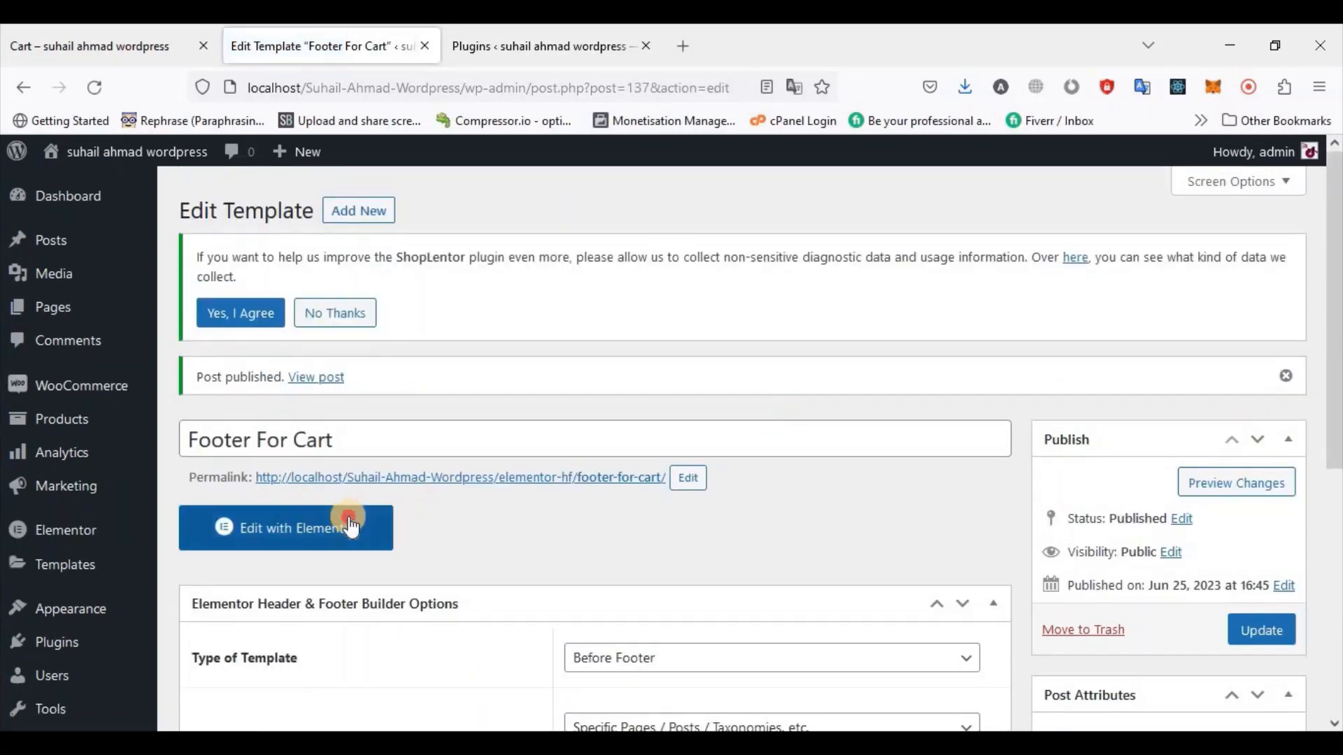
click(349, 525)
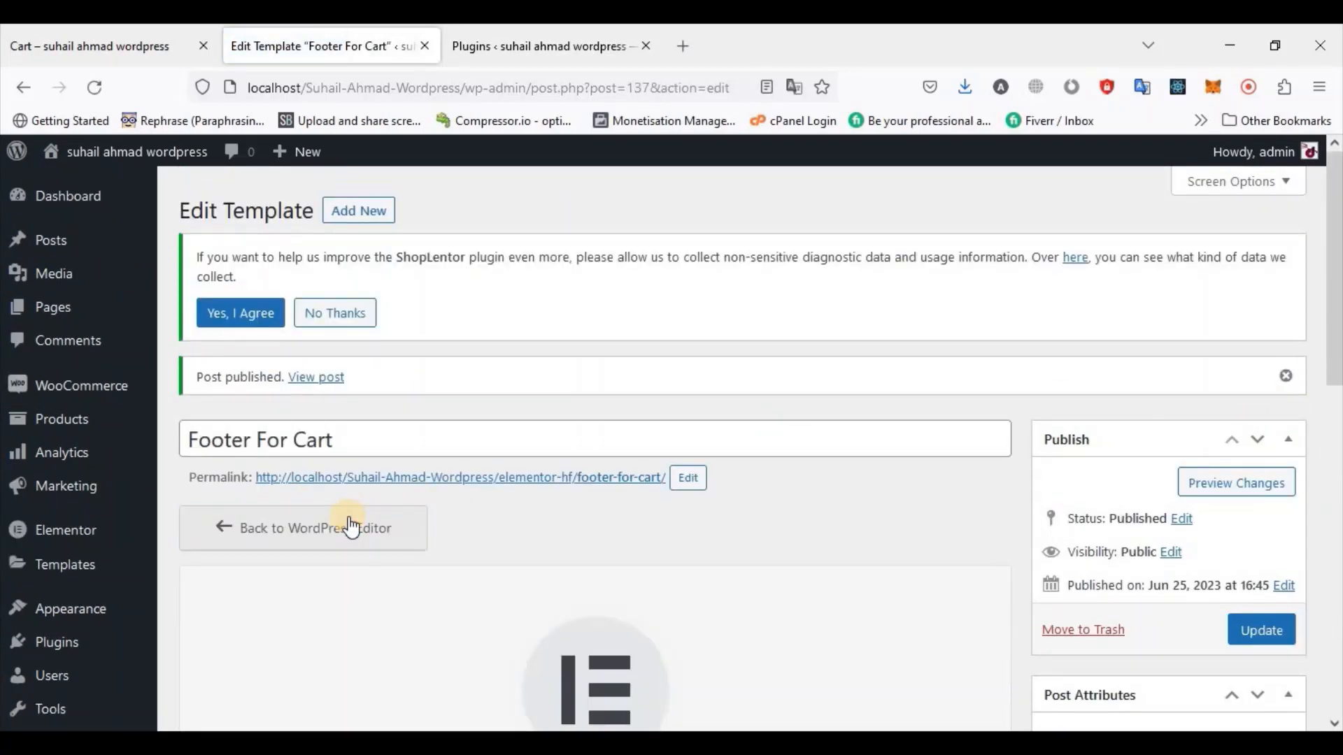
Reload the Cart page, examine its lower part down to the footer, and return to the footer editor
click(78, 42)
click(94, 87)
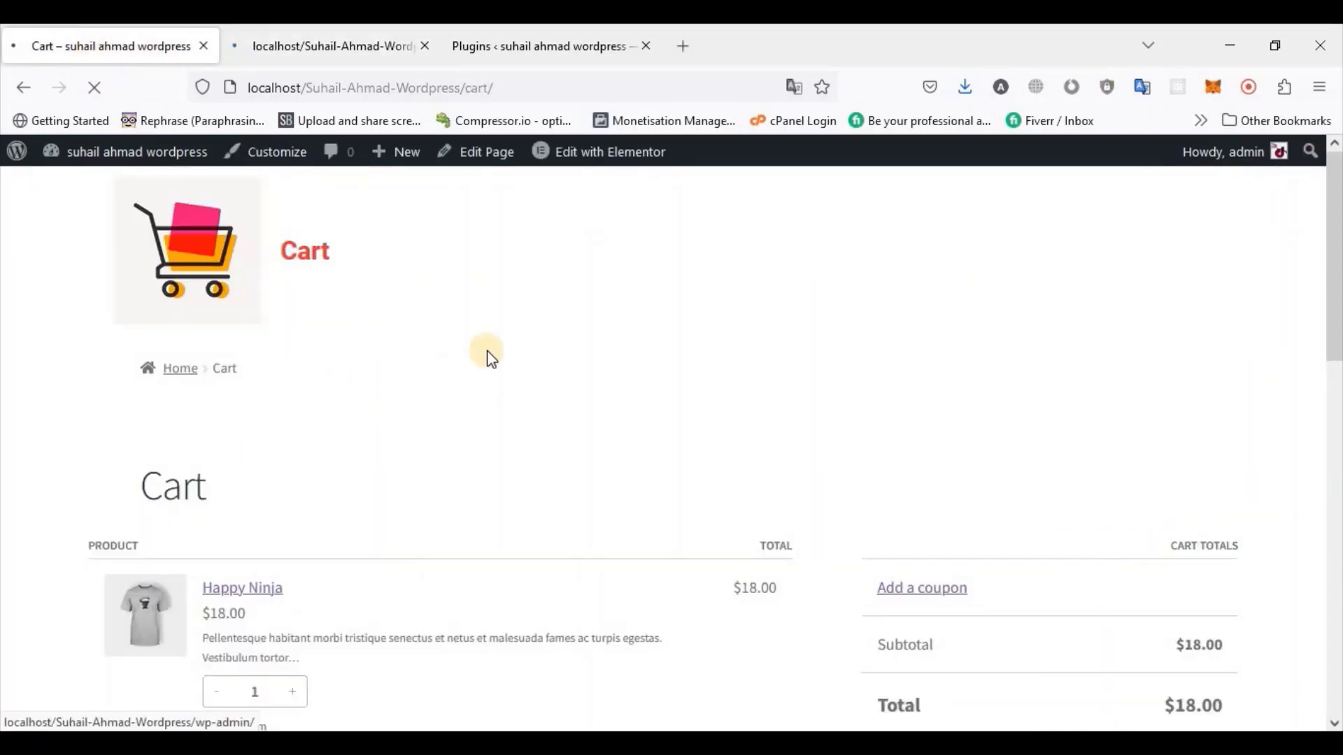
scroll(488, 355, down, 10)
scroll(489, 357, down, 4)
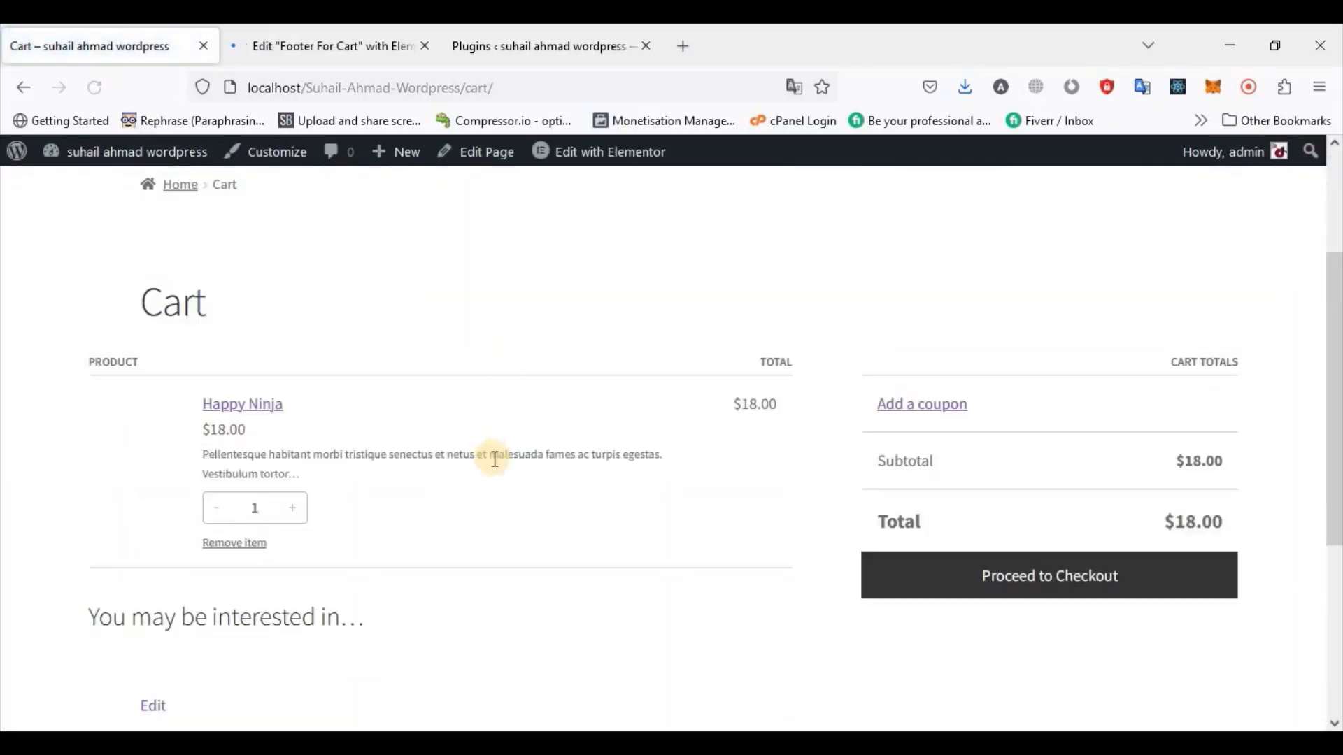
scroll(494, 460, down, 8)
click(385, 28)
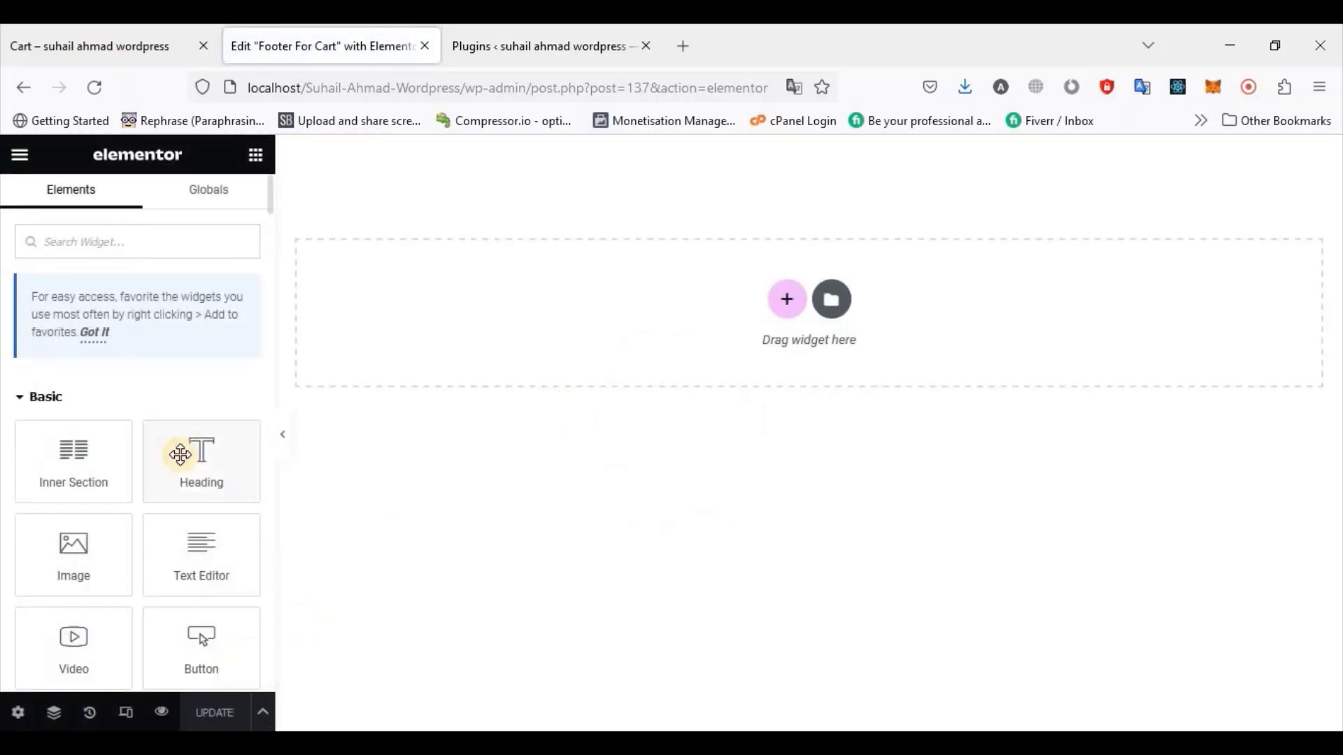
Add a single-column section to the empty footer template
scroll(180, 451, down, 3)
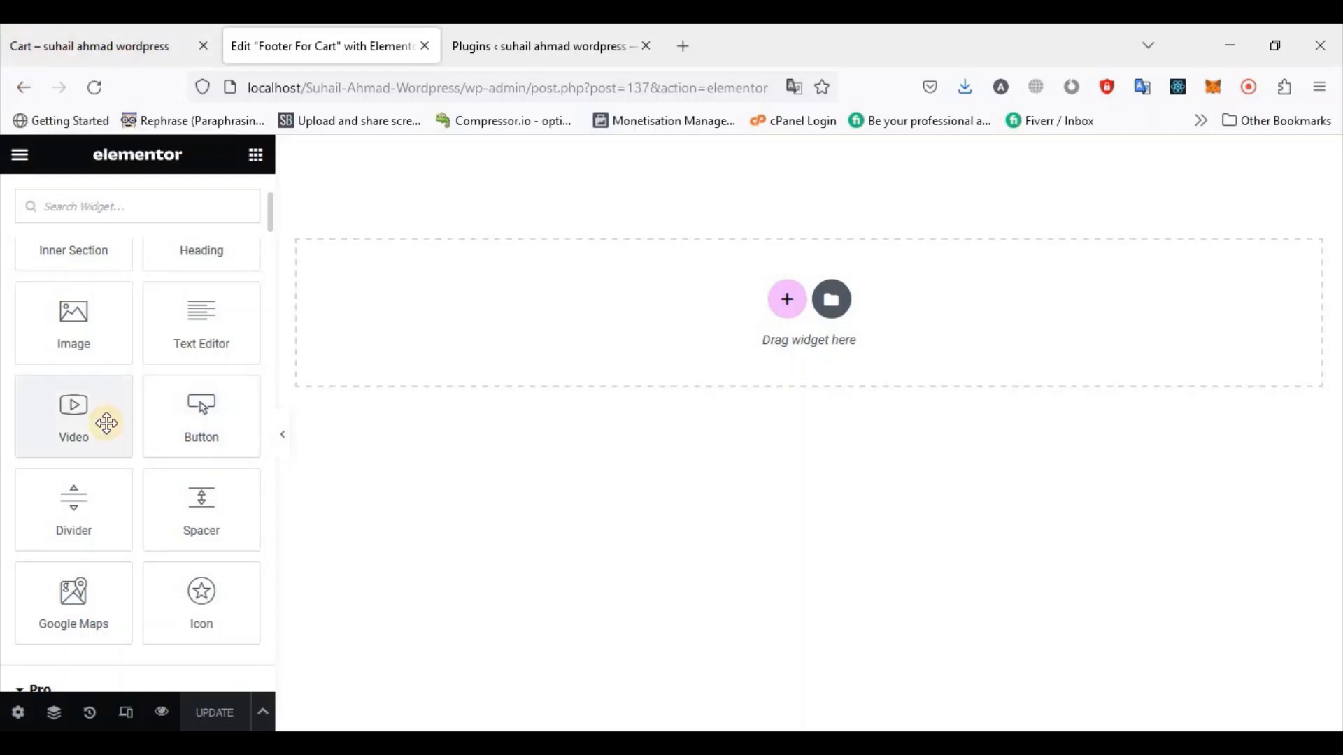
scroll(105, 422, up, 3)
click(788, 297)
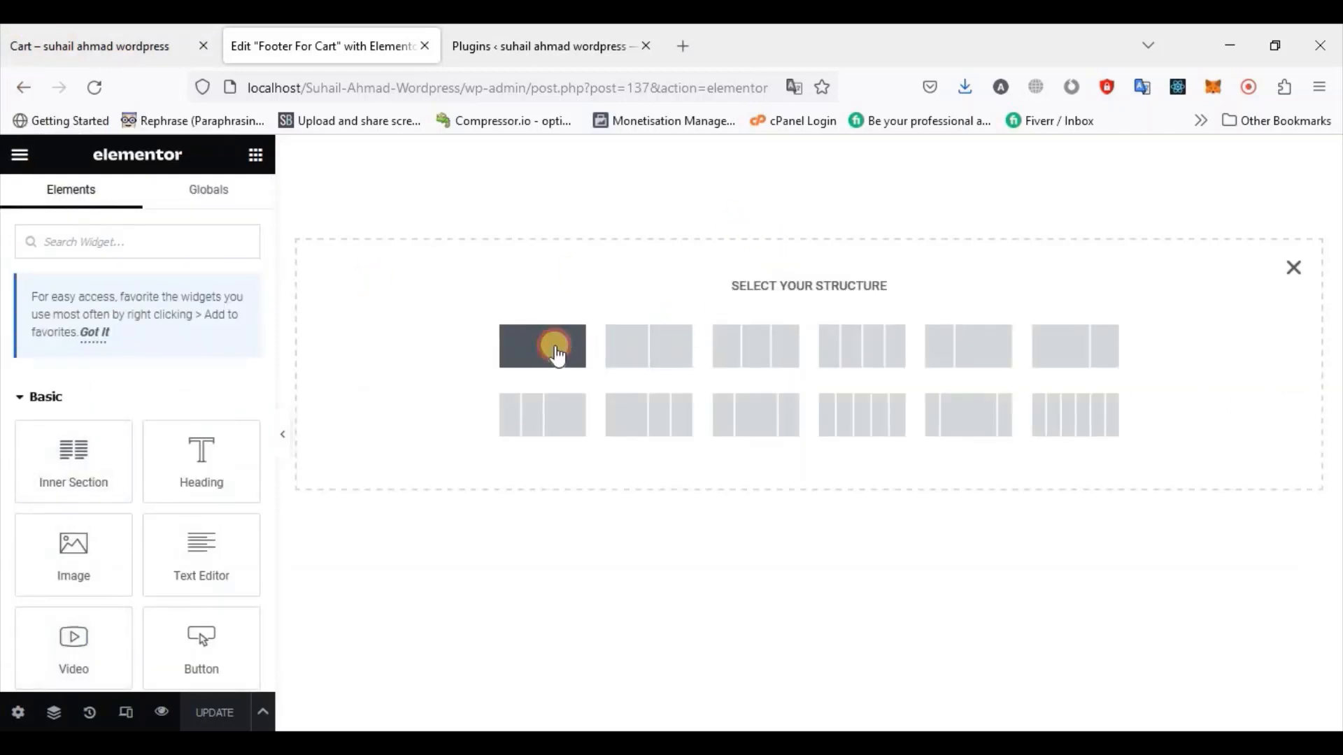
click(548, 345)
Give the new column a solid blue background colour, #0B94F1
click(305, 153)
click(135, 208)
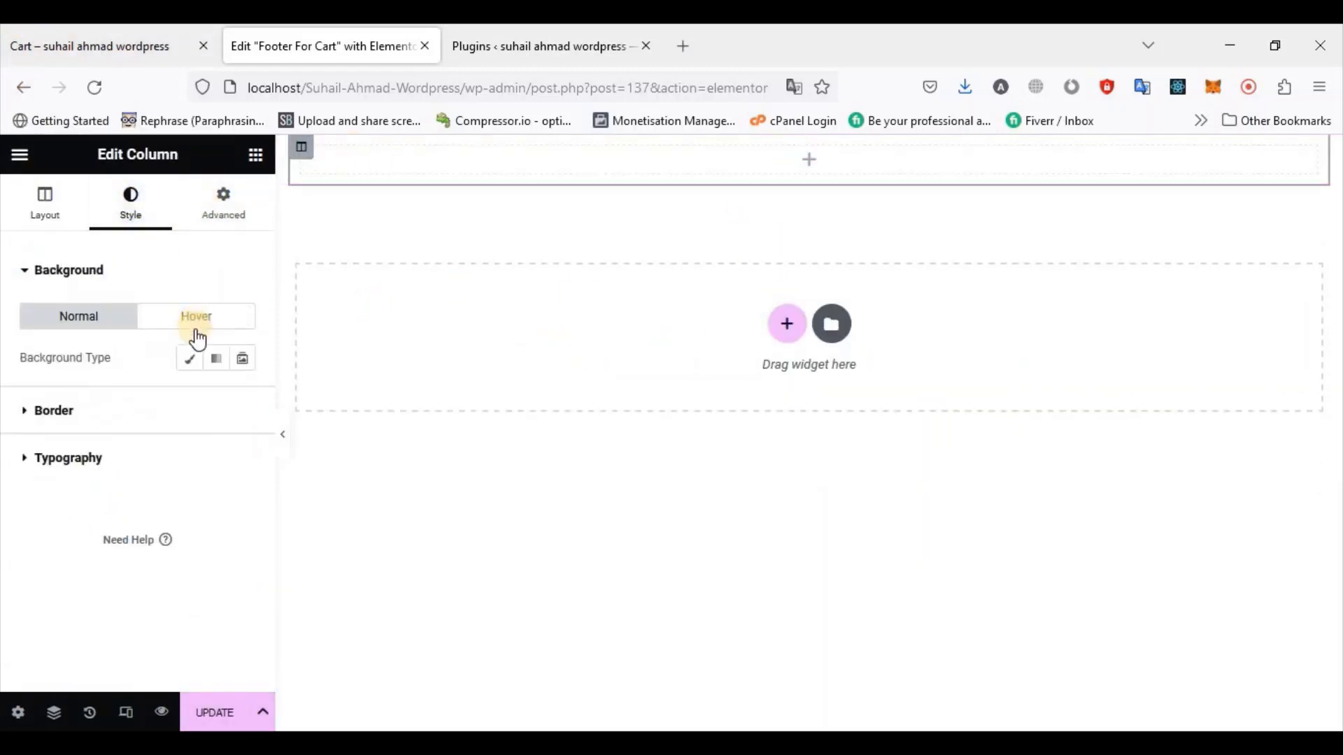
click(195, 363)
click(248, 400)
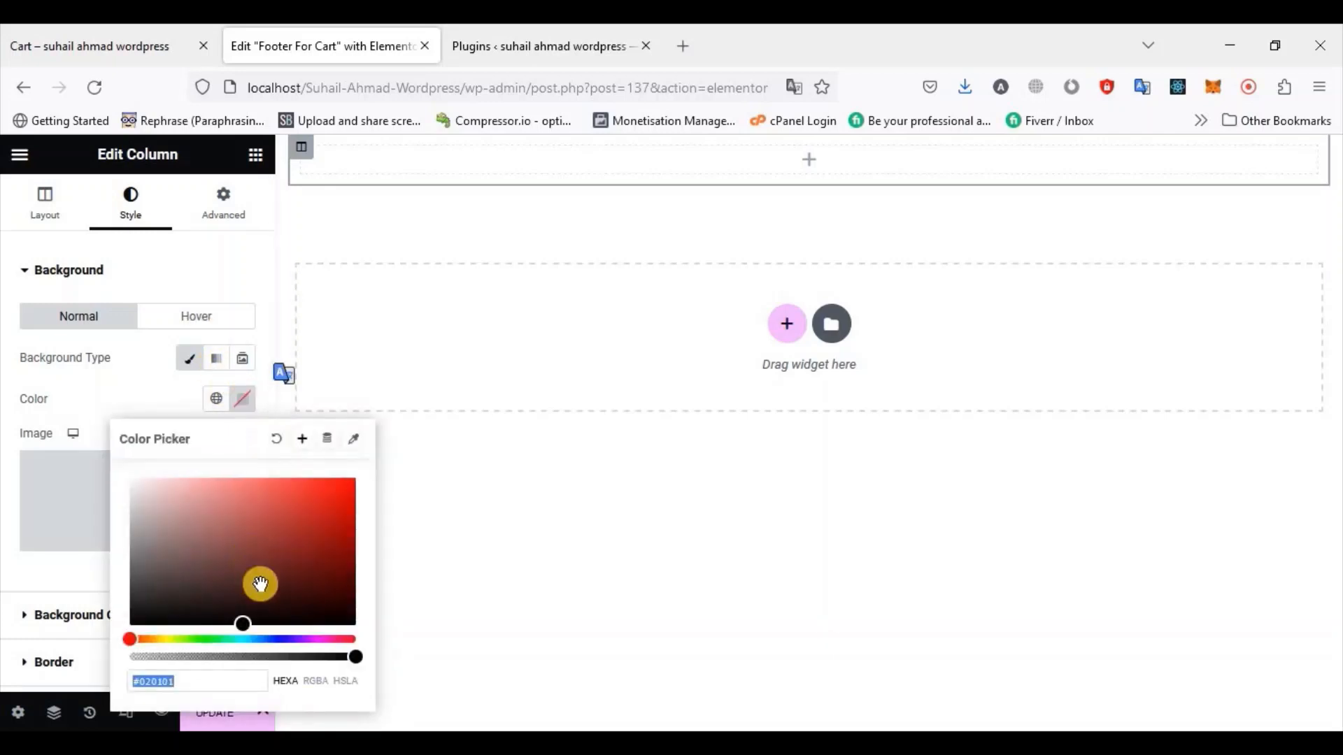
drag(273, 639, 256, 638)
click(288, 533)
click(345, 486)
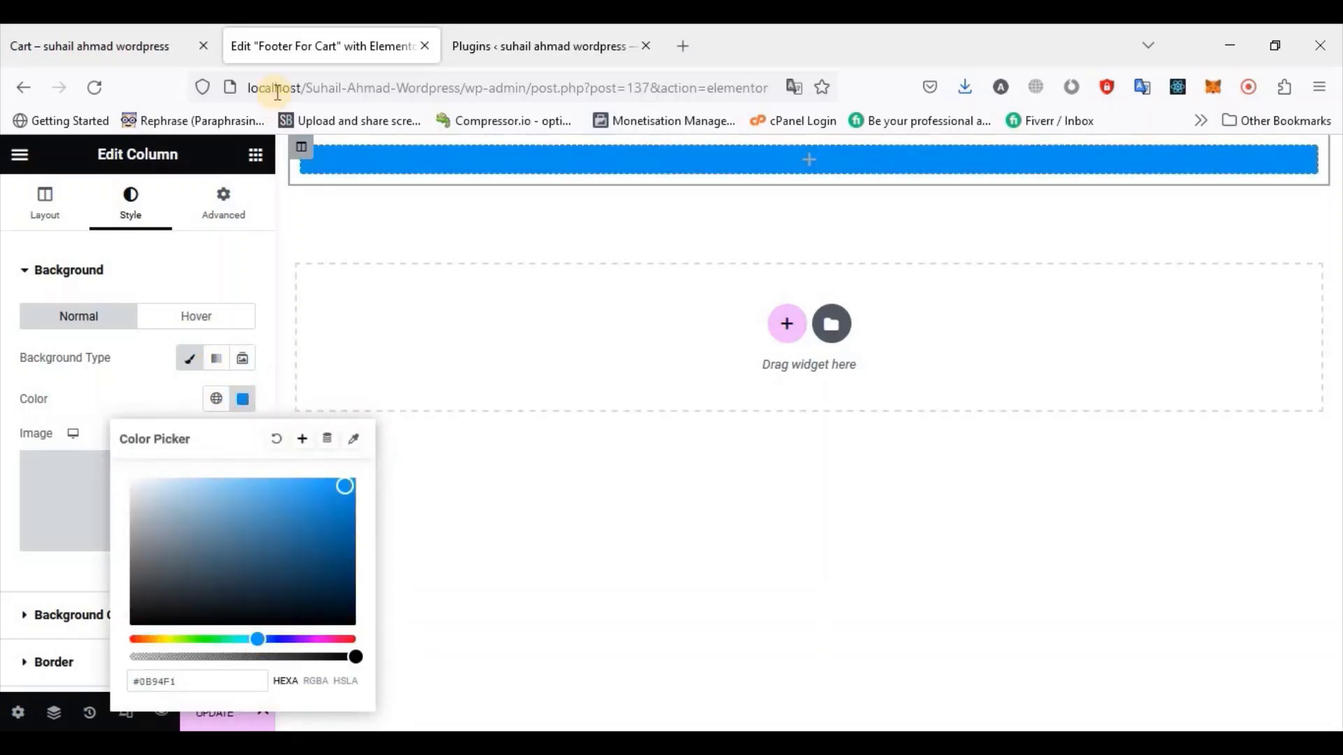
Set the blue column's vertical alignment to Middle and its horizontal alignment to Center
click(306, 159)
click(45, 204)
click(177, 358)
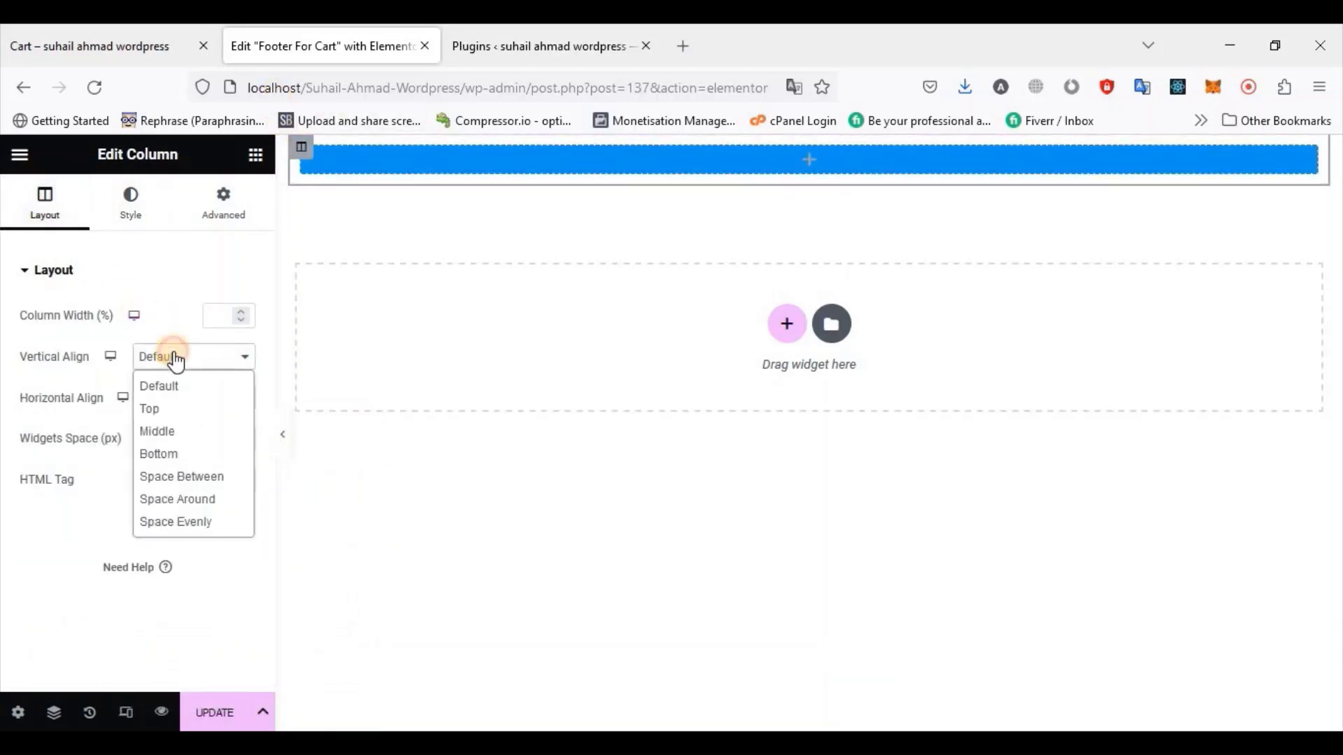
click(158, 431)
click(196, 398)
click(165, 470)
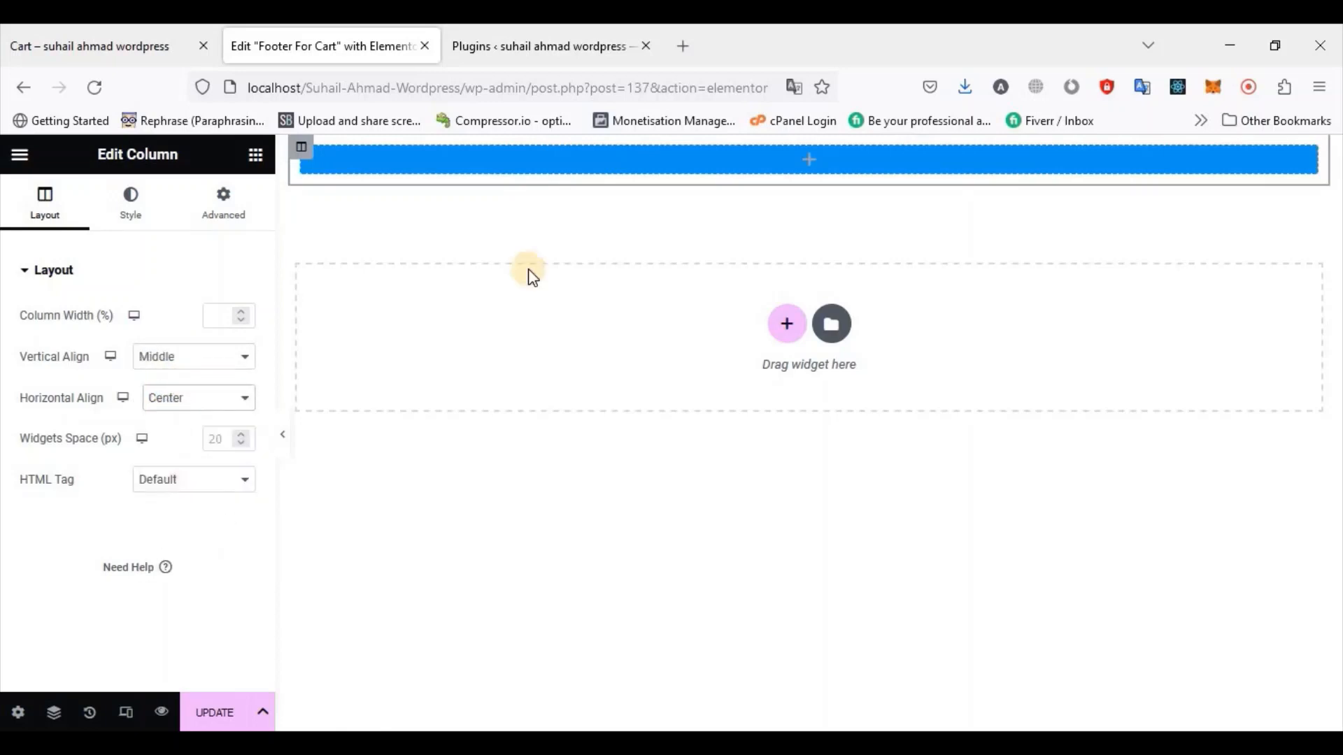
Set the section's content width to Full Width, columns gap to No Gap and height to Min Height
click(810, 150)
click(180, 316)
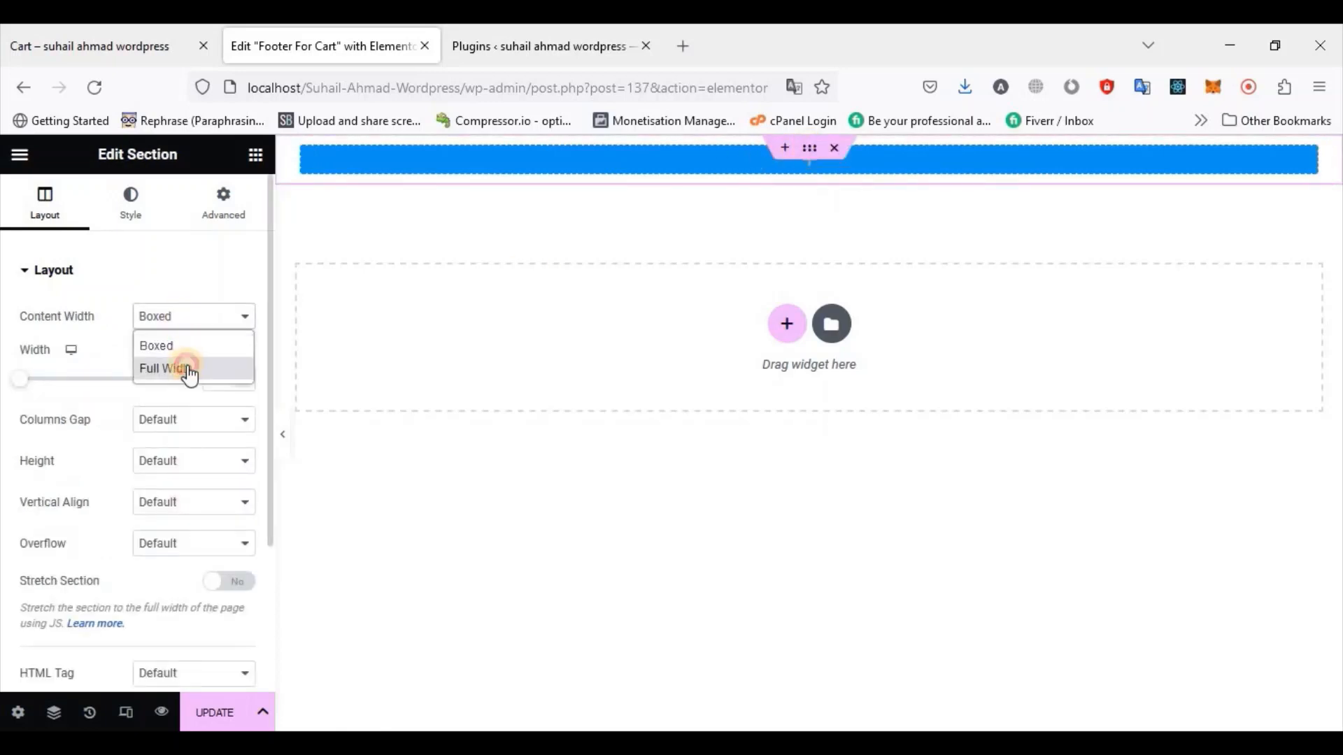
click(189, 371)
click(185, 357)
click(183, 408)
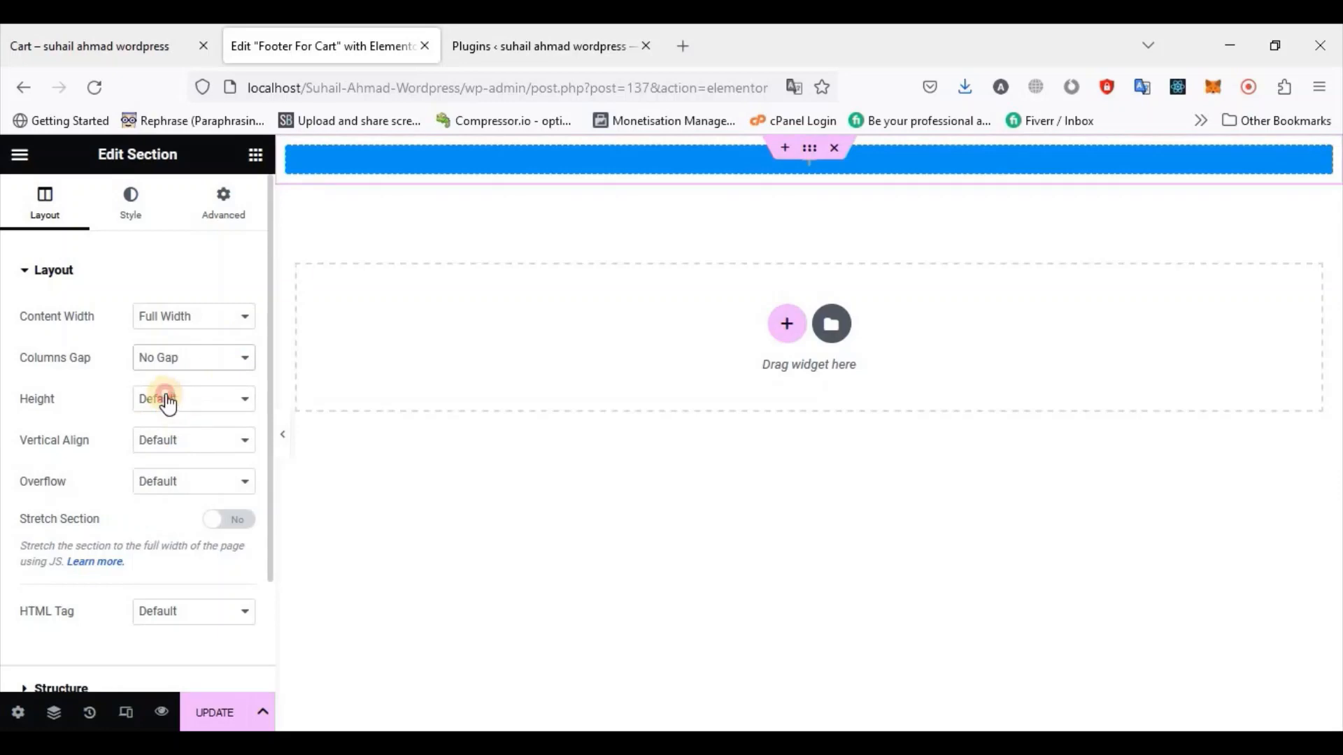
click(168, 400)
click(186, 471)
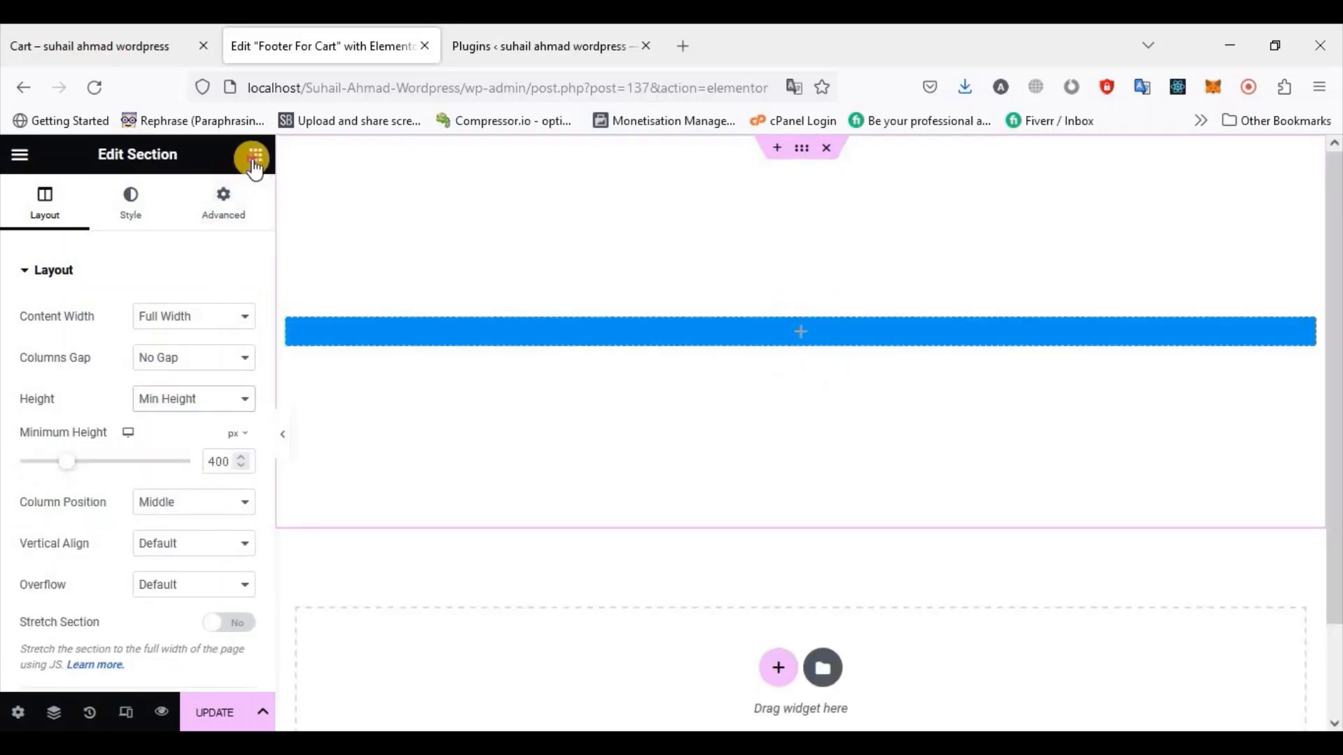
Search the widgets for "product" and place the WL: Recently Viewed Products widget in the blue column
click(254, 155)
text(product)
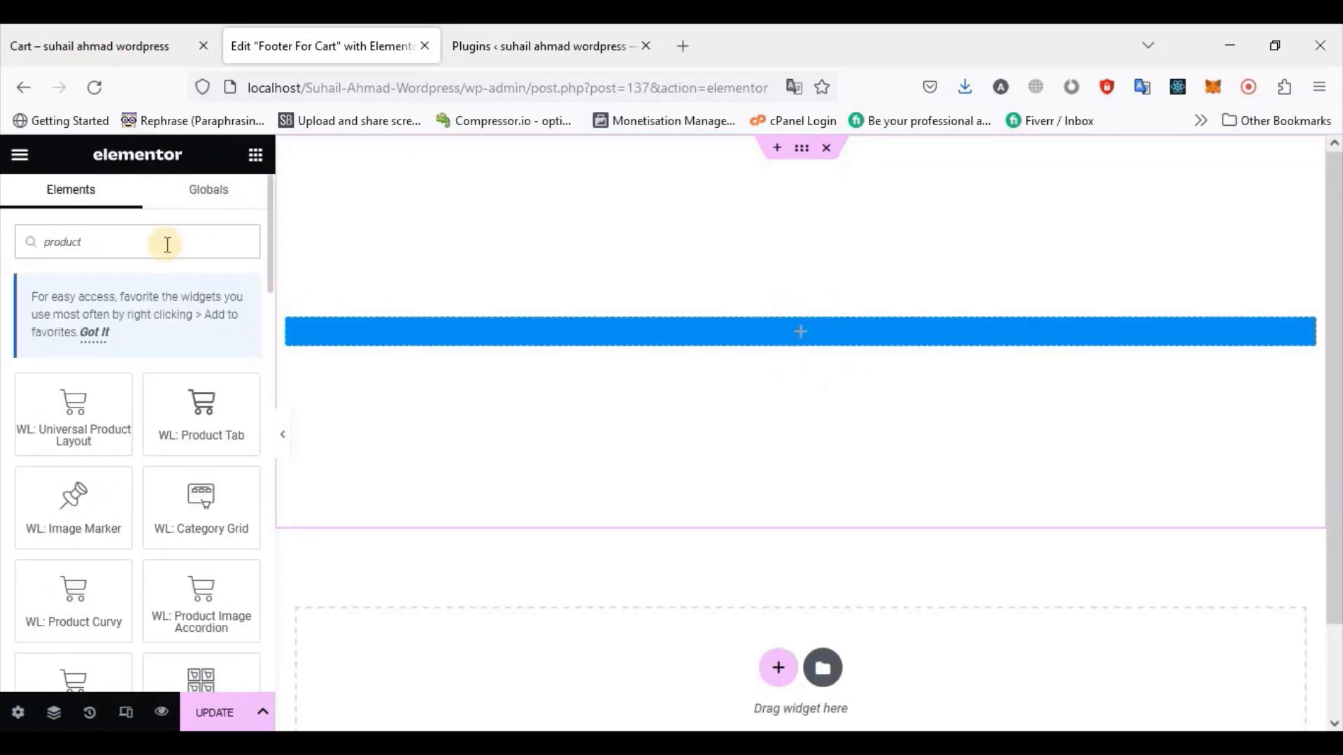
text(s)
key(BackSpace)
scroll(196, 483, down, 1)
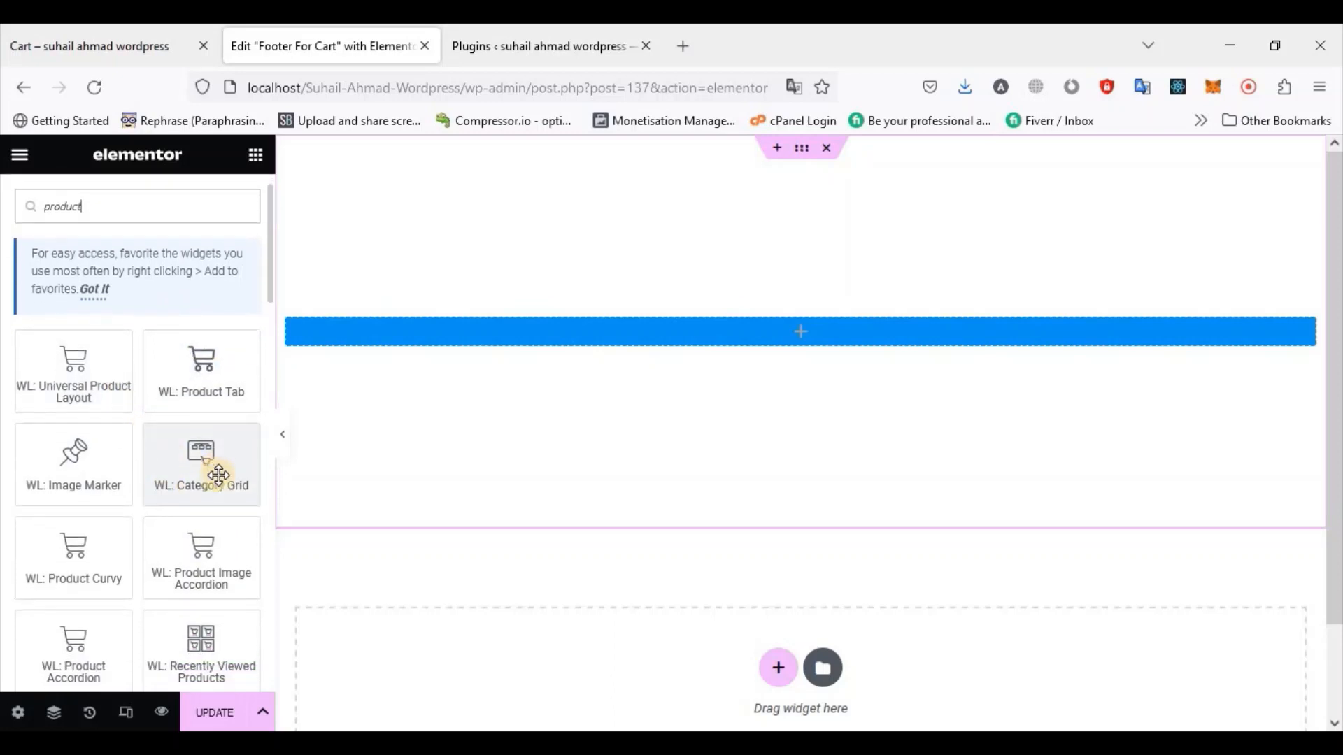
scroll(52, 516, down, 1)
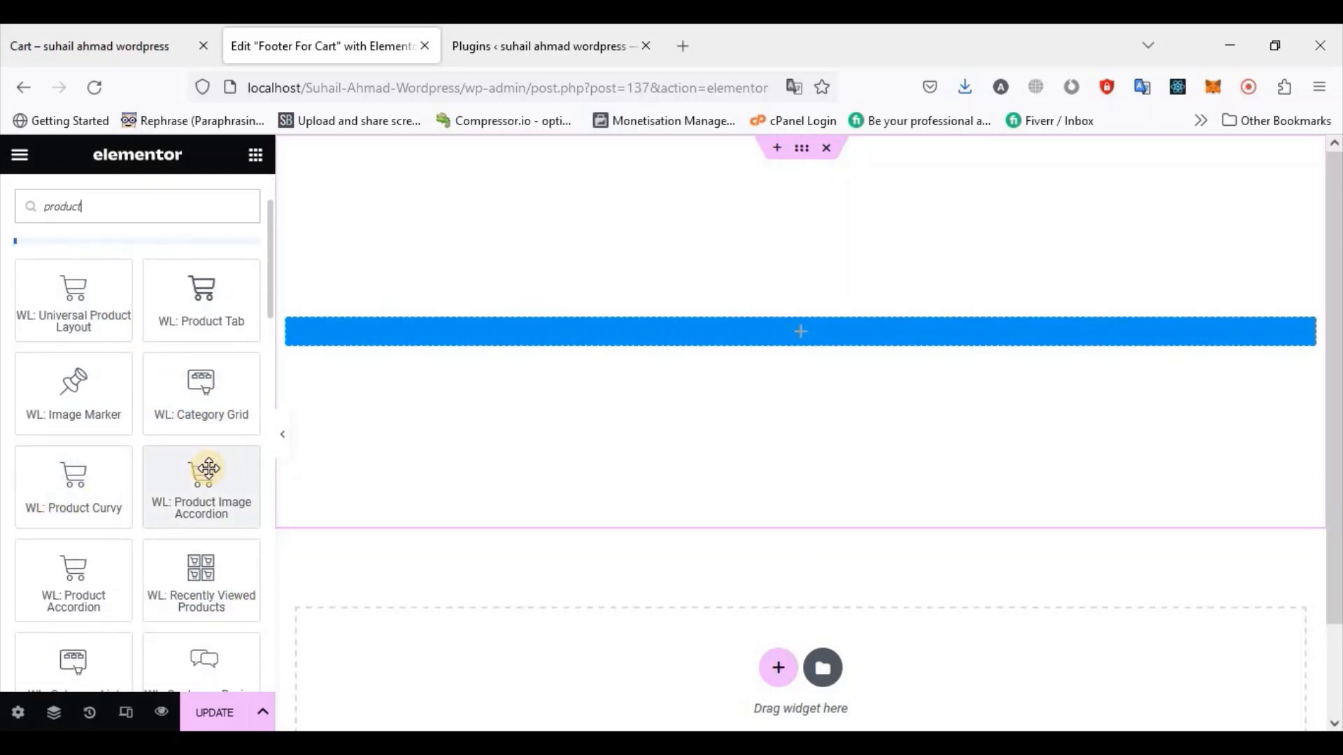
scroll(201, 525, down, 2)
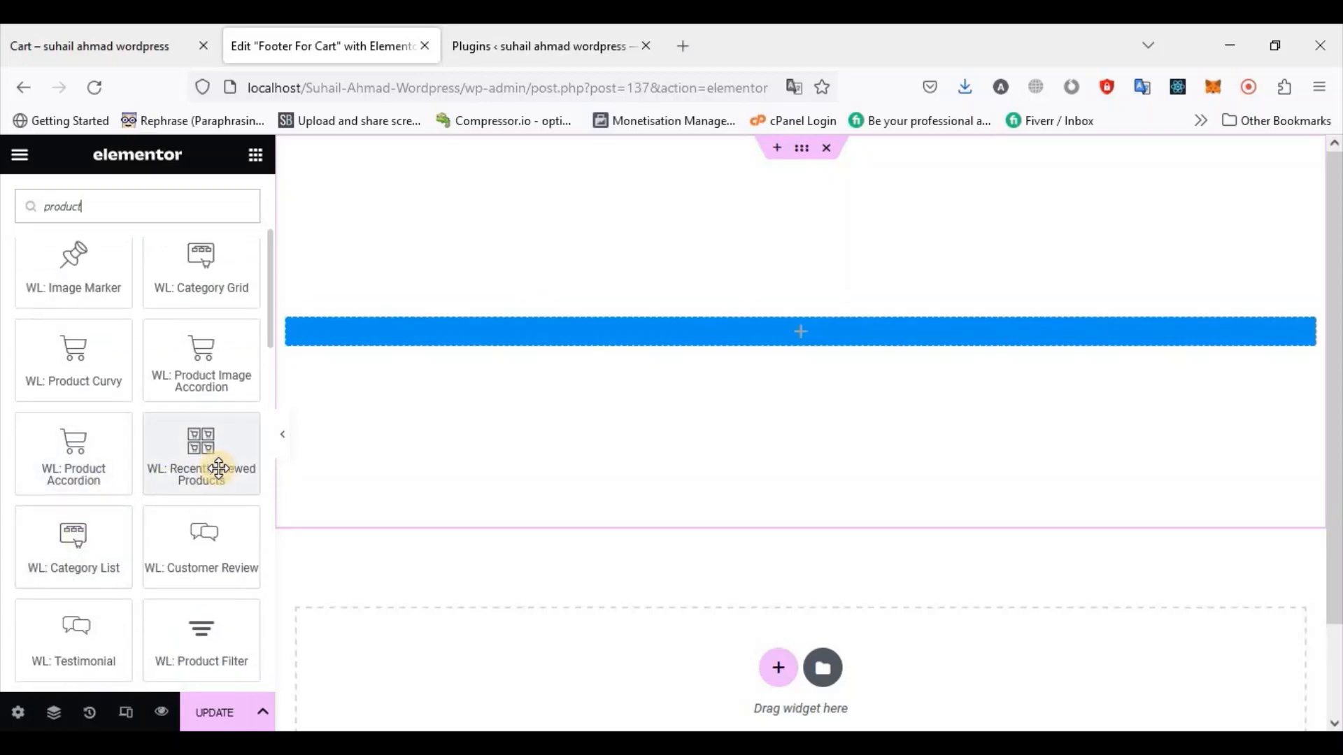
drag(219, 468, 640, 330)
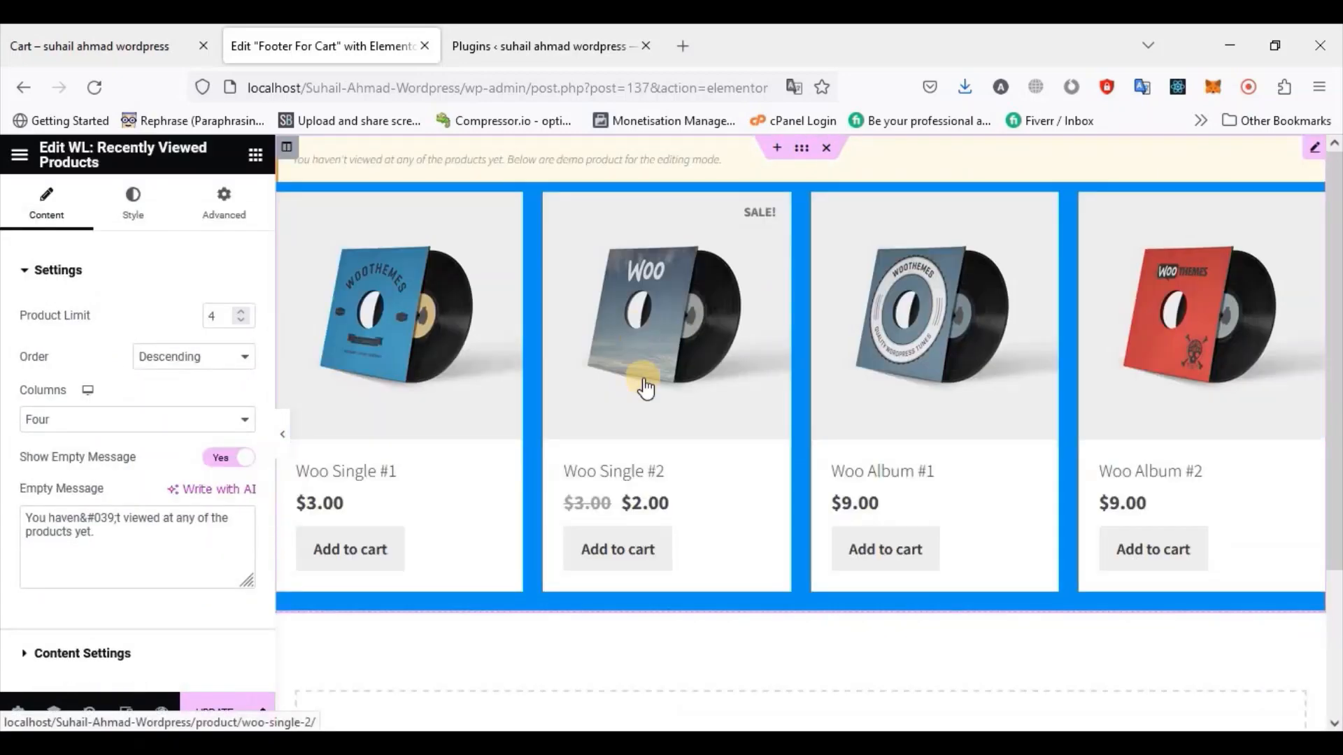
Set the recently viewed products widget to three columns with a product limit of 3
click(116, 419)
click(119, 497)
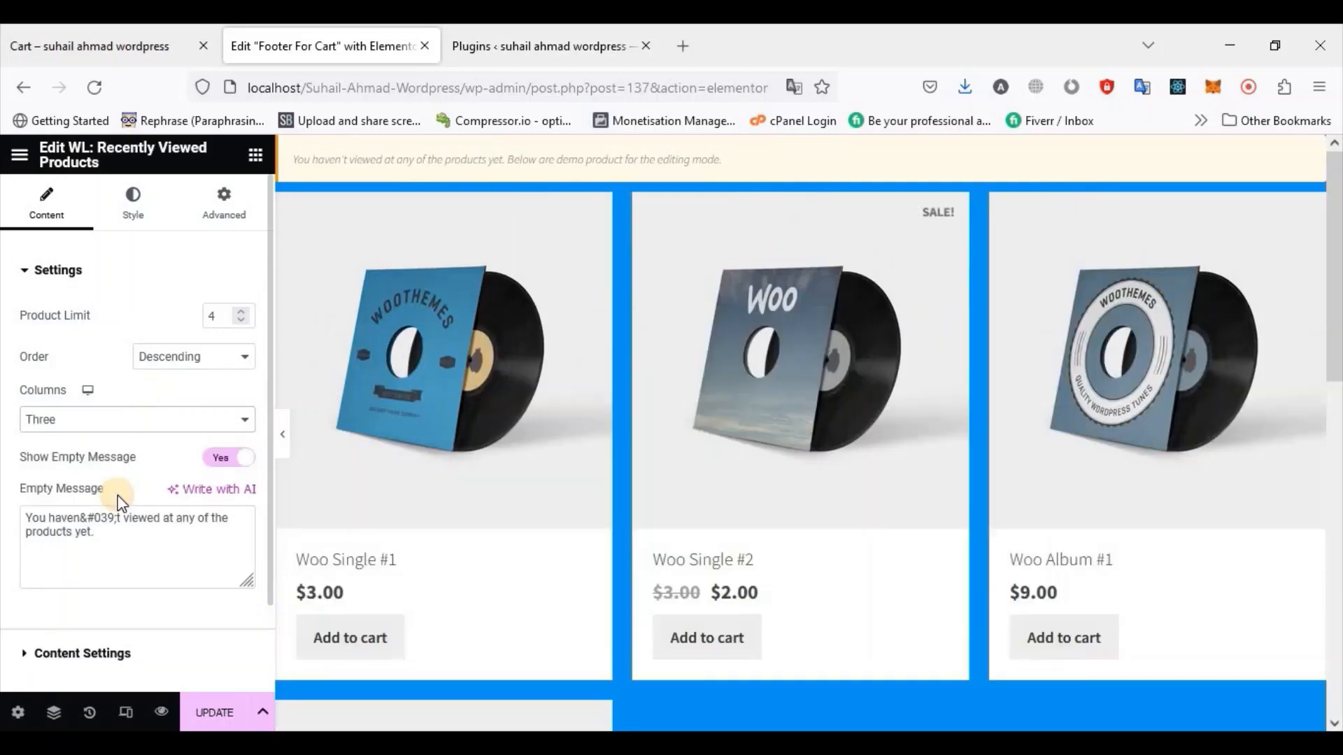
scroll(290, 359, down, 3)
click(241, 320)
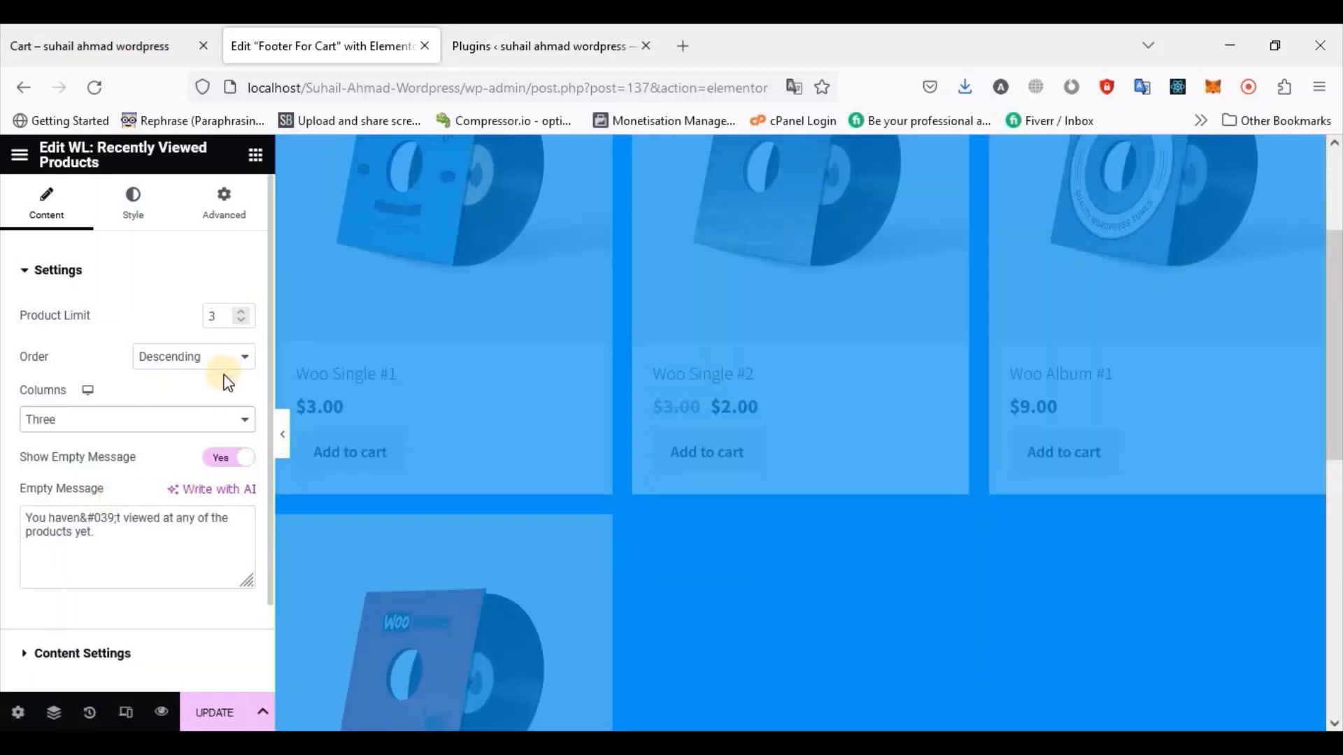
scroll(504, 500, up, 3)
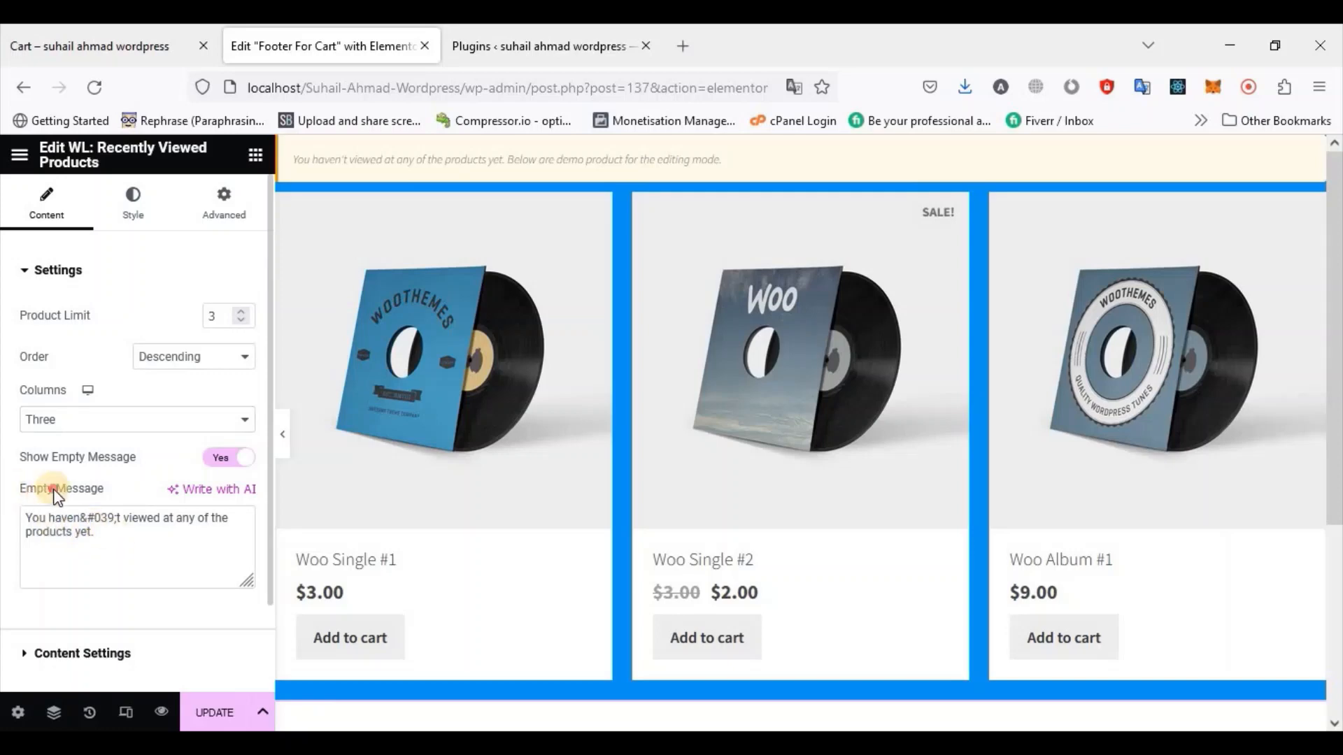
Turn off the empty message of the recently viewed products widget
click(228, 460)
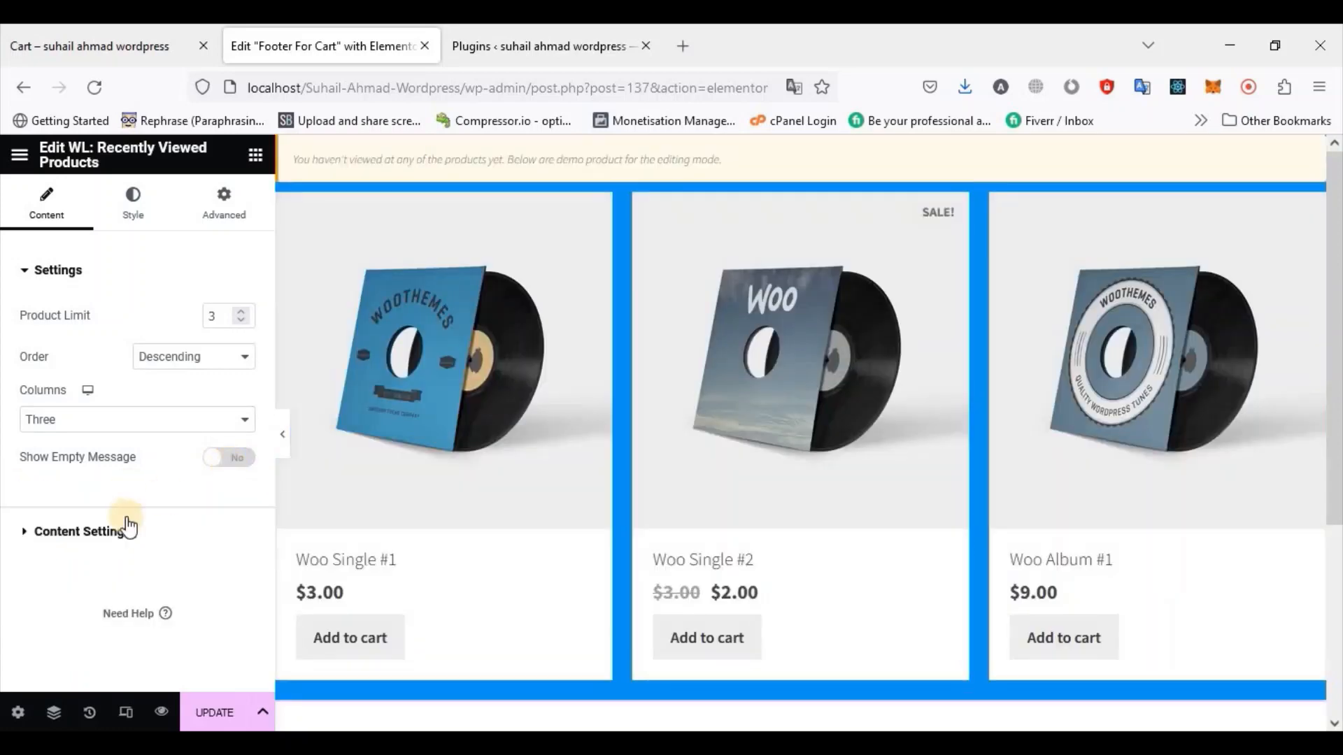
Try hiding the widget's product title, price and badge one at a time, restoring each one
click(83, 531)
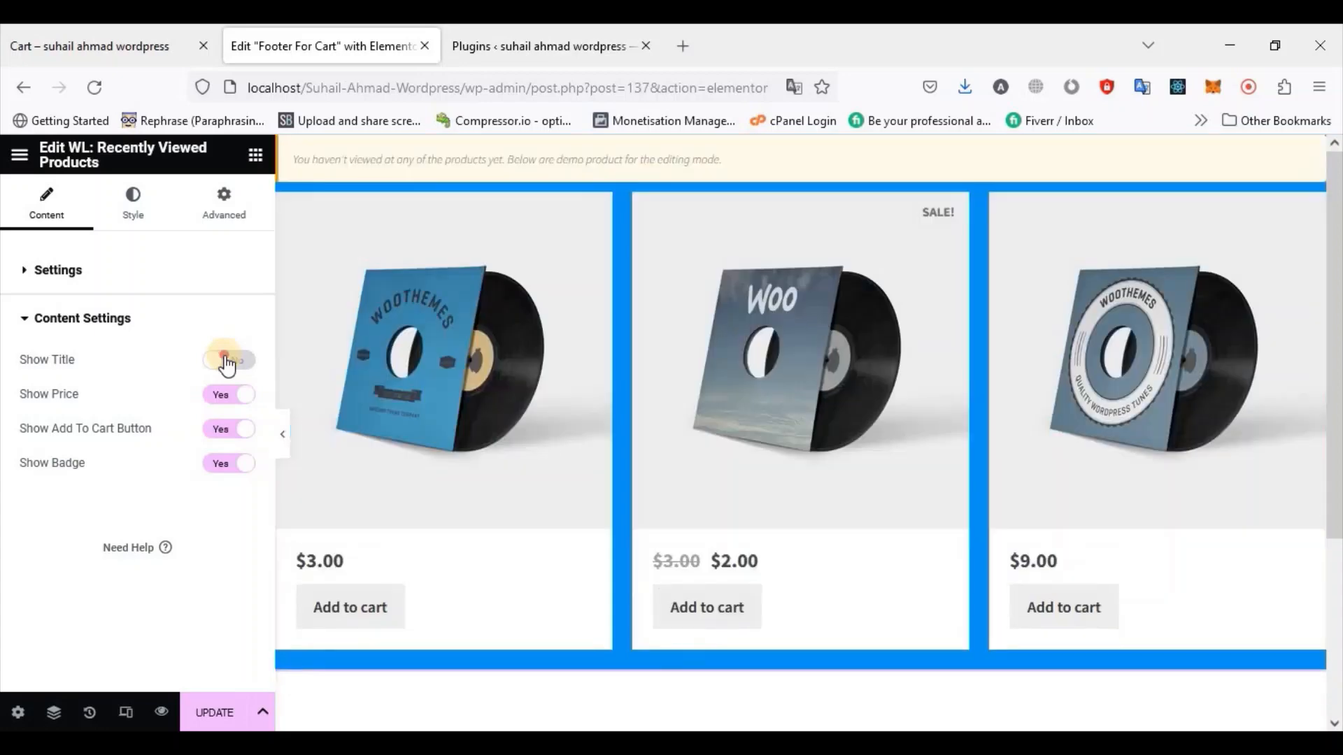
click(230, 396)
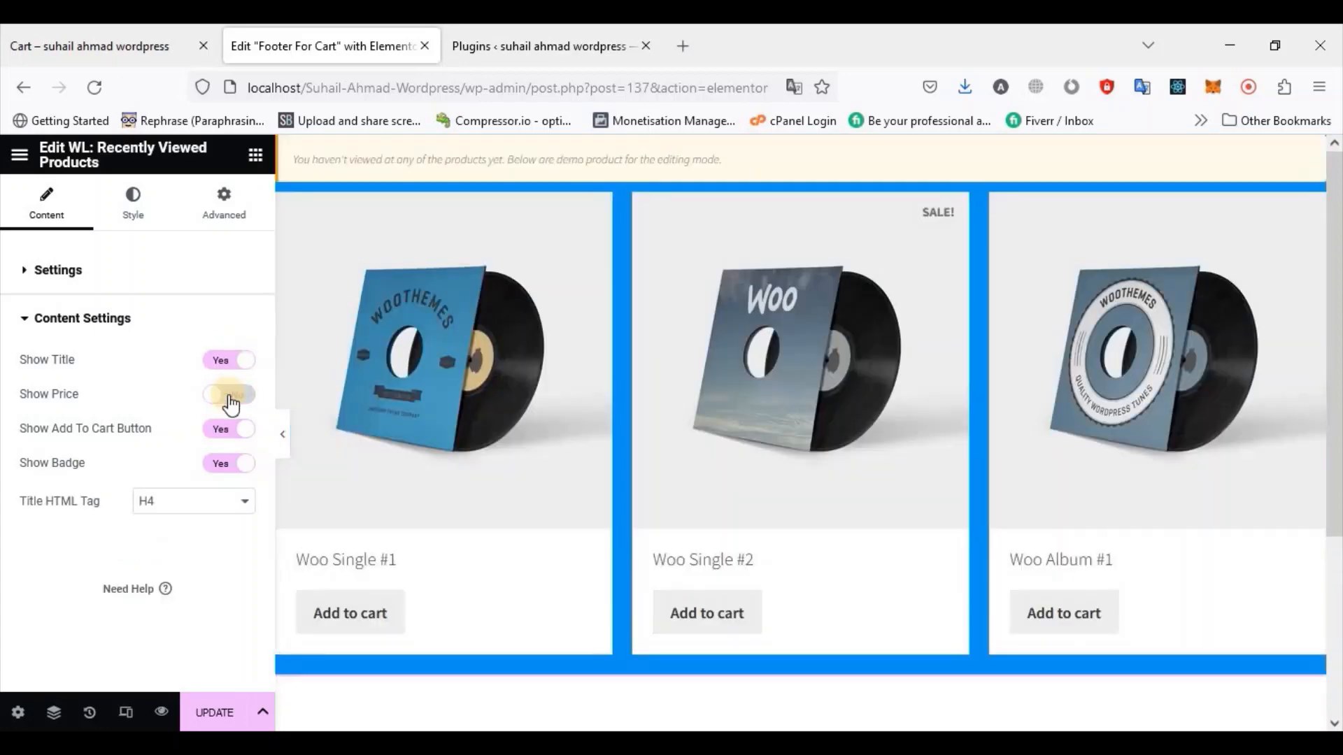
click(230, 397)
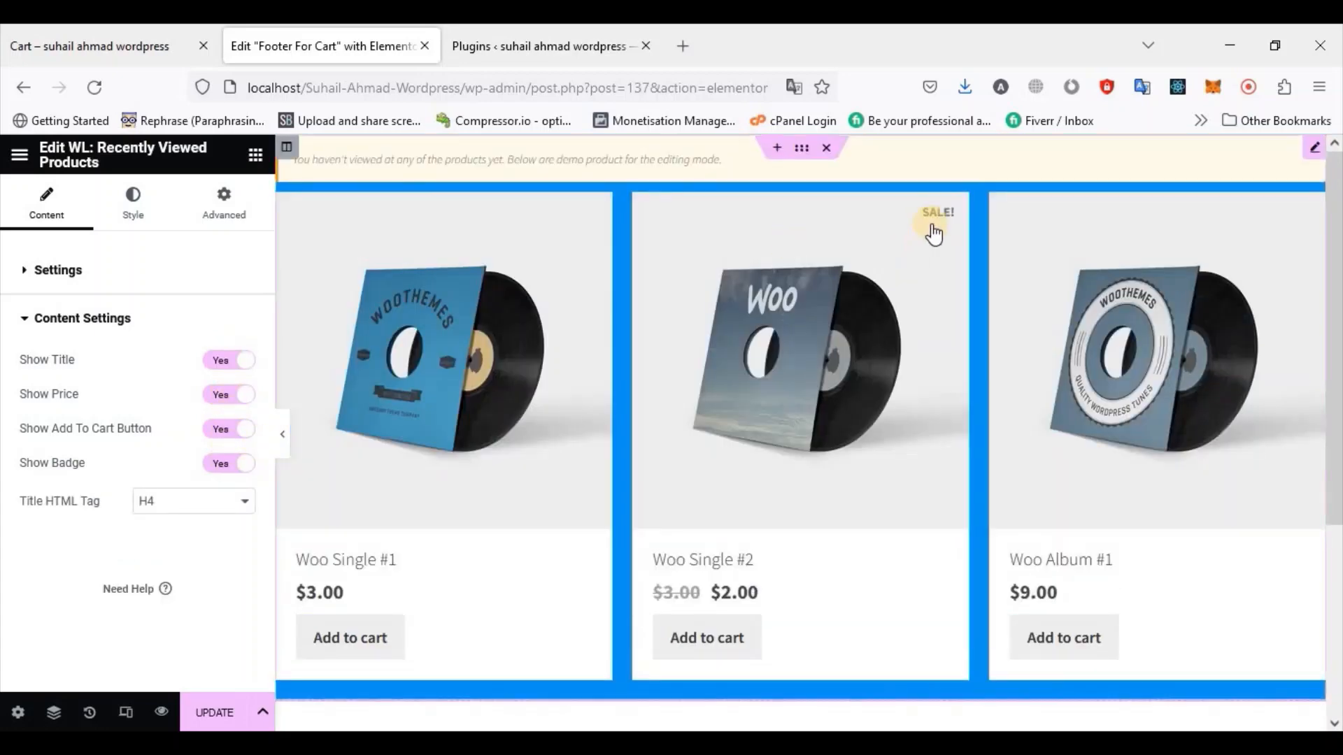
click(235, 466)
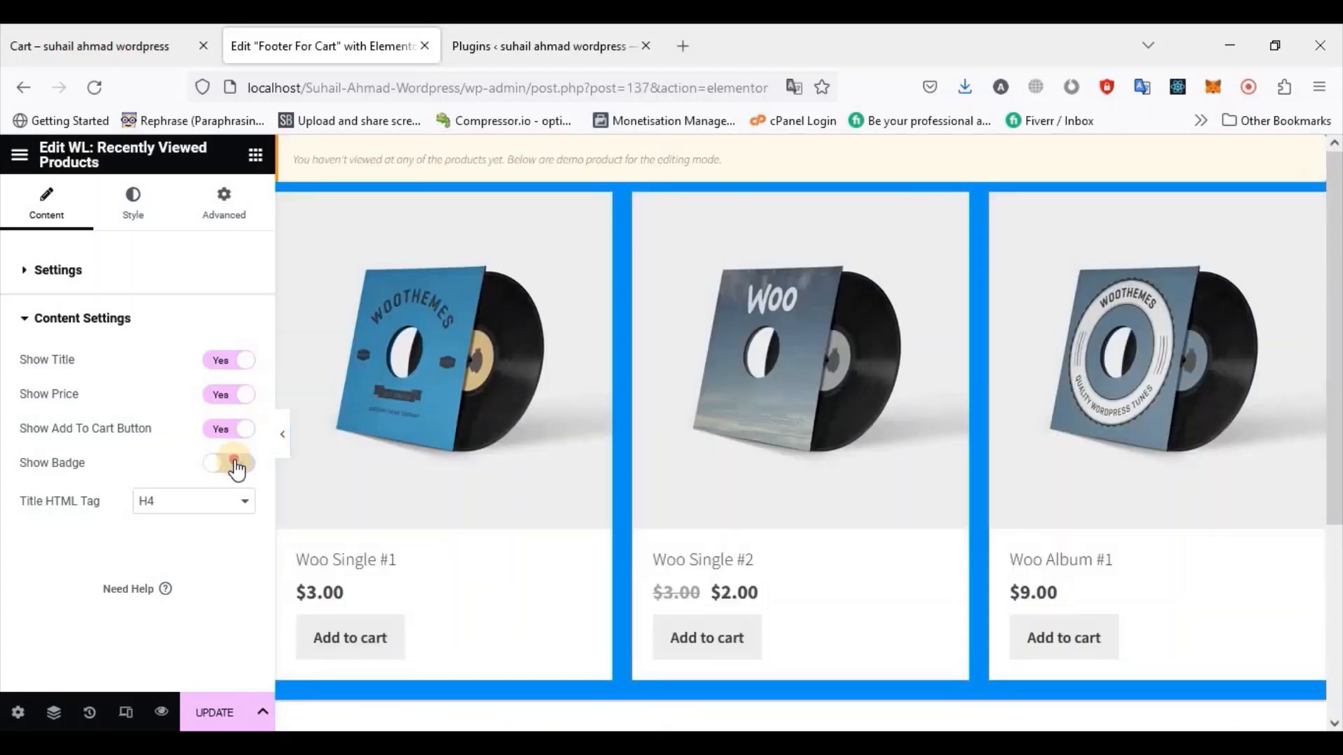
click(235, 466)
scroll(479, 476, down, 1)
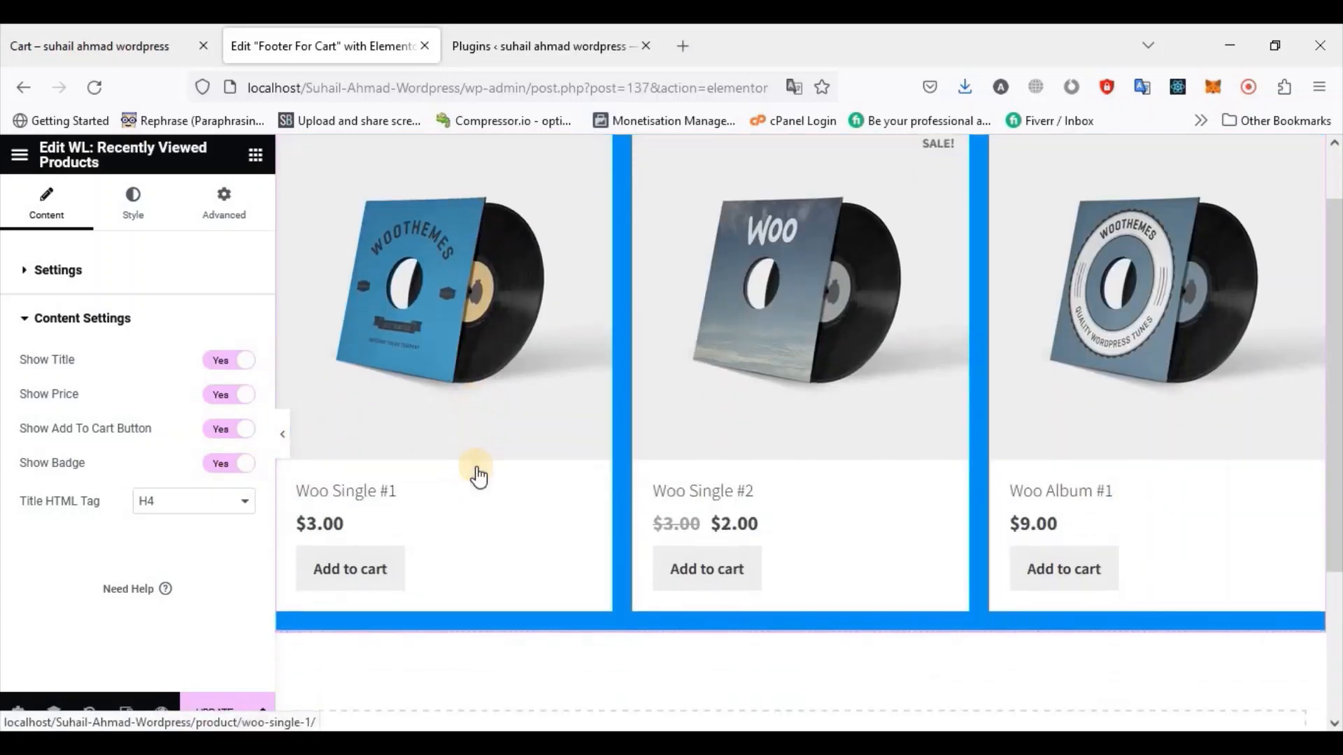
scroll(485, 464, down, 2)
scroll(486, 464, up, 3)
Add a Heading widget above the recently viewed products, titled "You May Also Like" and aligned to the center
click(255, 155)
click(138, 242)
text(h)
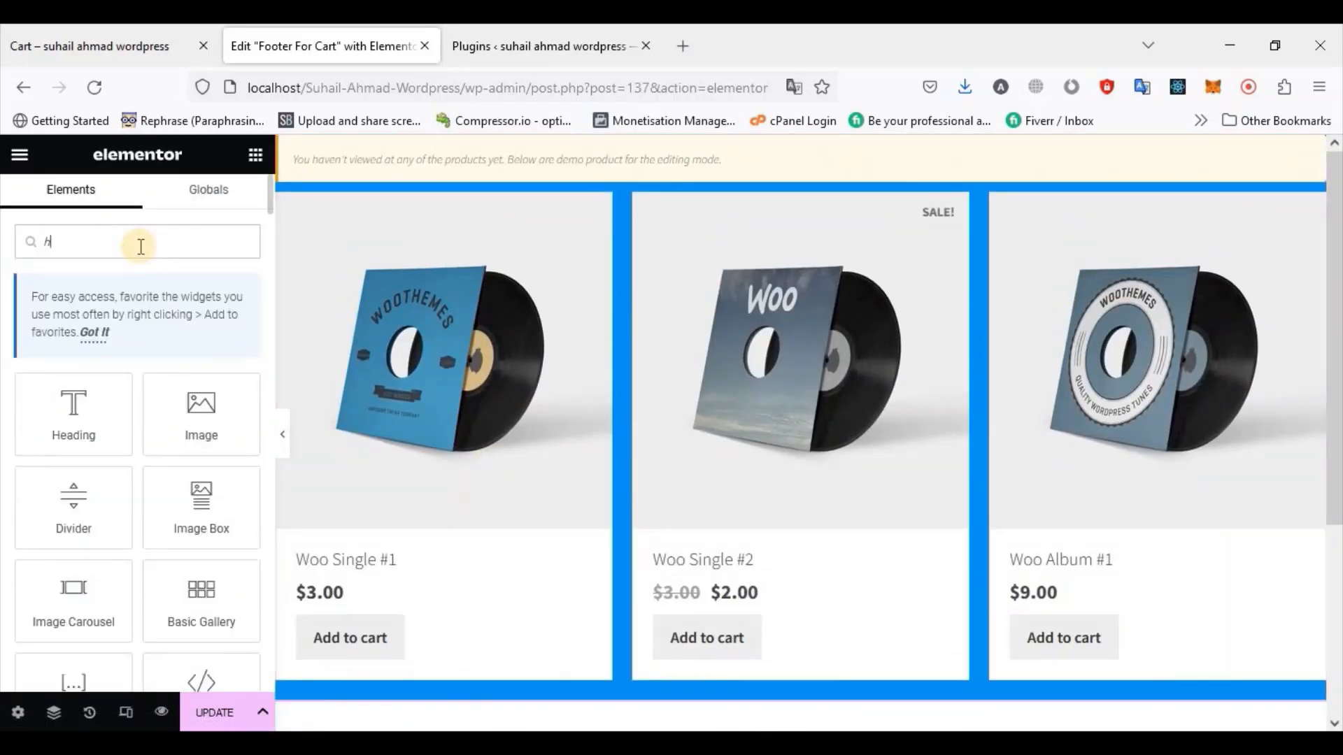
text(ead)
drag(67, 413, 744, 224)
triple_click(172, 336)
text(You May Also Like)
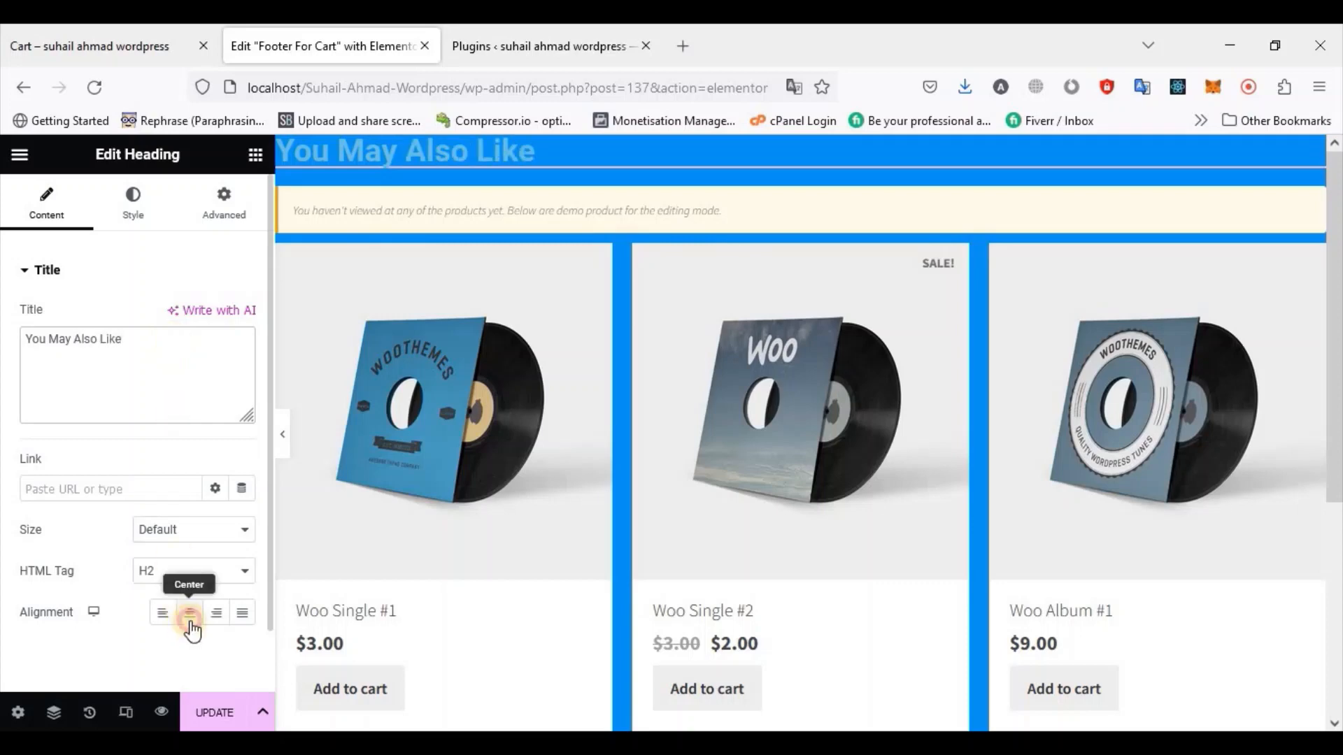
click(191, 619)
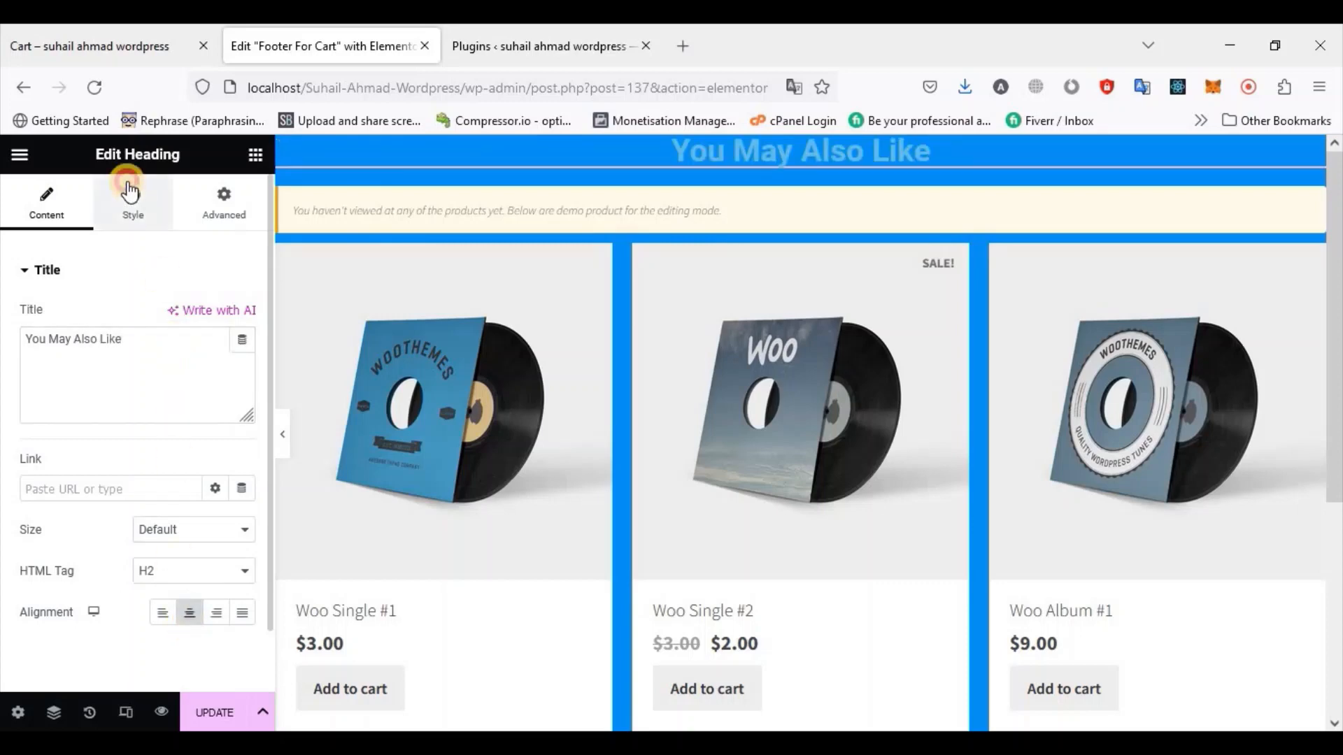
Make the "You May Also Like" heading white with a larger font size, and save the footer template
click(133, 203)
click(243, 316)
click(177, 286)
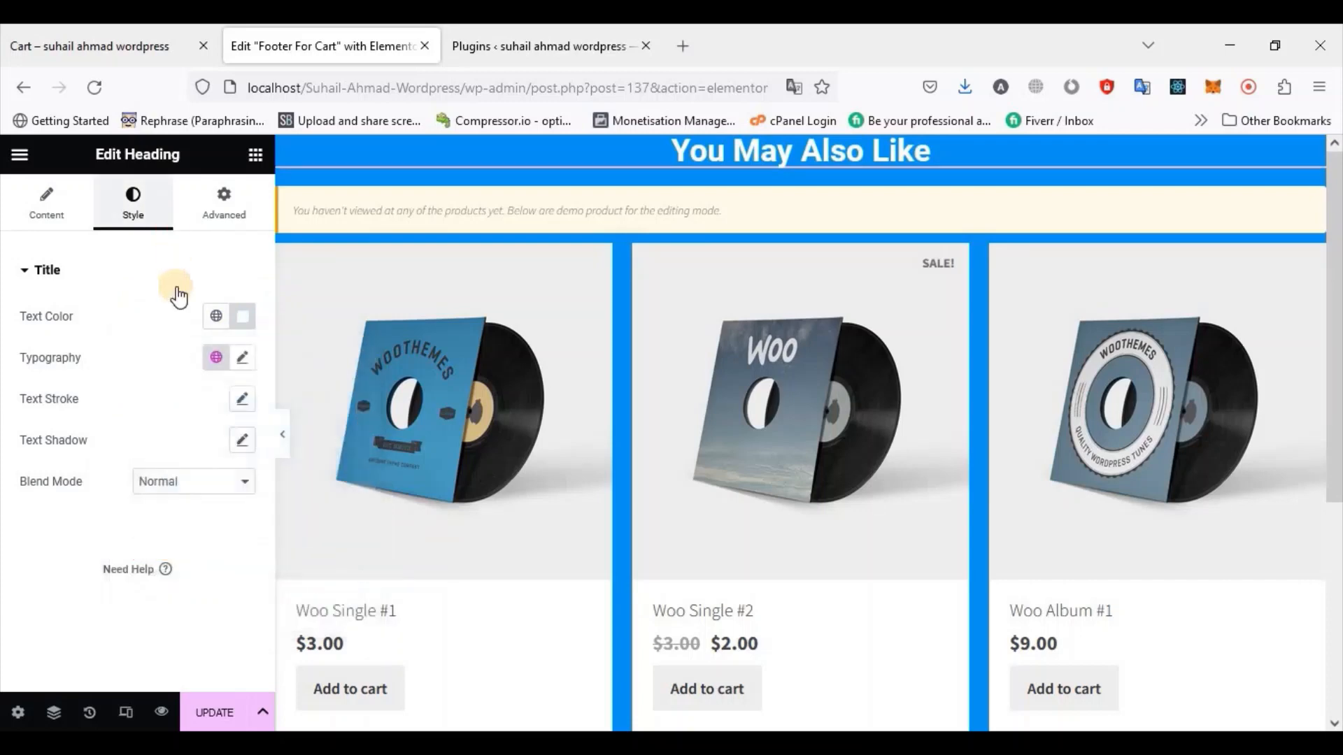
click(243, 358)
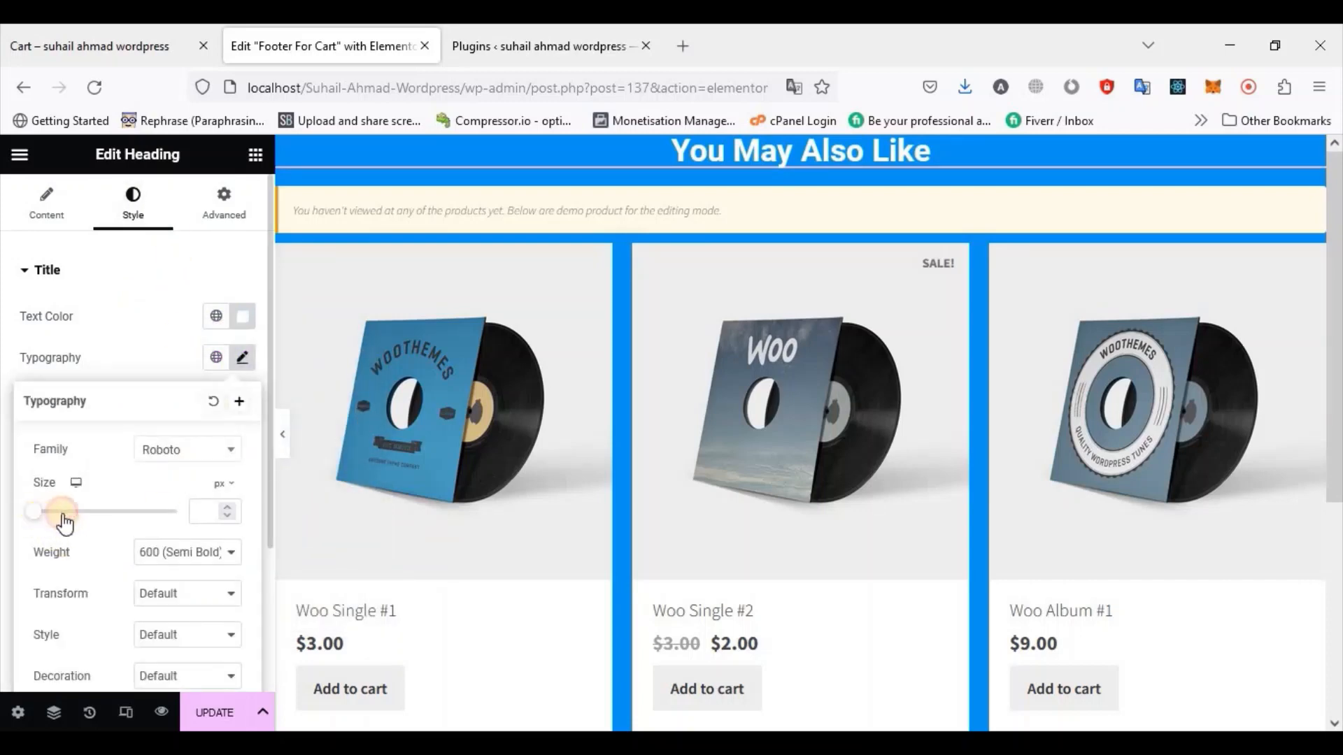
mouse_move(63, 521)
mouse_down()
mouse_move(84, 524)
mouse_move(65, 516)
mouse_up()
click(209, 712)
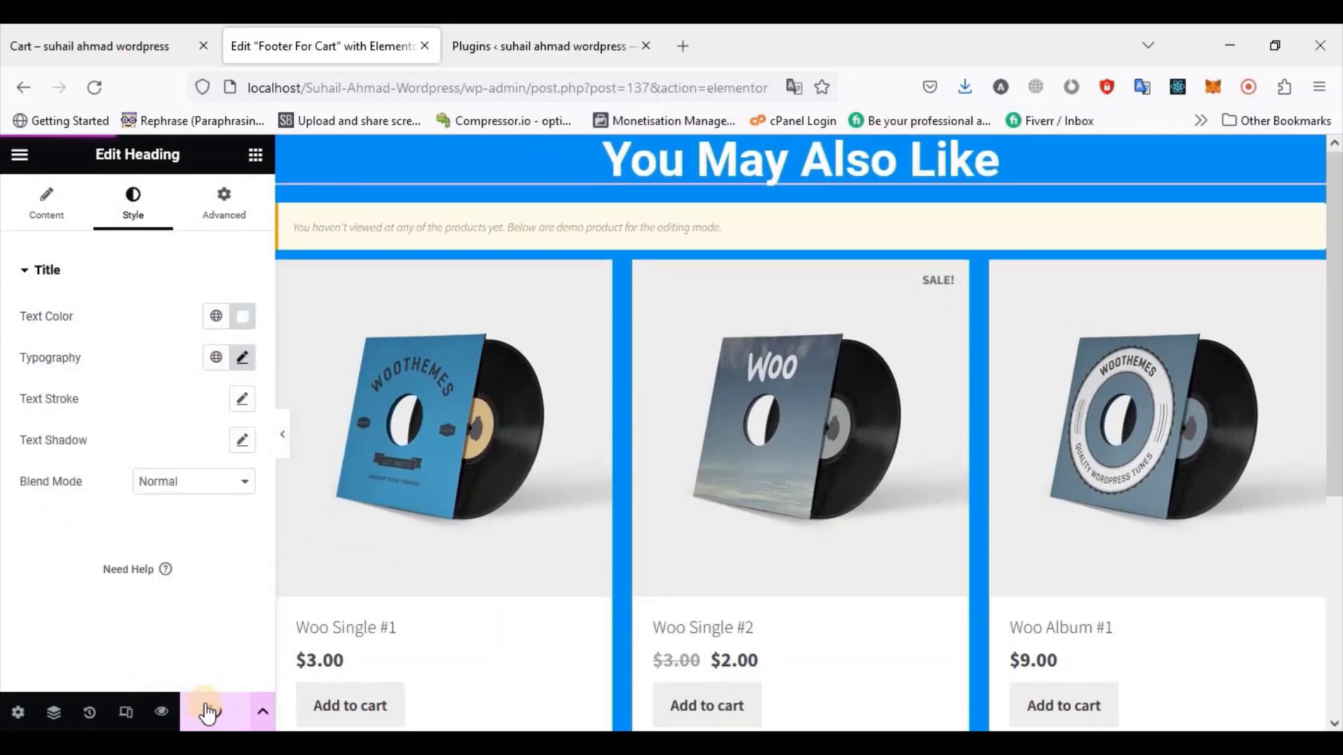
Reload the live Cart page and check the area below the cart items
click(106, 43)
click(99, 79)
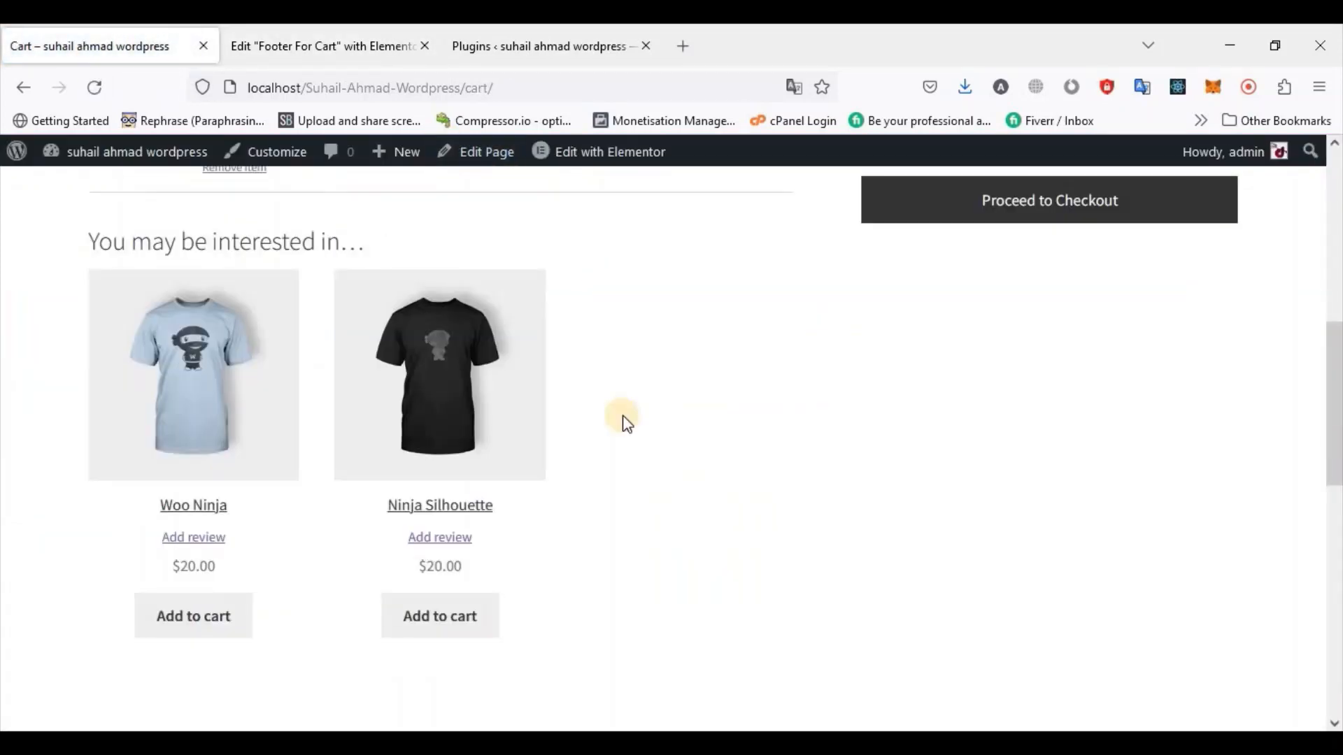
scroll(615, 455, down, 6)
scroll(450, 396, down, 3)
scroll(410, 429, up, 10)
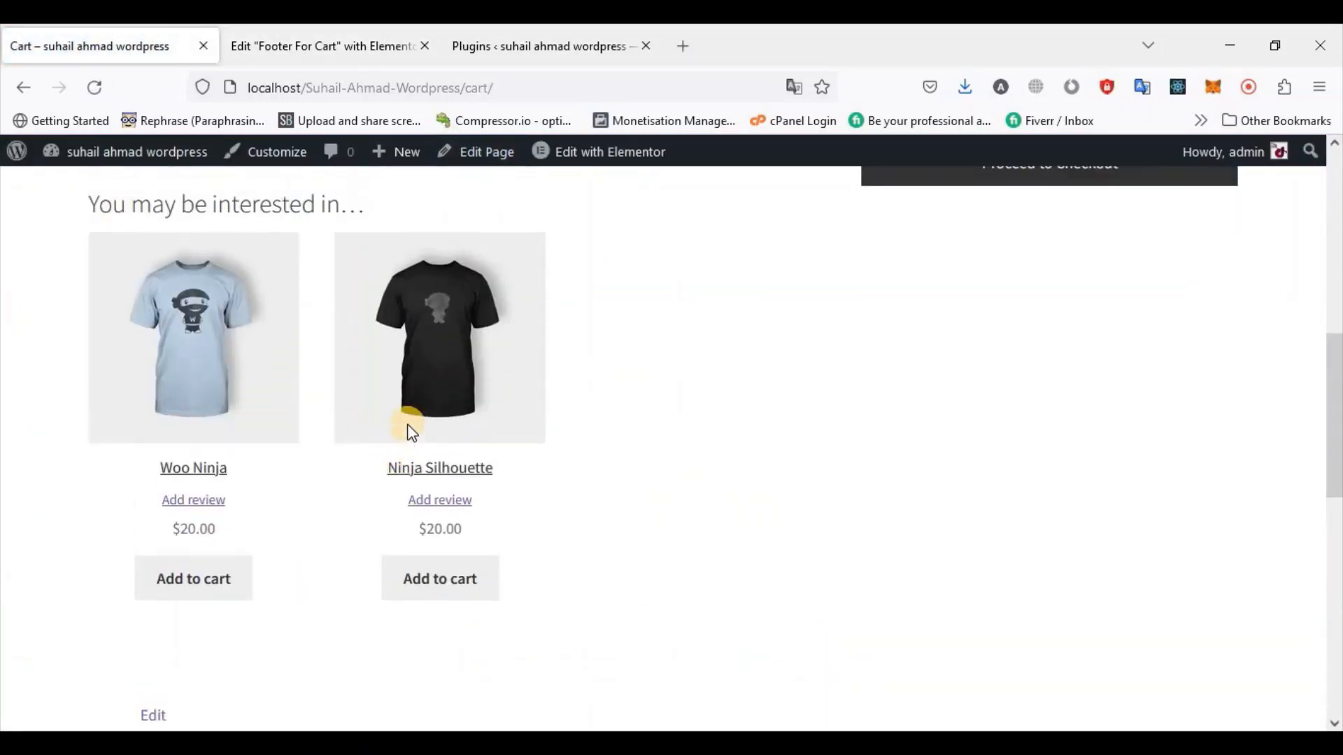
Visit the Woo Ninja and Ship Your Idea product pages, and check the "You May Also Like" section on the Cart page
click(206, 537)
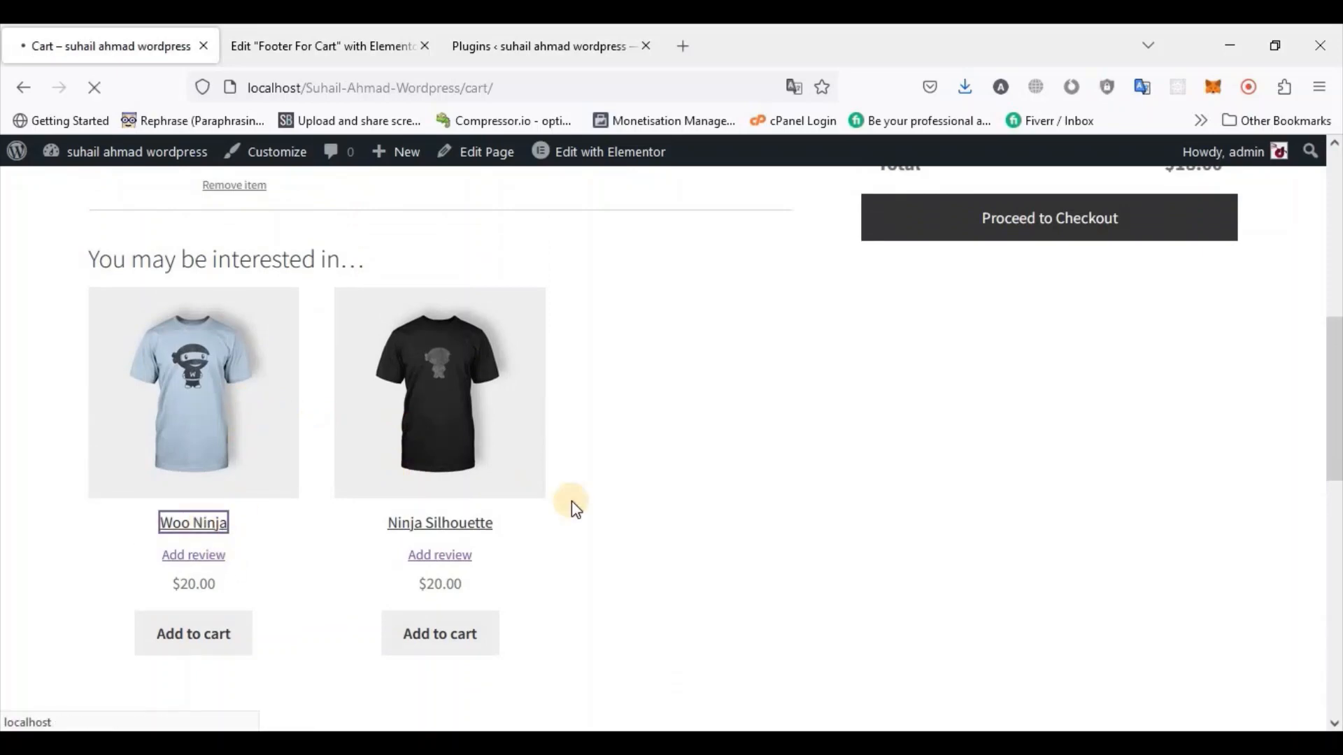
scroll(1269, 455, down, 3)
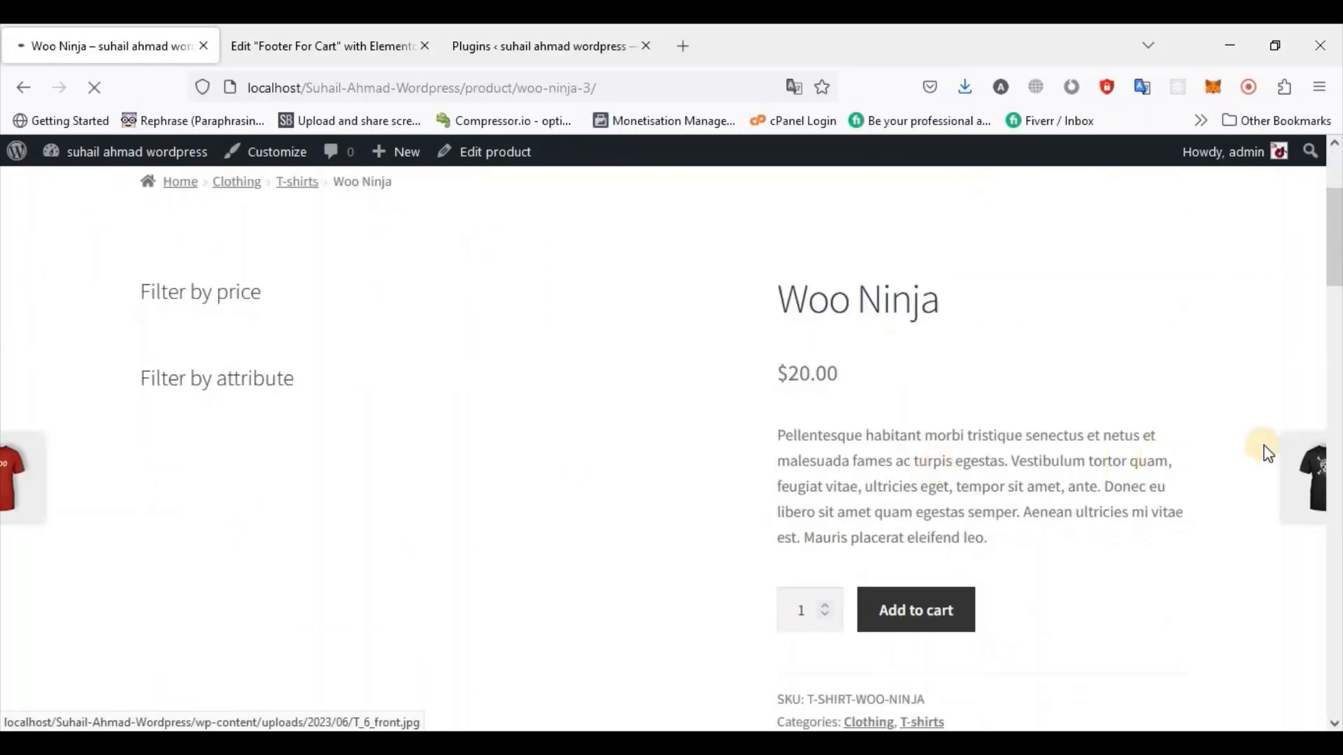
mouse_move(1236, 483)
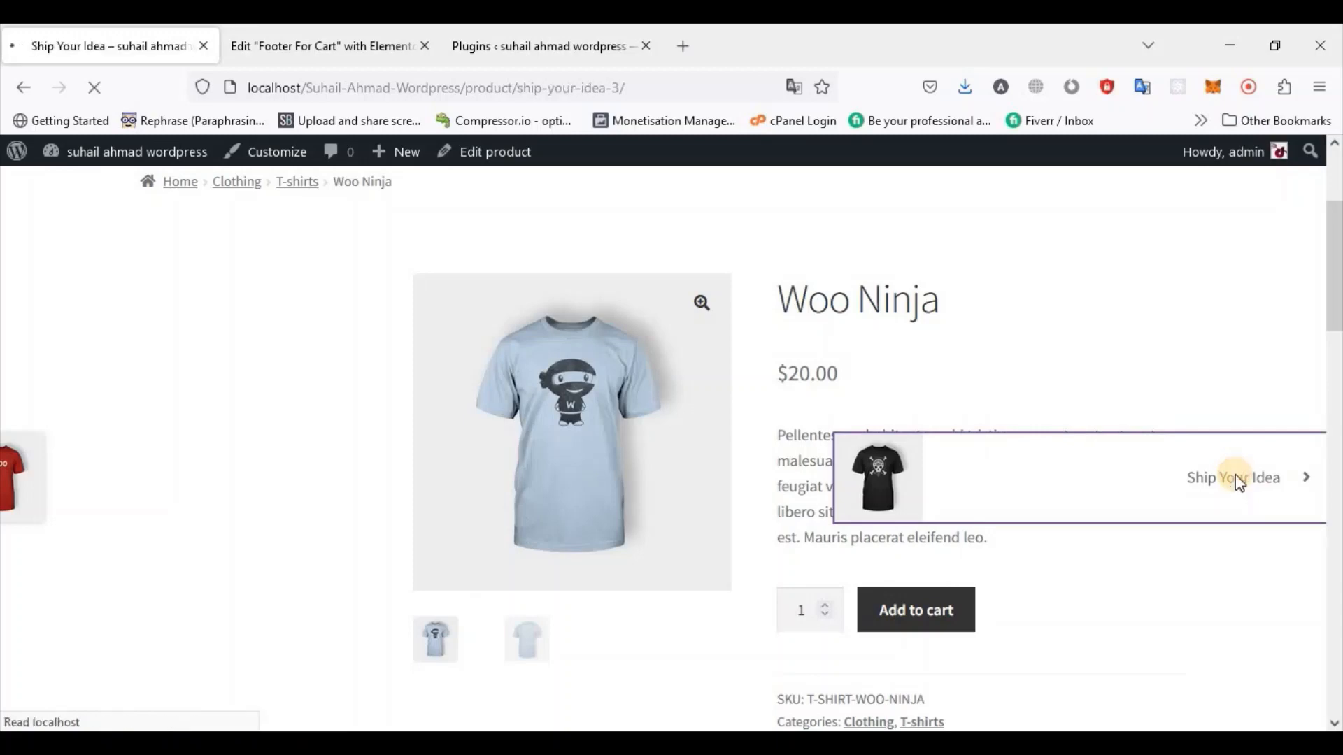
mouse_move(986, 322)
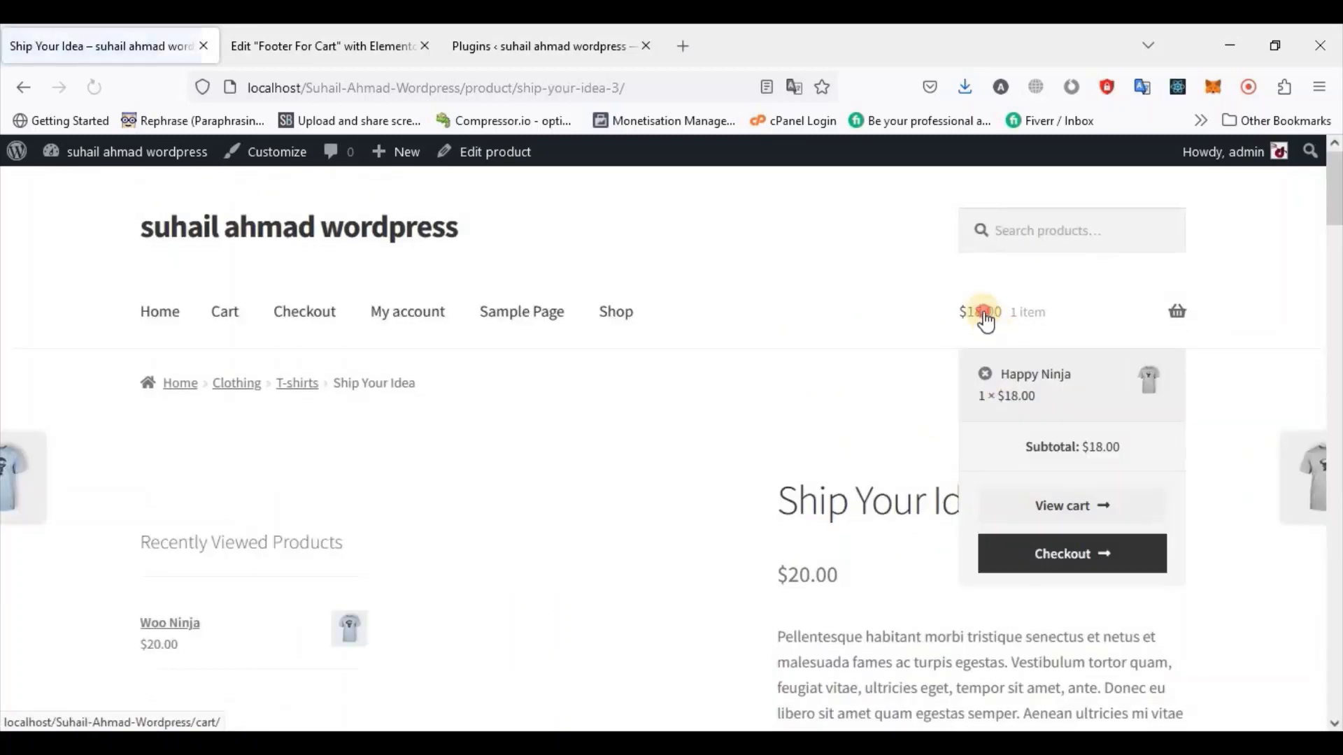
click(1084, 514)
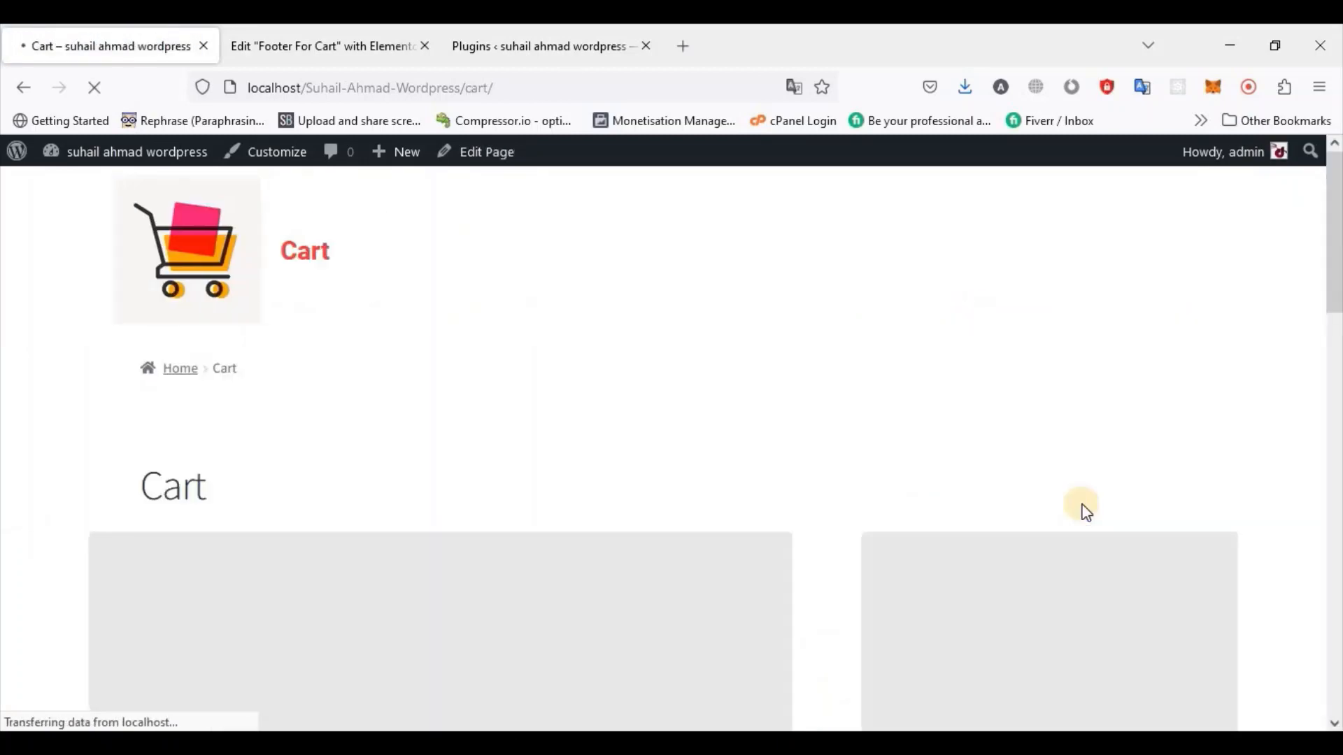
scroll(516, 603, down, 10)
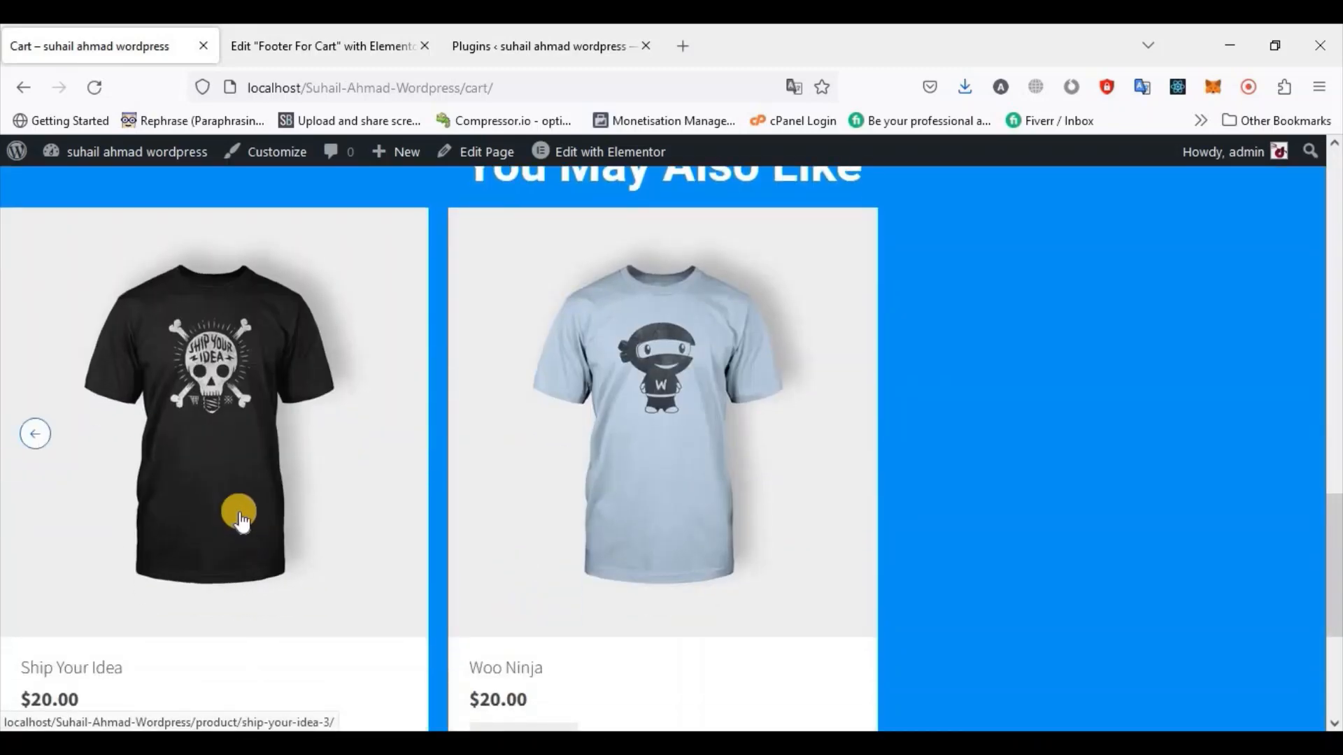
scroll(448, 578, up, 10)
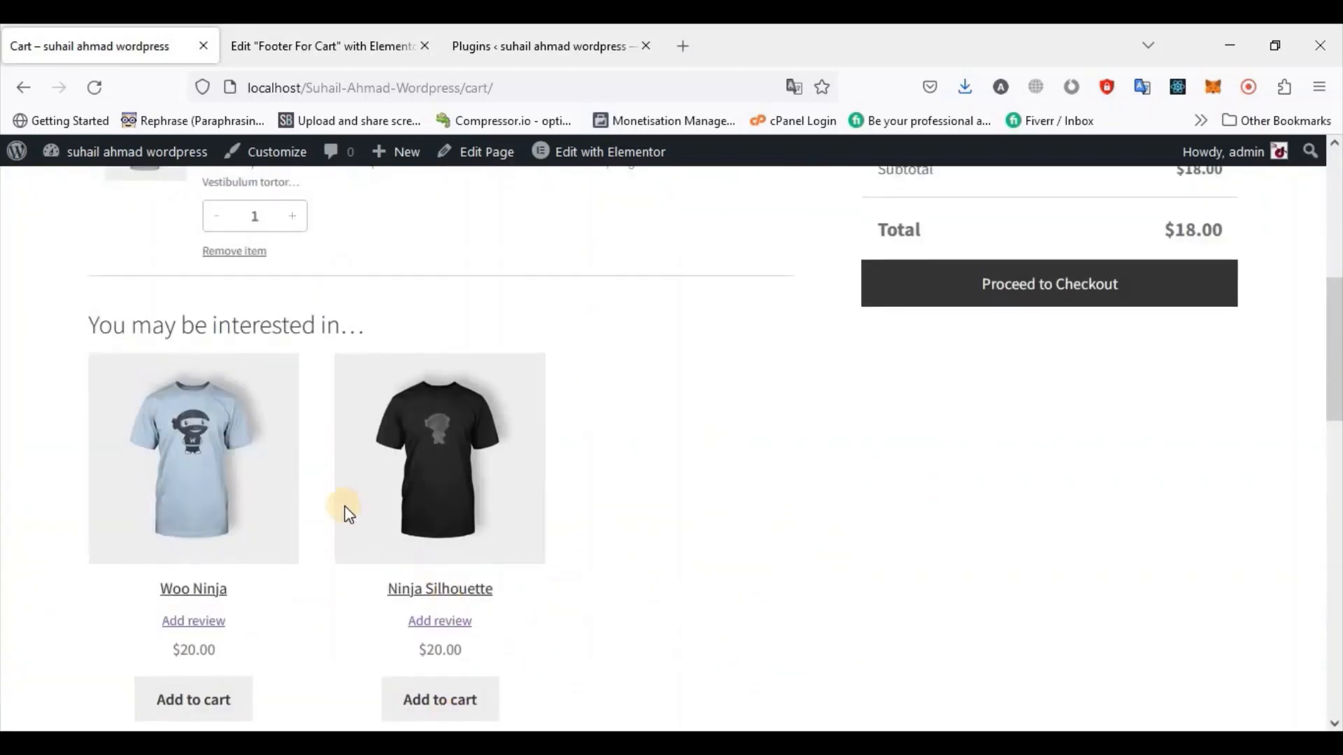
Open the Cart page for editing in a new tab and delete the "You may be interested in…" heading
middle_click(489, 151)
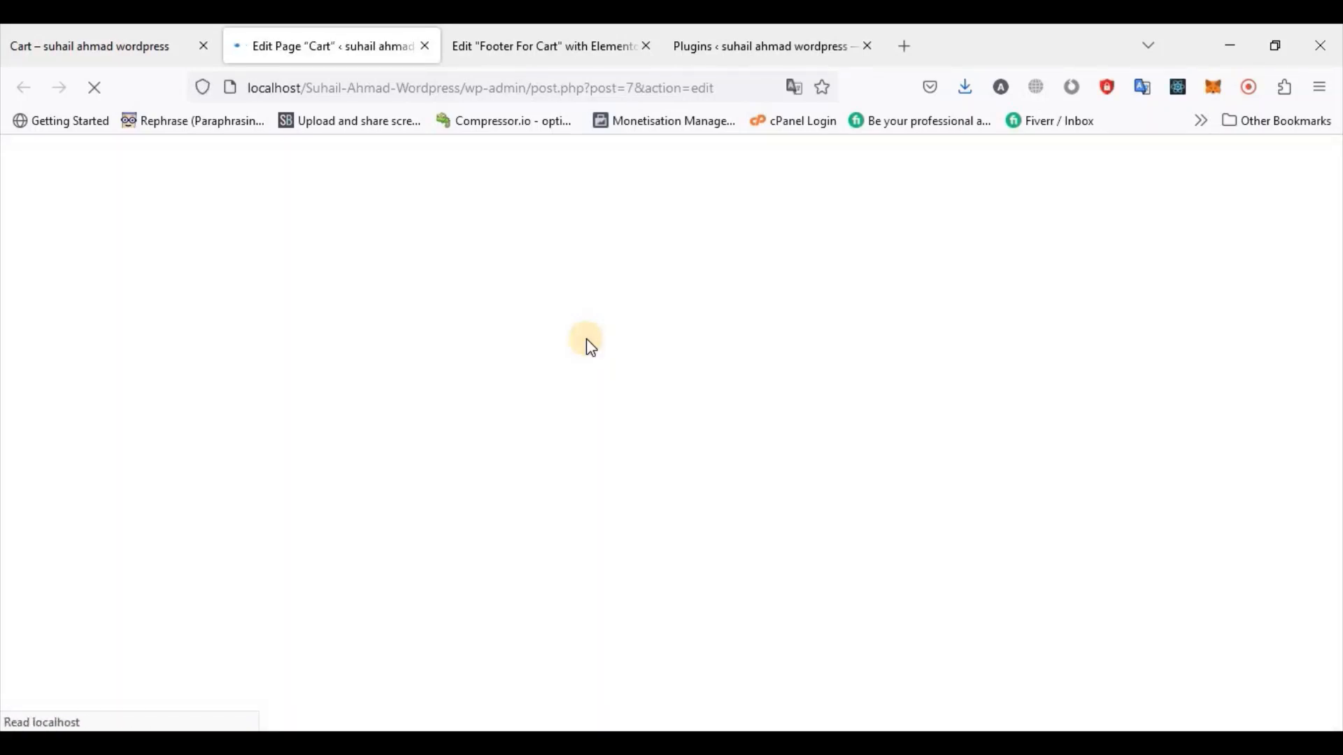
scroll(572, 525, down, 6)
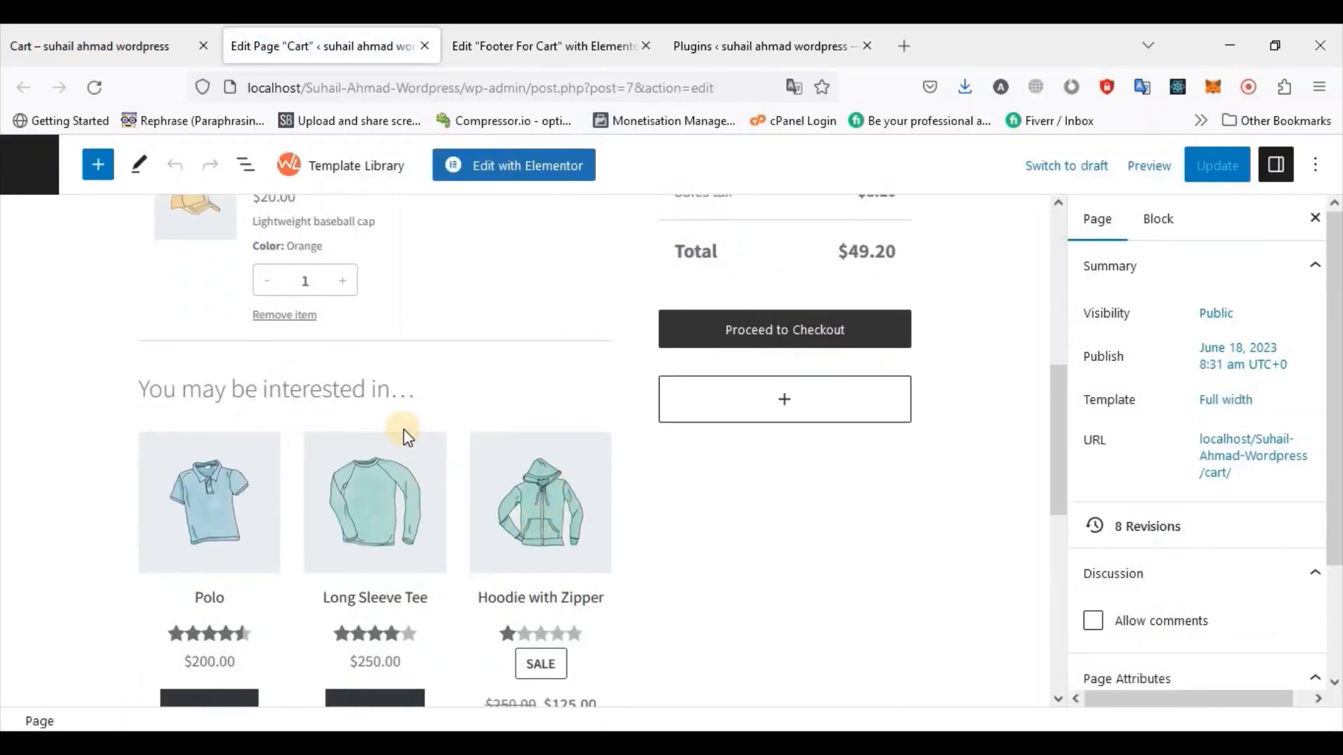
click(377, 402)
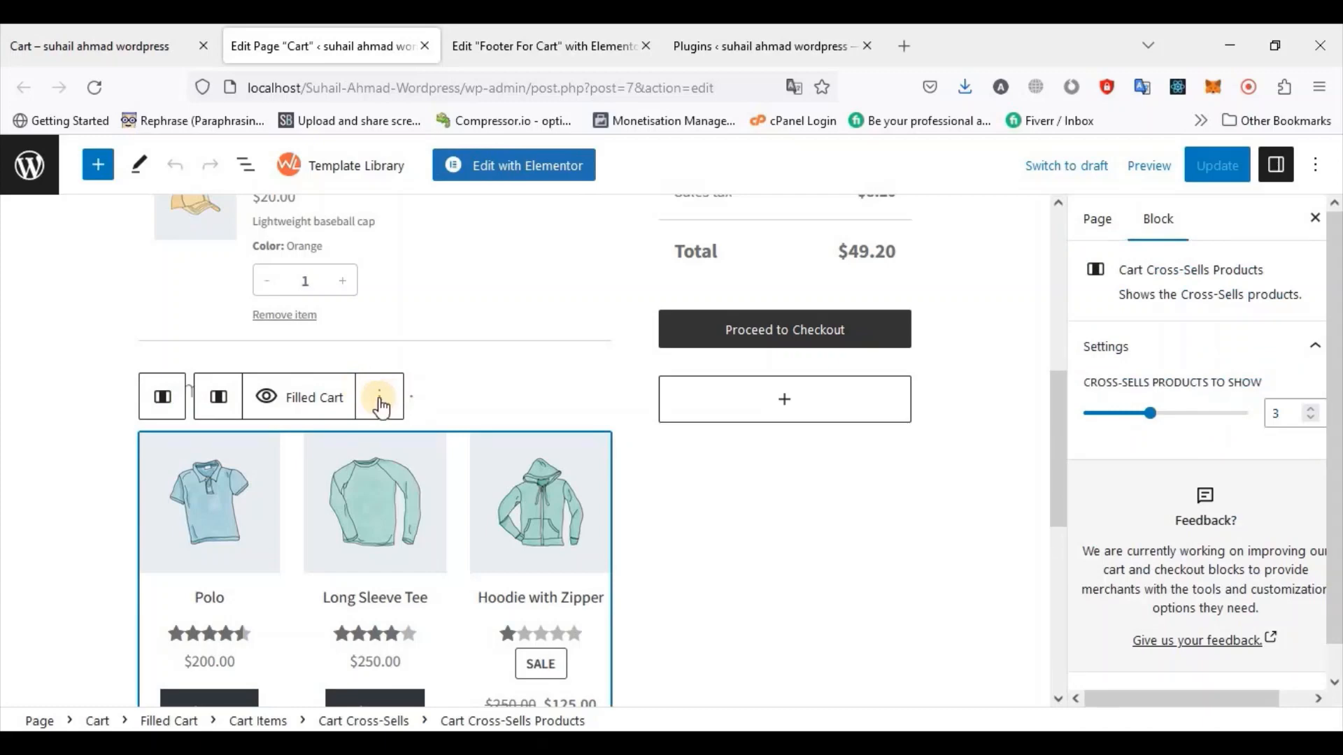
click(379, 400)
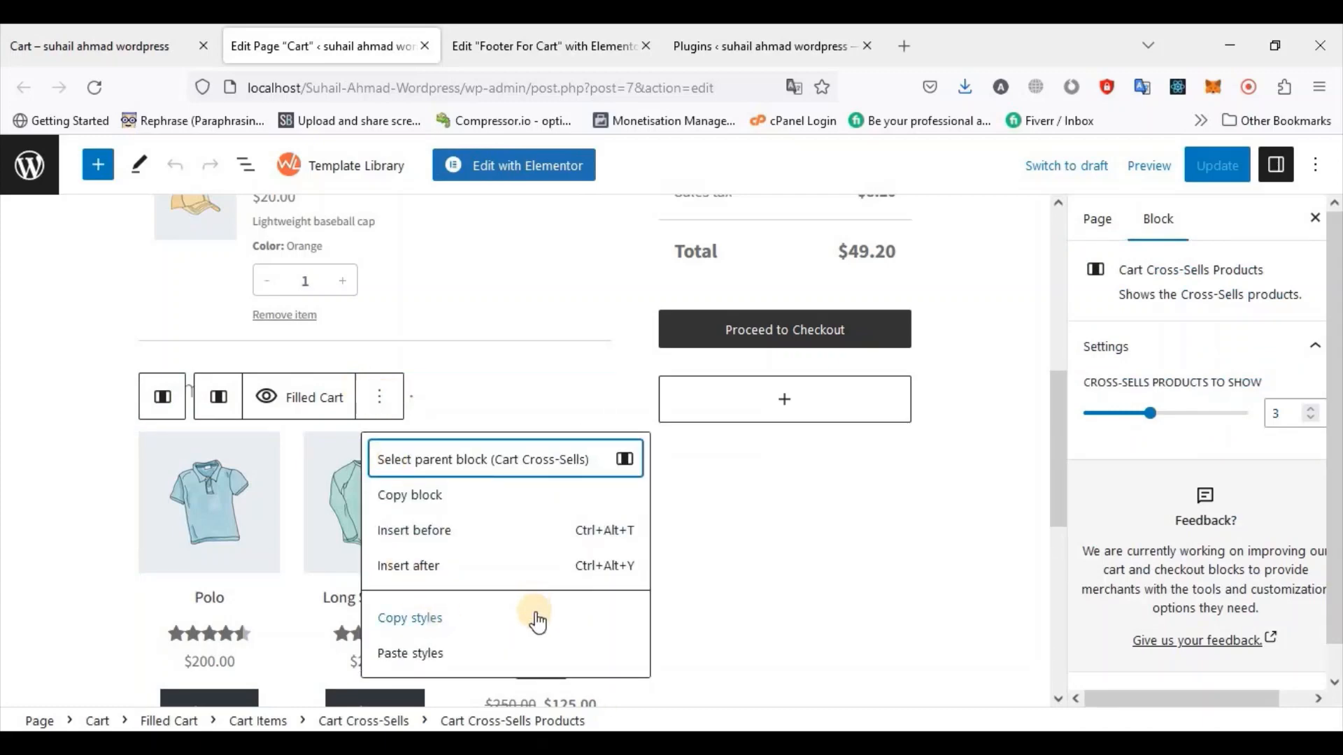
click(483, 384)
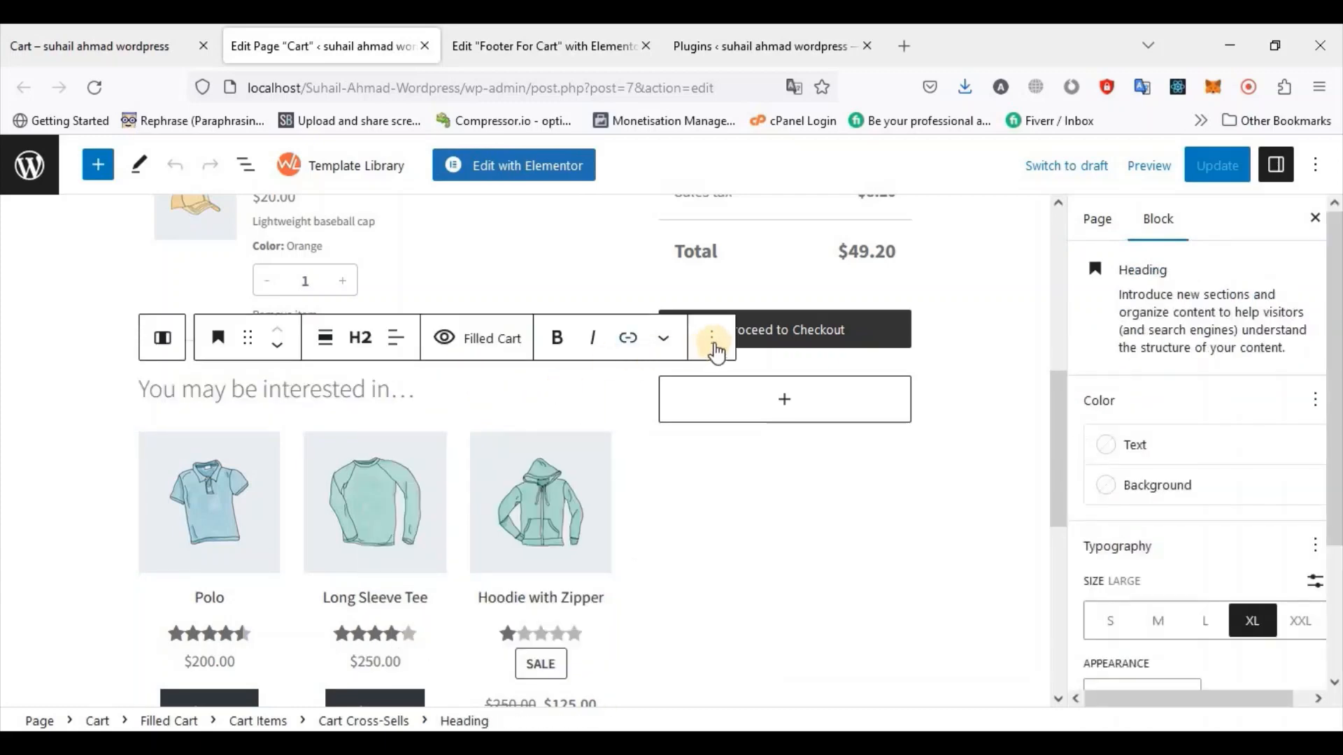
click(711, 338)
scroll(752, 707, down, 3)
click(753, 707)
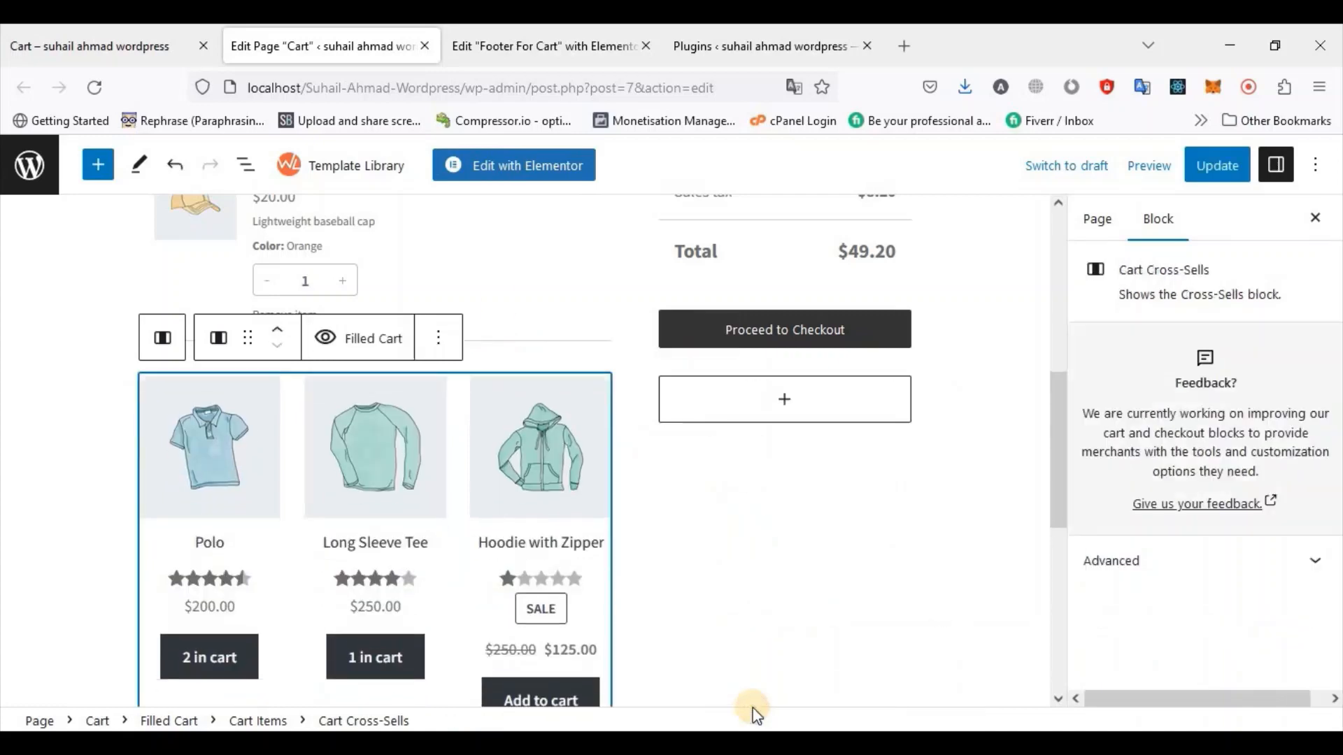
Delete the Cart Cross-Sells block and update the Cart page
click(440, 338)
scroll(608, 608, down, 2)
click(583, 692)
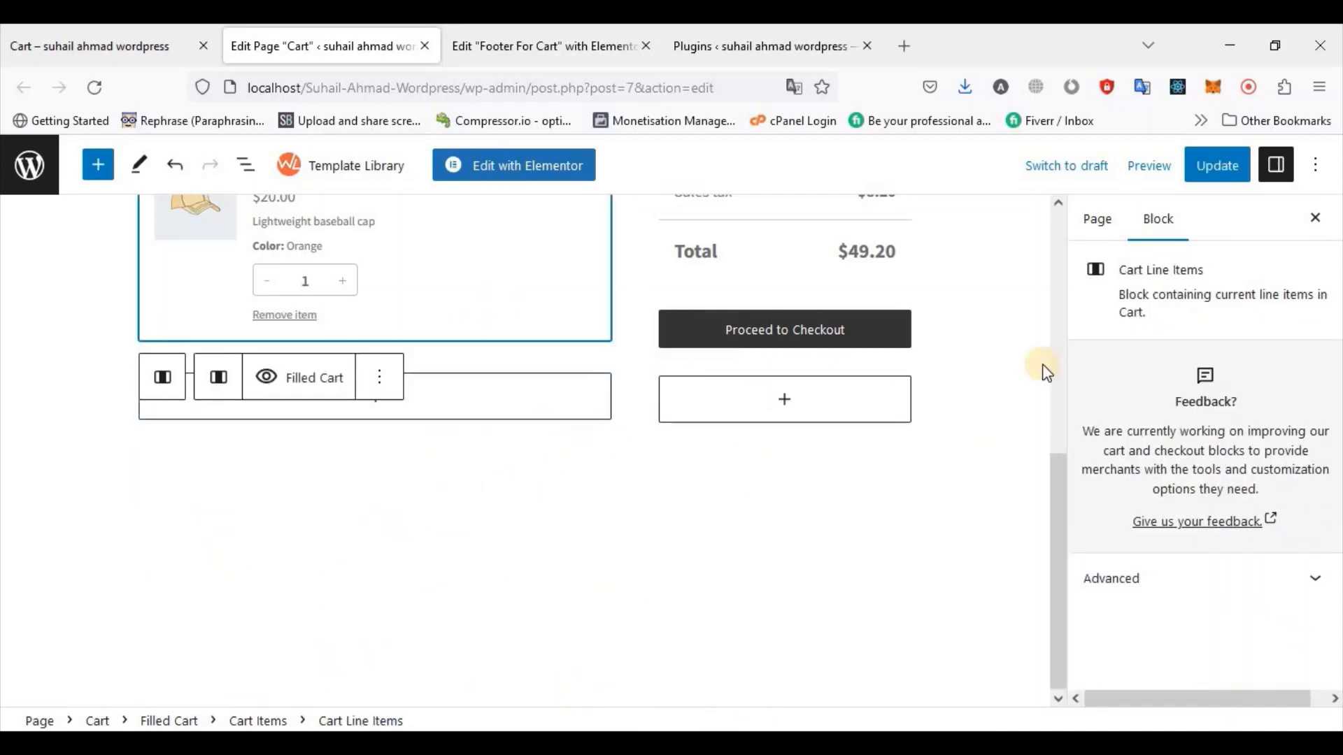
click(1235, 161)
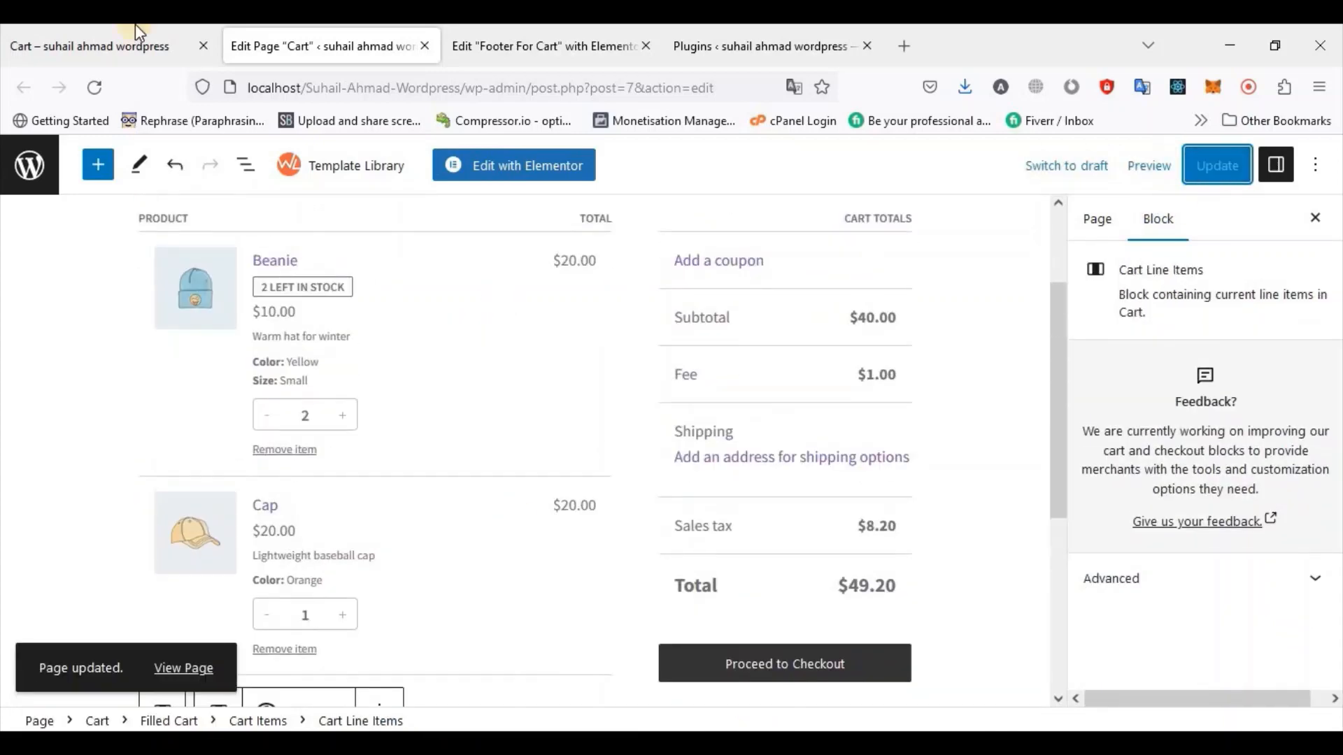
Reload the live Cart page and review it down to the footer without the cross-sells
click(116, 48)
key(F5)
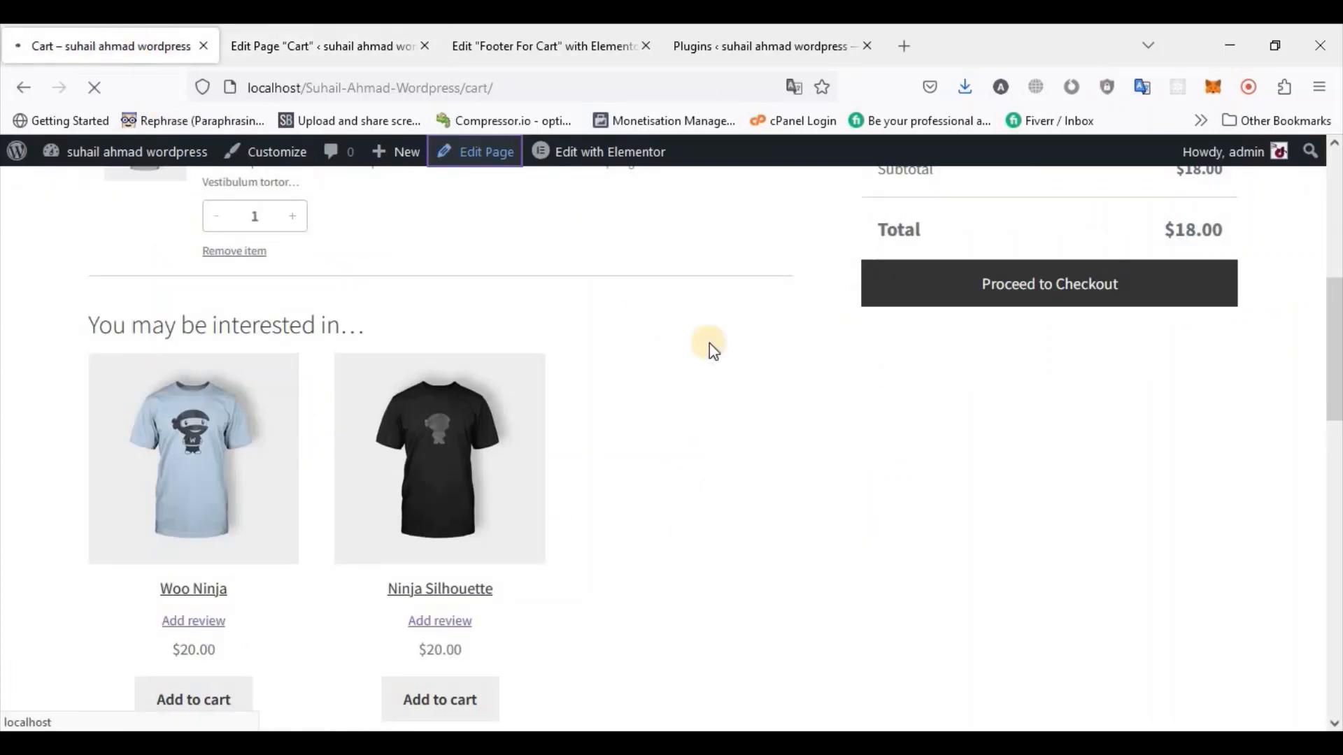
scroll(710, 343, down, 10)
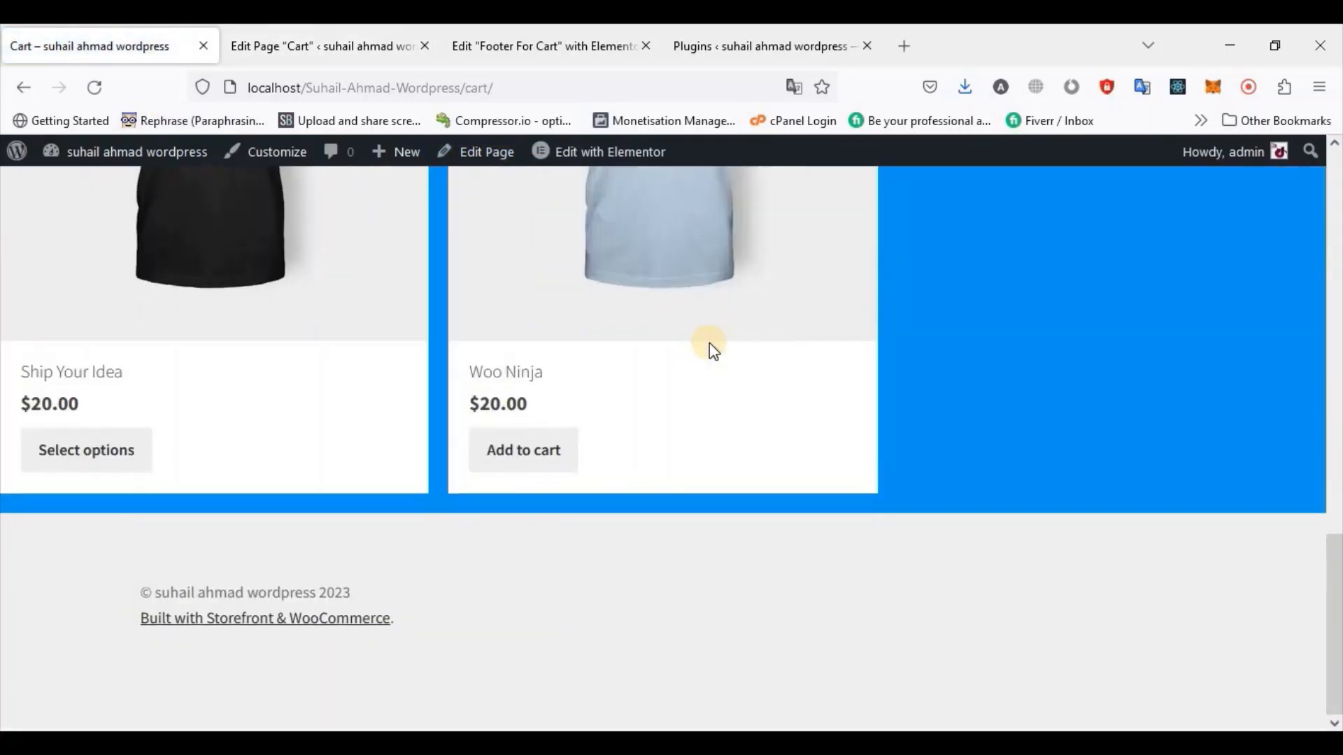
Return to the Footer For Cart template and search the widgets for "product"
click(483, 45)
click(511, 462)
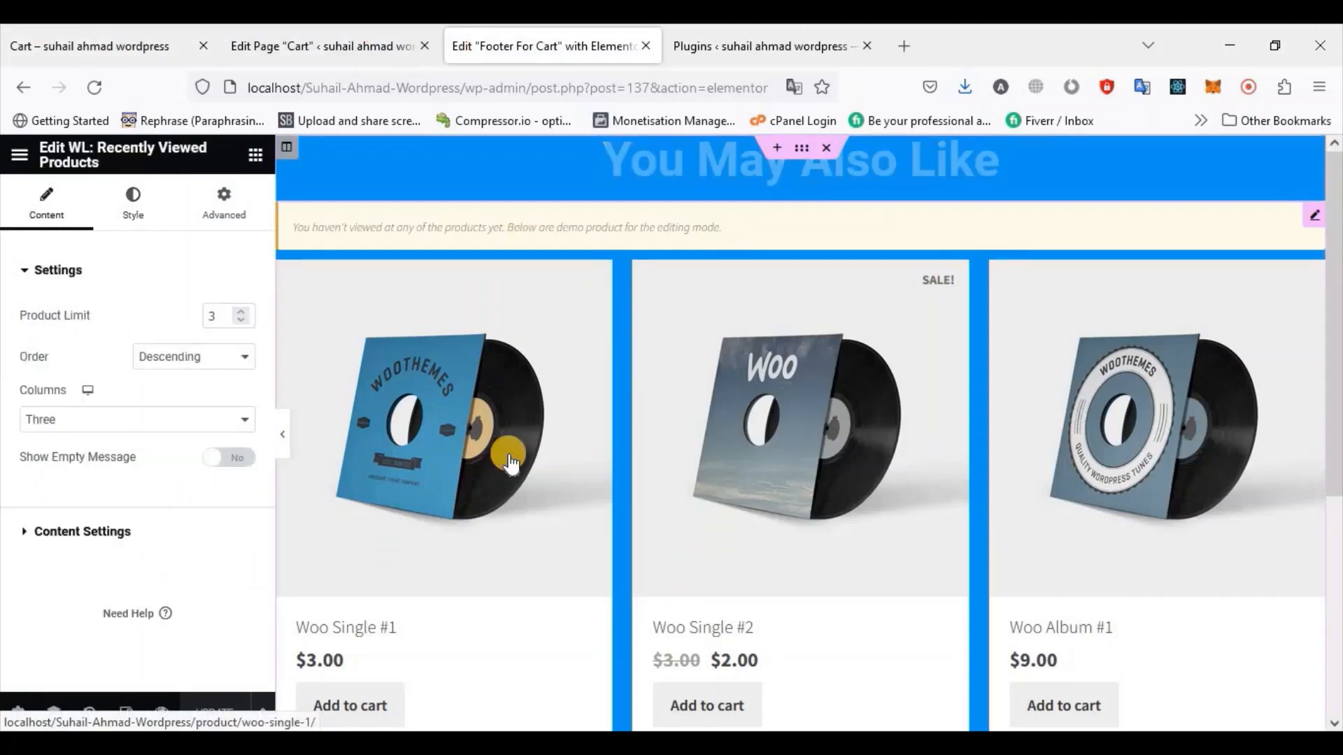
click(256, 157)
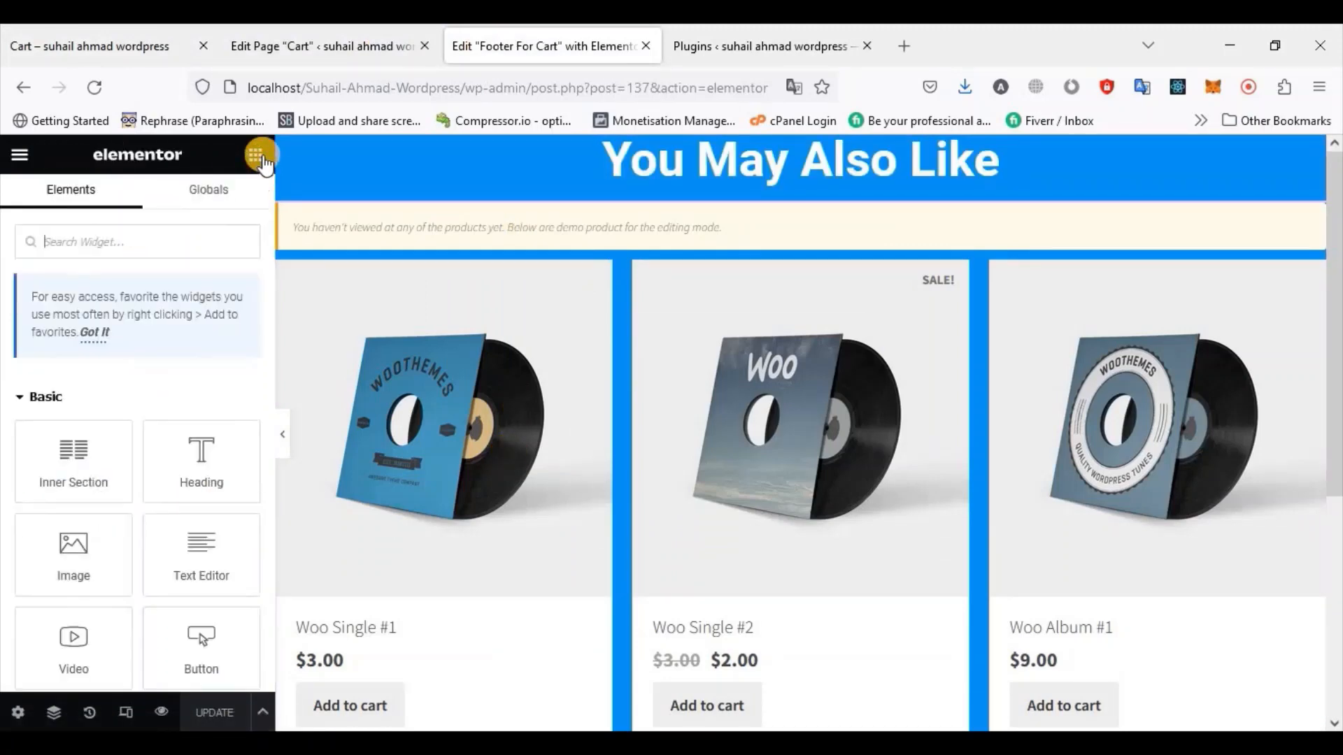
text(product)
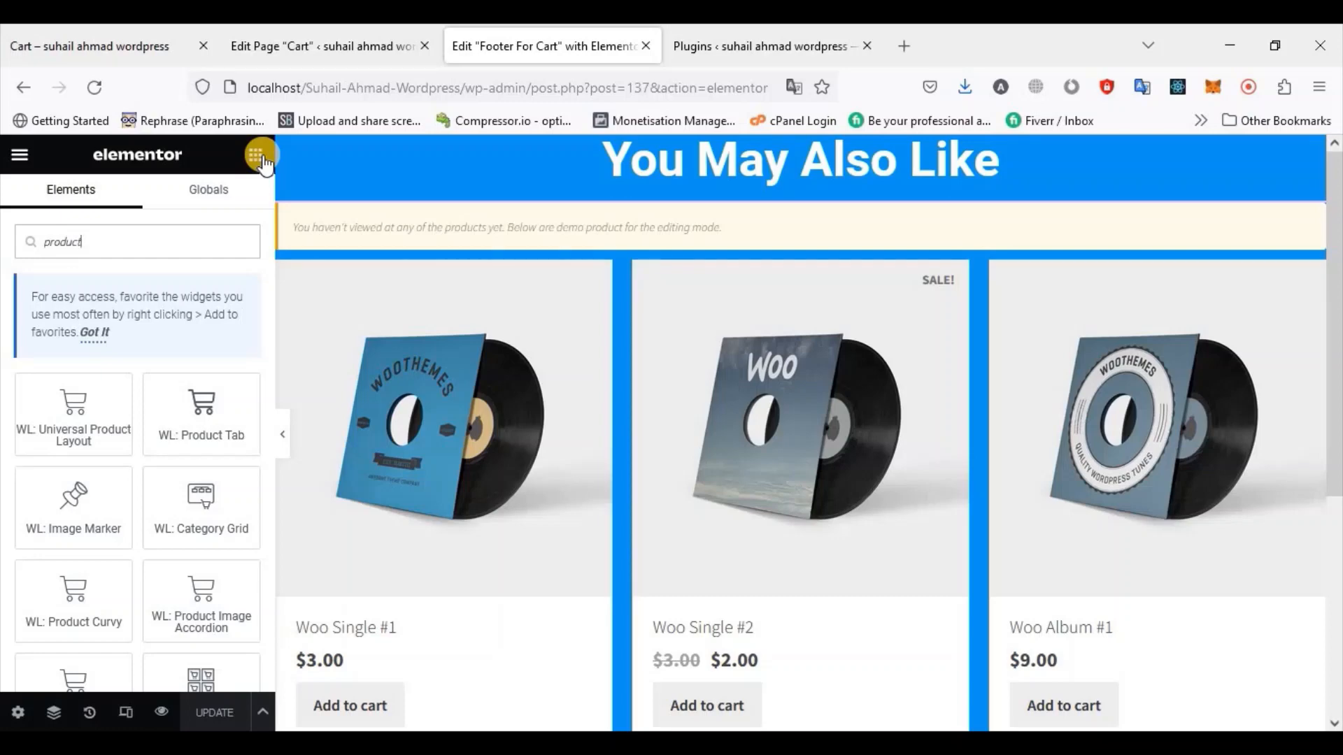
click(762, 47)
scroll(468, 465, up, 1)
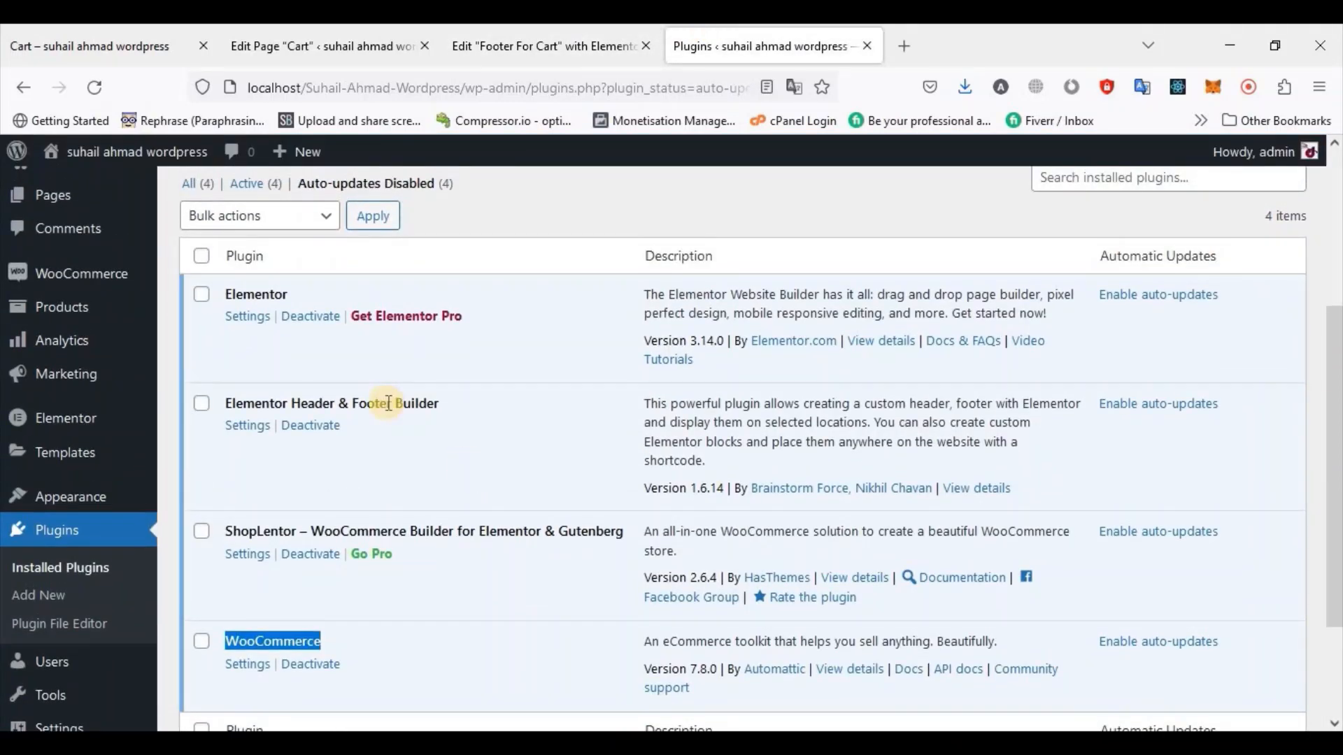
click(109, 44)
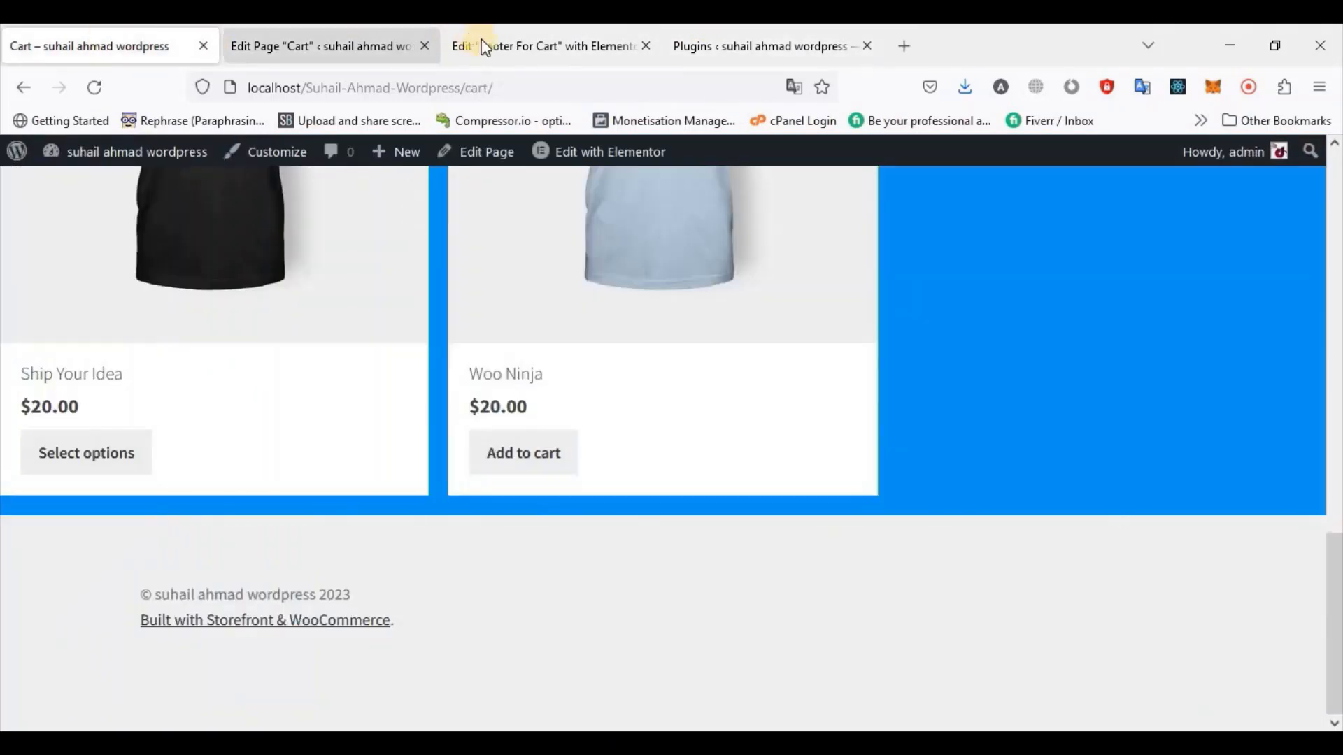
In the Footer For Cart template's options, change the type of template to Footer and update the template
click(481, 42)
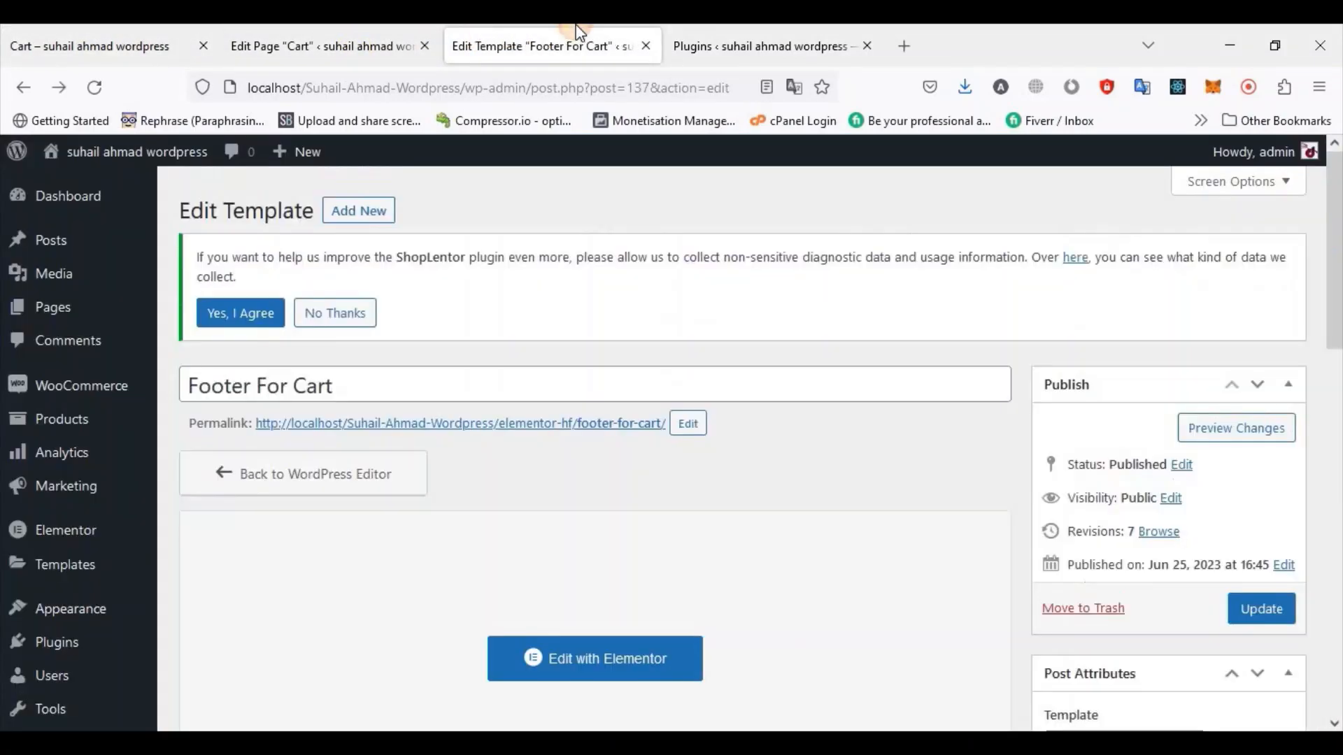
scroll(701, 384, down, 3)
scroll(726, 577, down, 1)
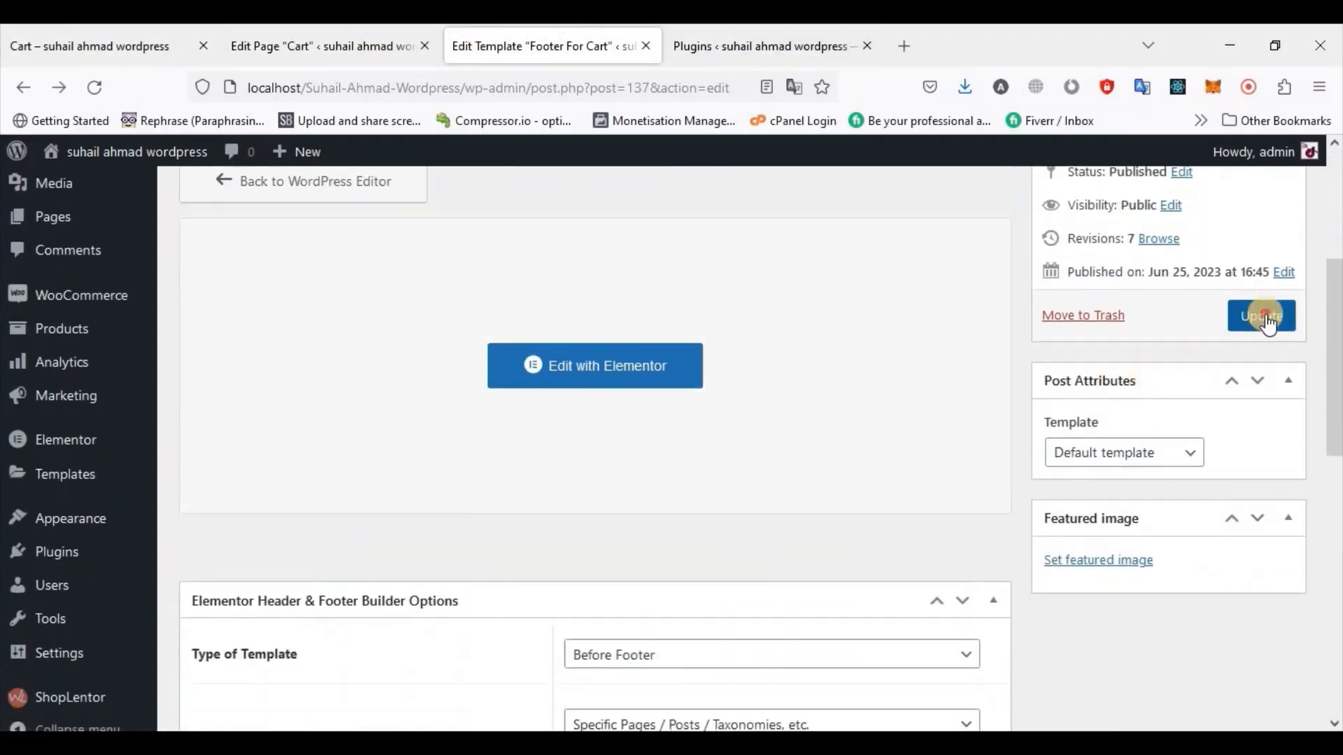
click(1260, 313)
scroll(749, 636, down, 4)
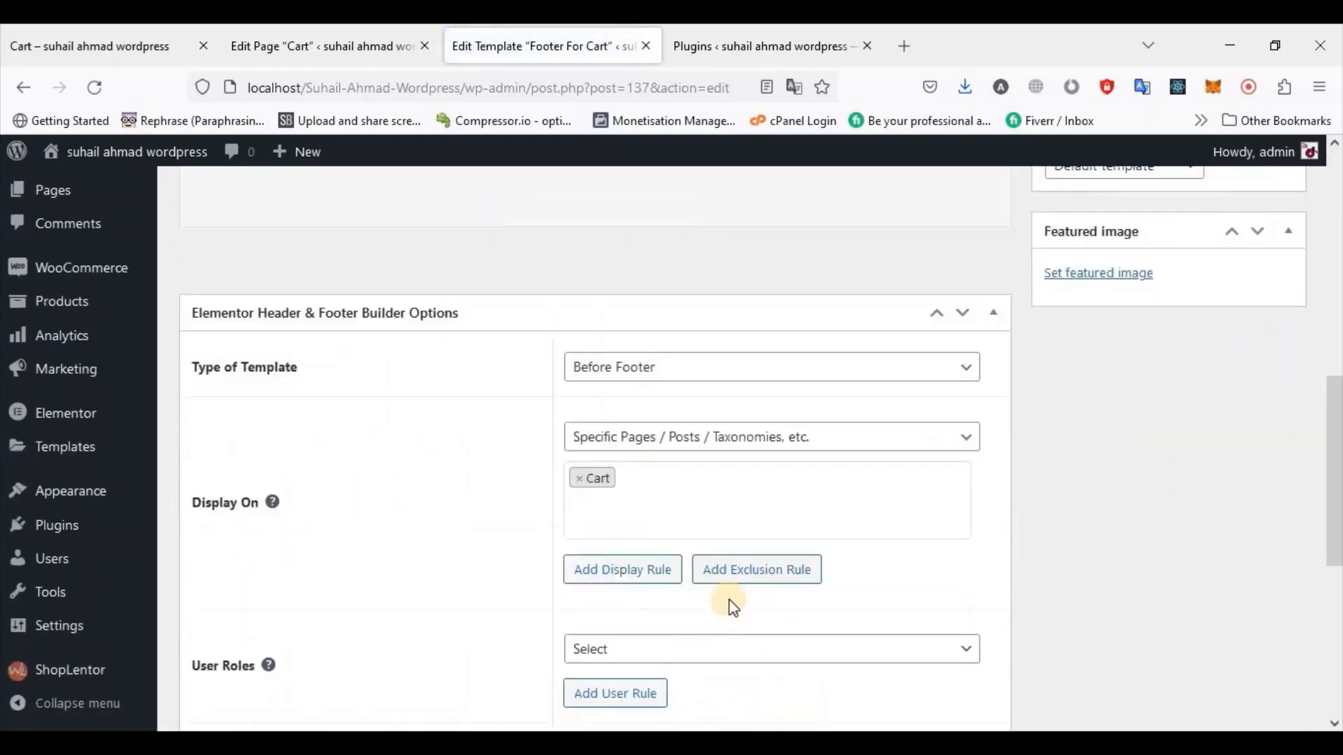
click(592, 350)
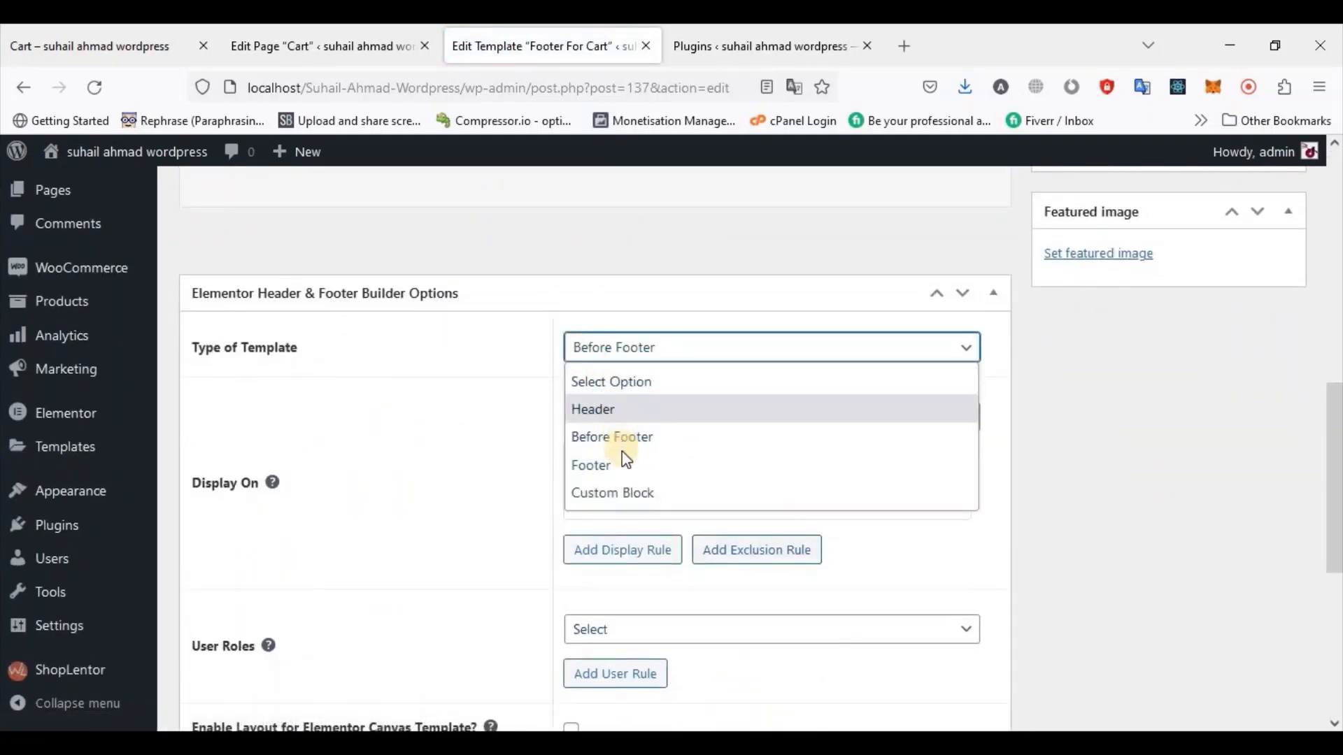
click(626, 464)
scroll(1324, 376, up, 5)
click(1278, 393)
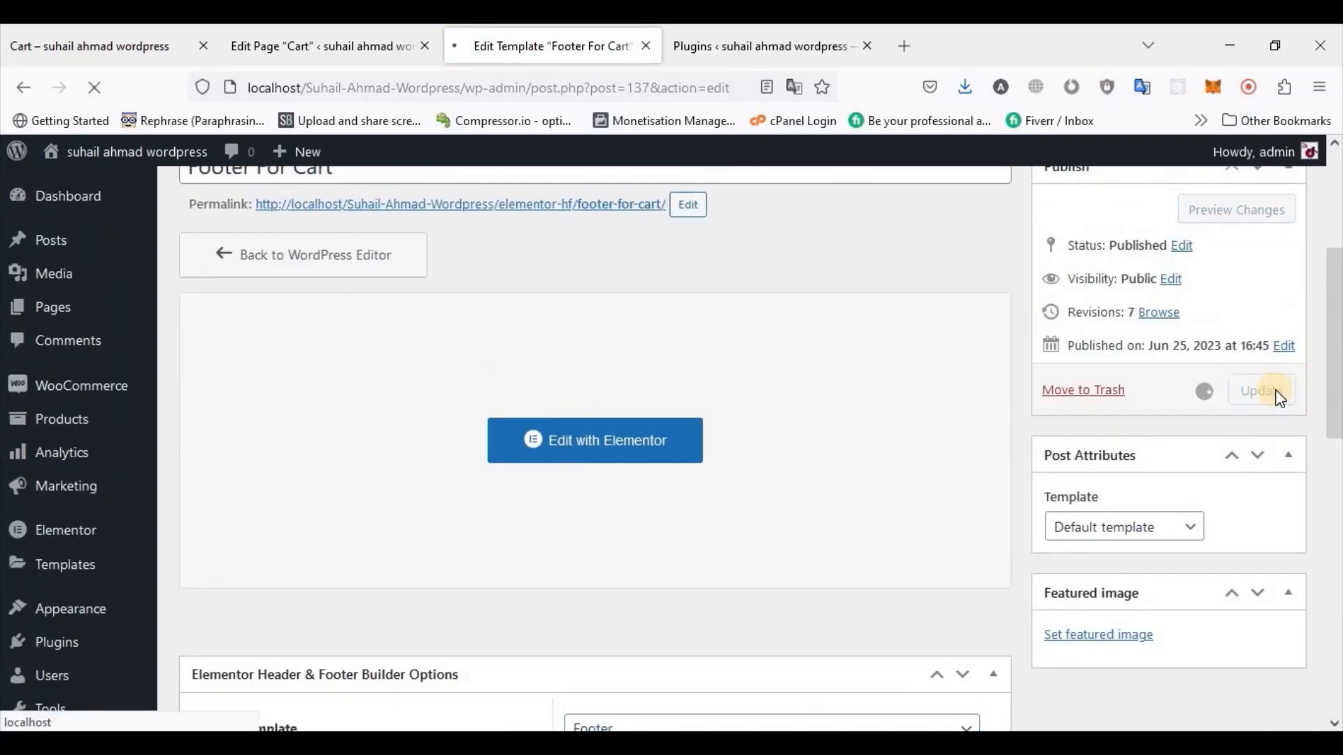
Reload the live Cart page and check its footer area with the new template type
click(140, 62)
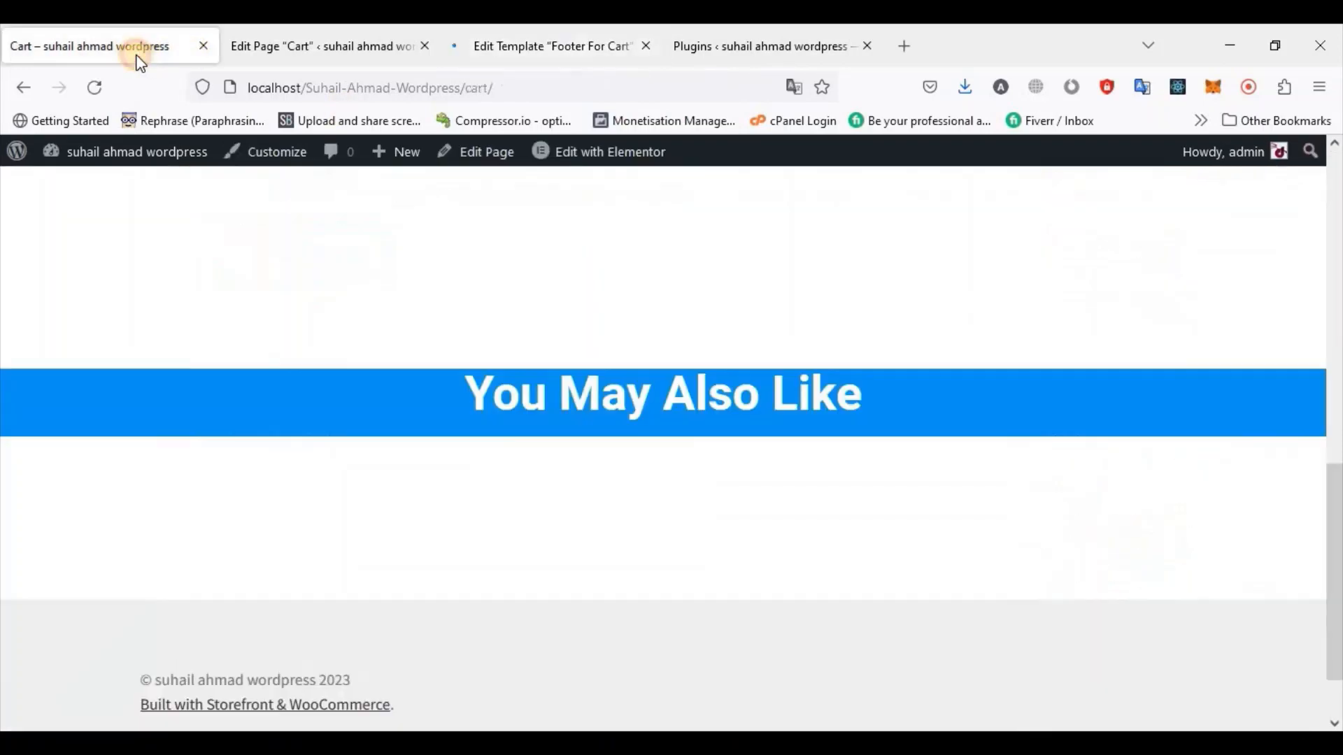
click(109, 98)
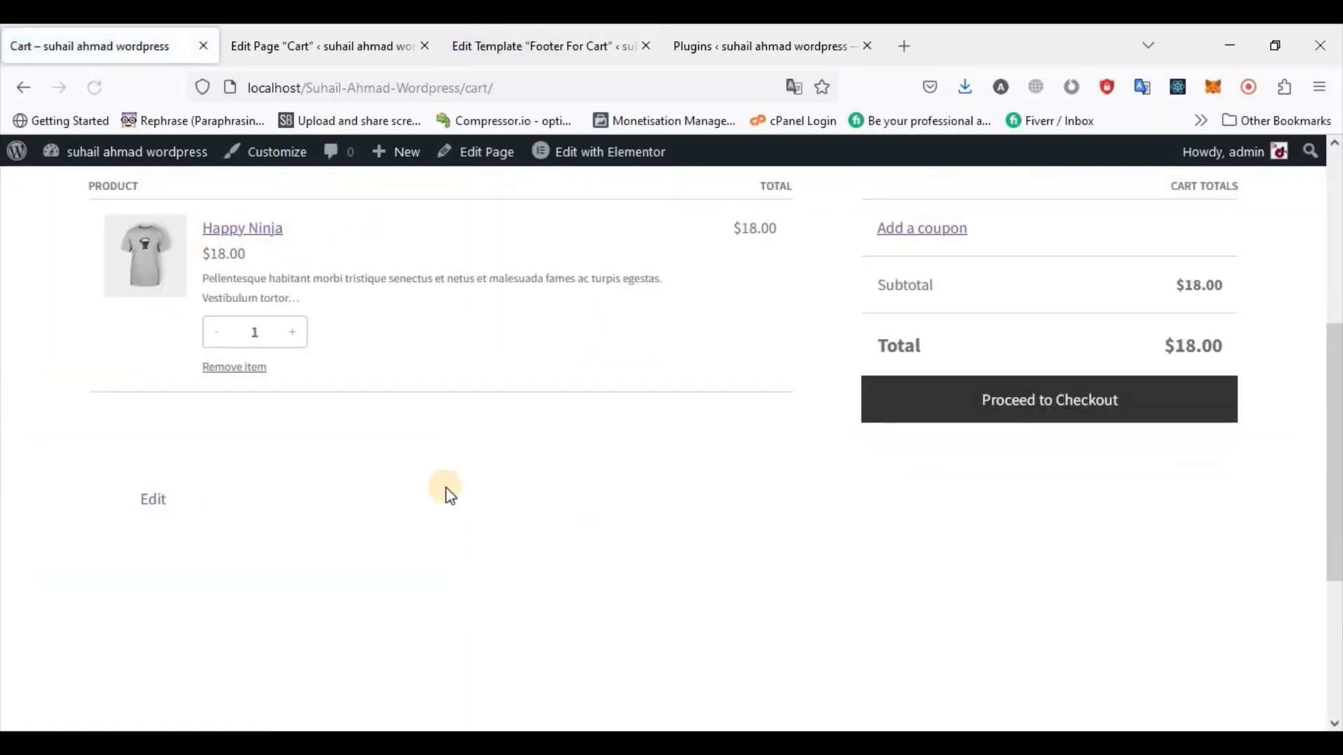
scroll(446, 486, down, 4)
Open the Footer For Cart template in Elementor and delete the products widget below the "You May Also Like" heading
click(414, 28)
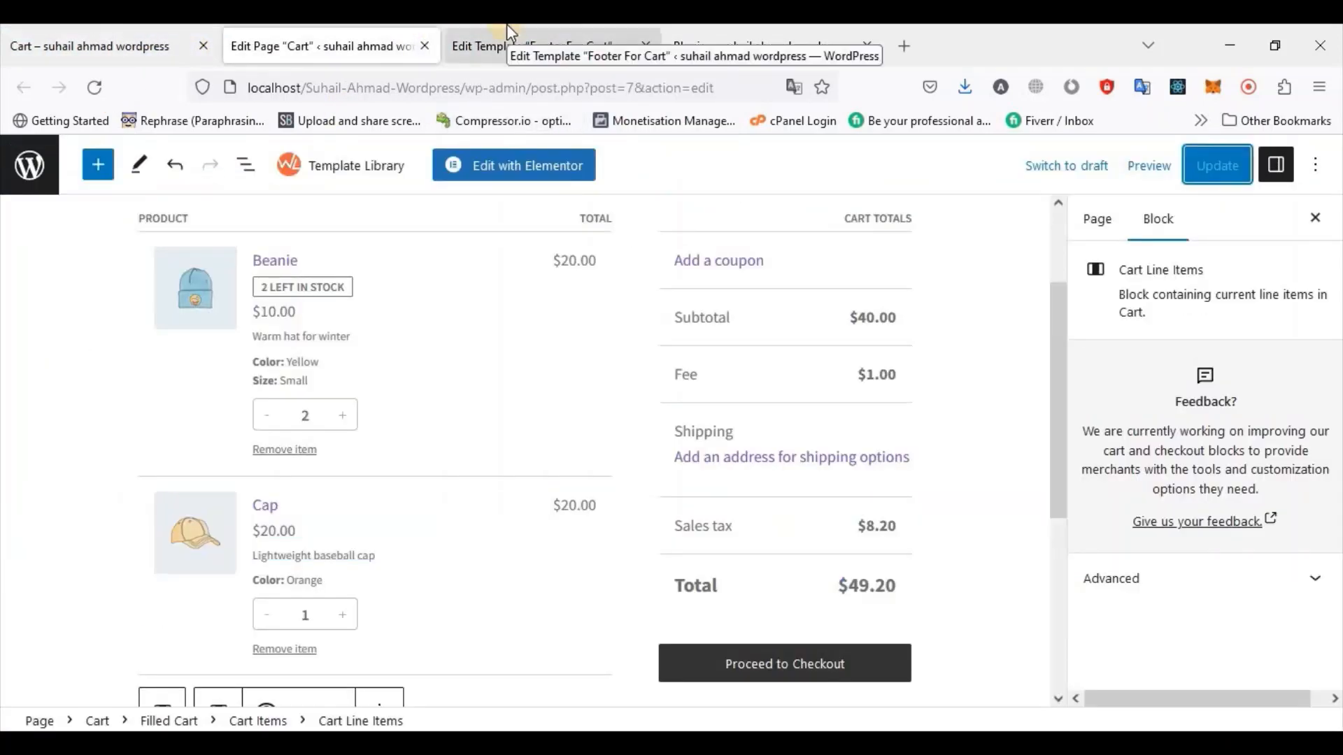
click(507, 29)
scroll(703, 385, down, 4)
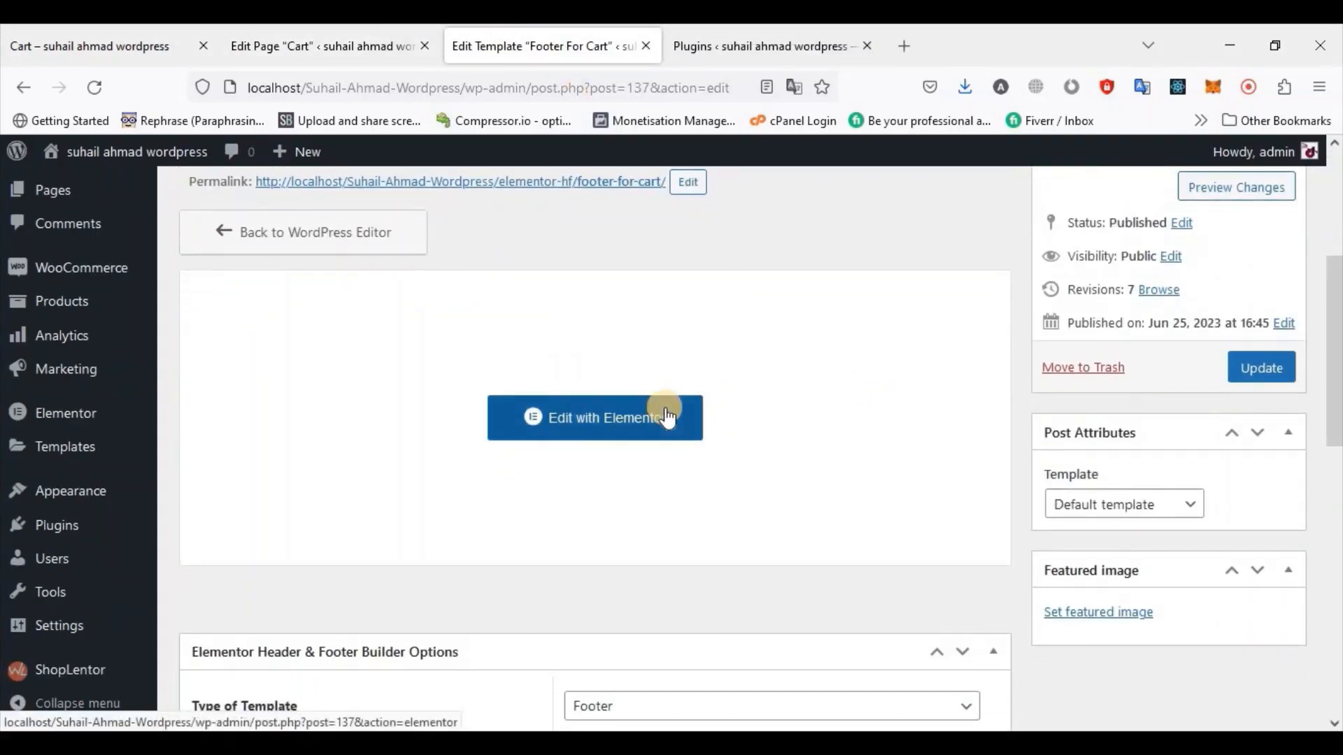
click(668, 418)
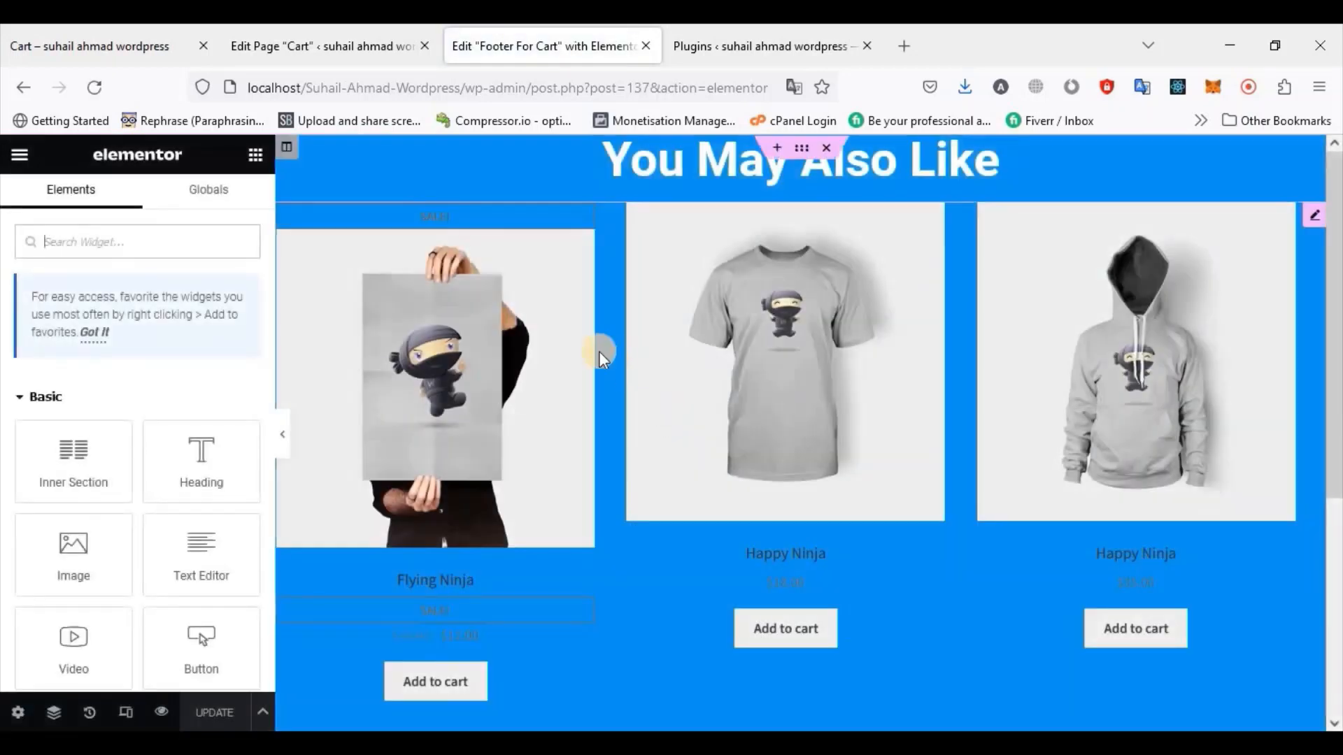
right_click(707, 552)
click(699, 711)
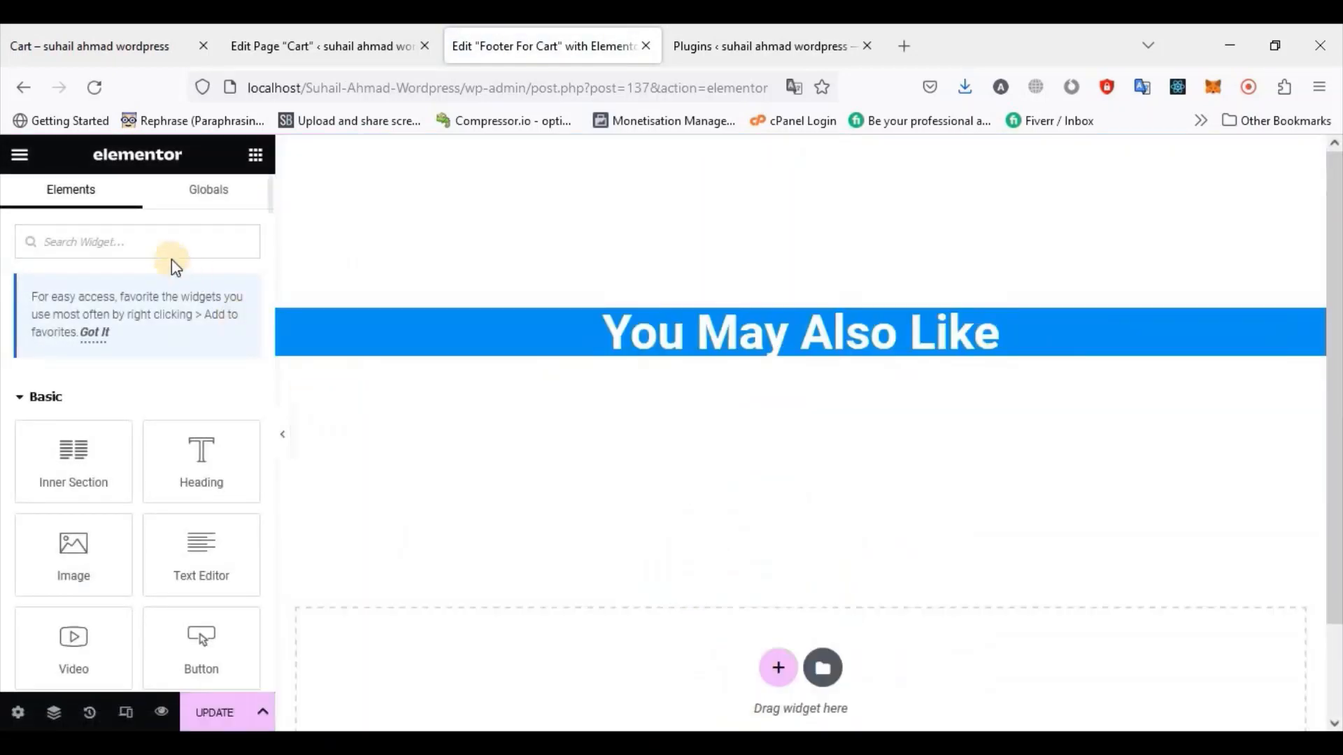
Search the widgets for "produc" and add the WL: Category List widget below the "You May Also Like" heading
click(164, 241)
text(produc)
scroll(178, 579, down, 4)
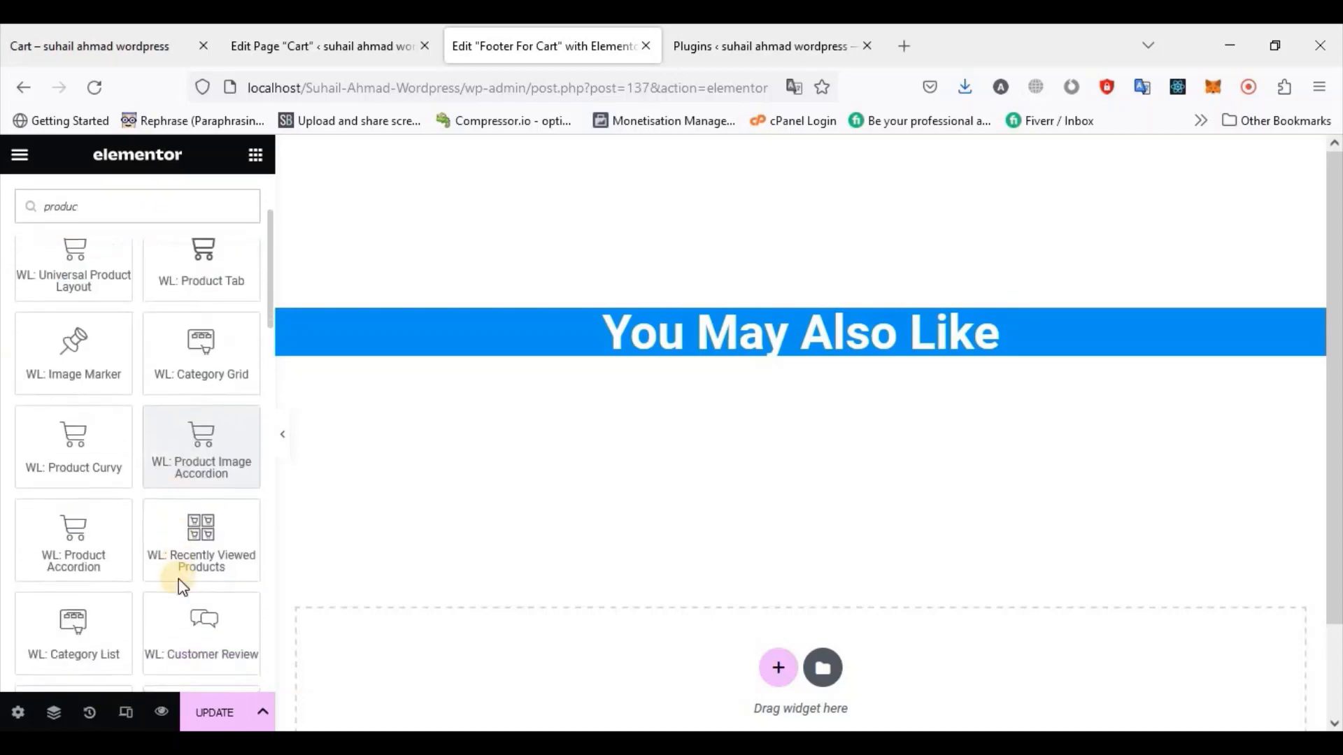
drag(90, 546, 746, 355)
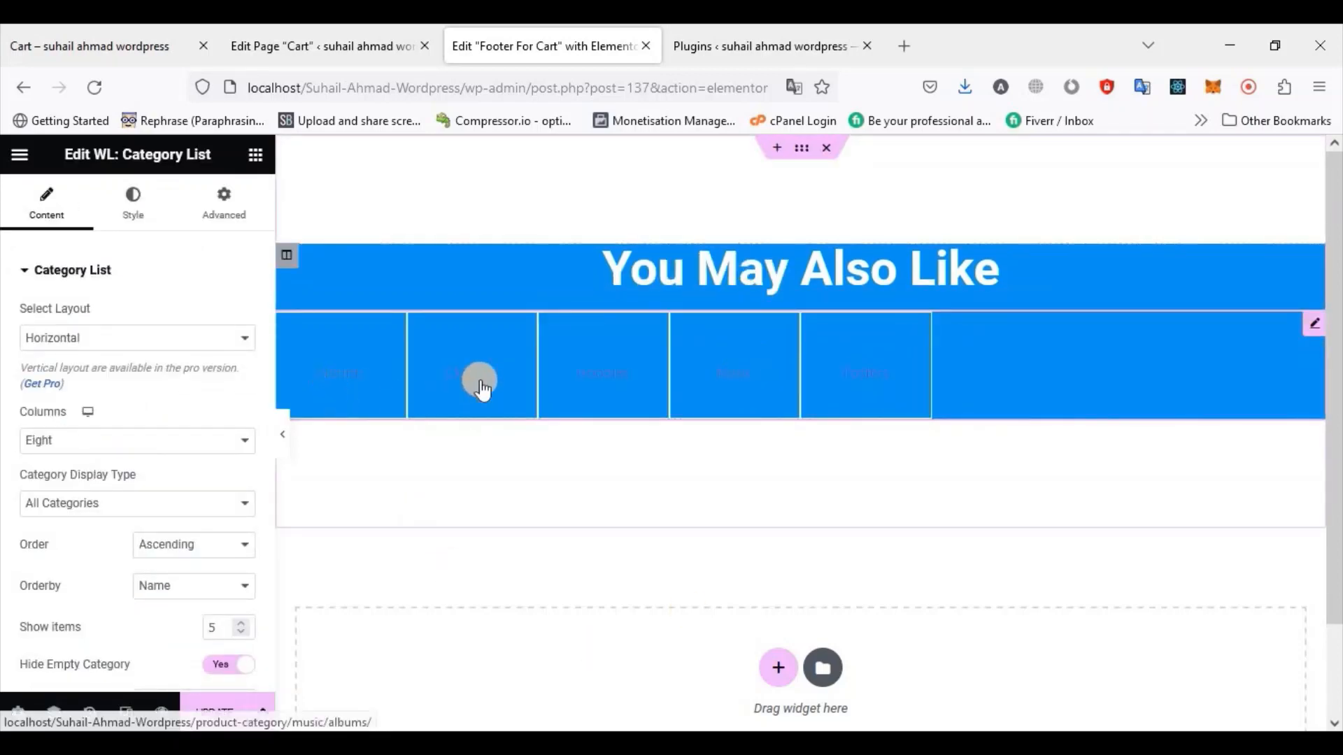
Set the Category List's order to Descending
scroll(222, 481, down, 2)
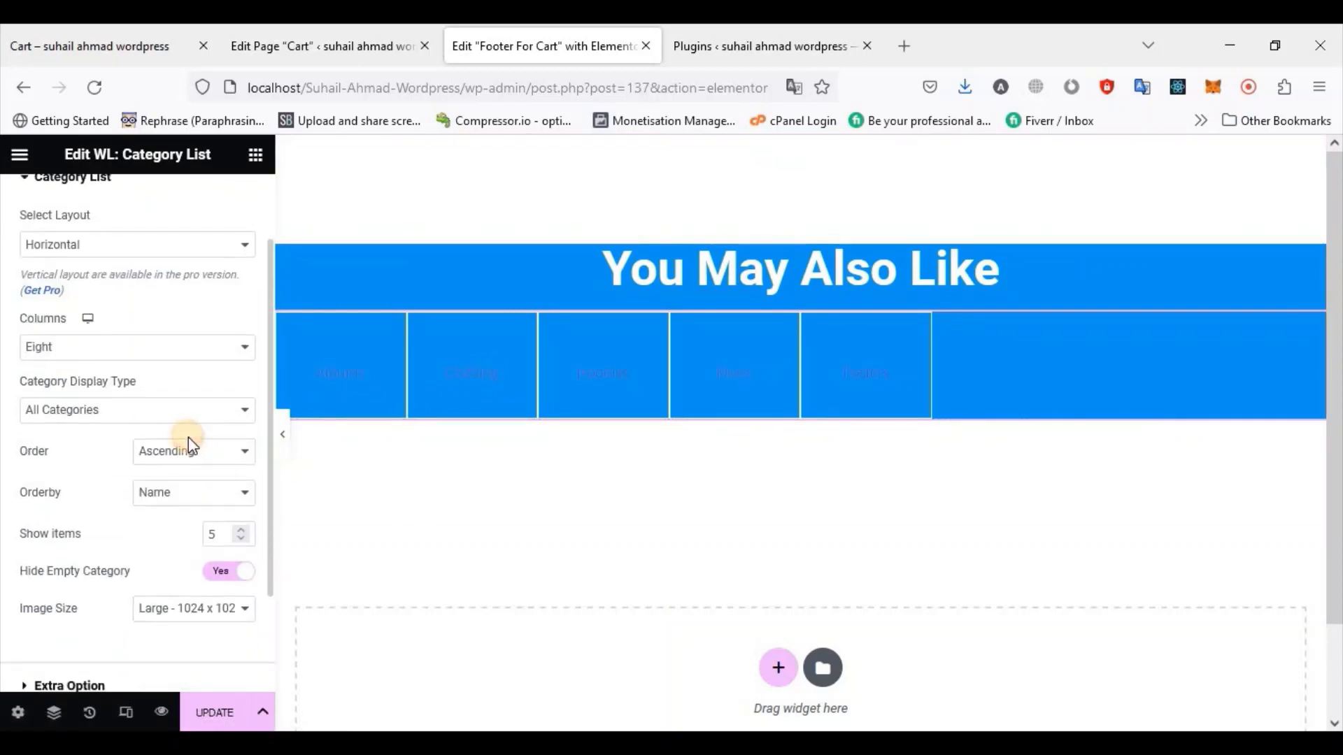
click(187, 447)
click(189, 501)
scroll(153, 392, up, 2)
Remove the blue background color from the column holding the heading and the Category List
click(131, 210)
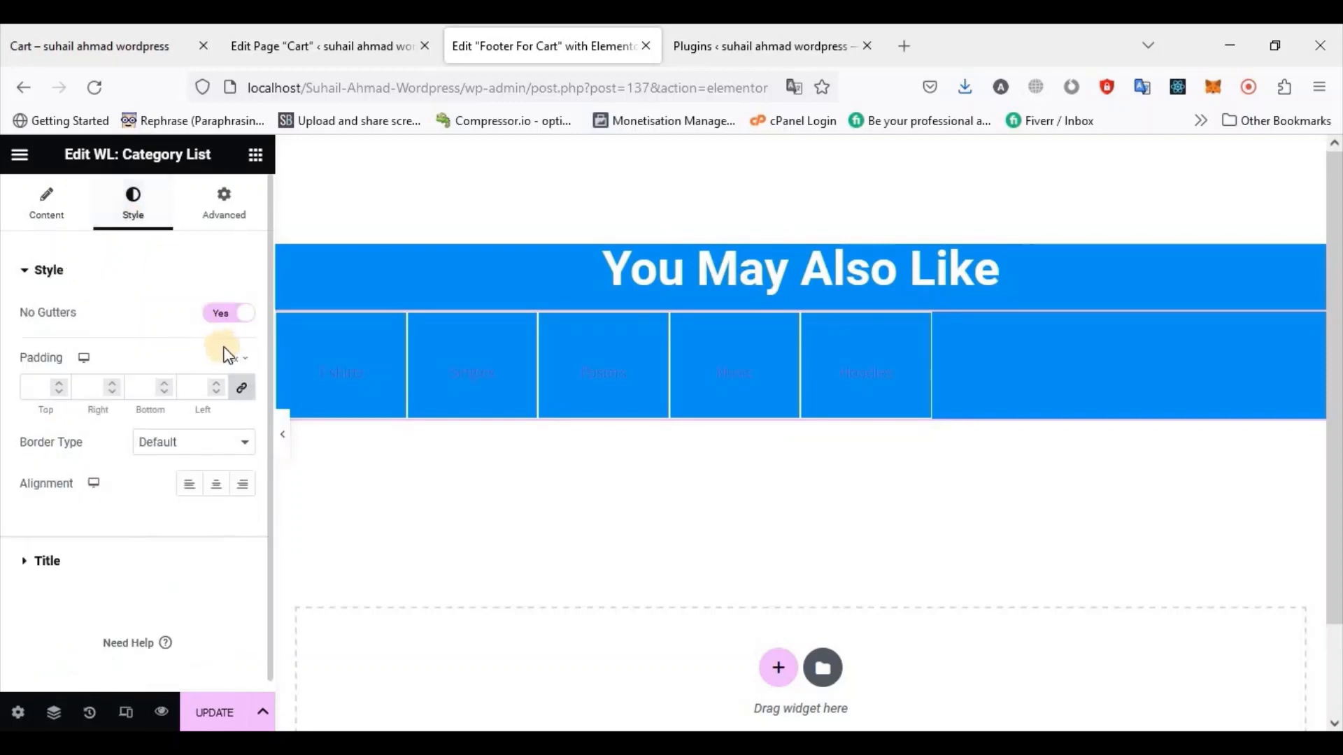
click(287, 256)
click(131, 204)
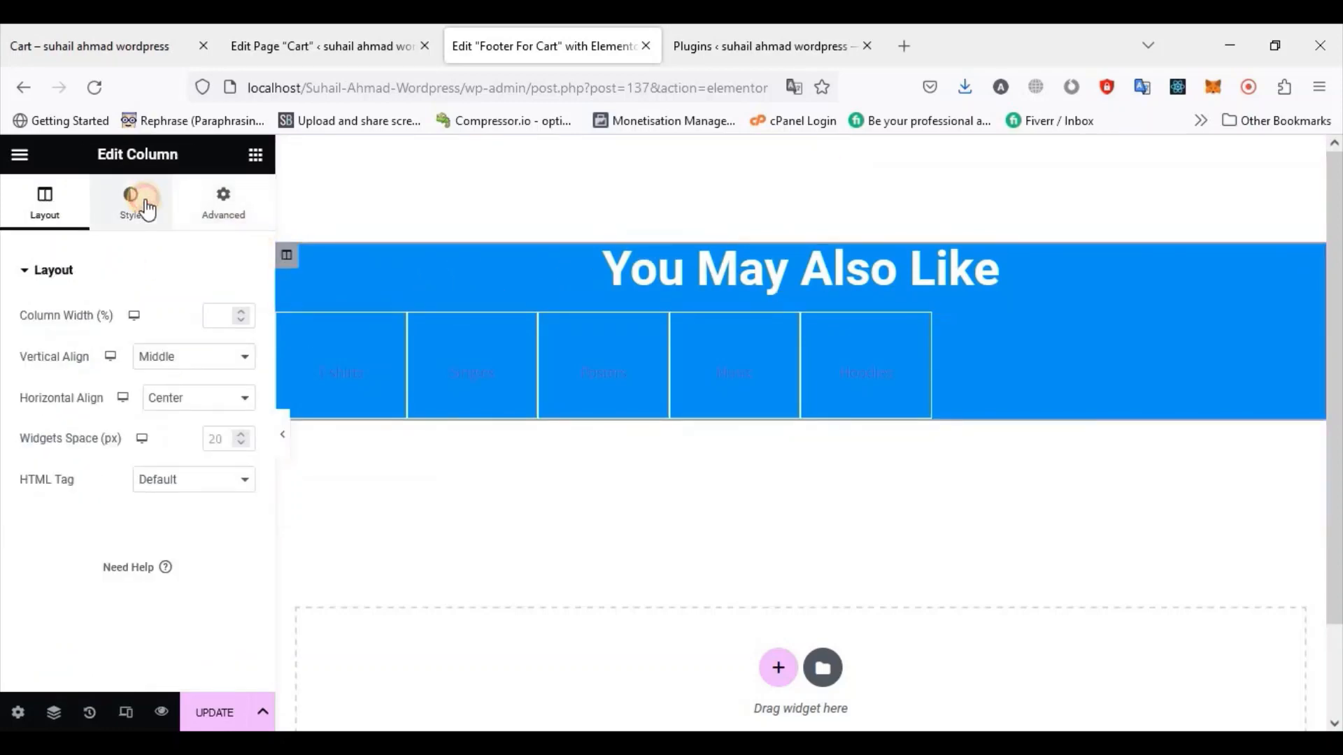
click(181, 368)
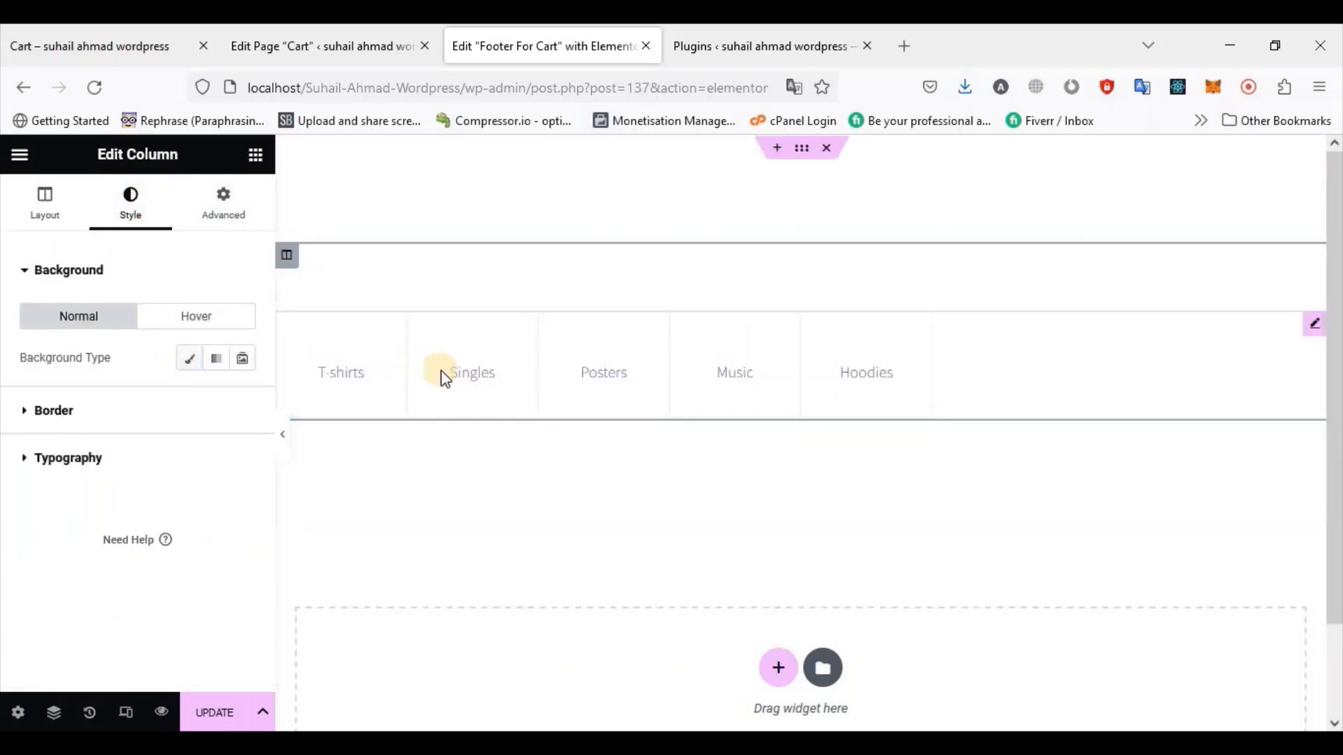
Set the Category List's columns to Five and update the Footer For Cart template
click(1027, 351)
click(56, 203)
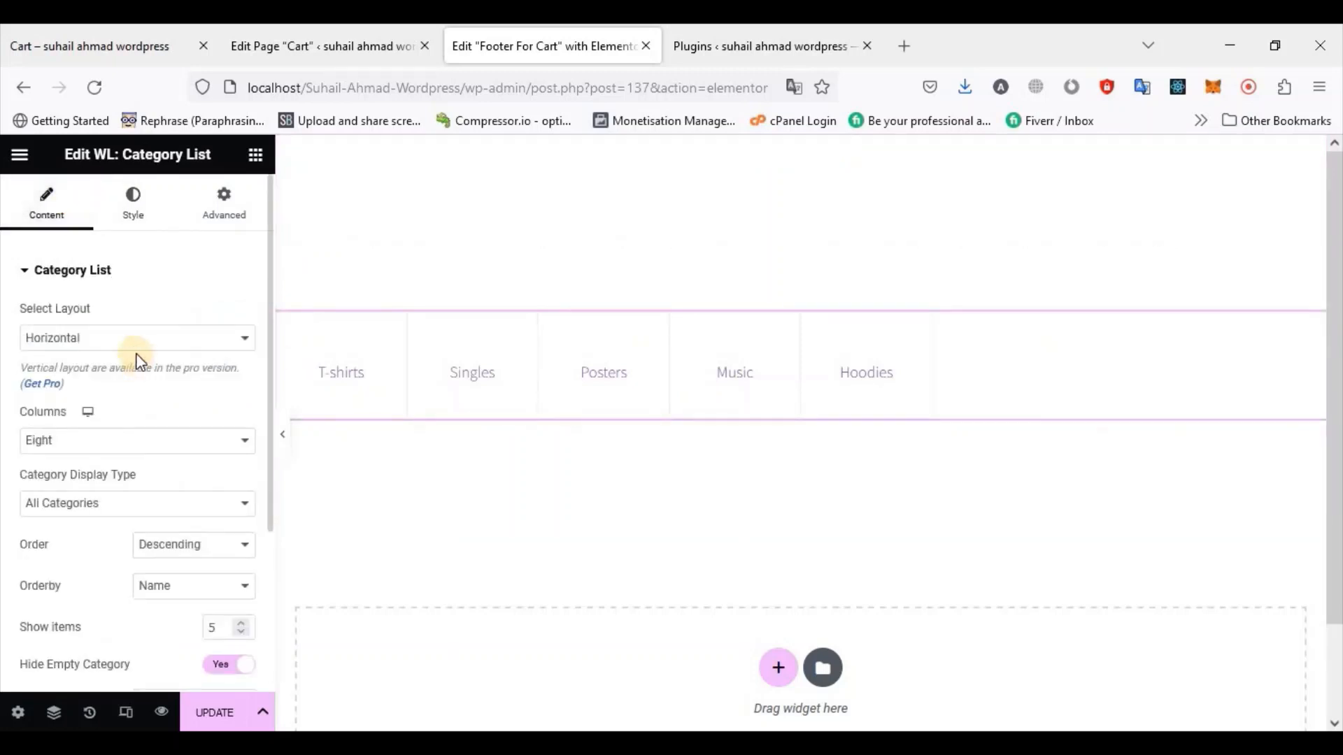
scroll(135, 286, down, 2)
click(143, 454)
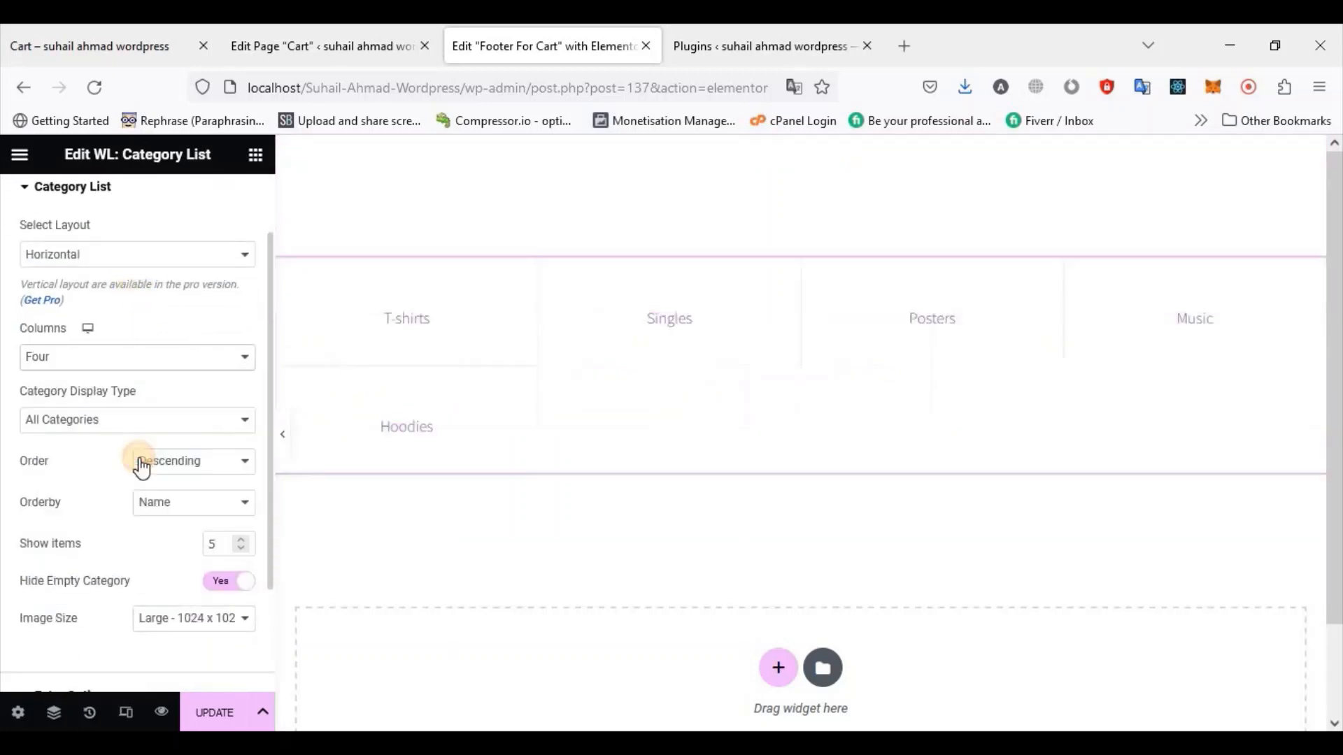
click(100, 376)
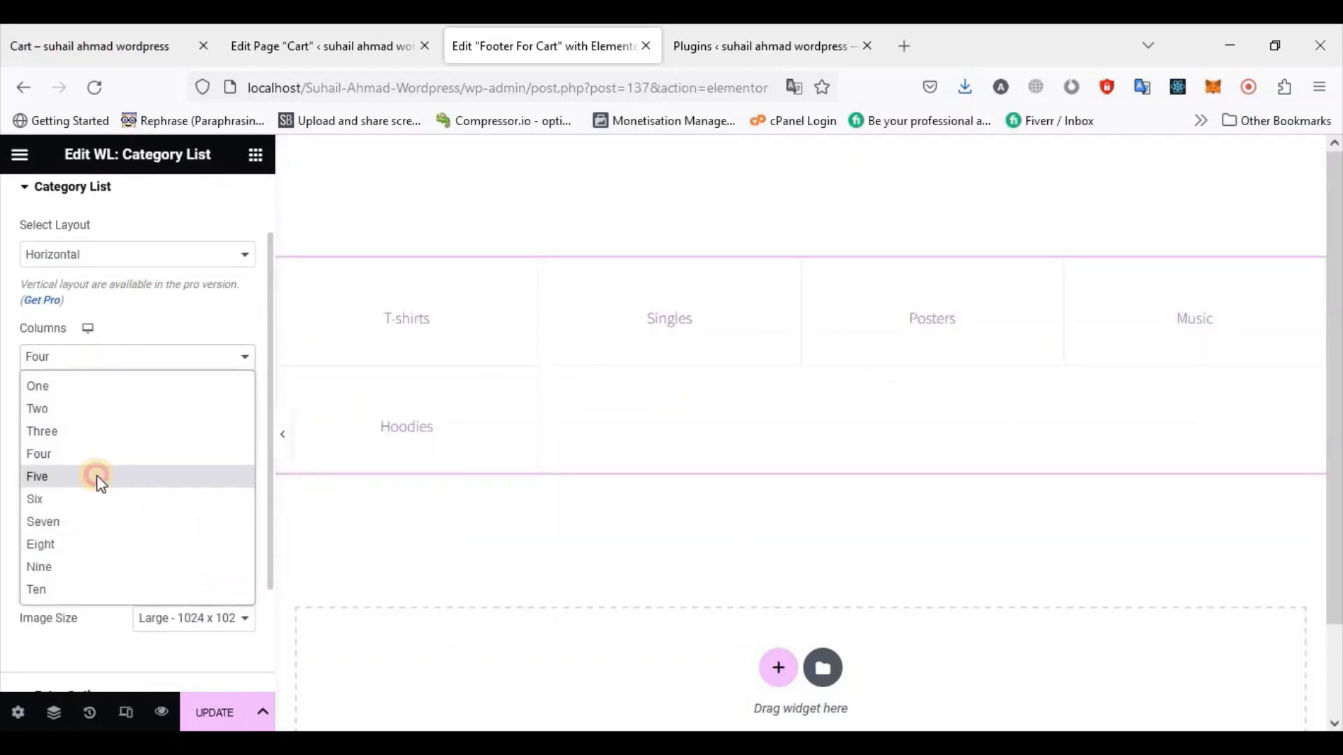
click(99, 474)
click(222, 715)
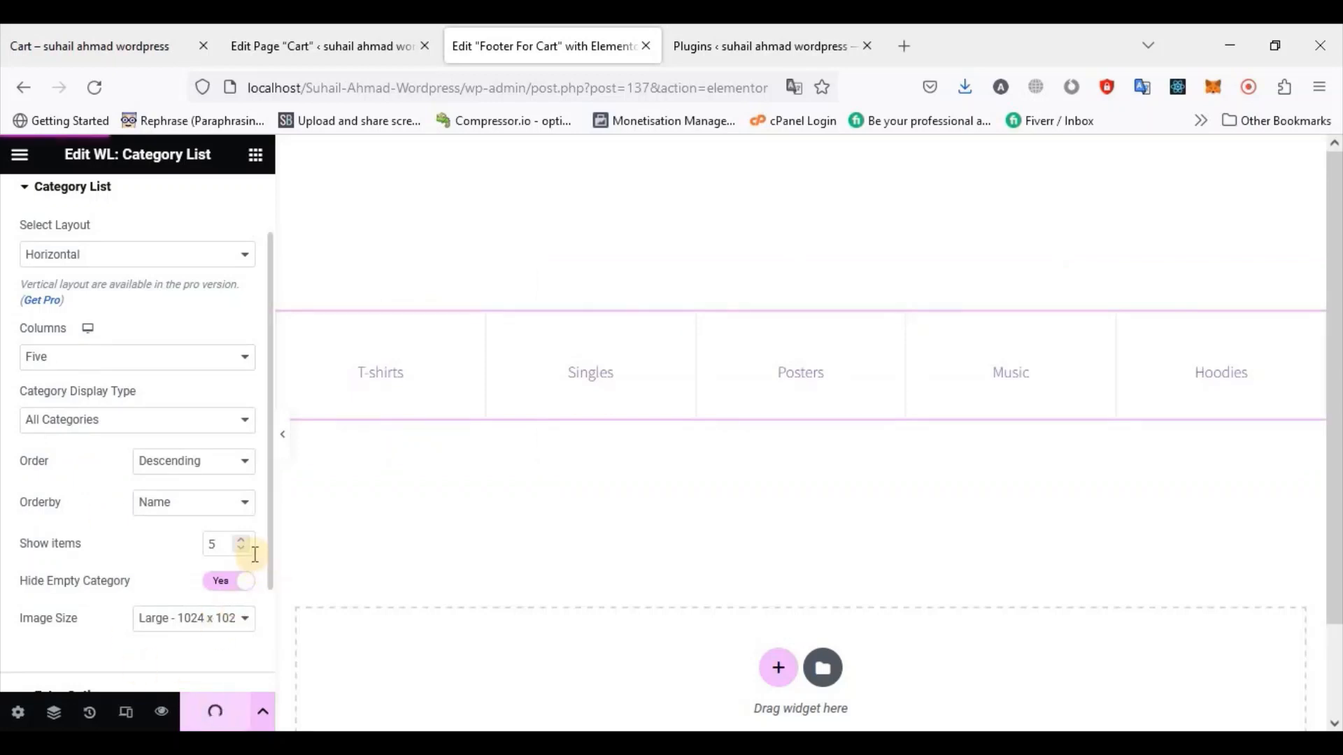
click(203, 510)
click(212, 557)
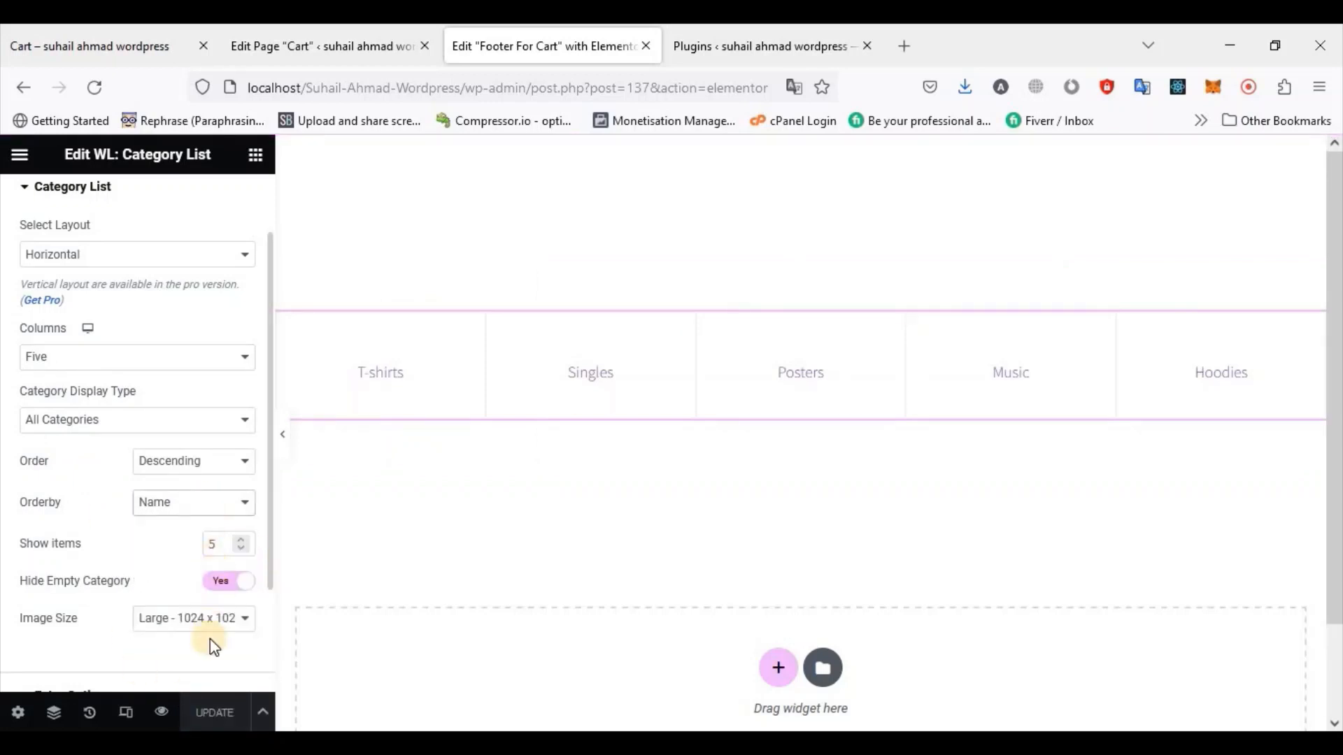
Review the category list under the heading on the live Cart page and return to the Footer For Cart editor
click(112, 46)
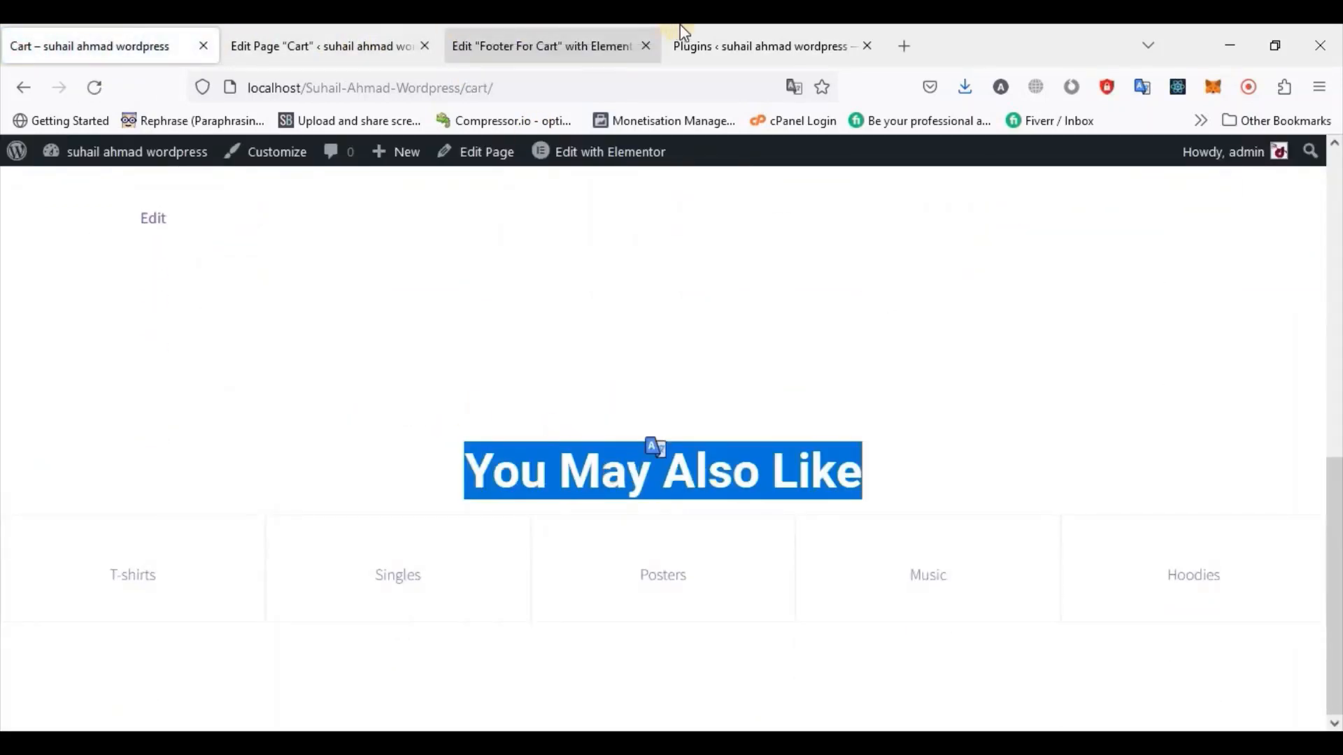
click(383, 35)
click(538, 47)
Change the "You May Also Like" heading's text color to #000000 and update the template
click(725, 263)
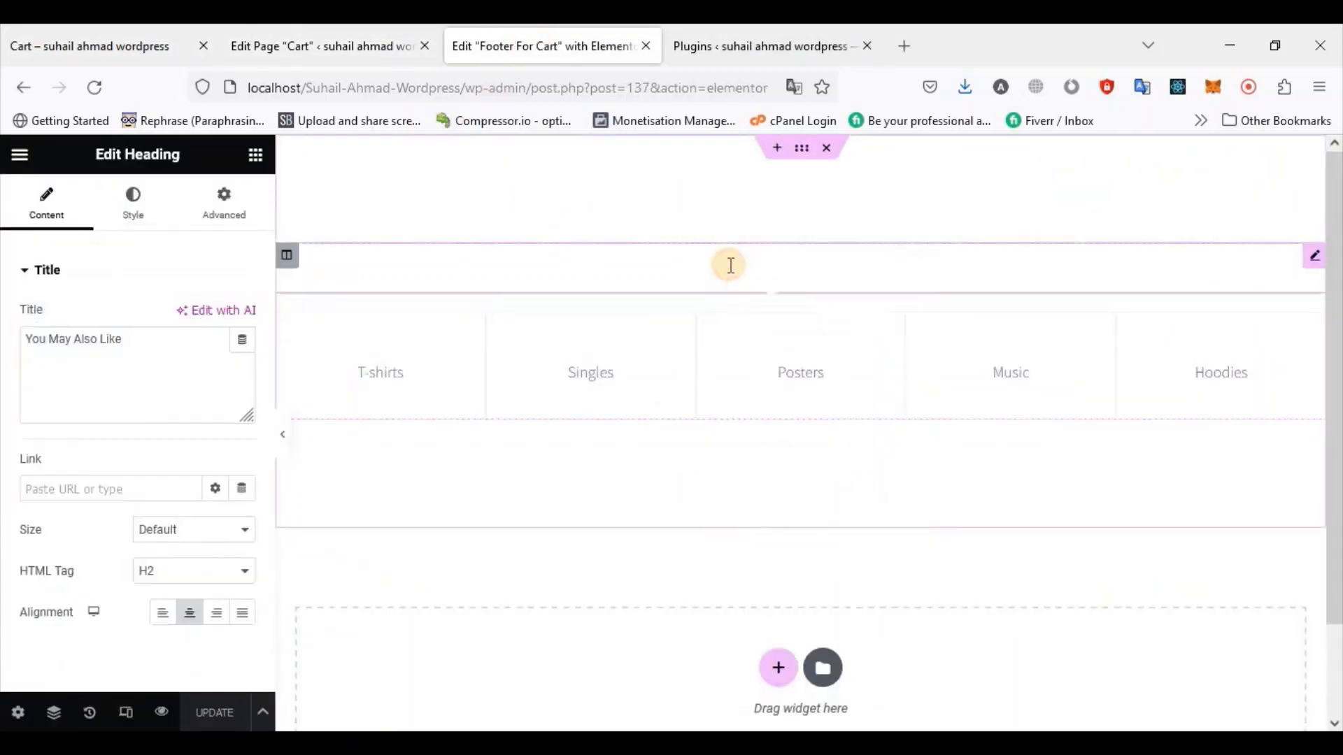
click(130, 210)
click(241, 318)
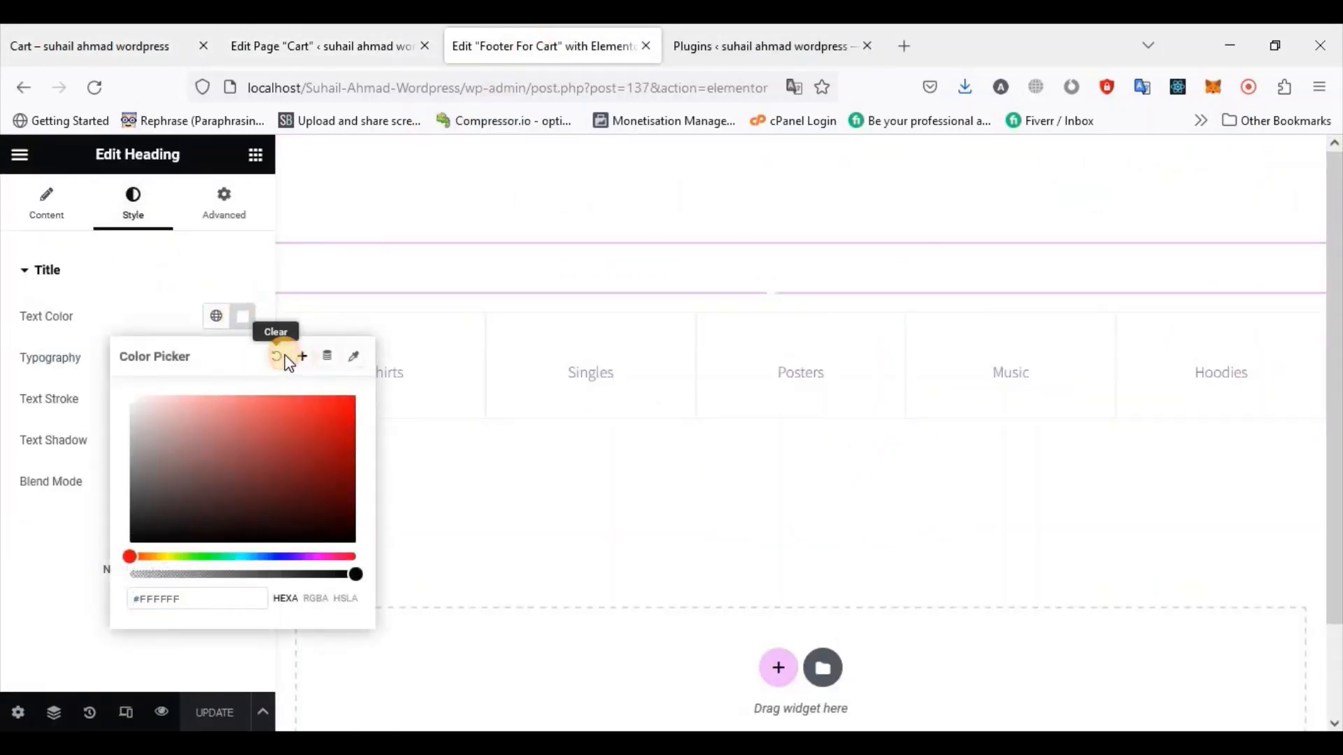
click(278, 356)
click(242, 316)
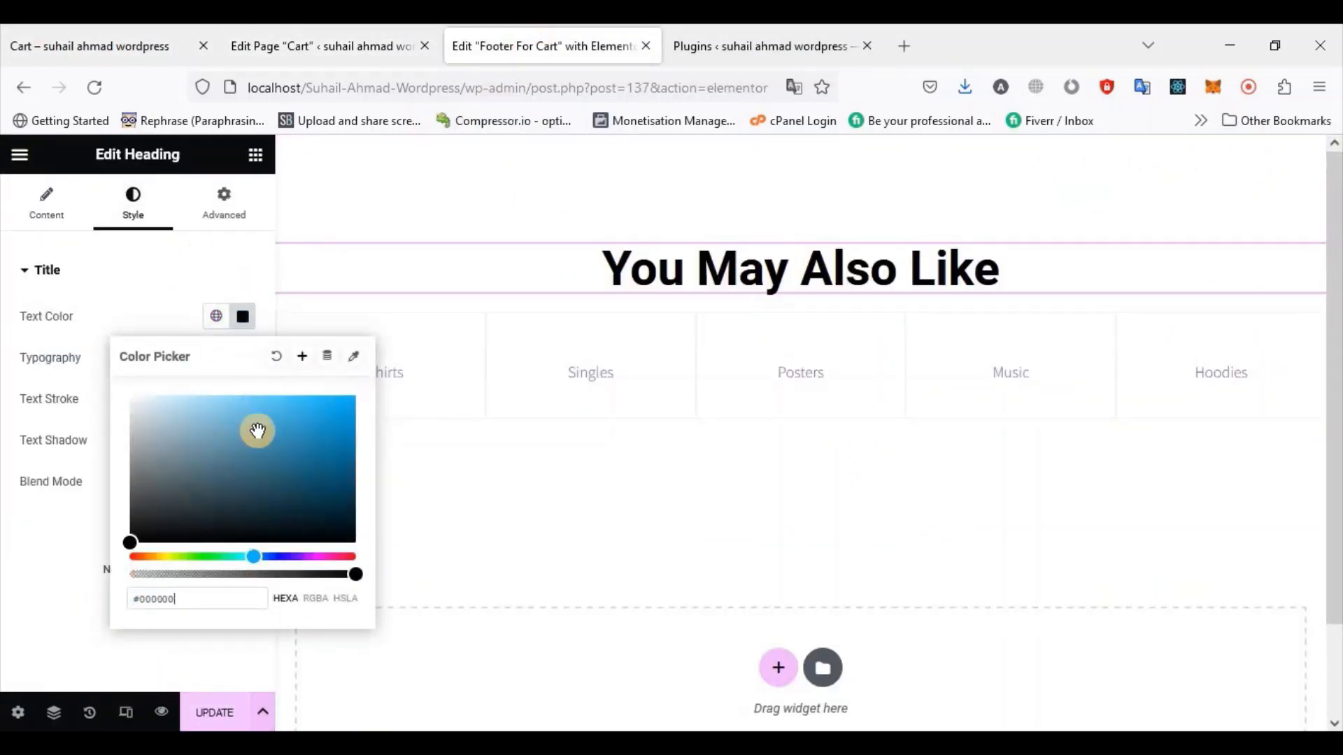
click(200, 261)
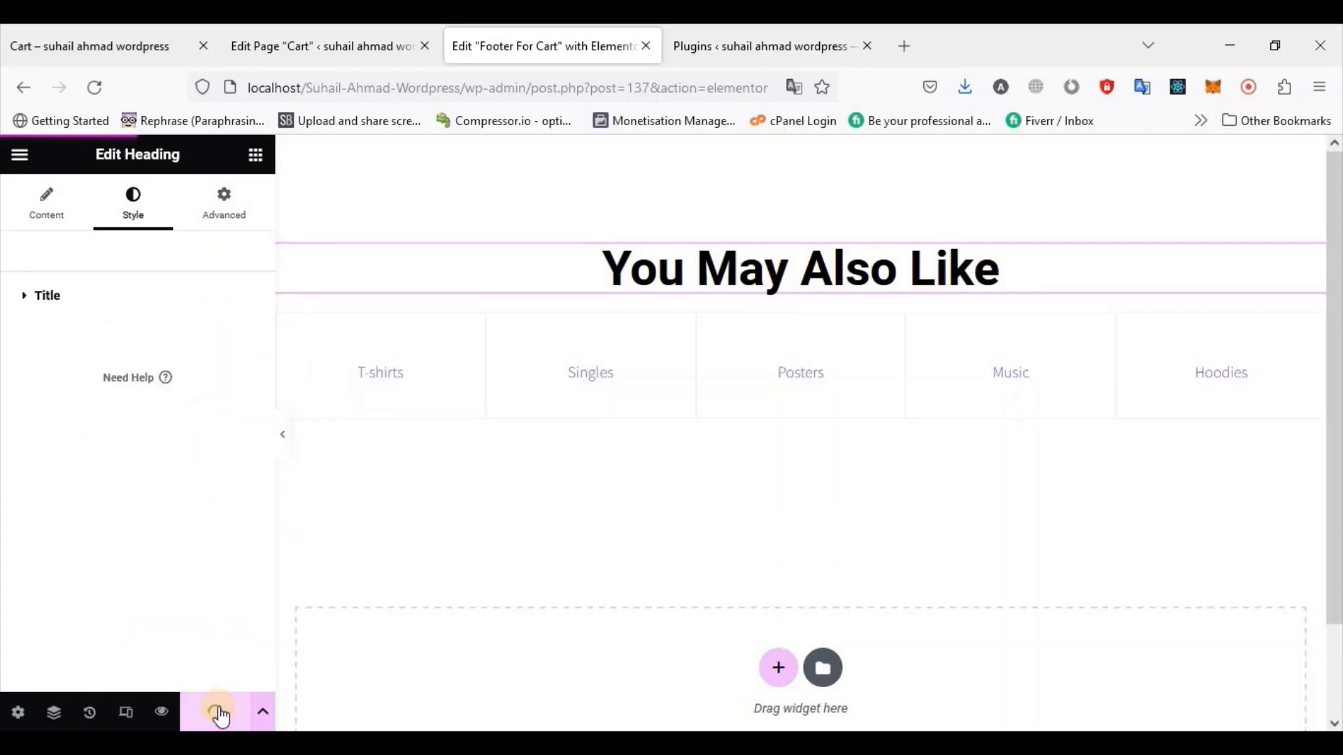
Reload the live Cart page and review it from the black "You May Also Like" heading up to the cart items
click(67, 46)
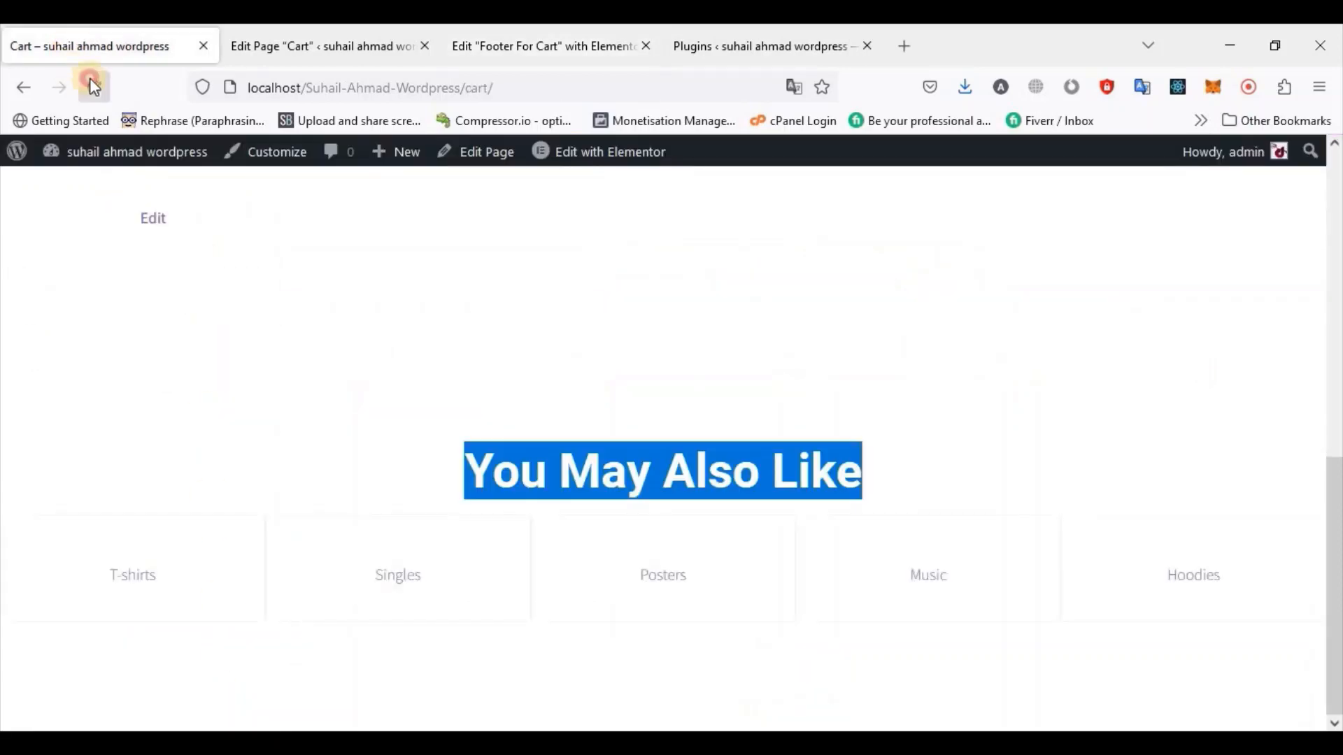
click(95, 87)
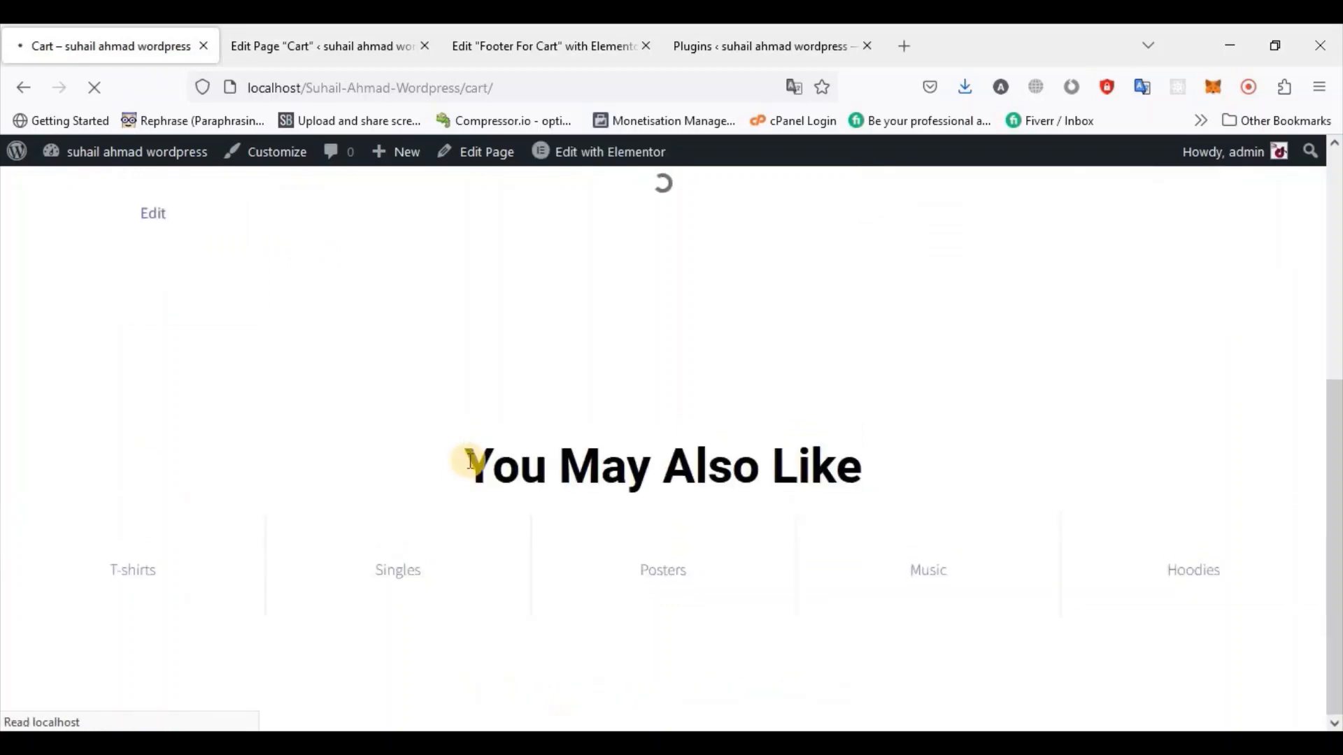
scroll(474, 468, up, 5)
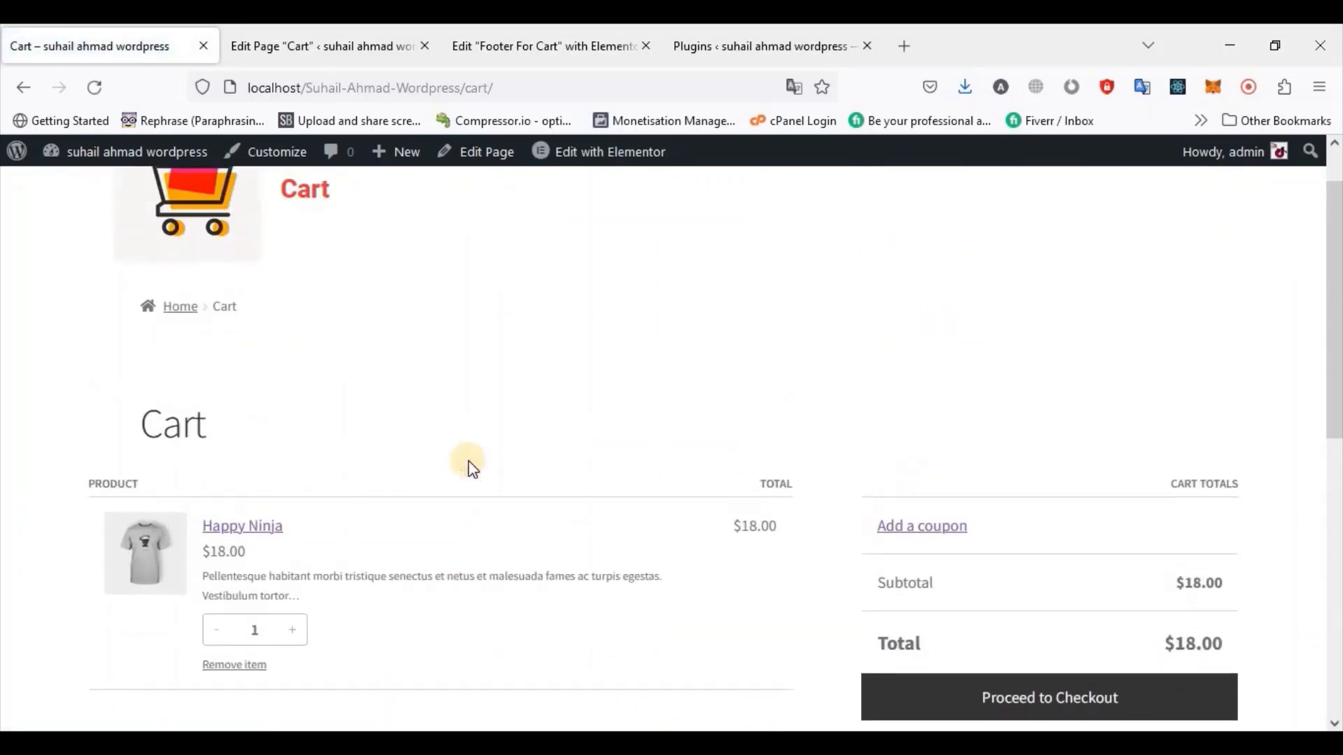